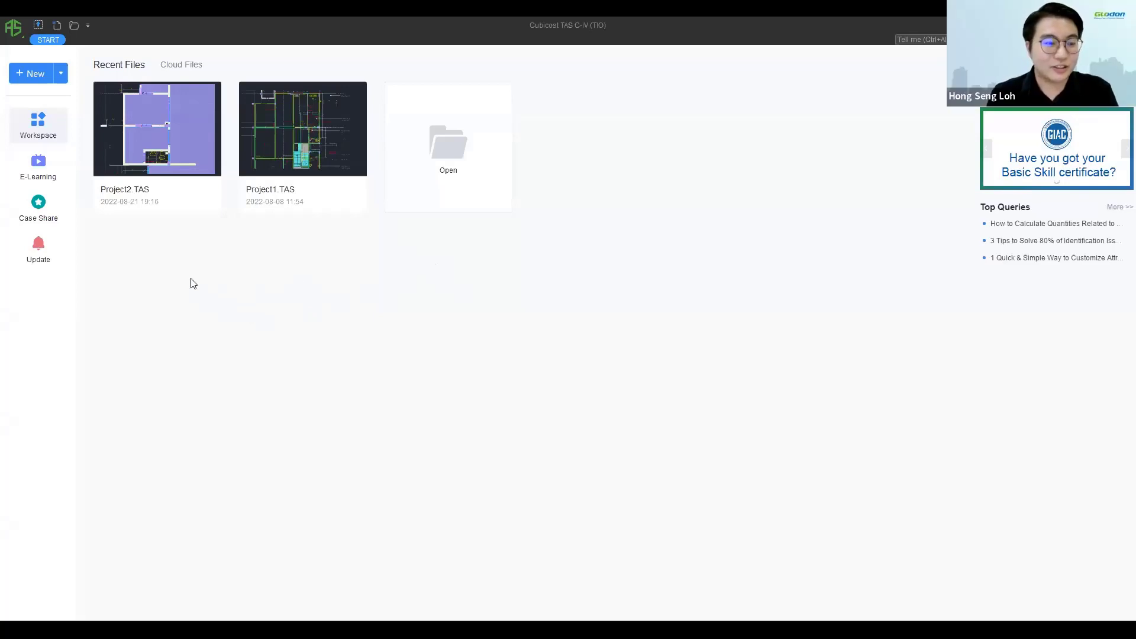
# Step: Create a new metric project named Project3 using the U.K. Standard Method of Measurement of Building Works (Seventh Edition), with ground elevation 0.000 m
pyautogui.click(40, 74)
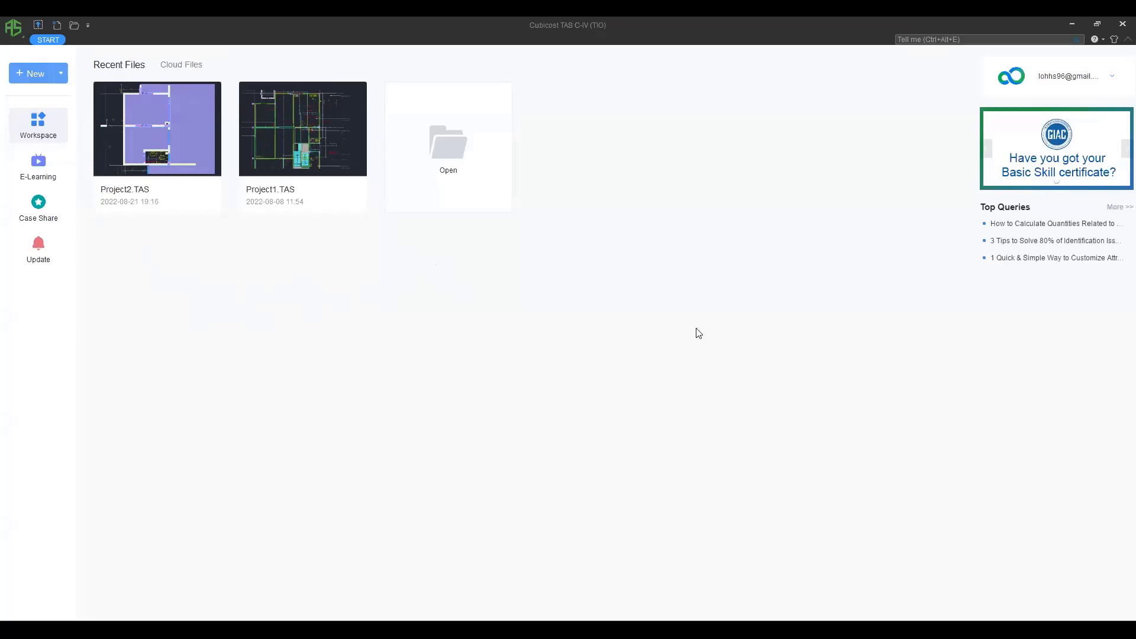
pyautogui.doubleClick(522, 256)
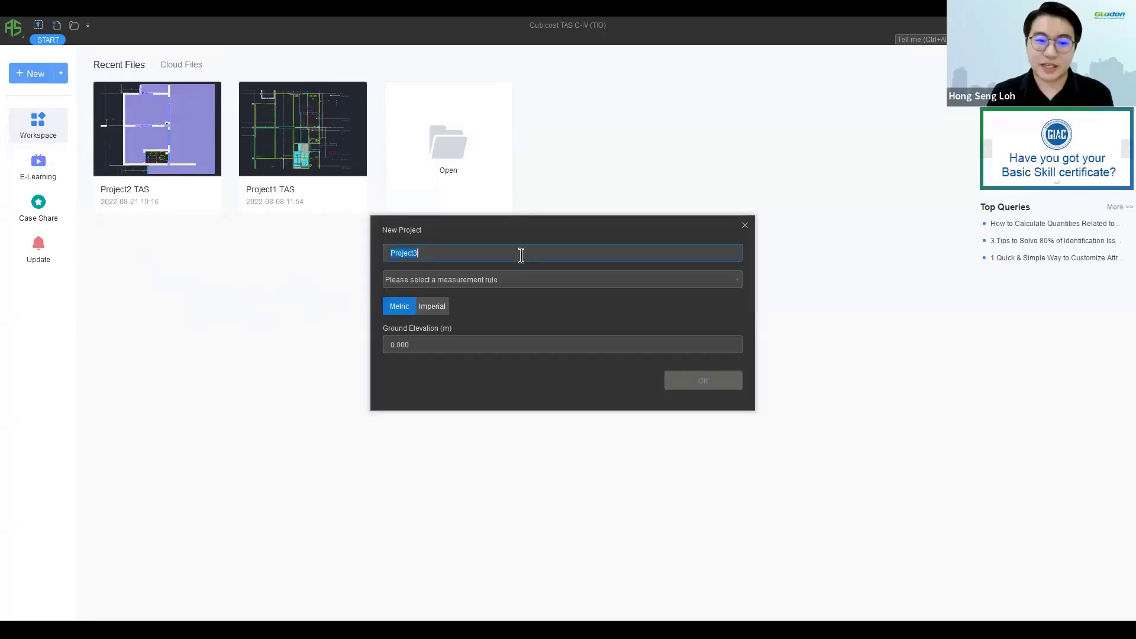
pyautogui.click(575, 280)
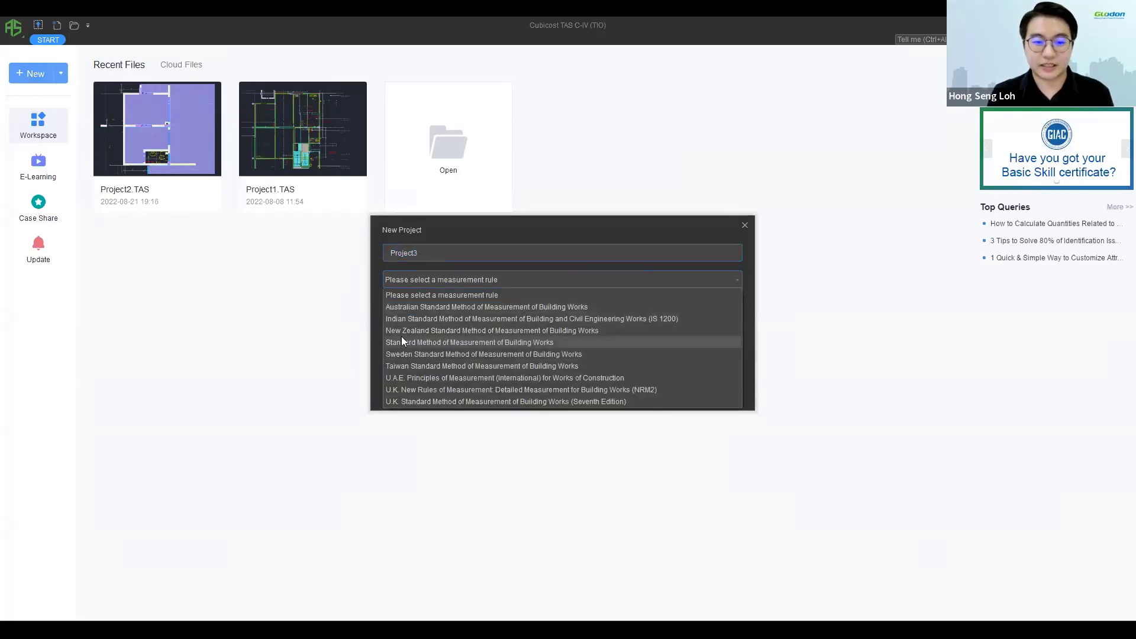
pyautogui.click(406, 401)
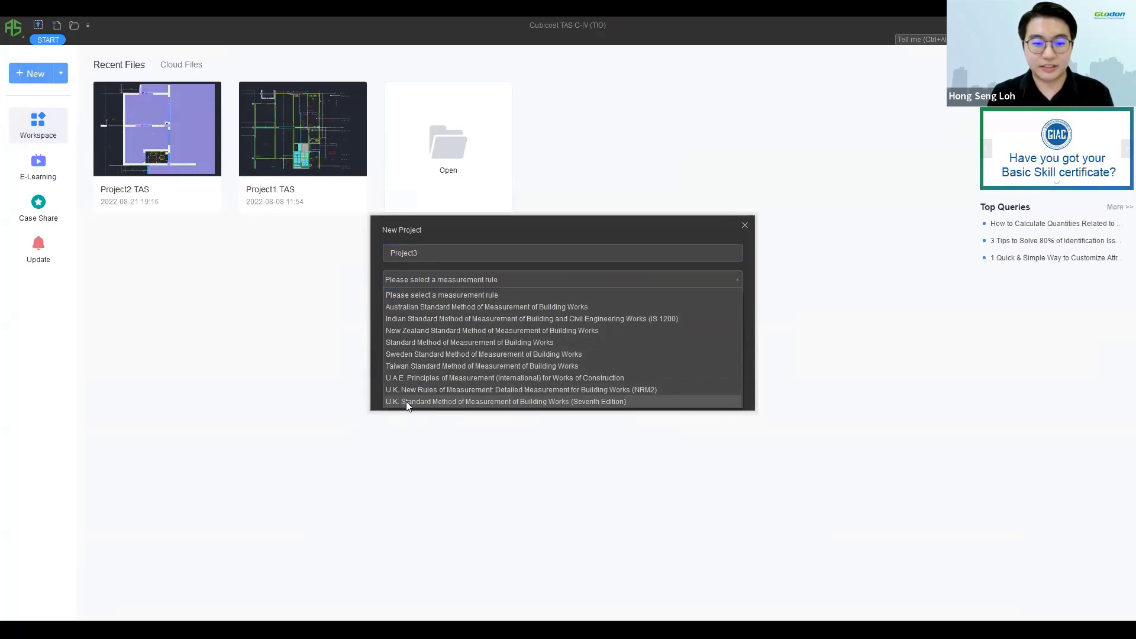
pyautogui.click(406, 401)
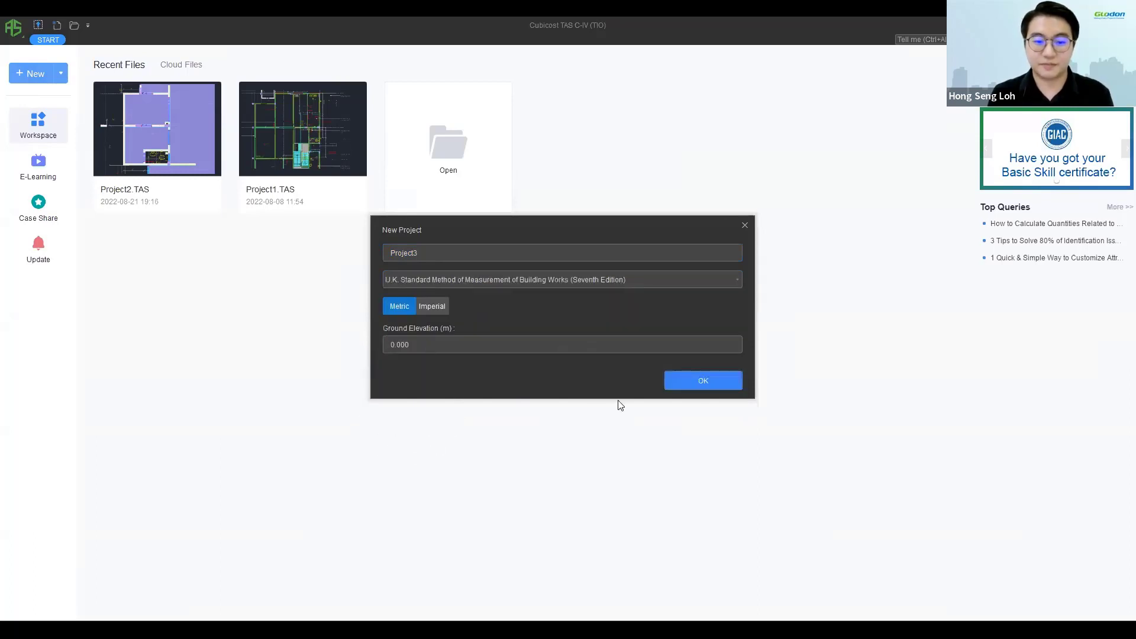
pyautogui.click(681, 382)
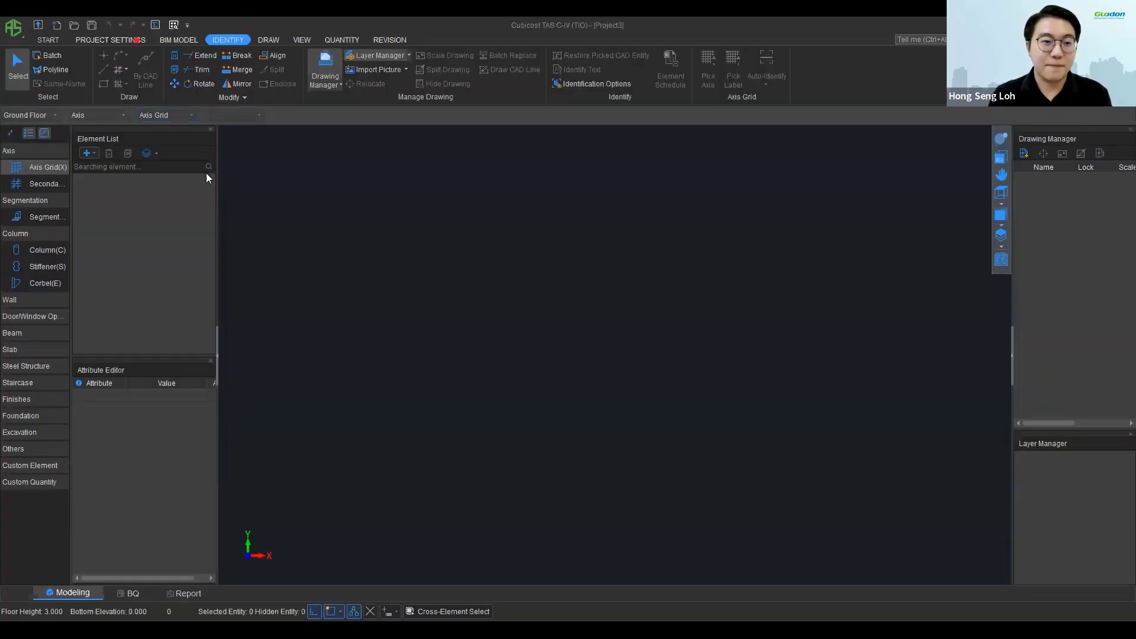
# Step: Review the project's measurement settings for excavation
pyautogui.click(336, 40)
pyautogui.click(119, 78)
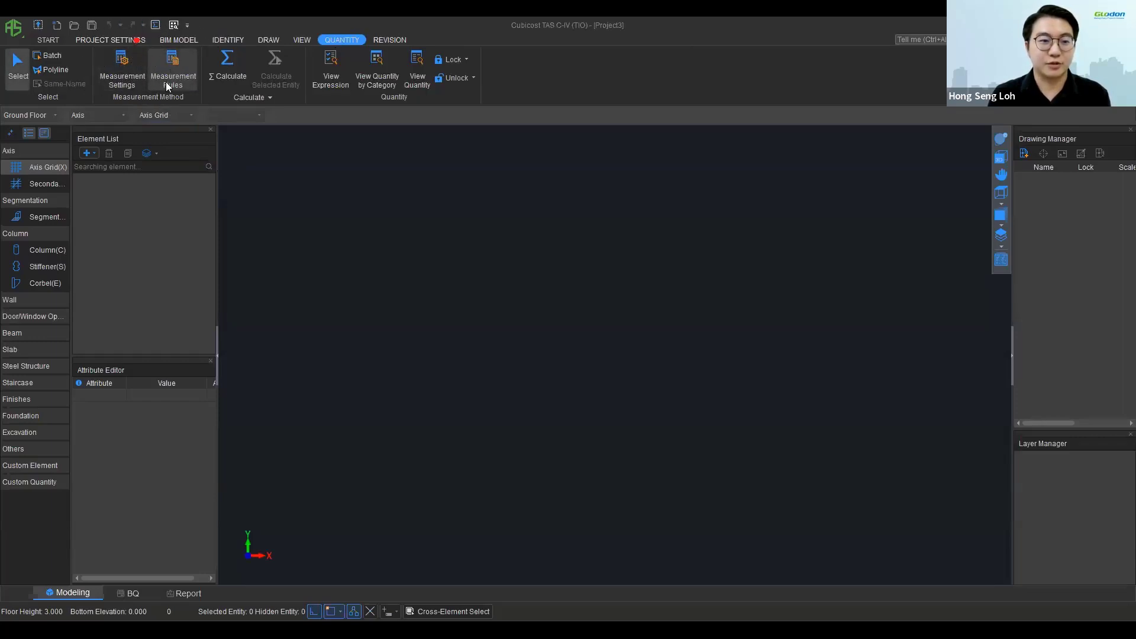
pyautogui.click(132, 77)
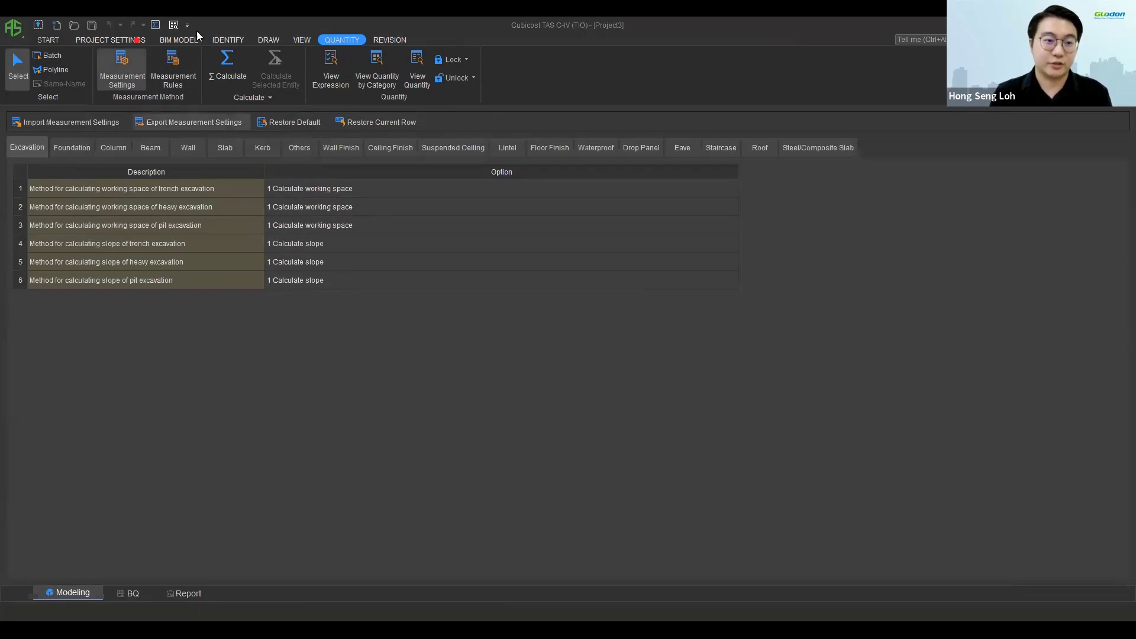
# Step: Set the ground elevation to 83.2 m in the project information
pyautogui.click(131, 40)
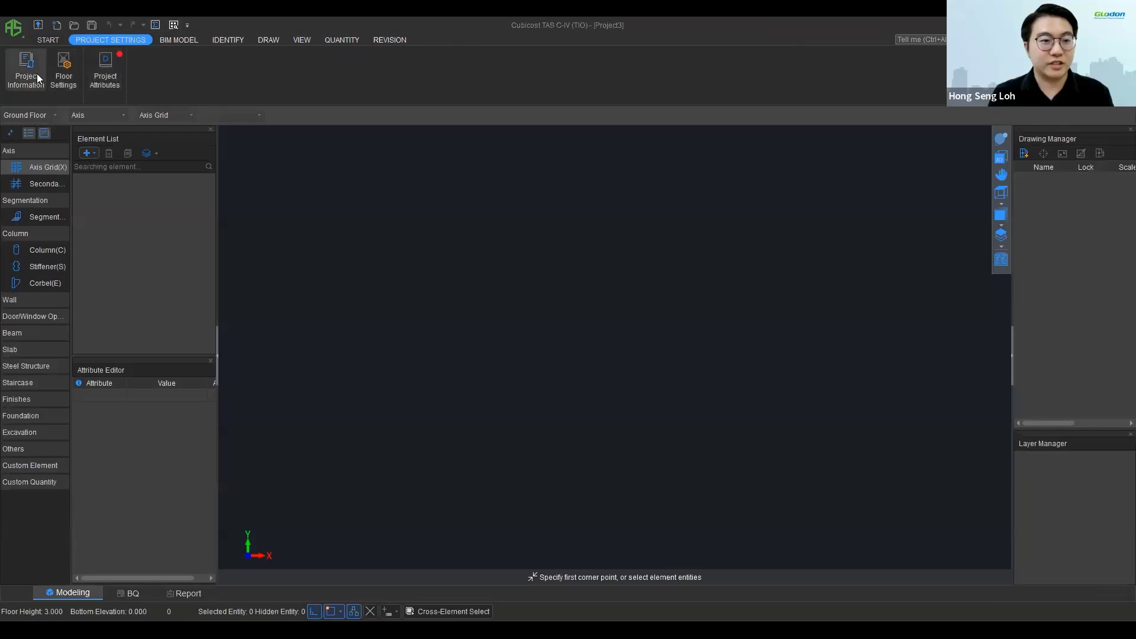
pyautogui.press('ctrl')
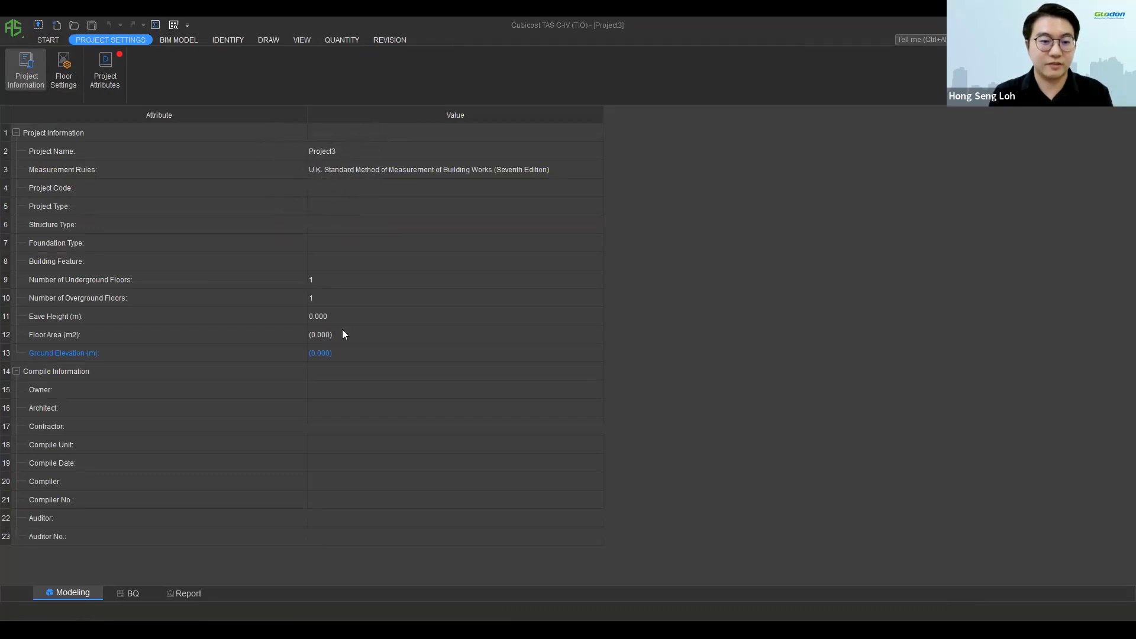
pyautogui.click(321, 355)
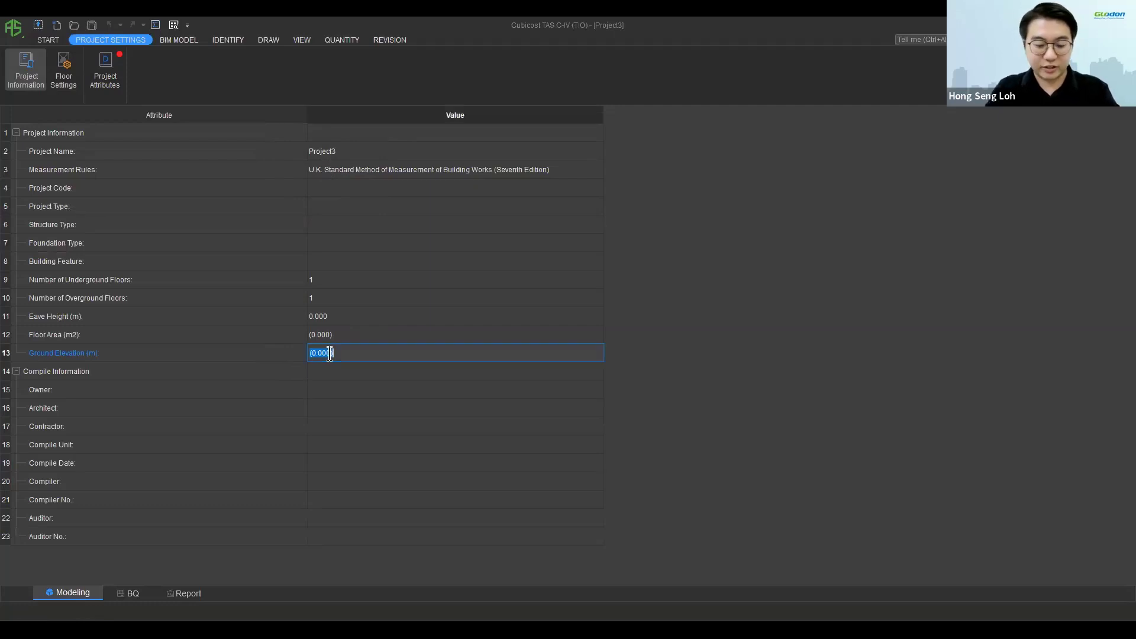
pyautogui.write('83.2')
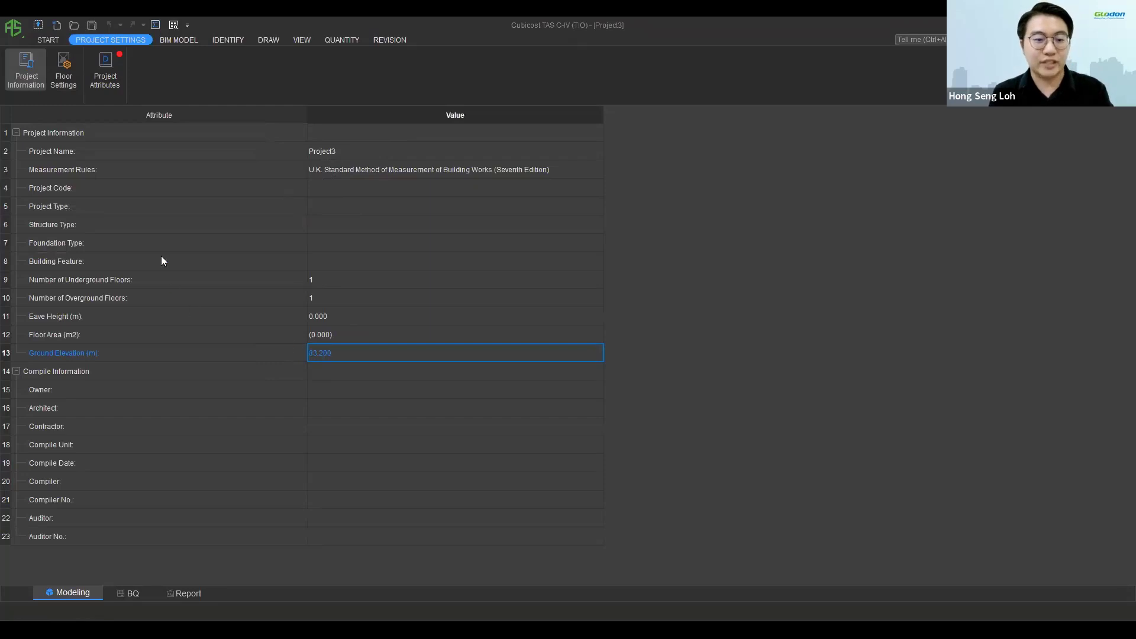
# Step: Open the floor settings and try adding extra zones besides Zone-1, deleting them again
pyautogui.click(64, 77)
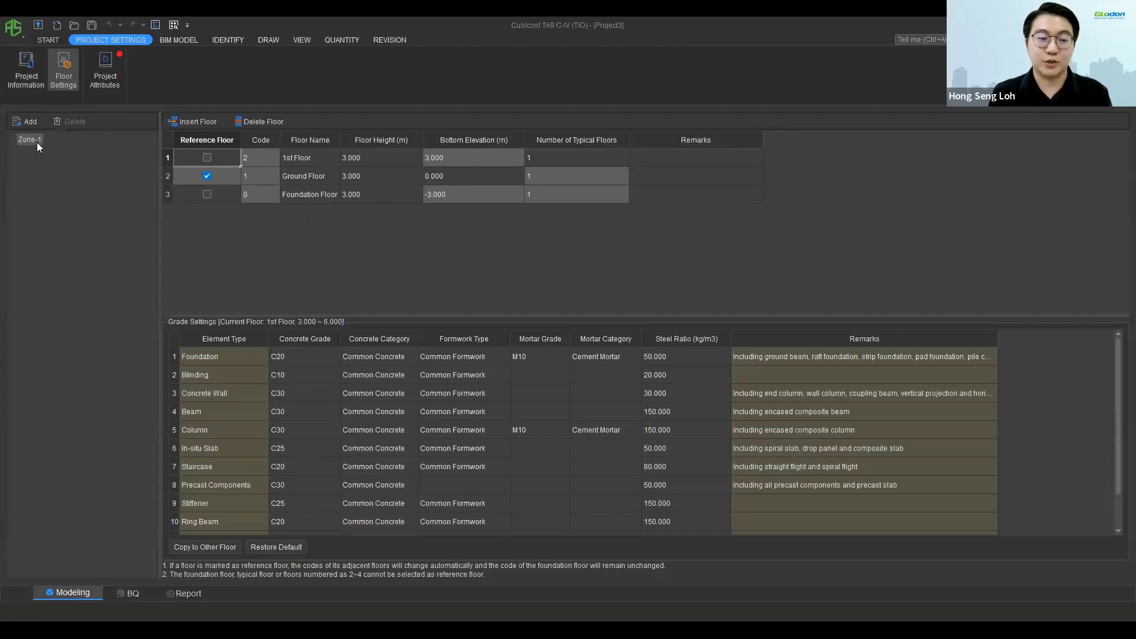
pyautogui.click(28, 123)
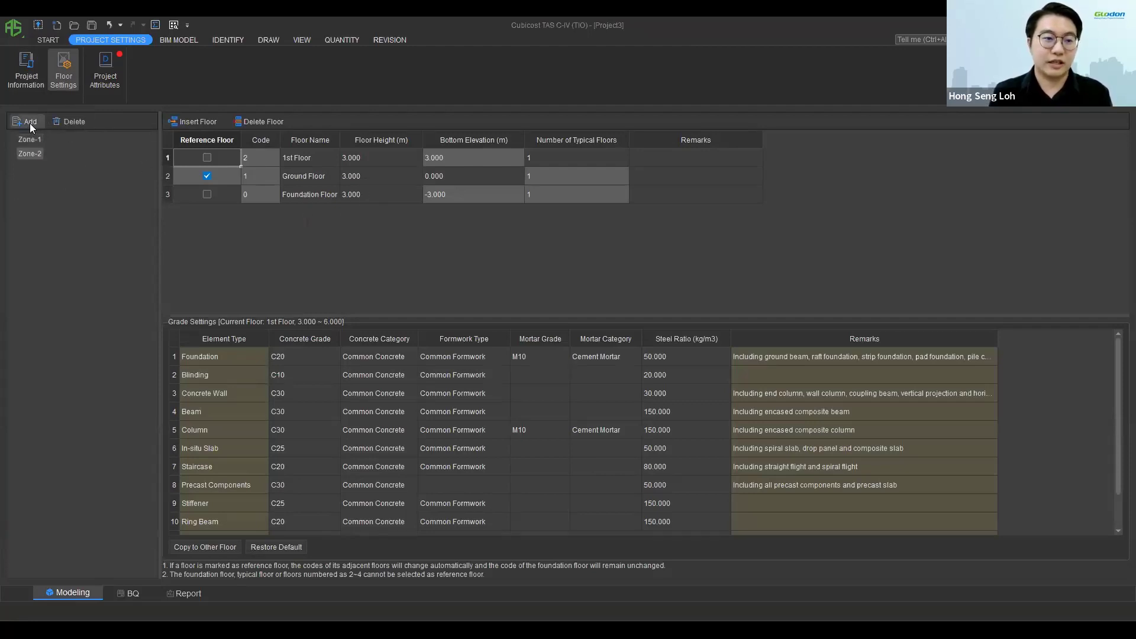
pyautogui.click(69, 121)
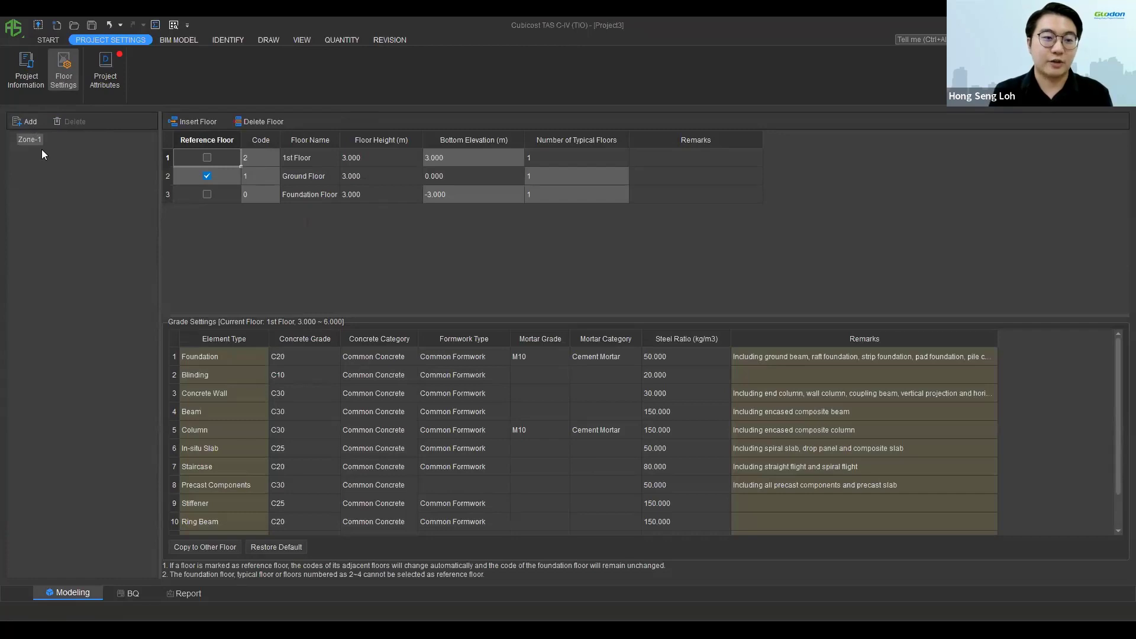
pyautogui.click(27, 122)
pyautogui.click(27, 122)
pyautogui.click(67, 121)
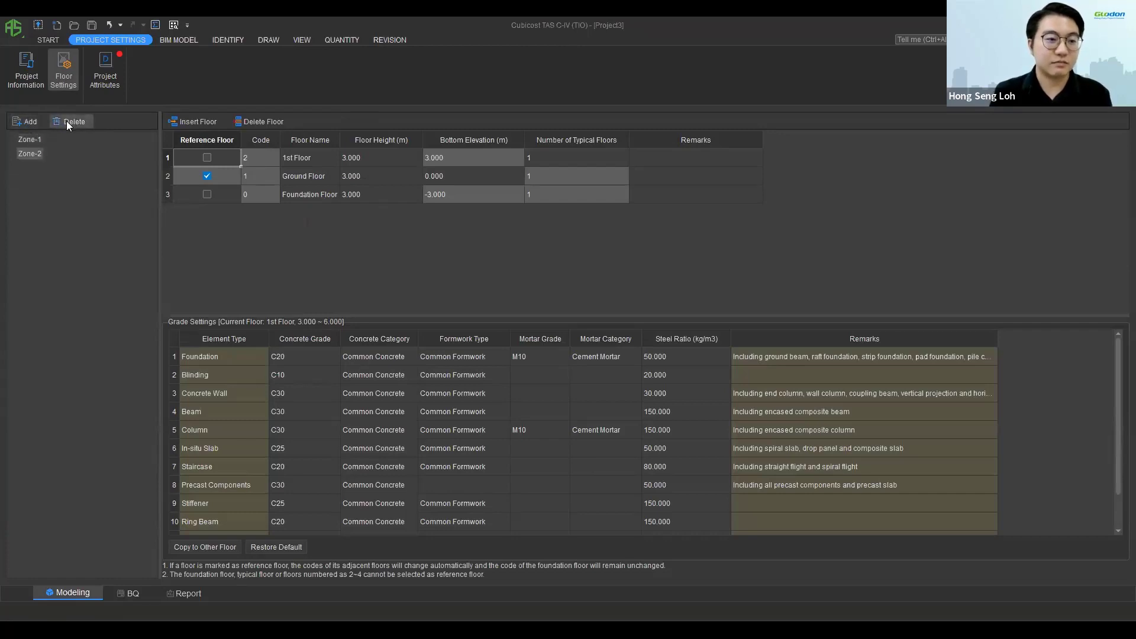
pyautogui.click(66, 121)
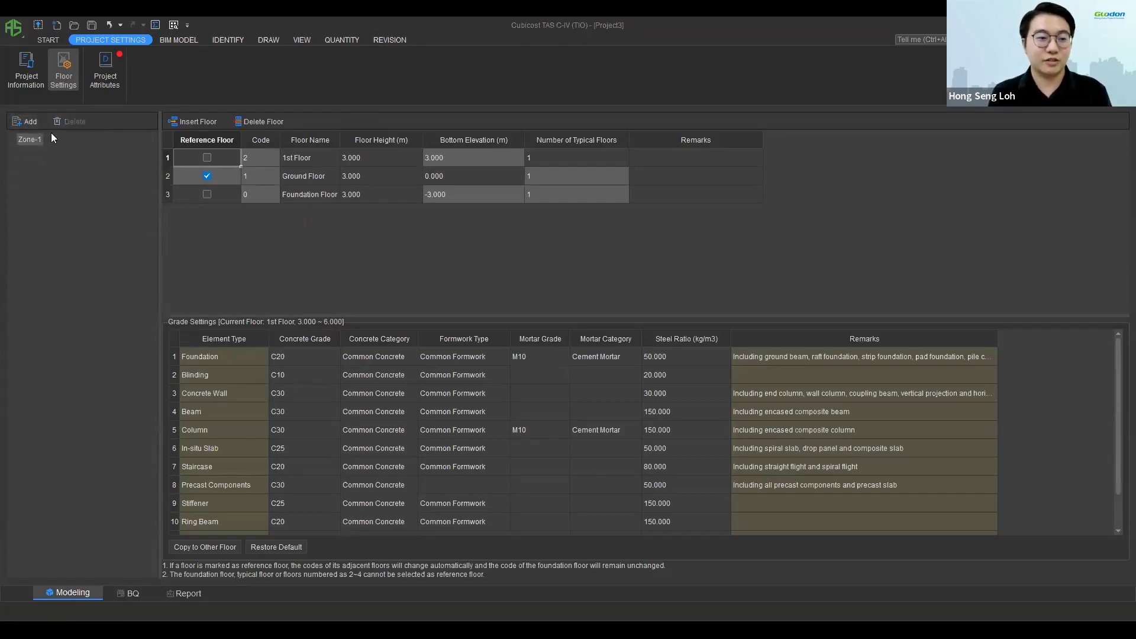
# Step: Set the floor heights of the Ground Floor and 1st Floor to 4 m and the Ground Floor's bottom elevation to 83.4 m
pyautogui.click(378, 178)
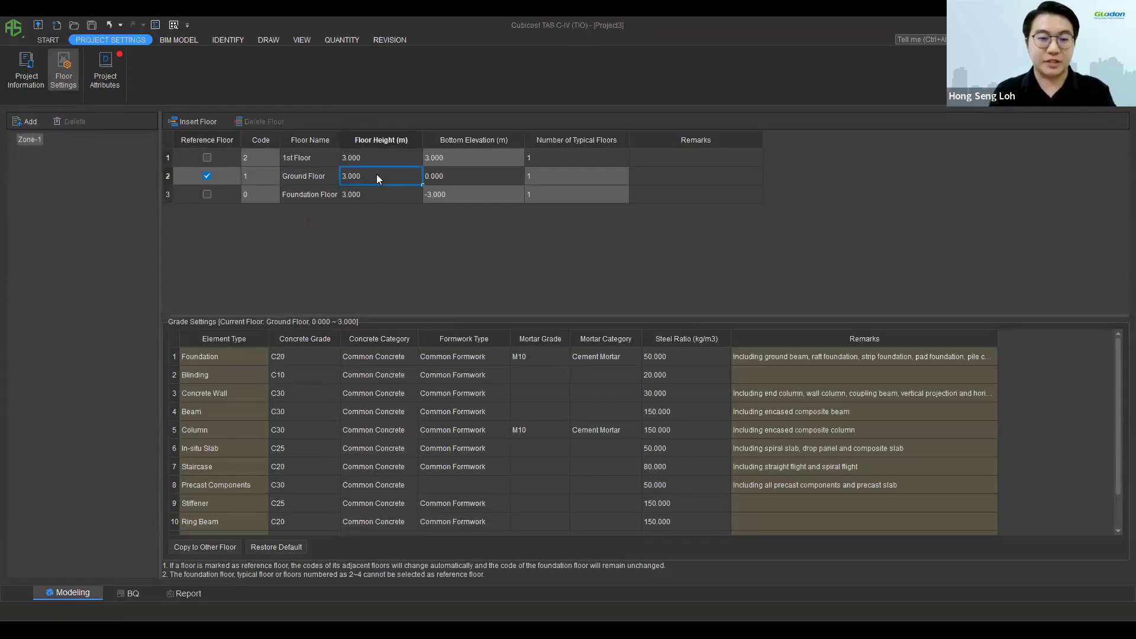
pyautogui.click(364, 161)
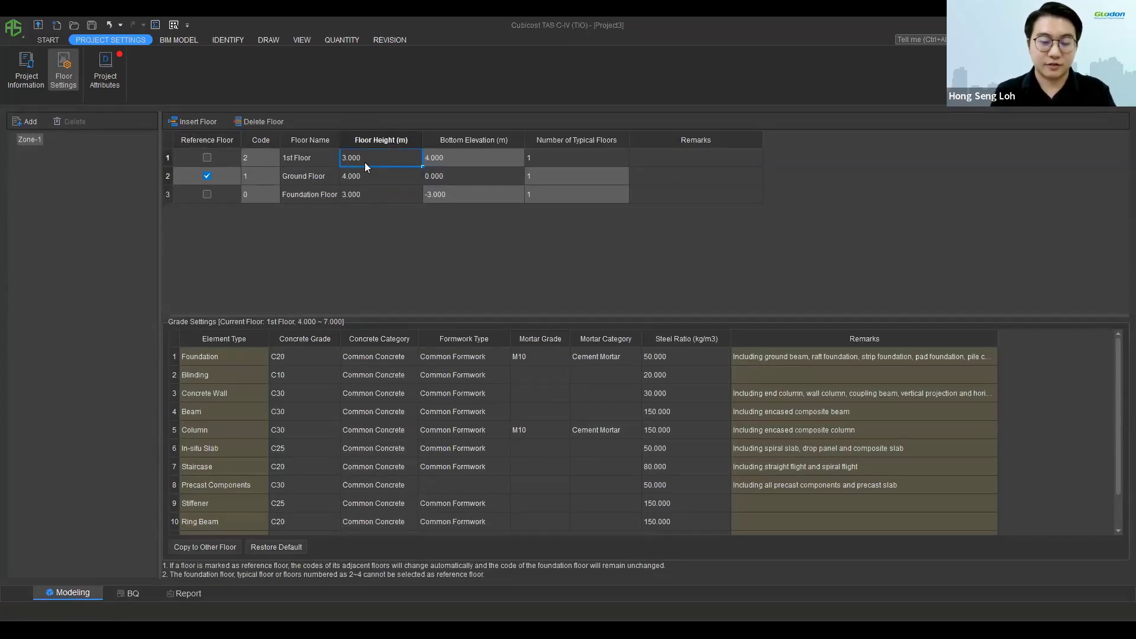
pyautogui.write('4')
pyautogui.click(442, 180)
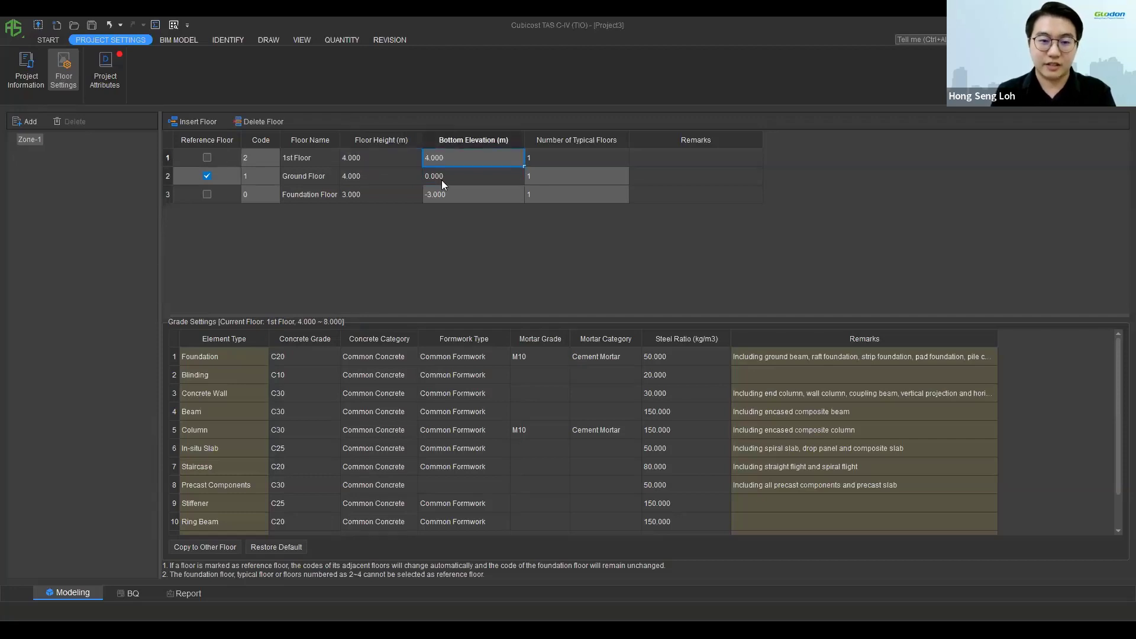
pyautogui.write('83.4')
pyautogui.press('Return')
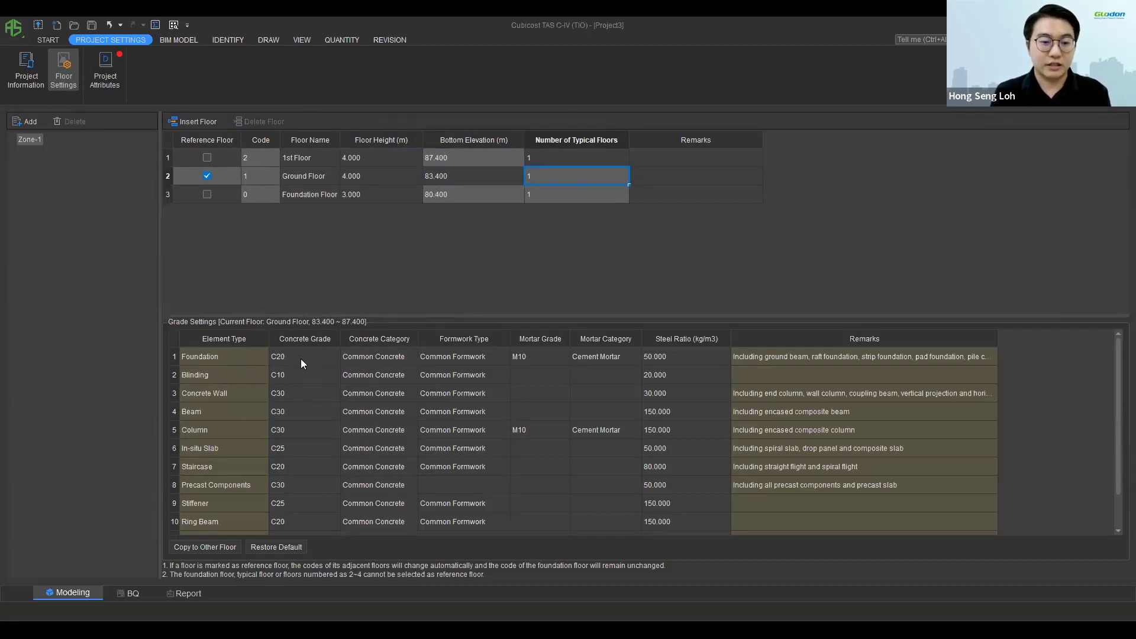
# Step: Choose C20 as the concrete grade for the Foundation element type on the Ground Floor
pyautogui.click(333, 359)
pyautogui.click(335, 358)
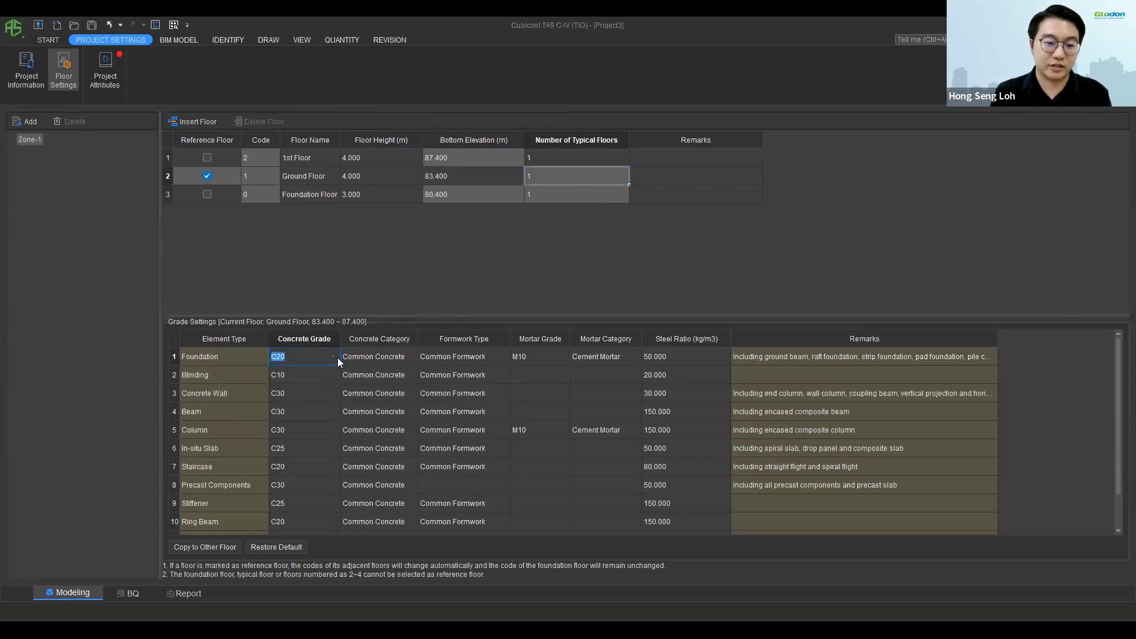
pyautogui.click(333, 357)
pyautogui.scroll(-1, 296, 430)
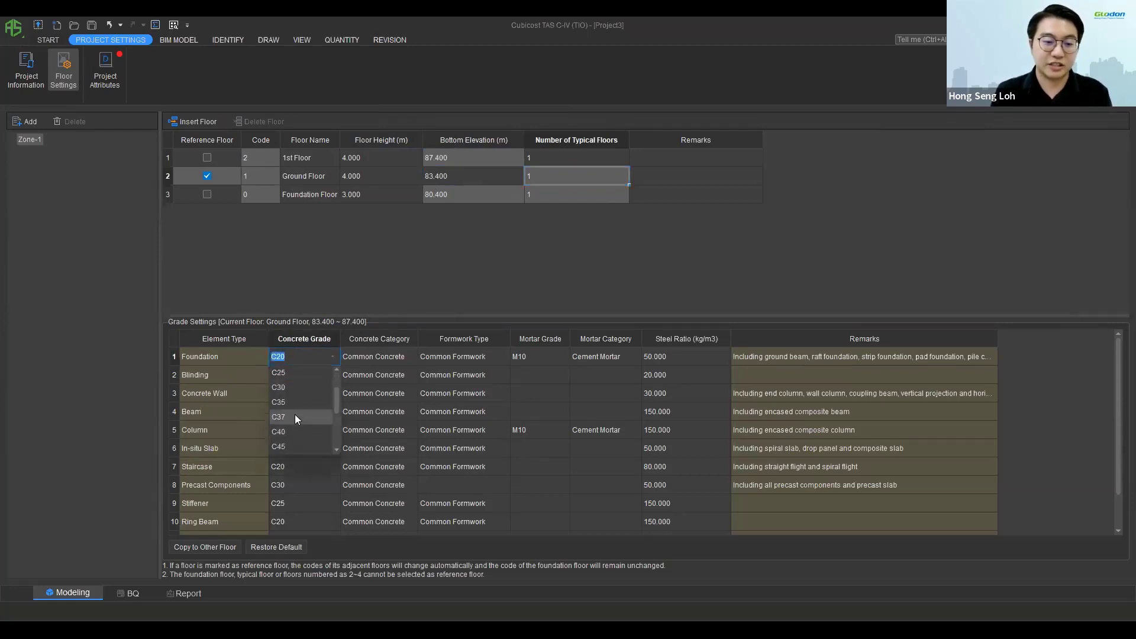
pyautogui.scroll(1, 296, 402)
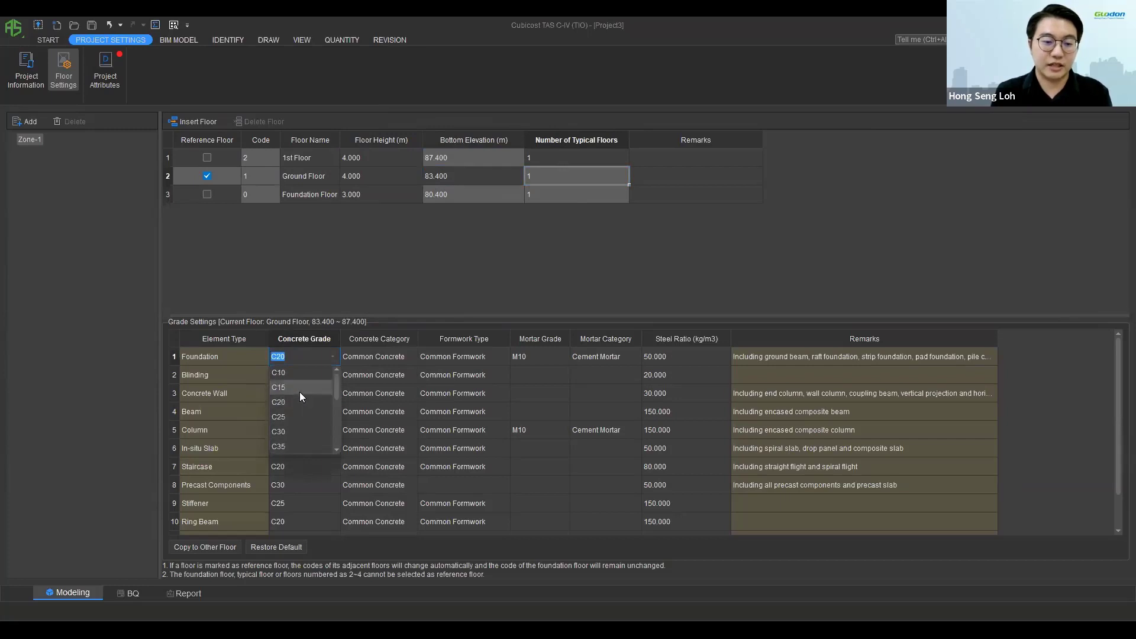
pyautogui.click(298, 402)
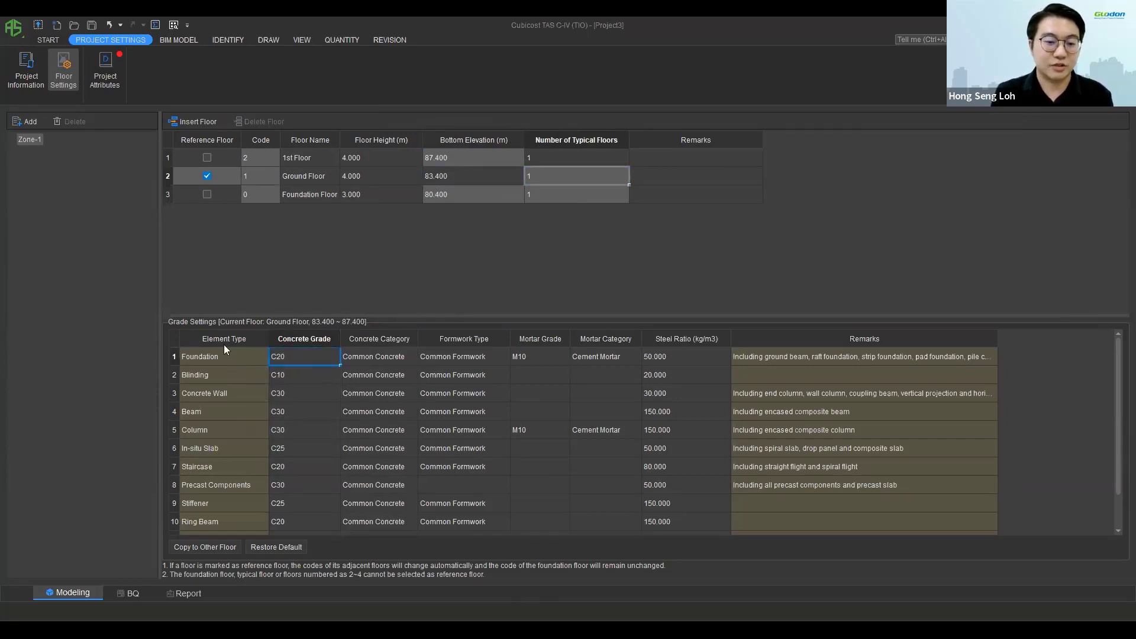
pyautogui.click(177, 38)
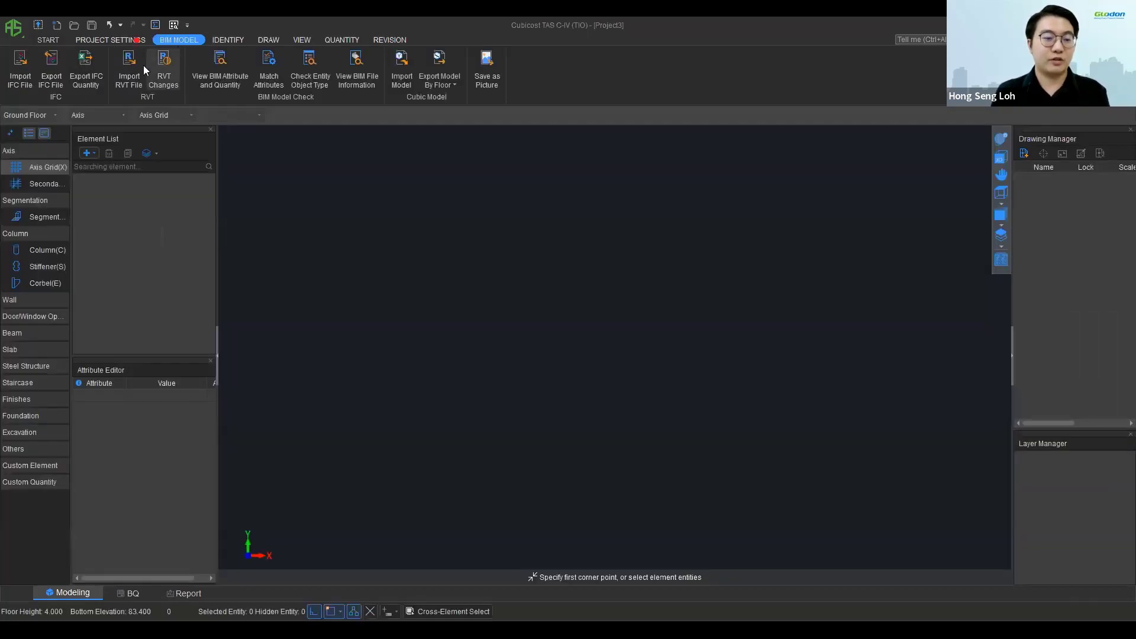
pyautogui.click(27, 75)
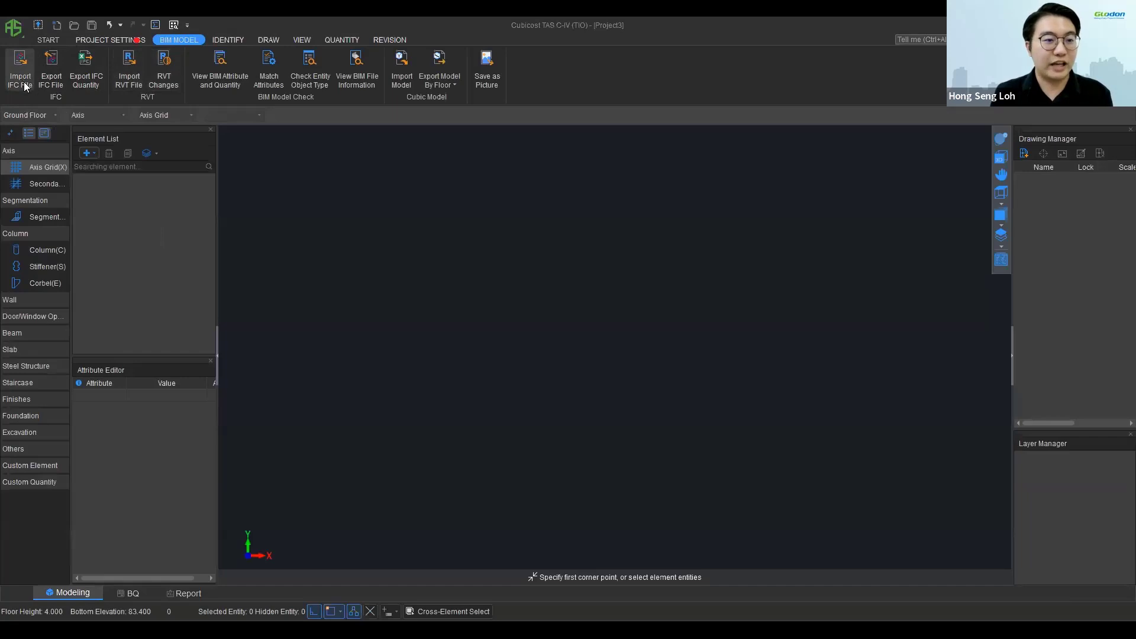
pyautogui.click(26, 88)
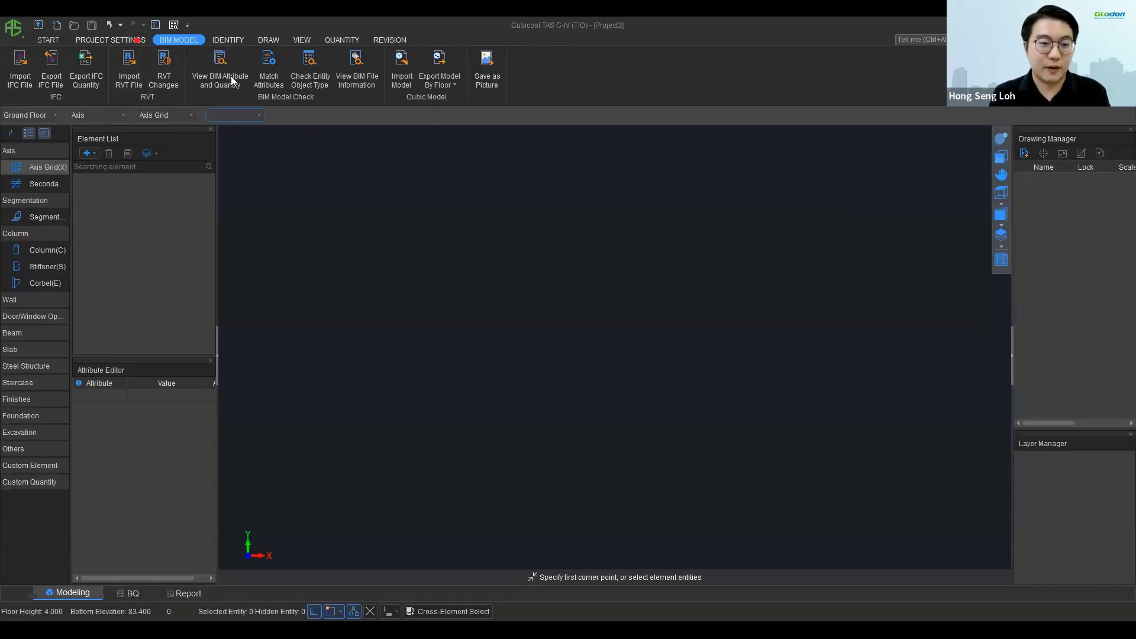
# Step: Import the CAD drawing file whose name begins with 01A into the project's drawings for identification
pyautogui.click(229, 40)
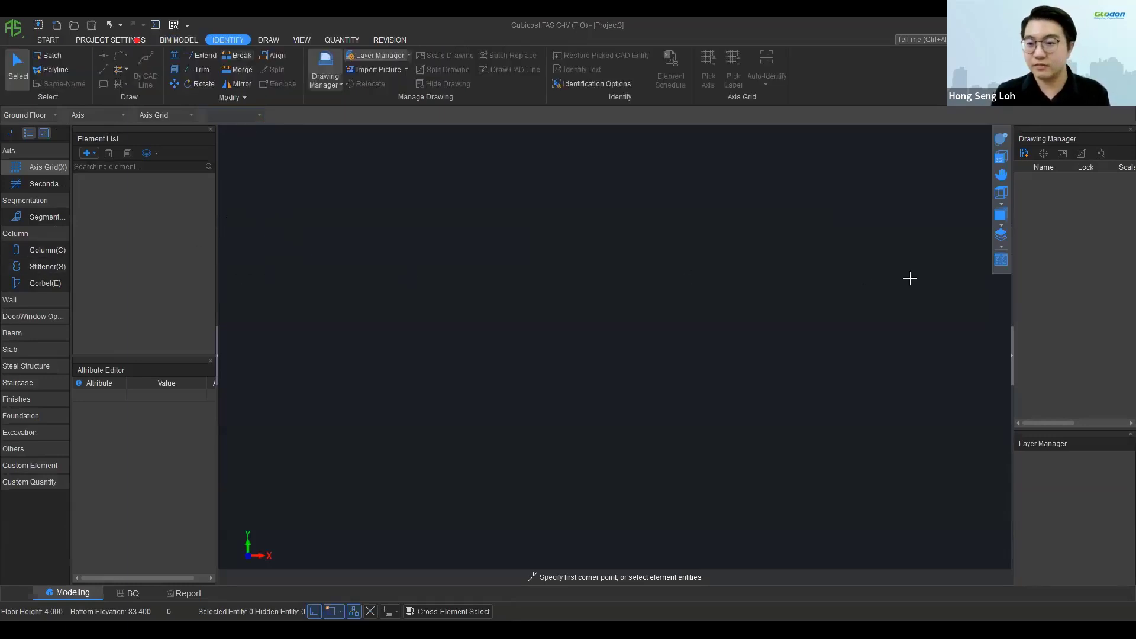
pyautogui.click(1025, 158)
pyautogui.click(429, 181)
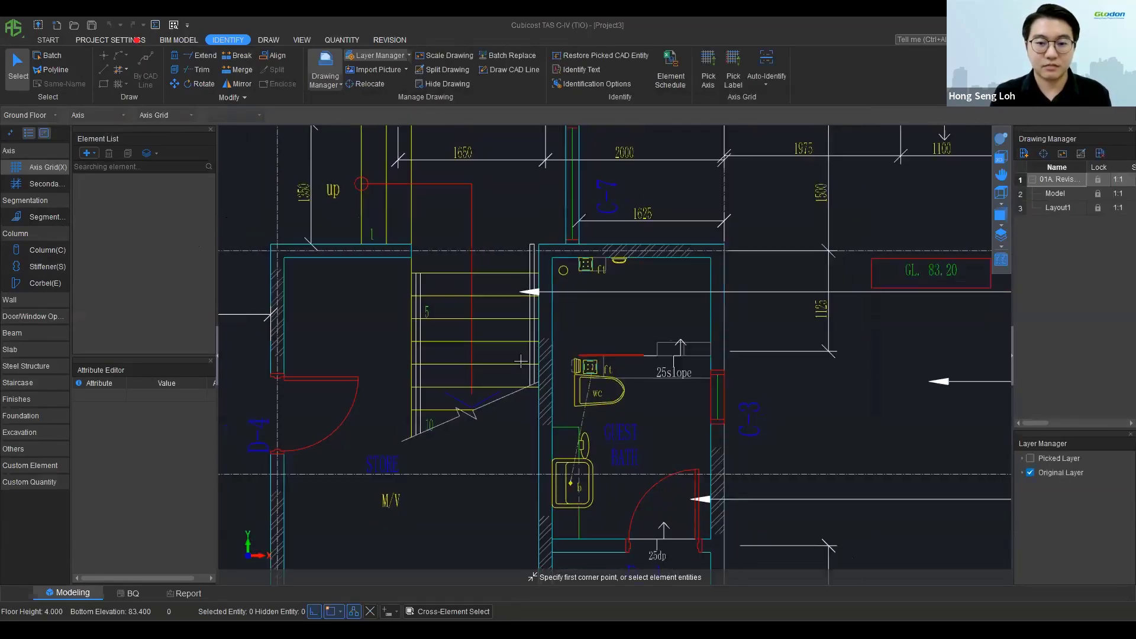
# Step: Examine the imported drawing's floor plans and roof plan, and the level markers on the front elevation
pyautogui.scroll(-6, 521, 361)
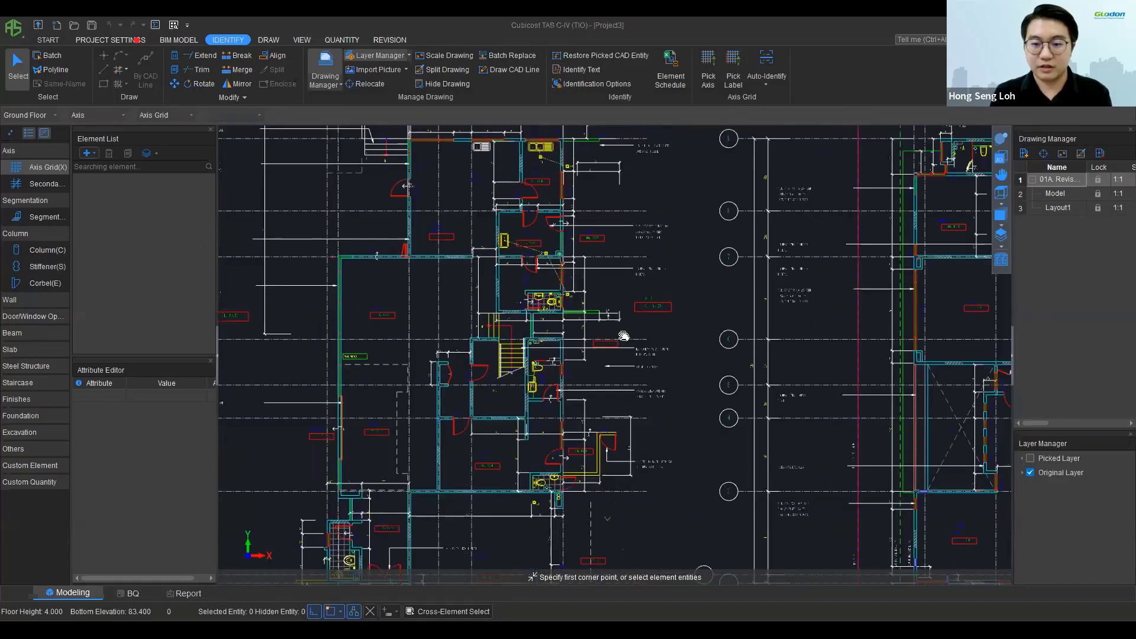
pyautogui.scroll(-8, 623, 336)
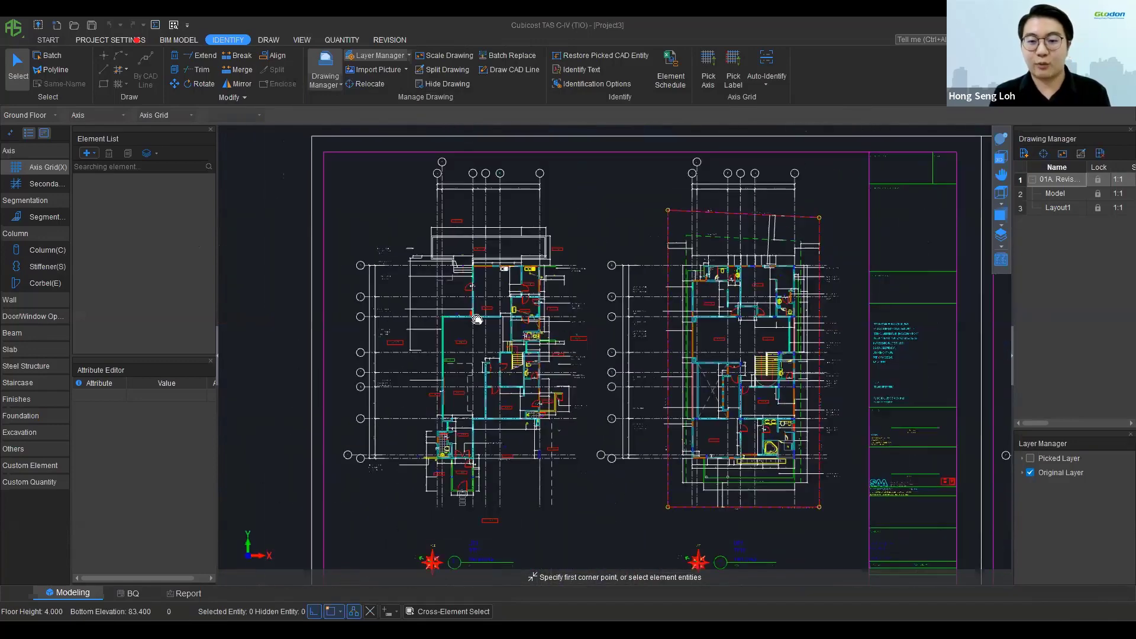
pyautogui.scroll(-1, 476, 319)
pyautogui.moveTo(887, 350); pyautogui.dragTo(337, 327, button='middle')
pyautogui.scroll(1, 534, 338)
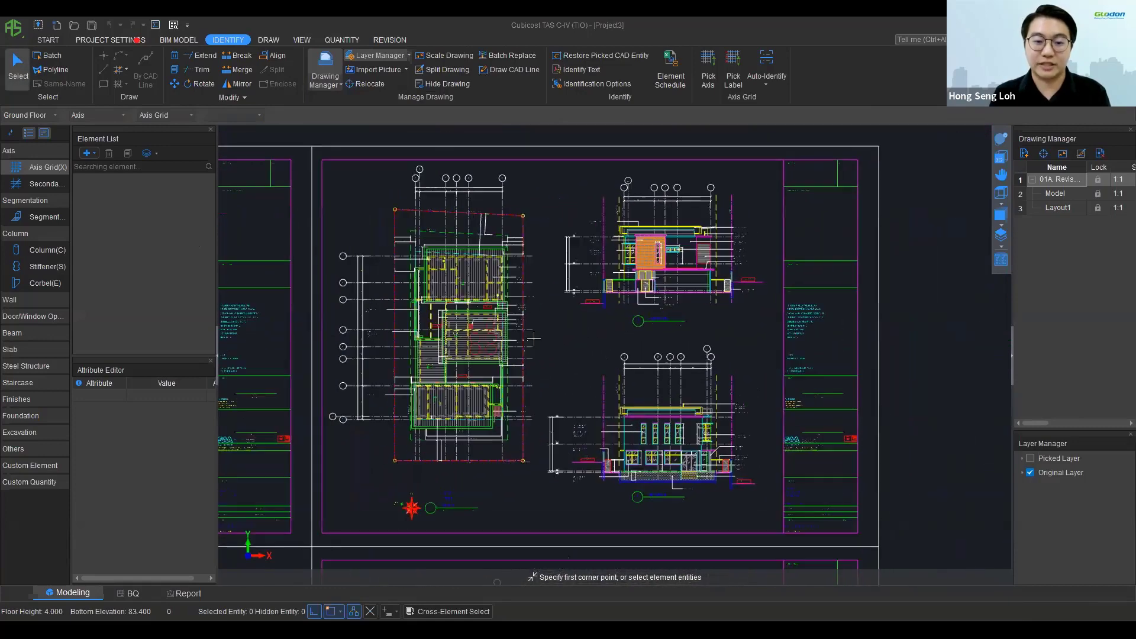
pyautogui.scroll(2, 641, 296)
pyautogui.scroll(5, 572, 318)
pyautogui.moveTo(570, 322); pyautogui.dragTo(585, 346, button='middle')
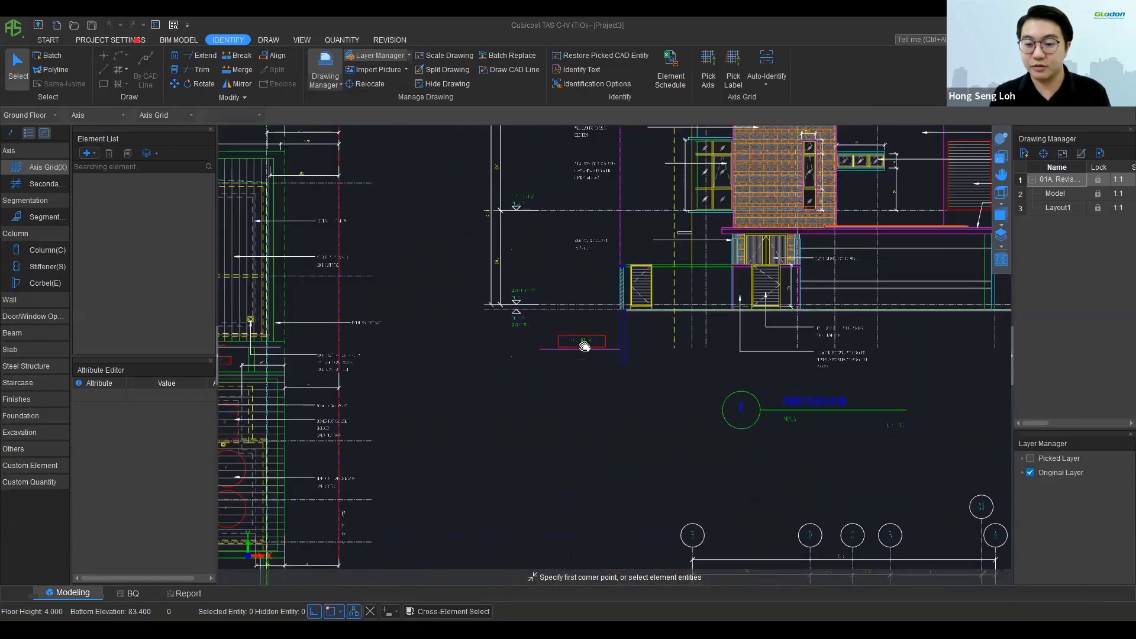
pyautogui.scroll(5, 610, 372)
pyautogui.scroll(-6, 616, 403)
pyautogui.scroll(2, 614, 438)
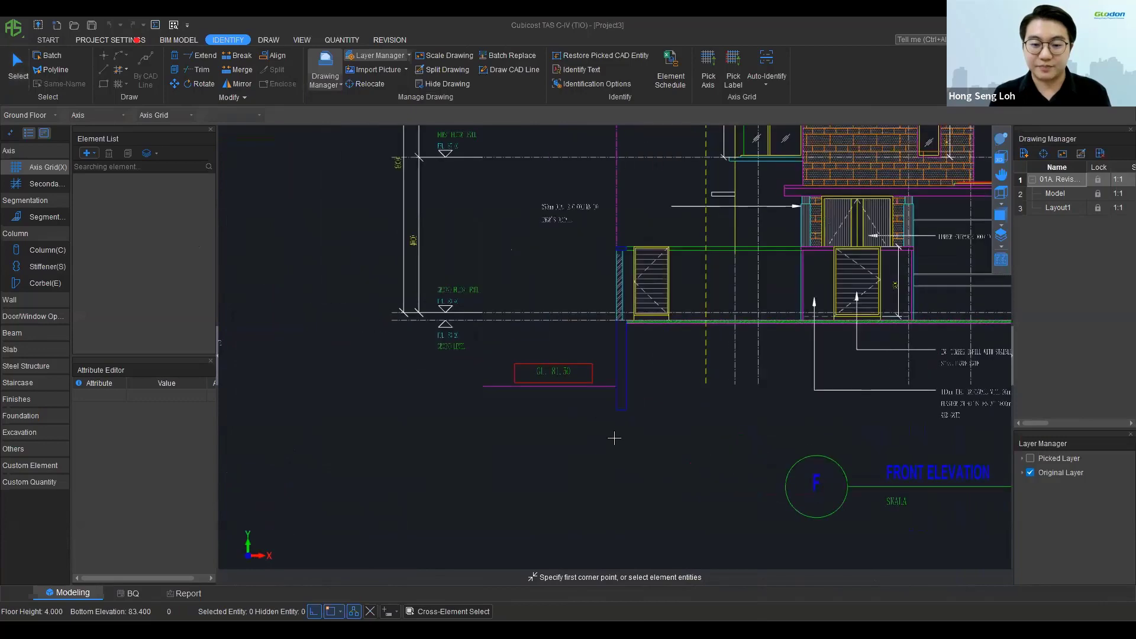
# Step: Examine the floor level markers and the vertical dimensions between floors on the front elevation
pyautogui.scroll(5, 613, 438)
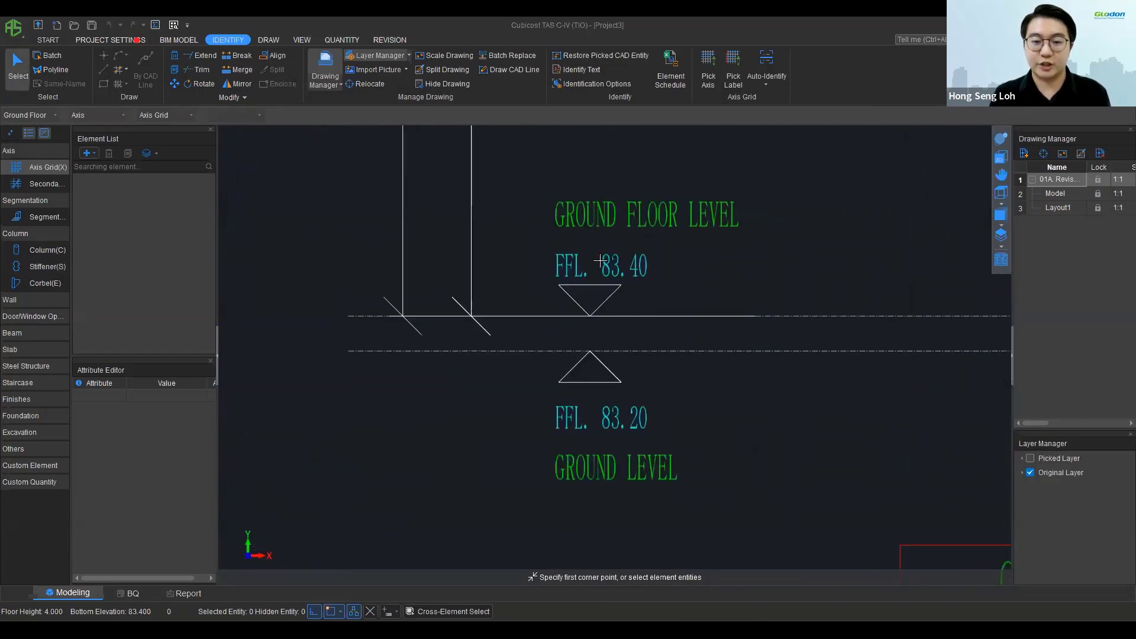
pyautogui.scroll(-4, 600, 261)
pyautogui.scroll(3, 621, 332)
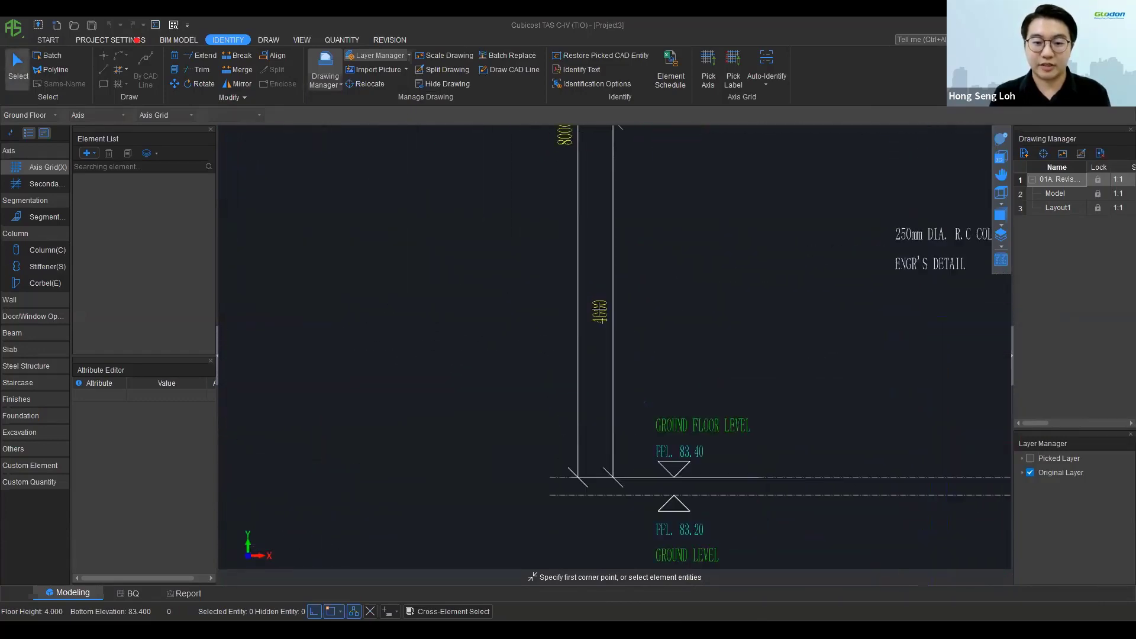
pyautogui.scroll(1, 599, 314)
pyautogui.scroll(2, 600, 312)
pyautogui.scroll(-5, 627, 272)
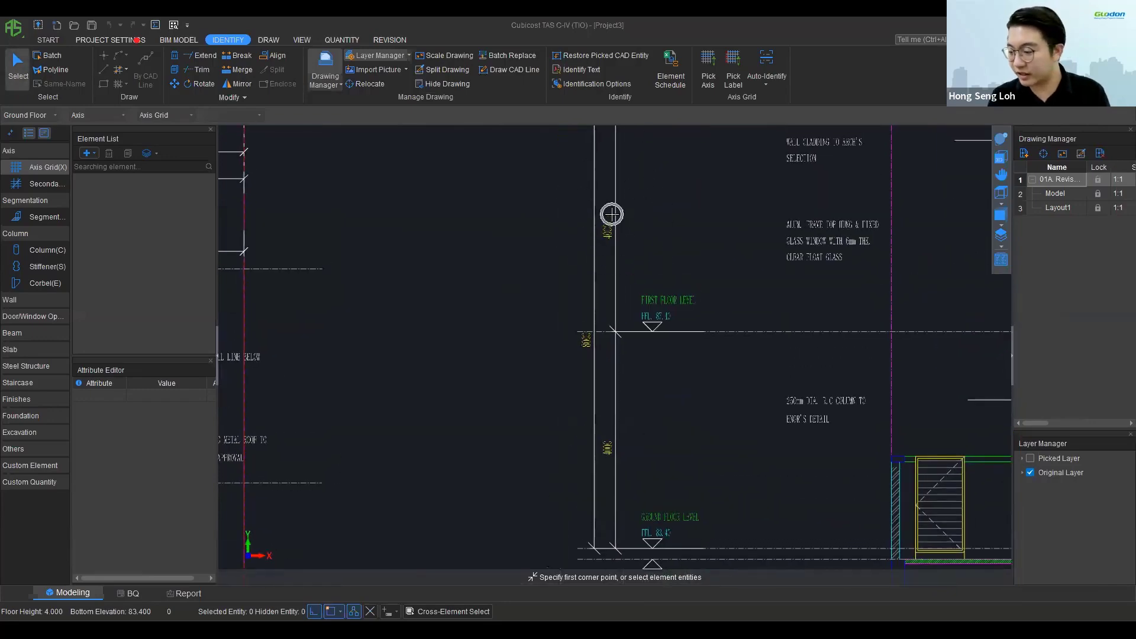
pyautogui.scroll(-6, 612, 215)
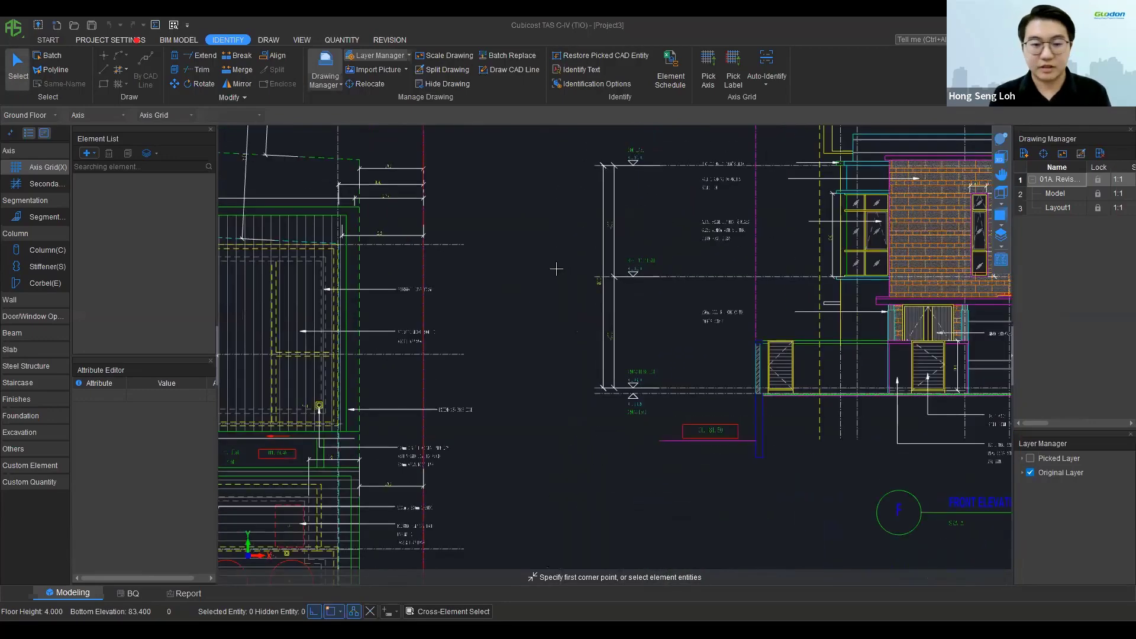
pyautogui.scroll(-3, 692, 263)
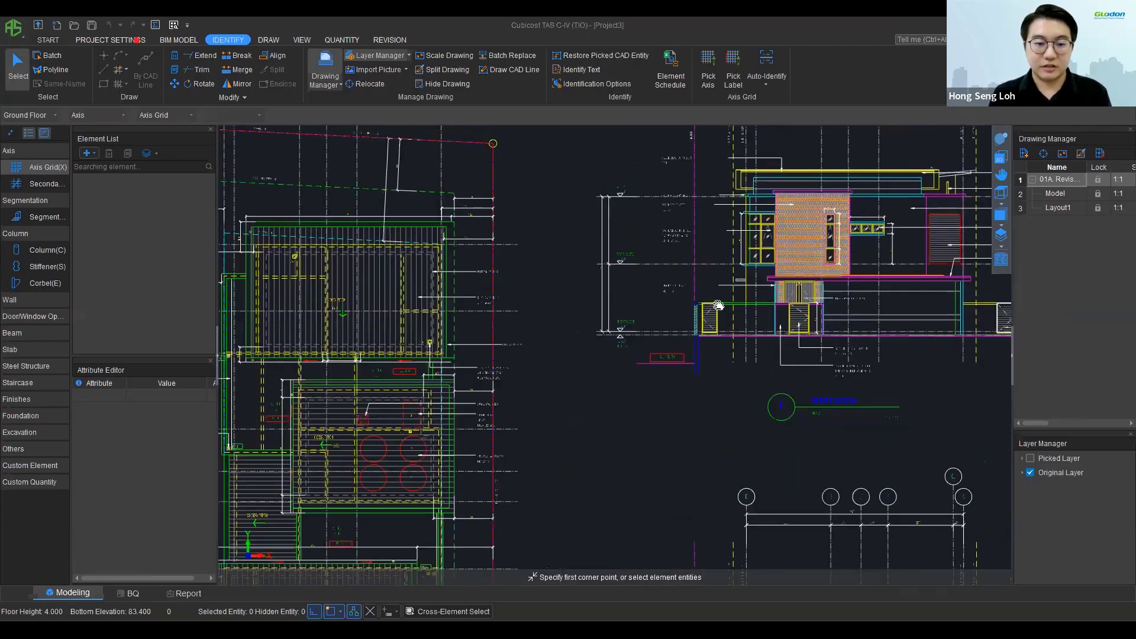
pyautogui.scroll(-4, 505, 287)
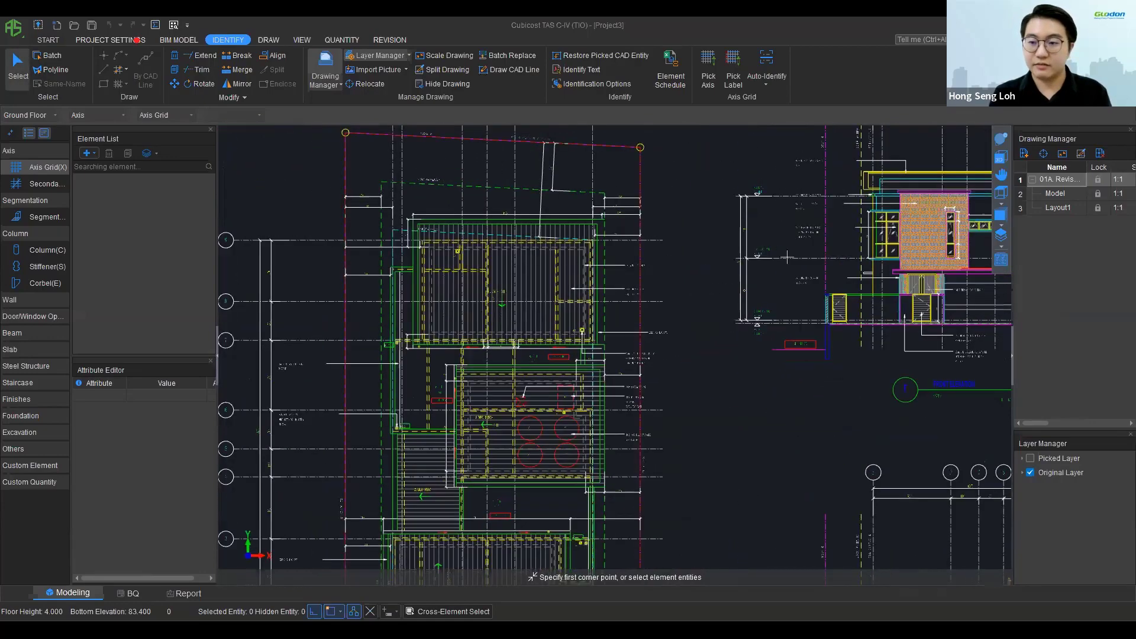
# Step: Split the ground floor plan, with its title, out of the 01A architectural drawing and open it as its own drawing
pyautogui.scroll(-4, 697, 296)
pyautogui.moveTo(384, 155); pyautogui.dragTo(619, 159, button='middle')
pyautogui.scroll(3, 474, 254)
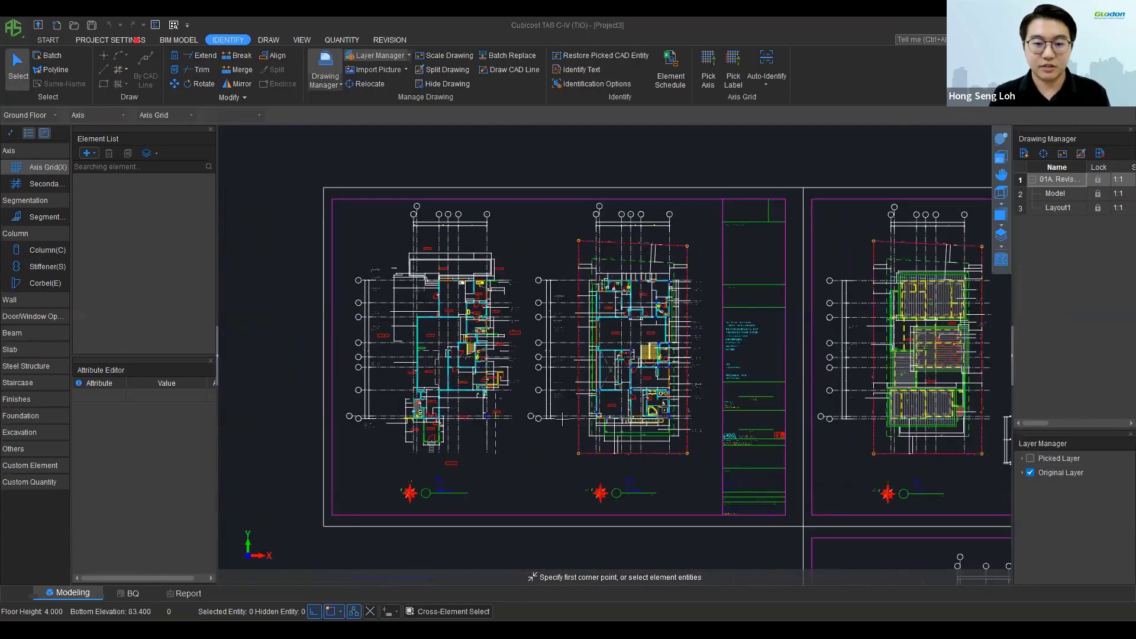
pyautogui.moveTo(553, 439); pyautogui.dragTo(587, 390, button='middle')
pyautogui.click(1081, 154)
pyautogui.moveTo(382, 155); pyautogui.dragTo(556, 441)
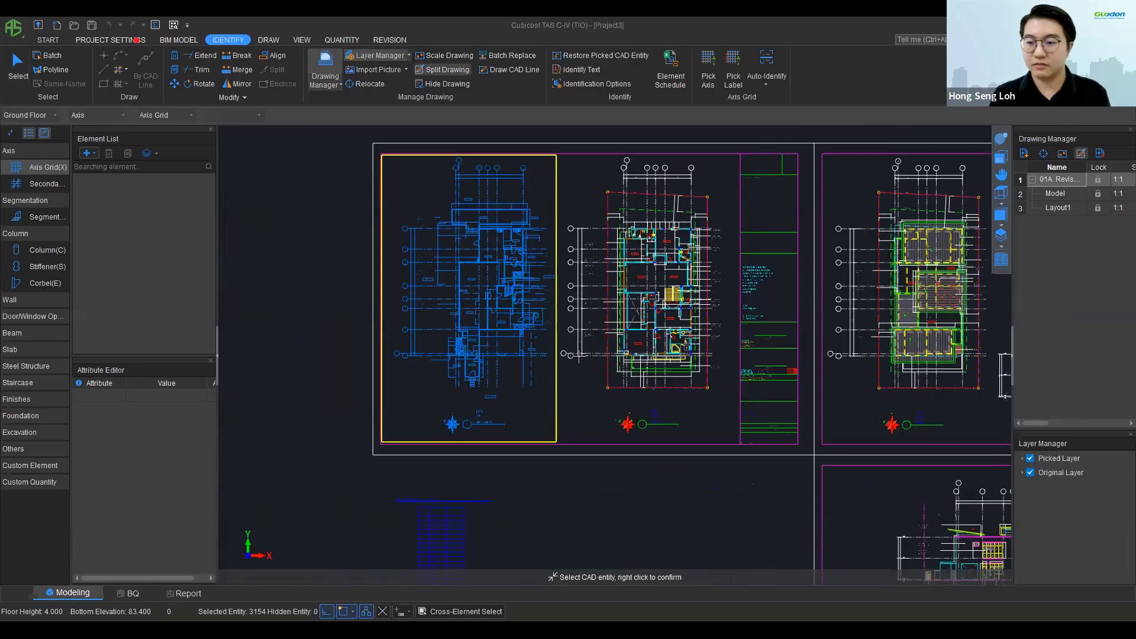
pyautogui.rightClick(579, 357)
pyautogui.click(1062, 221)
pyautogui.doubleClick(1062, 224)
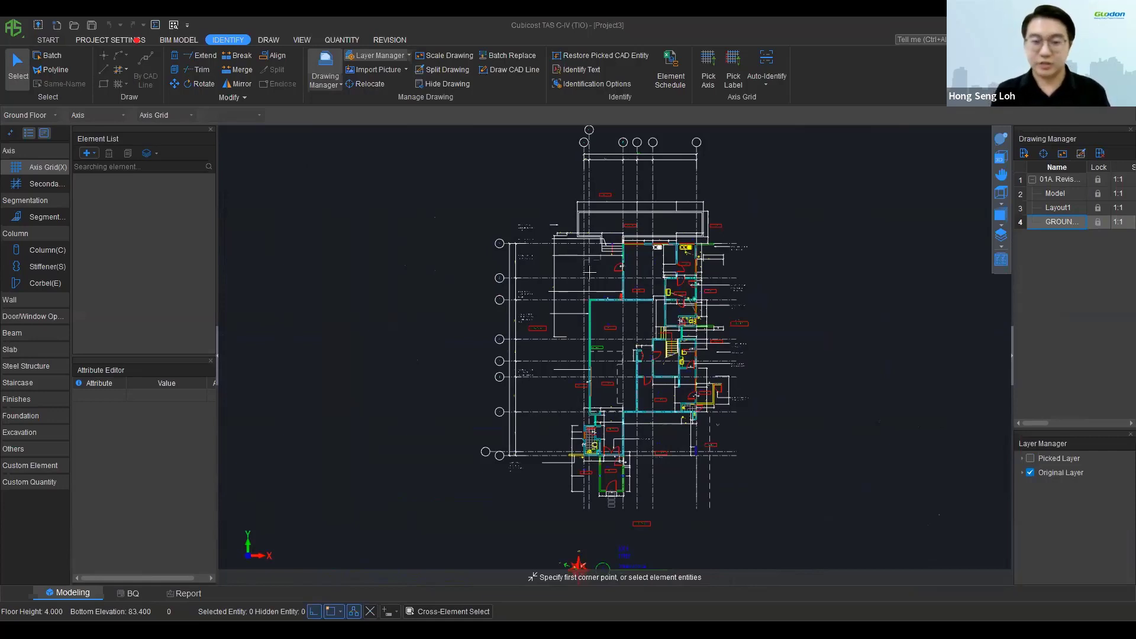
# Step: Pick the grid axis lines of the ground floor plan for the axis grid
pyautogui.scroll(-2, 589, 271)
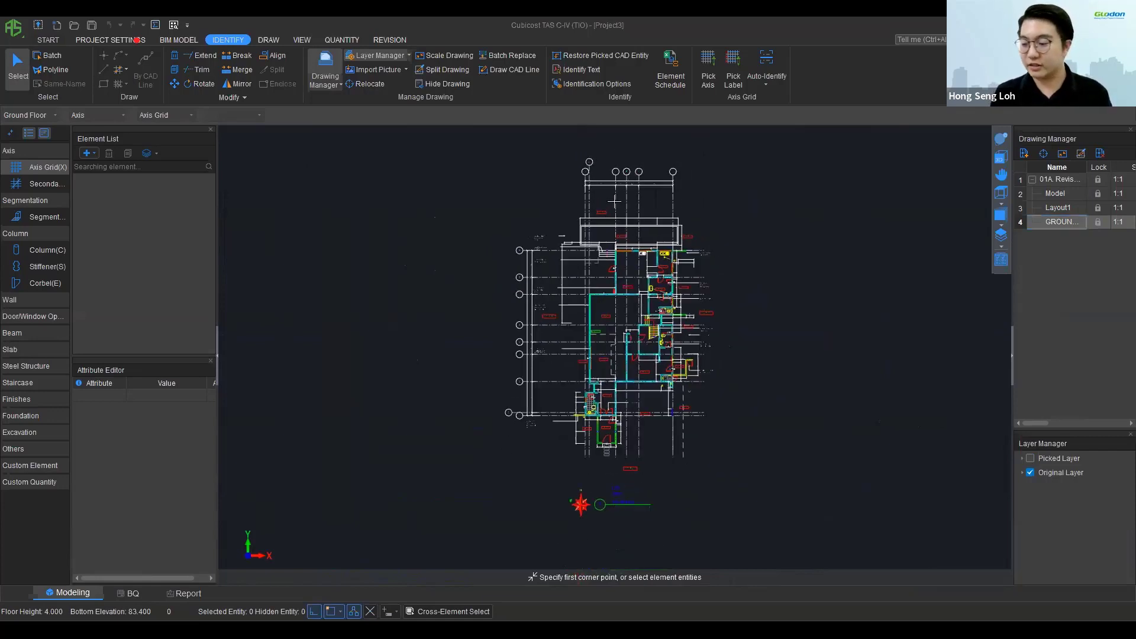
pyautogui.scroll(3, 622, 201)
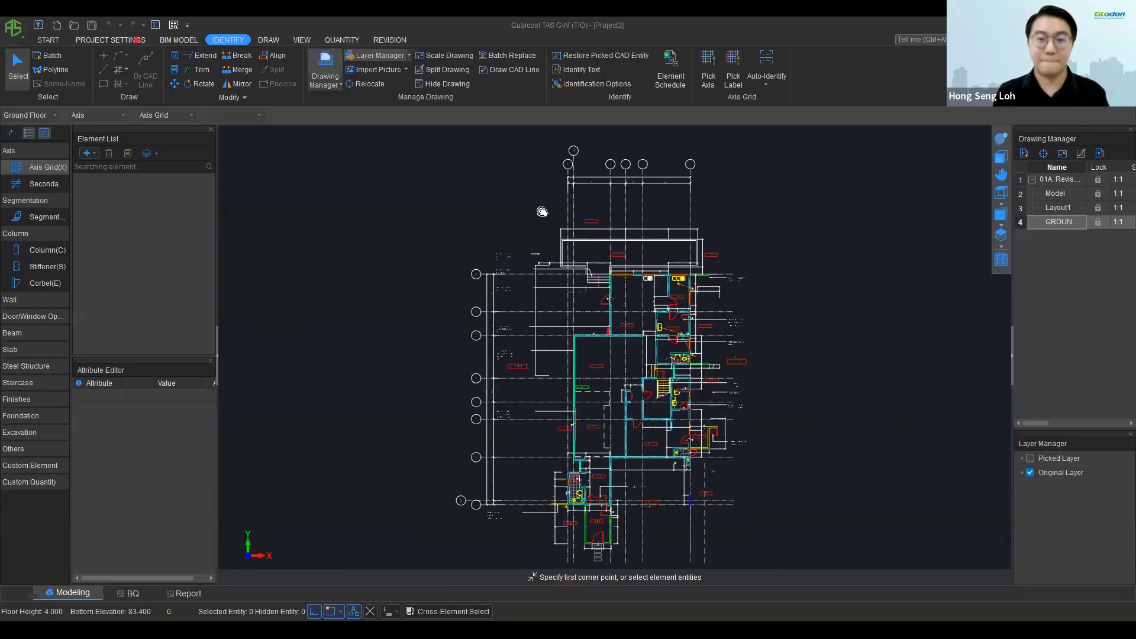
pyautogui.scroll(5, 556, 219)
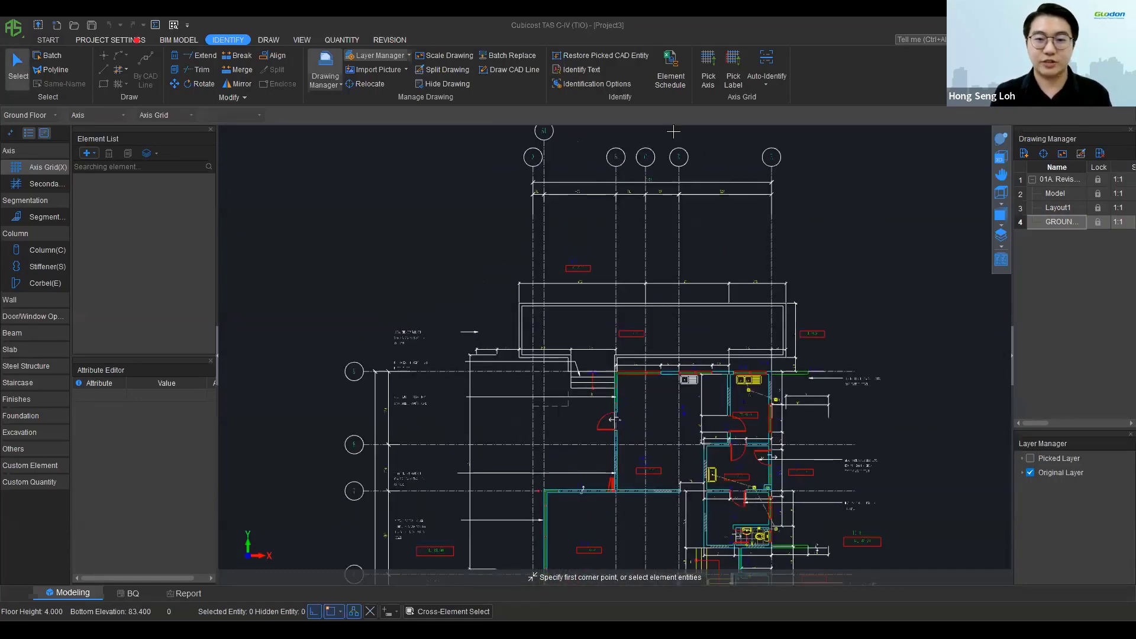
pyautogui.click(768, 65)
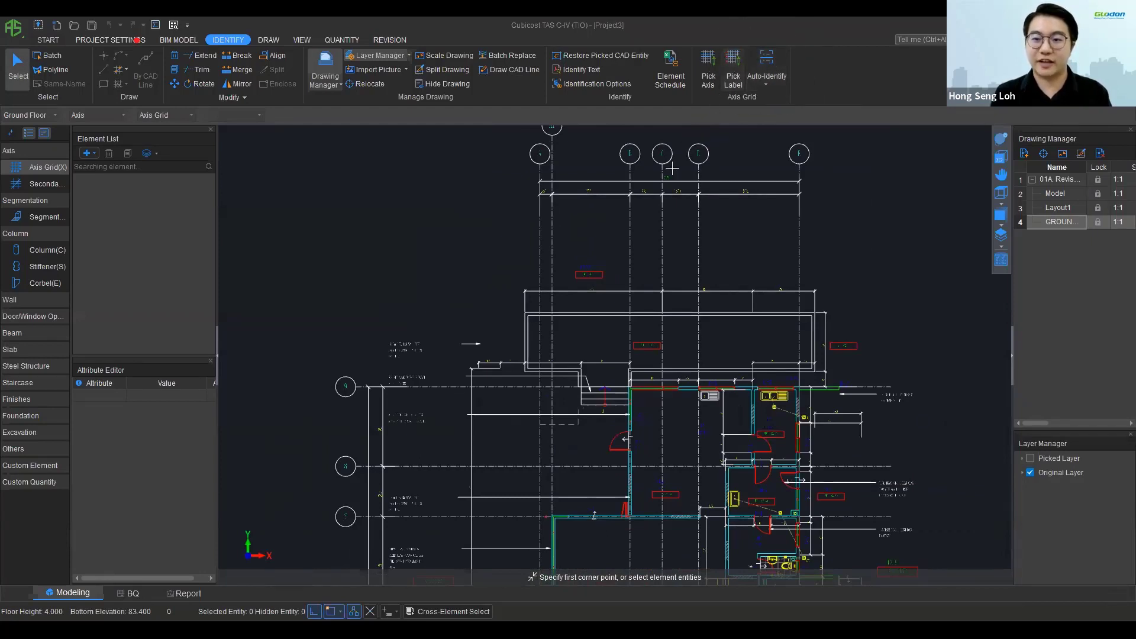
pyautogui.click(703, 70)
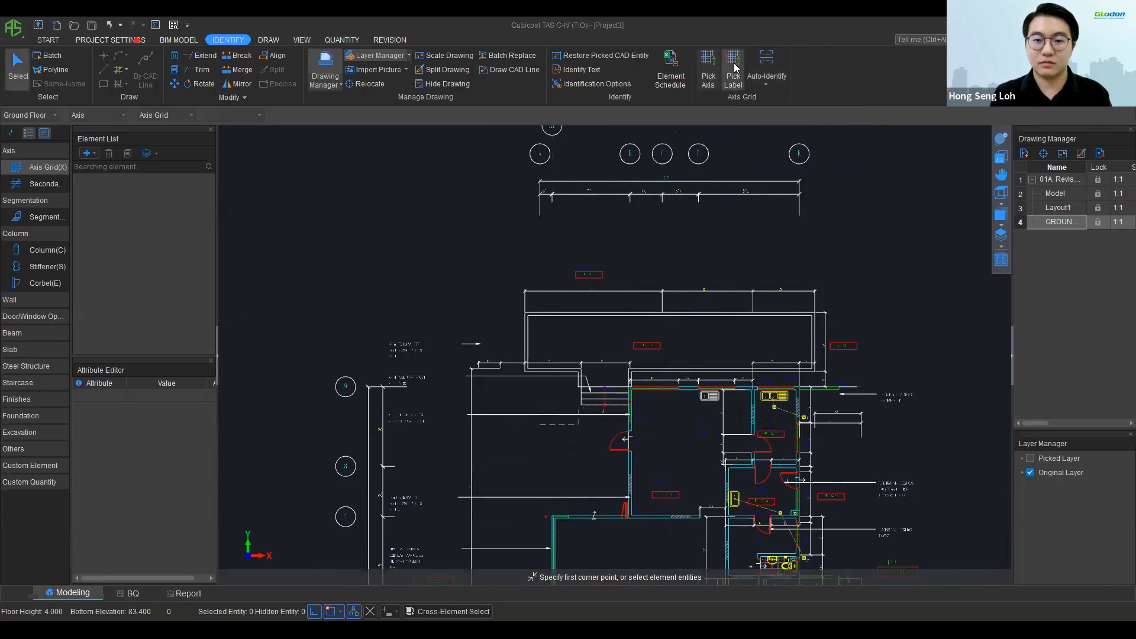
# Step: Pick the grid bubbles and dimension lines by layer as axis labels and auto-identify the axis grid
pyautogui.click(548, 157)
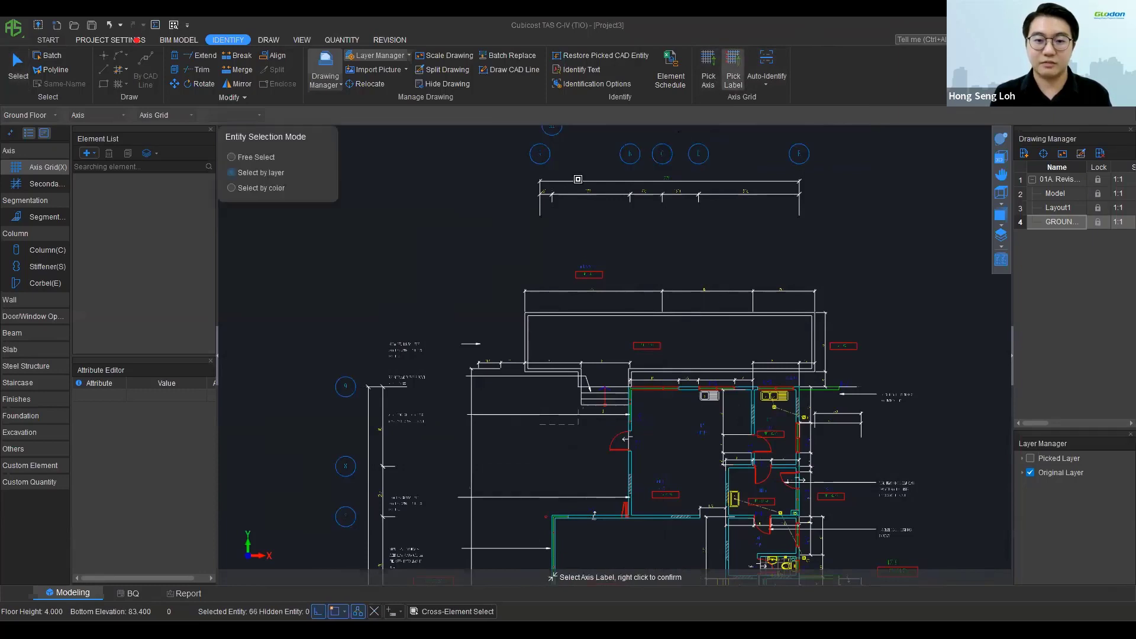
pyautogui.click(578, 181)
pyautogui.rightClick(585, 167)
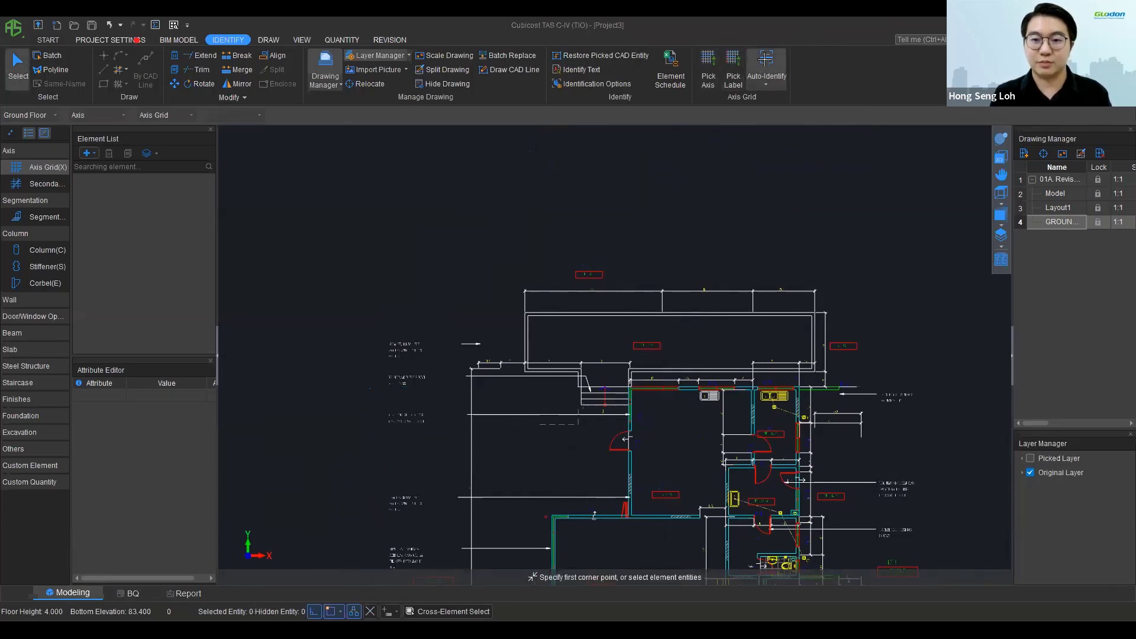
pyautogui.click(766, 61)
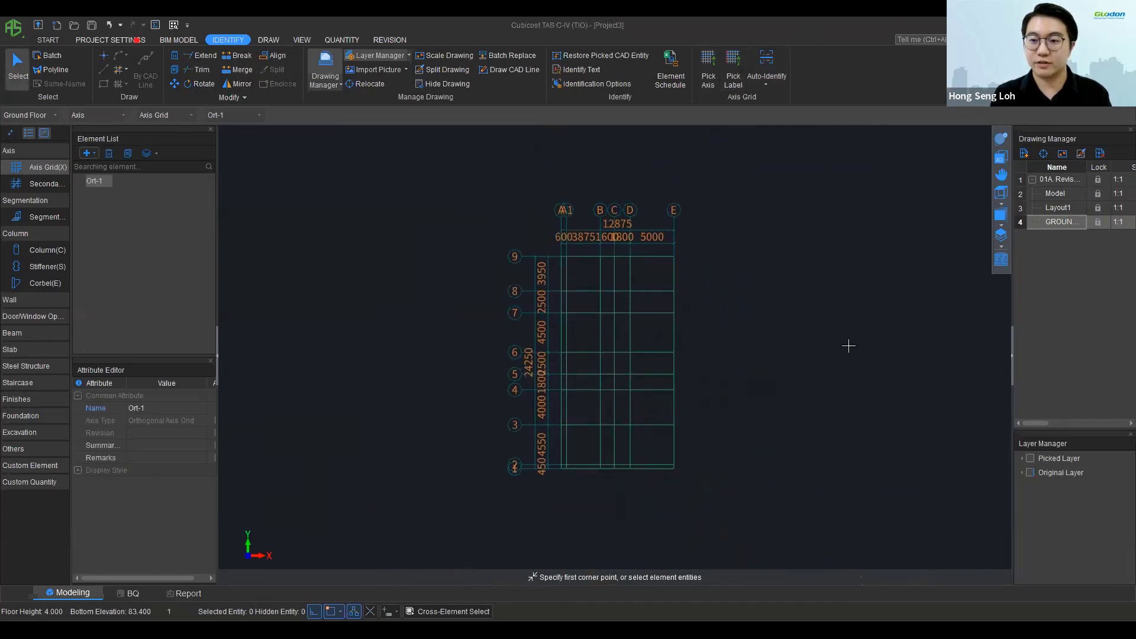
# Step: Switch to the Foundation Floor and add the drawing file 05. Pile Cap Layout.dwg
pyautogui.click(53, 116)
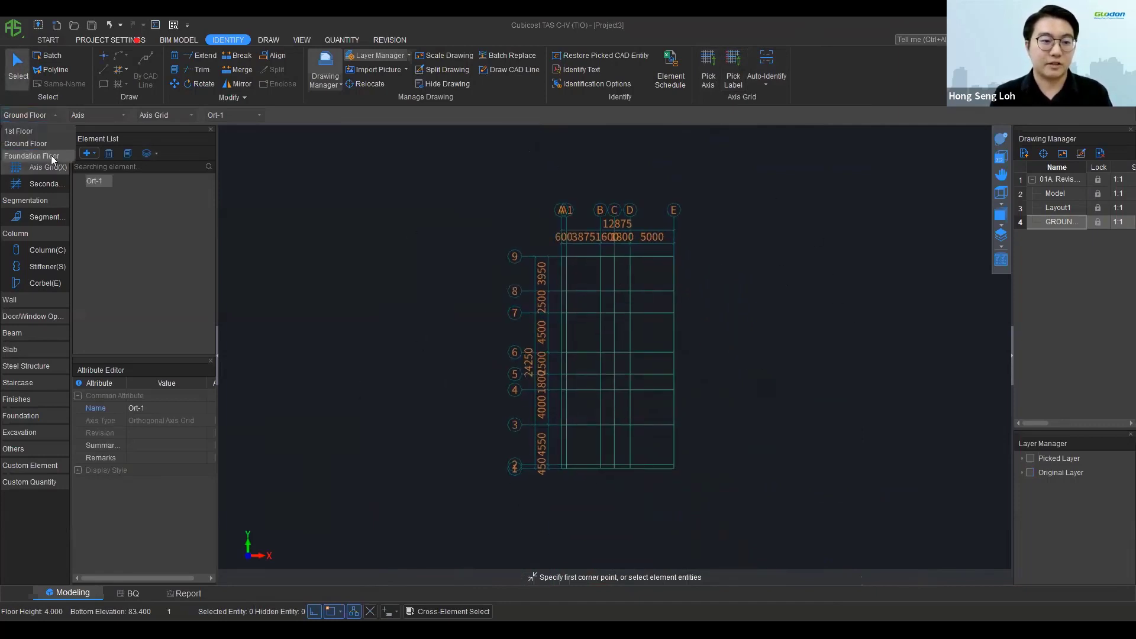
pyautogui.click(51, 155)
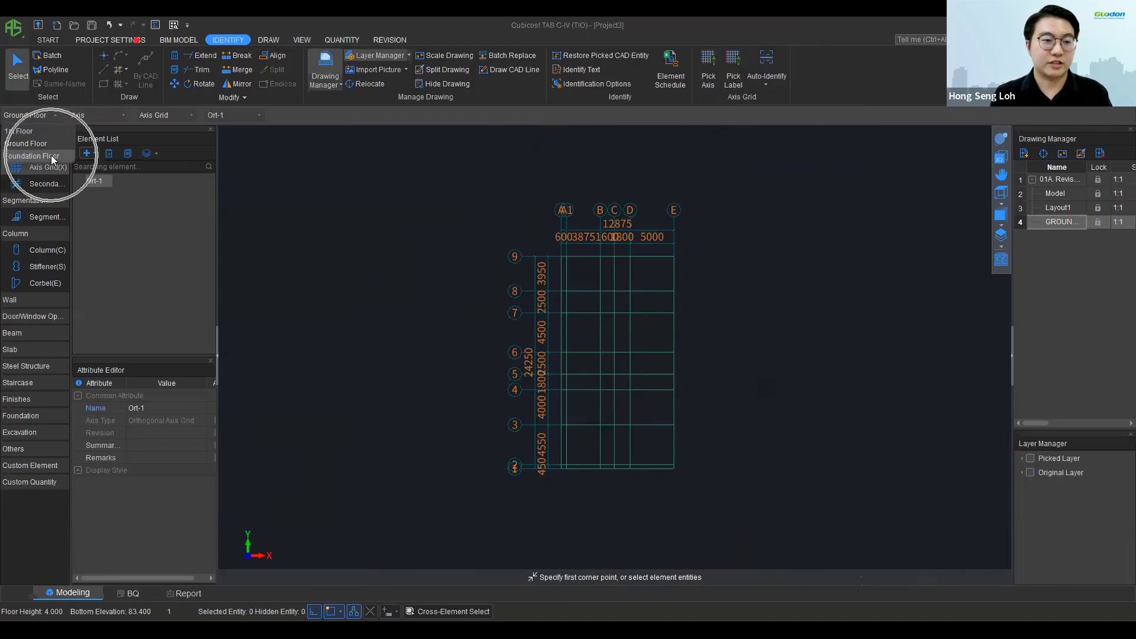
pyautogui.click(1023, 155)
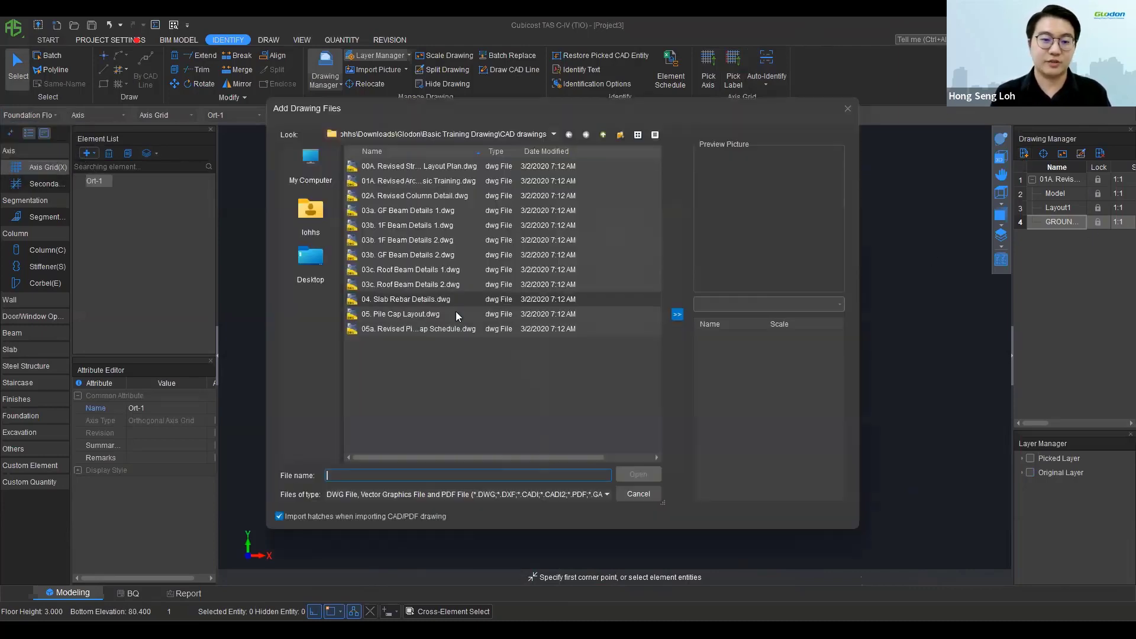
pyautogui.click(455, 314)
pyautogui.click(638, 474)
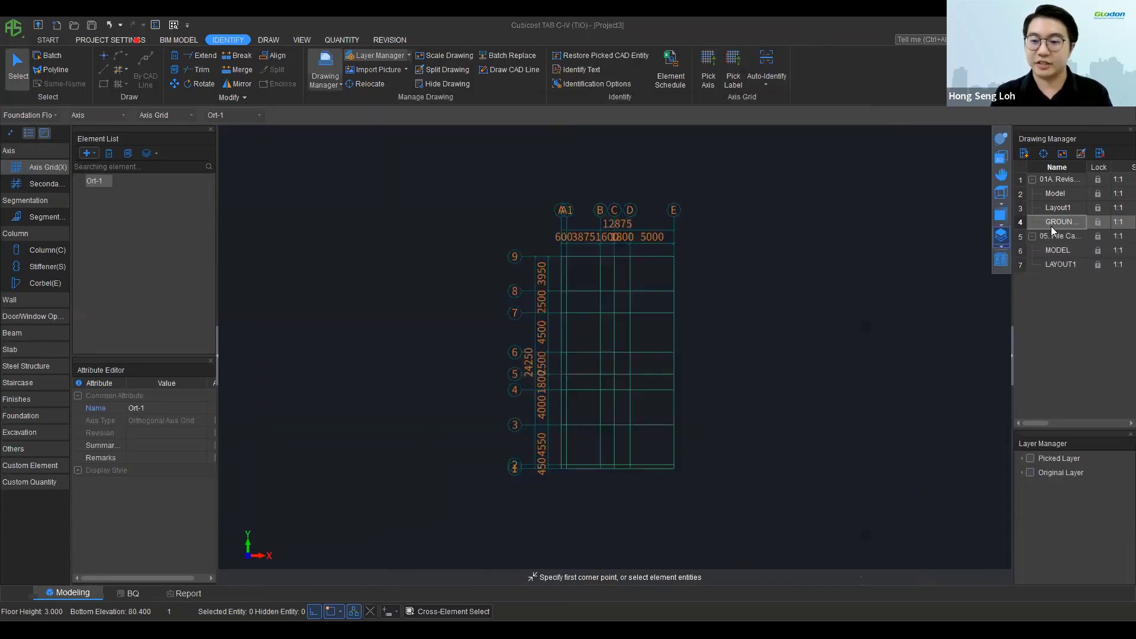
# Step: Split the pile cap layout plan, without the schedule beside it, out of the 05 drawing and open it as its own drawing
pyautogui.click(1058, 233)
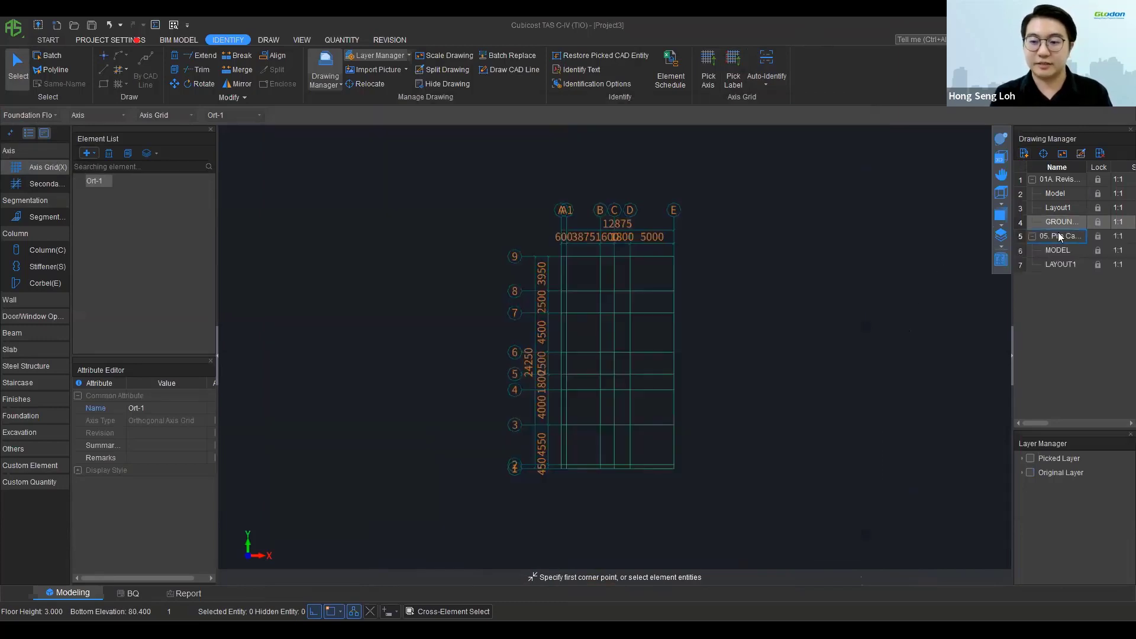
pyautogui.doubleClick(1056, 232)
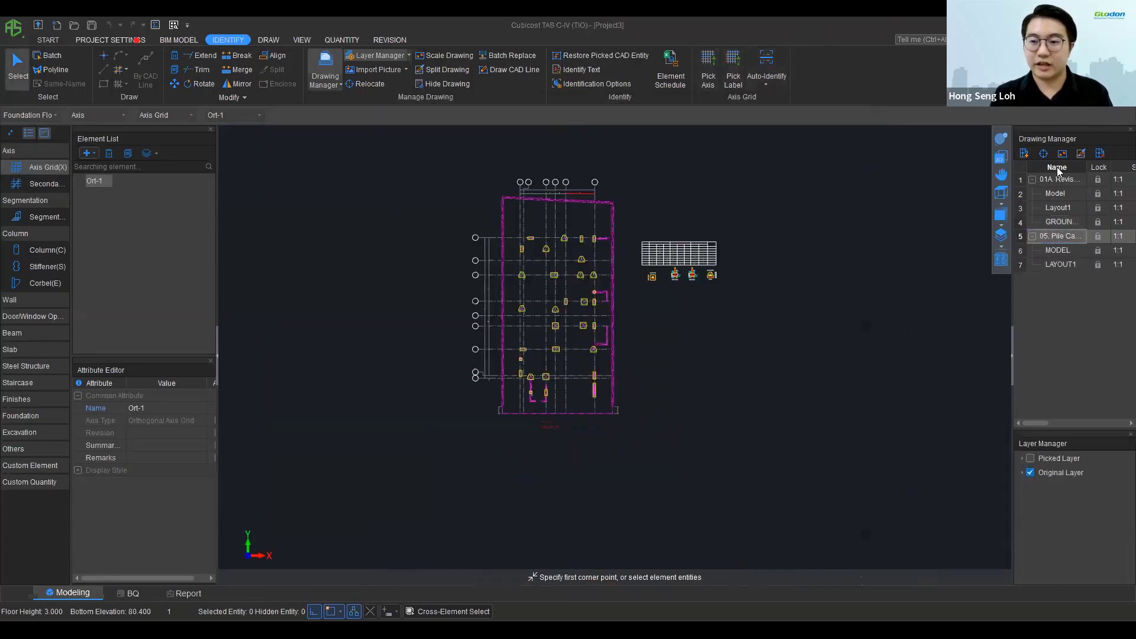
pyautogui.click(1081, 155)
pyautogui.click(433, 155)
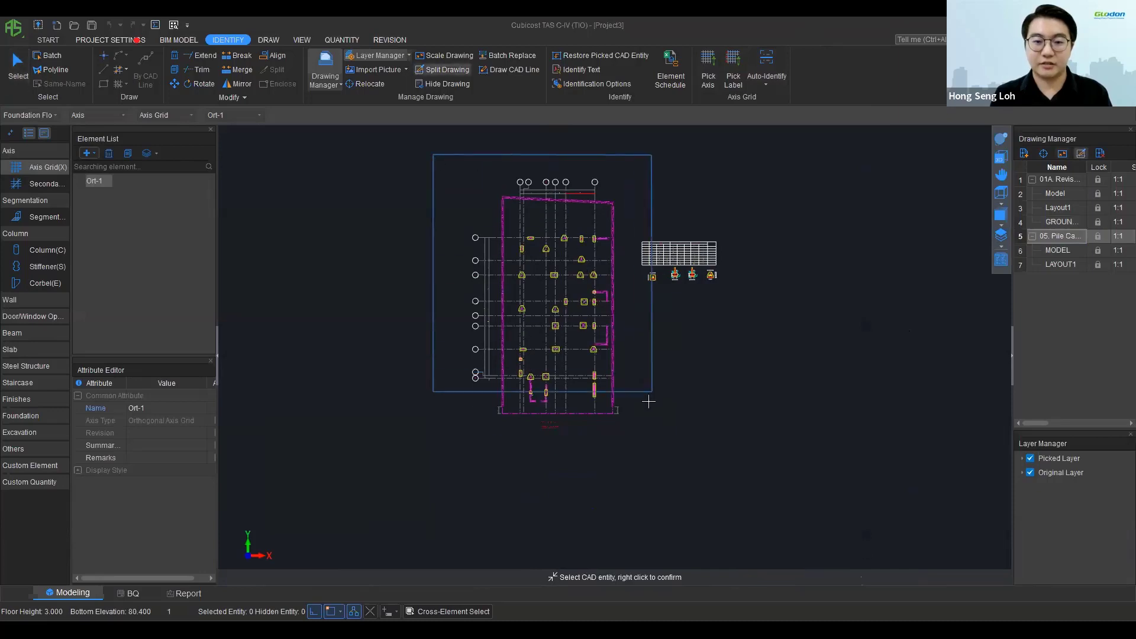
pyautogui.click(626, 440)
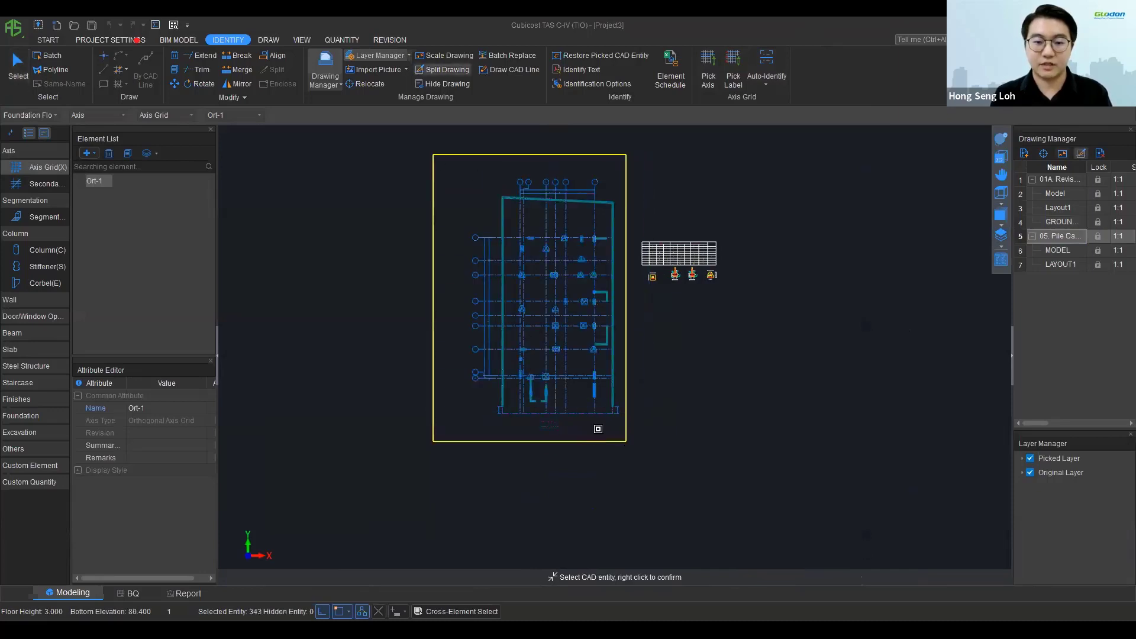
pyautogui.rightClick(597, 357)
pyautogui.press('Return')
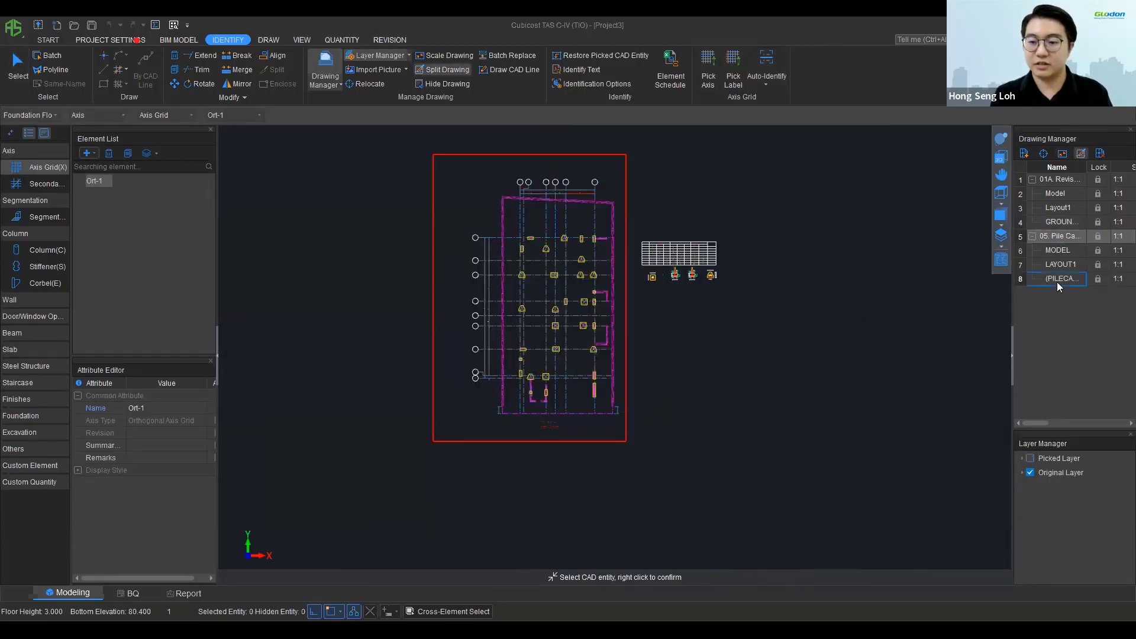
pyautogui.doubleClick(1056, 282)
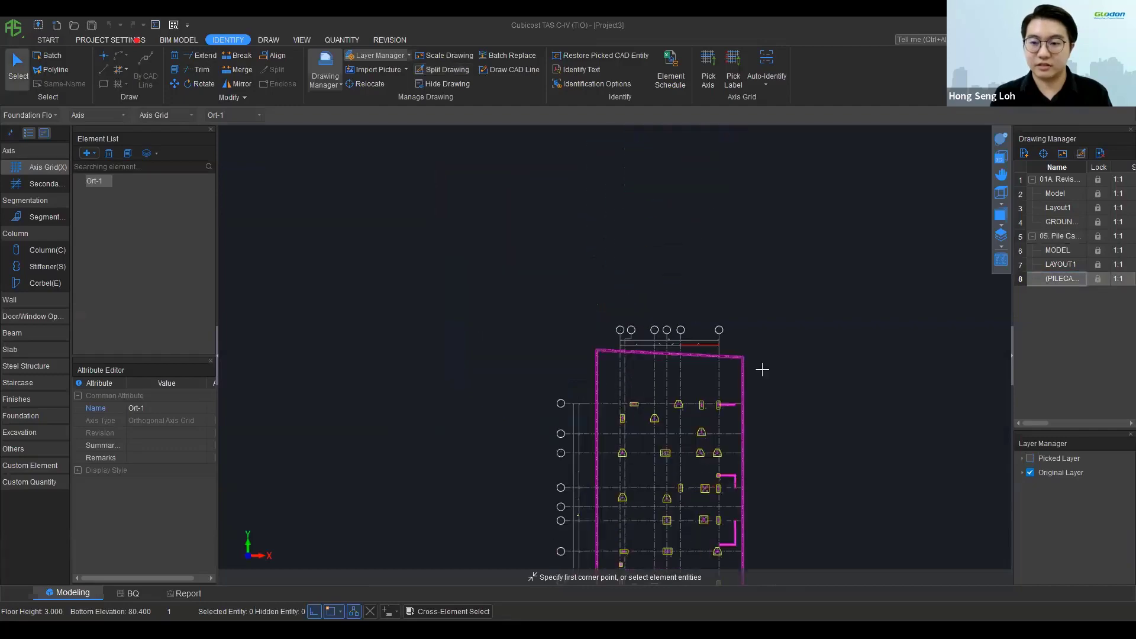
# Step: Relocate the pile cap layout plan so its A/9 grid intersection sits on the A/9 intersection of the axis grid
pyautogui.click(1043, 154)
pyautogui.scroll(5, 617, 411)
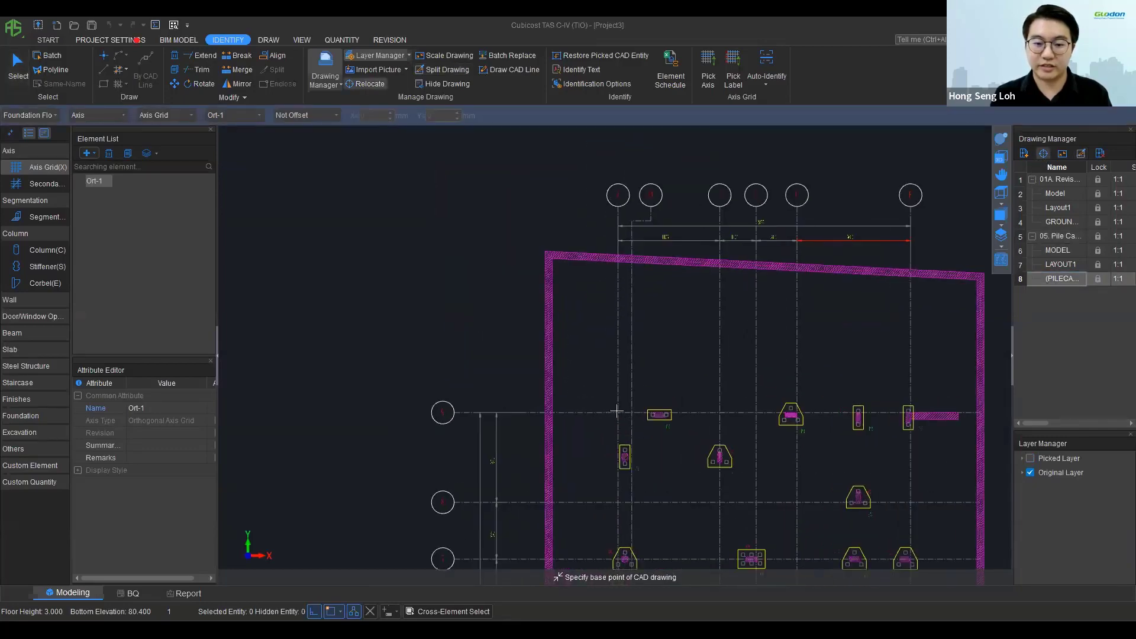
pyautogui.click(679, 283)
pyautogui.scroll(-5, 675, 278)
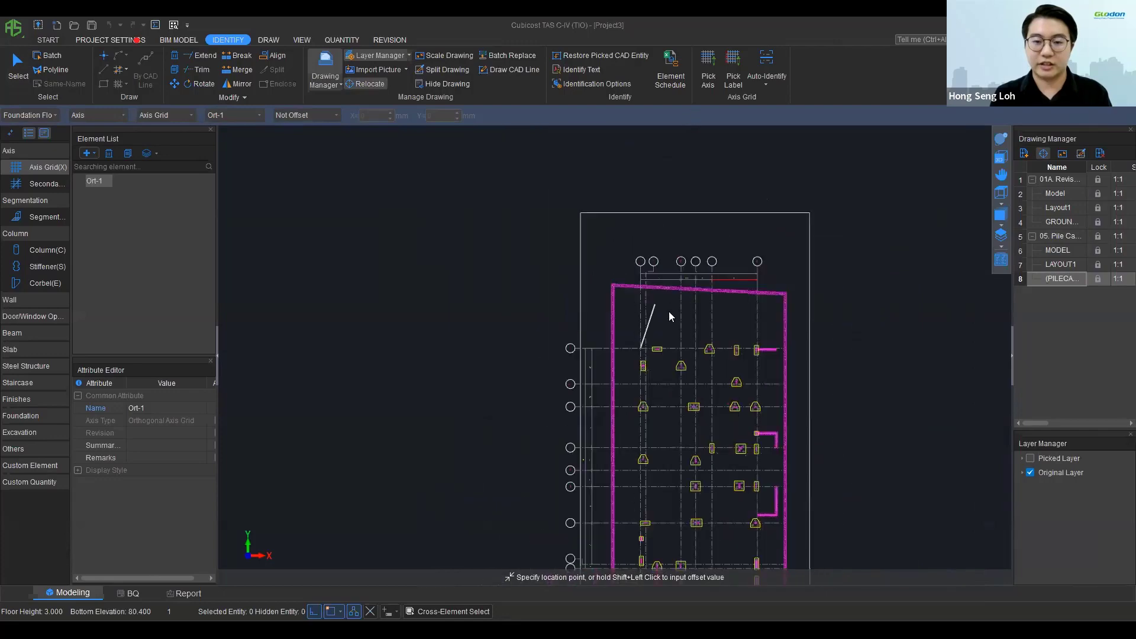
pyautogui.moveTo(671, 242); pyautogui.dragTo(629, 407, button='middle')
pyautogui.scroll(2, 630, 171)
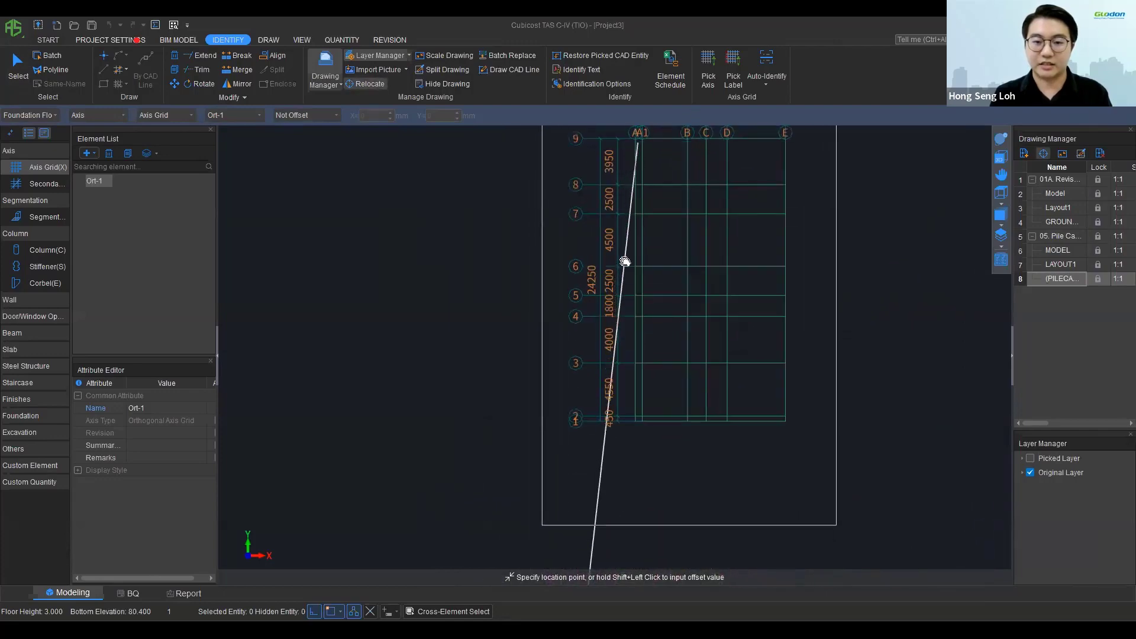
pyautogui.scroll(-3, 623, 271)
pyautogui.click(558, 270)
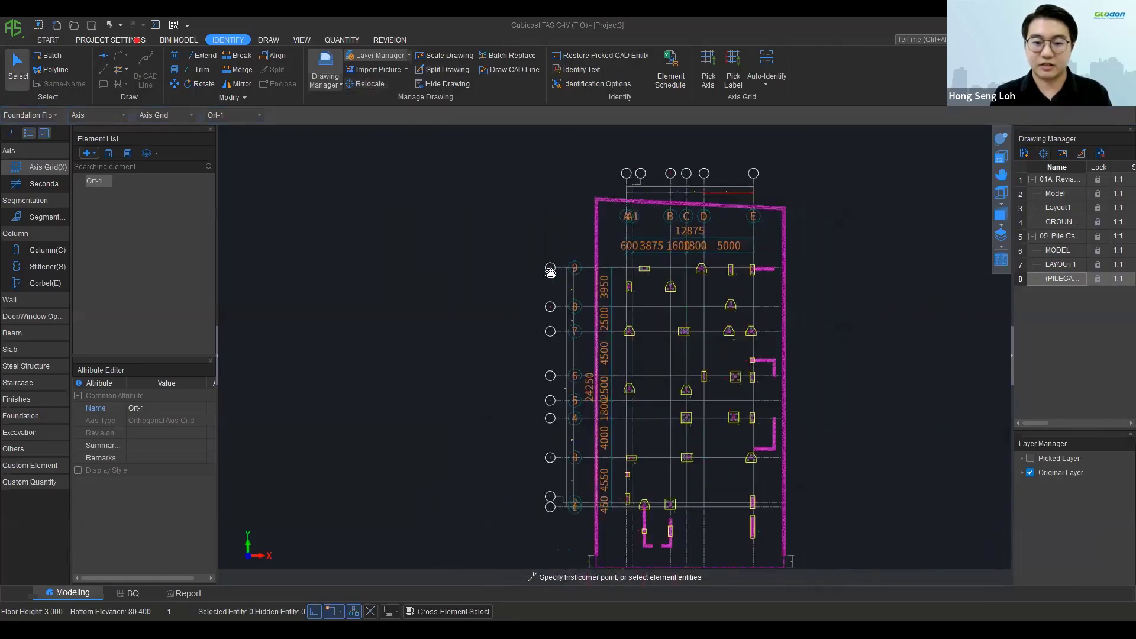
pyautogui.scroll(3, 558, 270)
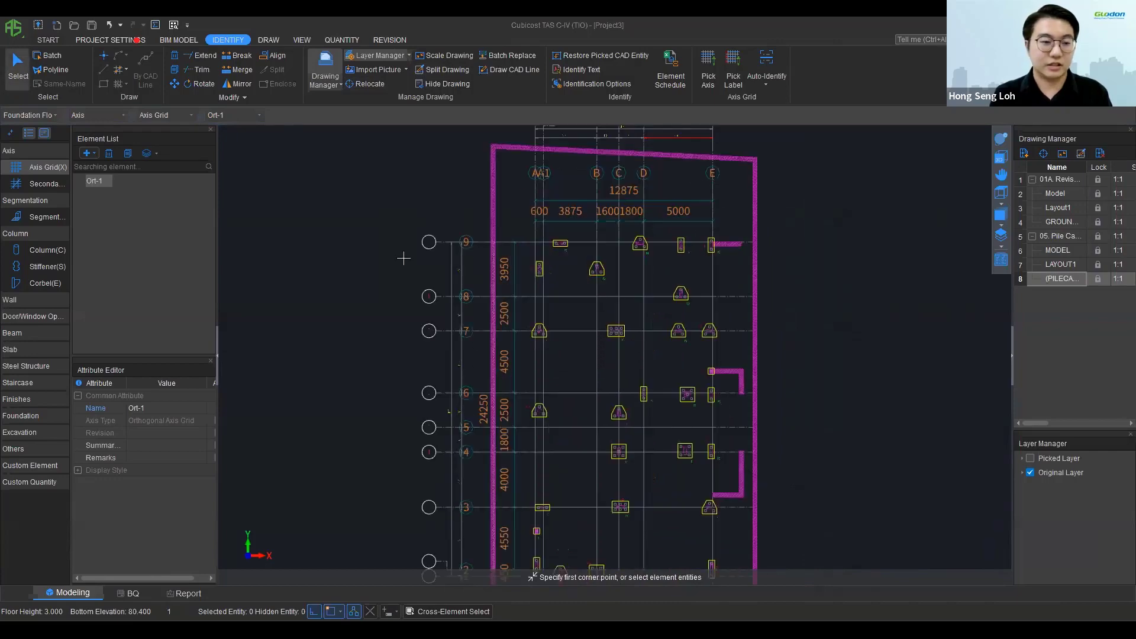
# Step: Make Pile Cap under Foundation the active element type for identification
pyautogui.click(20, 416)
pyautogui.click(38, 401)
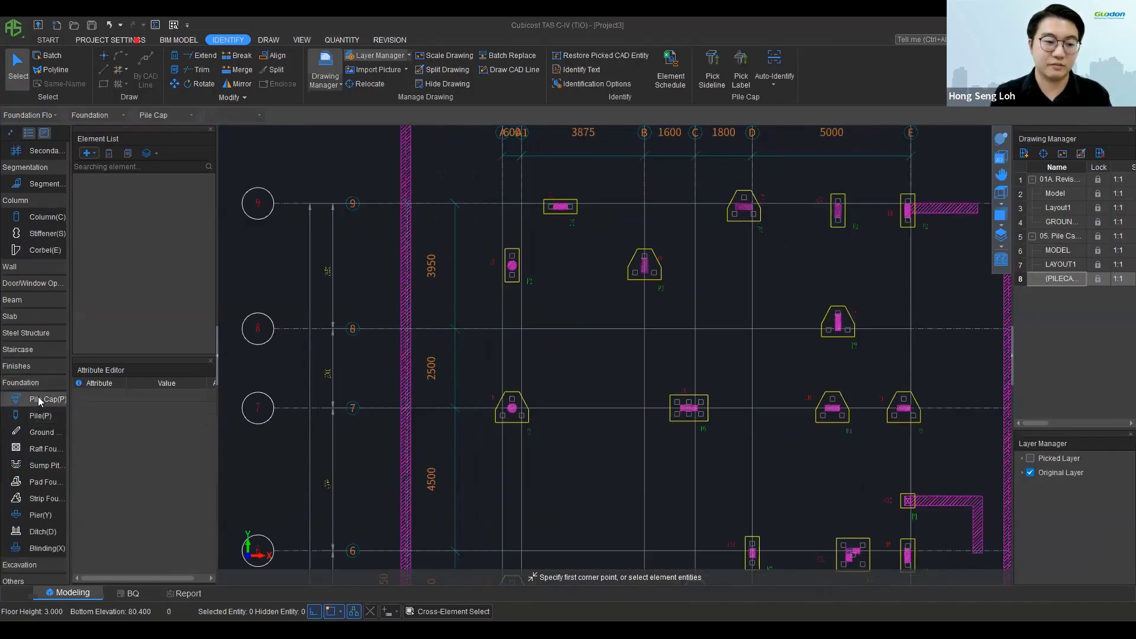
pyautogui.click(782, 65)
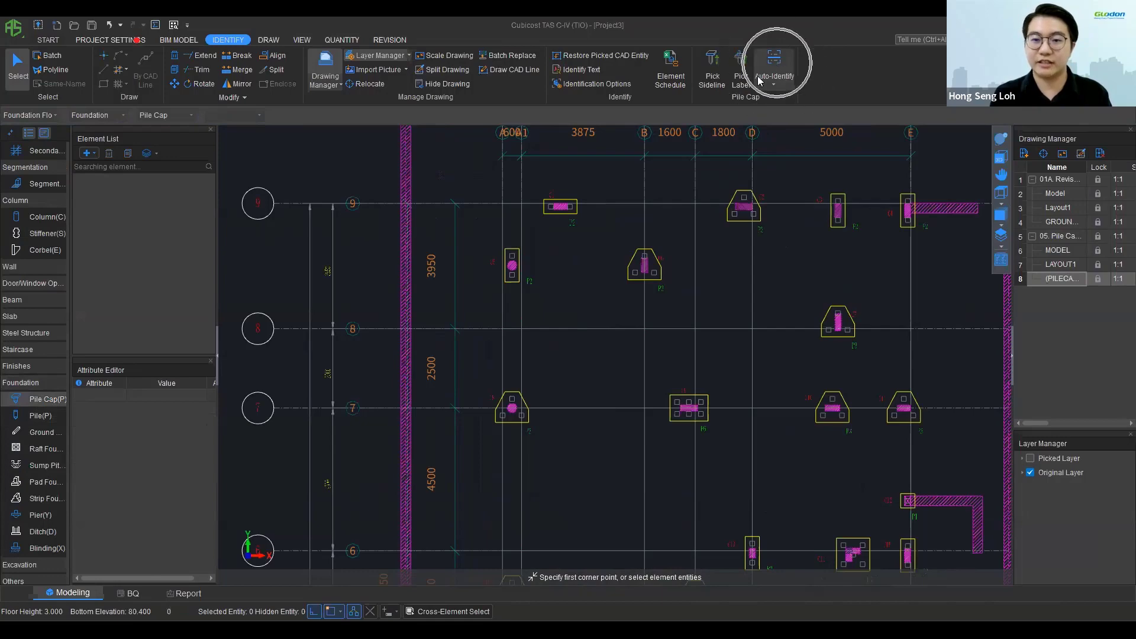
pyautogui.moveTo(529, 298); pyautogui.dragTo(510, 350, button='middle')
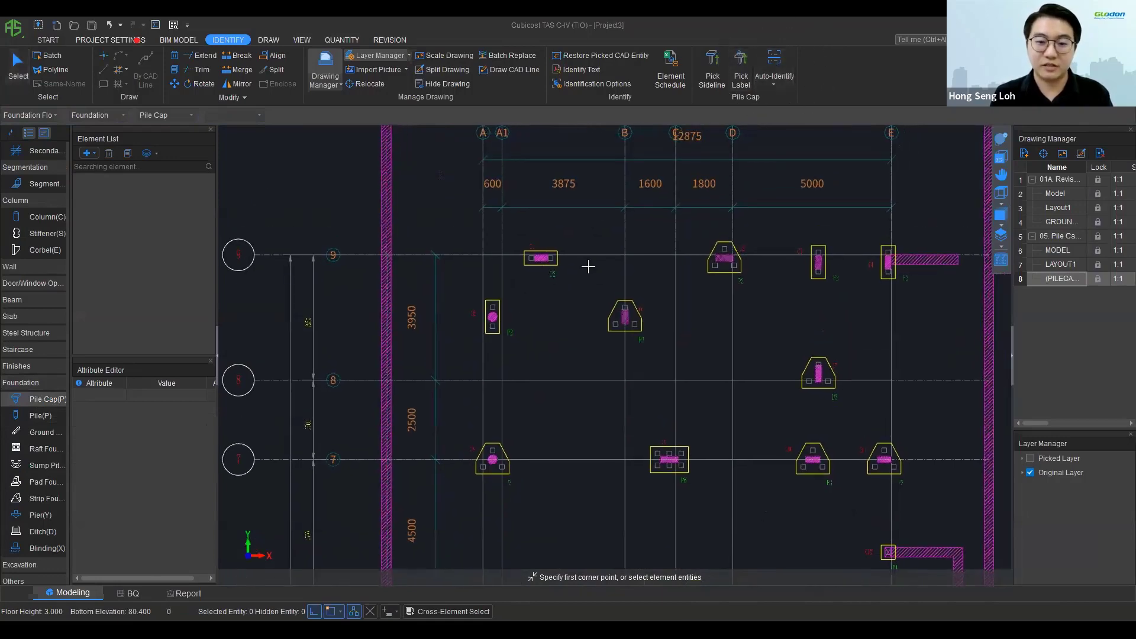
# Step: Pick the yellow pile cap outlines as sidelines and the green P texts as labels for pile cap identification
pyautogui.click(723, 77)
pyautogui.scroll(5, 543, 270)
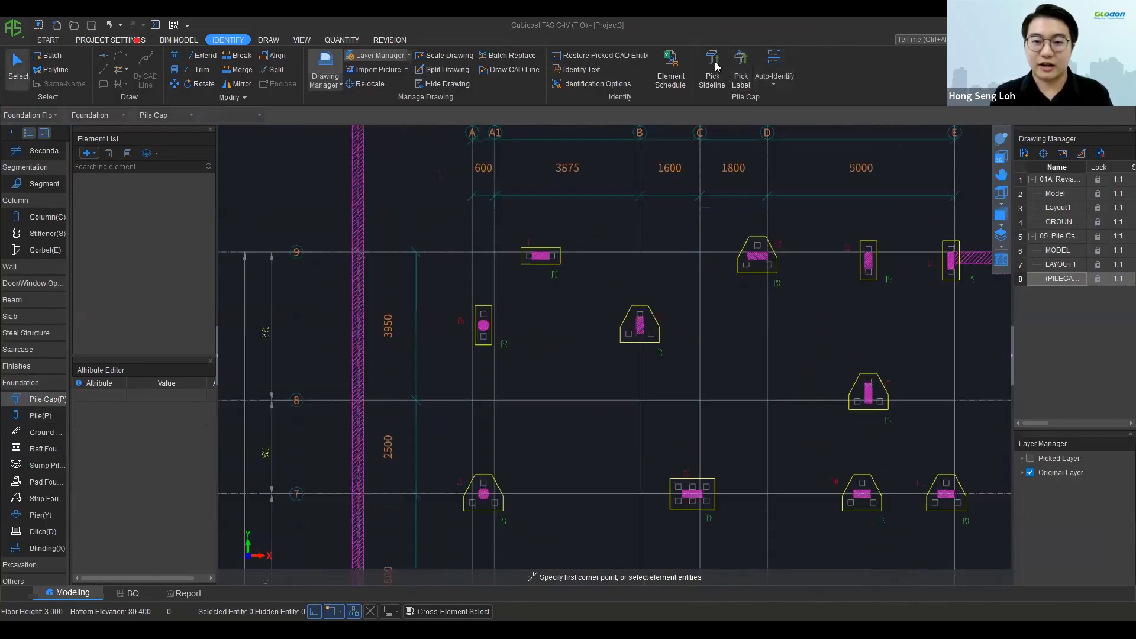
pyautogui.click(546, 258)
pyautogui.rightClick(538, 318)
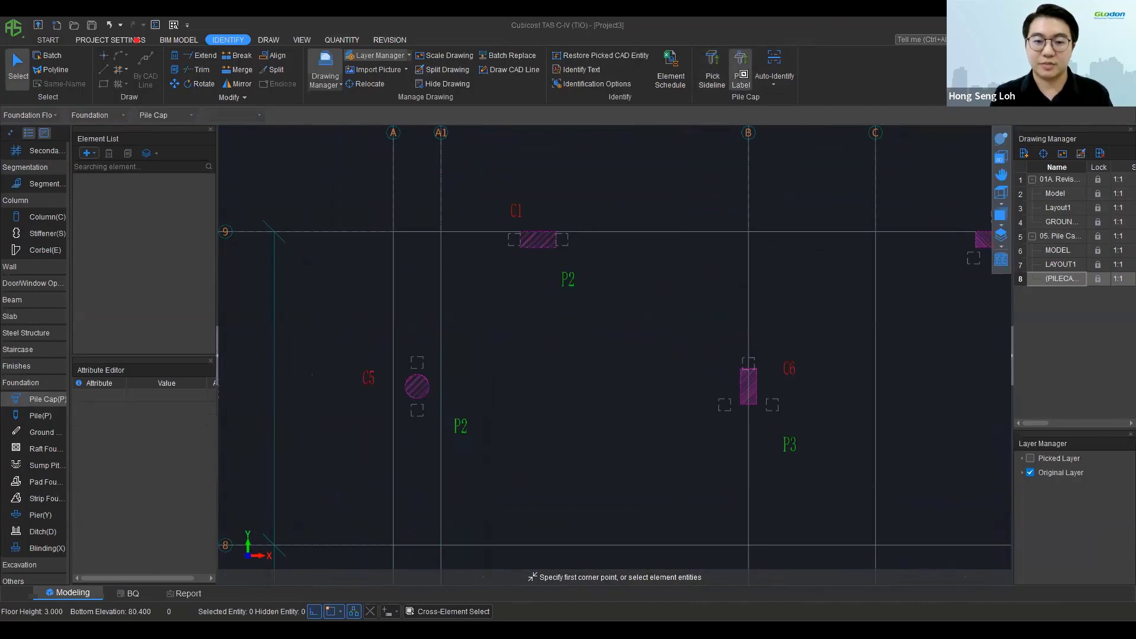
pyautogui.click(574, 275)
pyautogui.rightClick(653, 258)
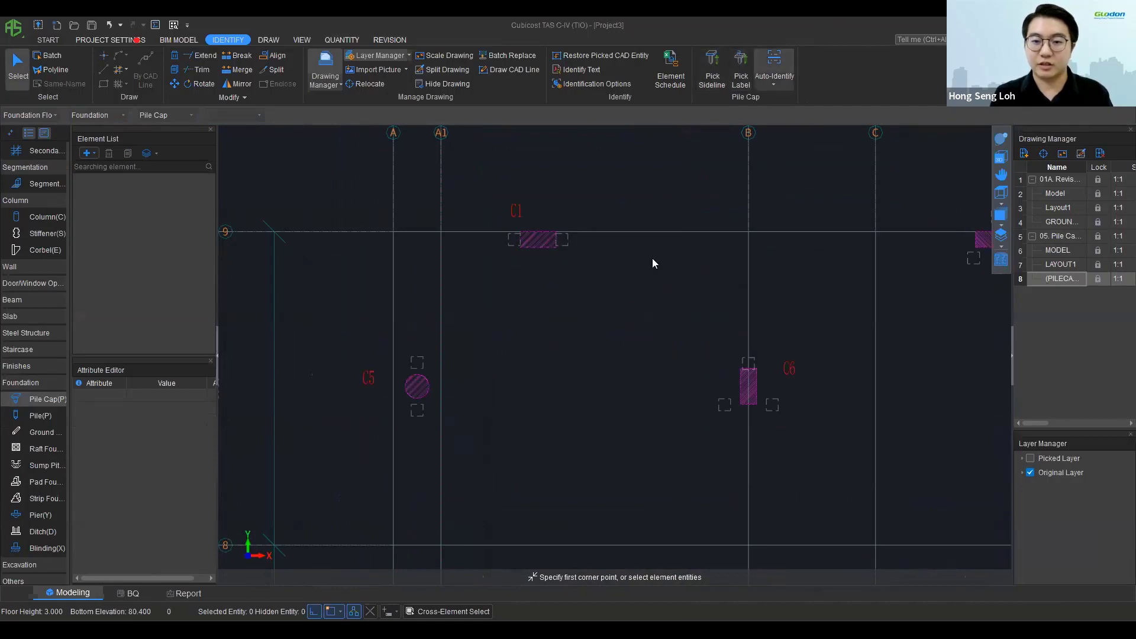
# Step: Auto-identify all pile caps on the Foundation Floor from the picked sidelines and labels
pyautogui.click(655, 345)
pyautogui.scroll(-5, 666, 353)
pyautogui.moveTo(628, 246); pyautogui.dragTo(607, 224, button='middle')
pyautogui.scroll(-2, 607, 225)
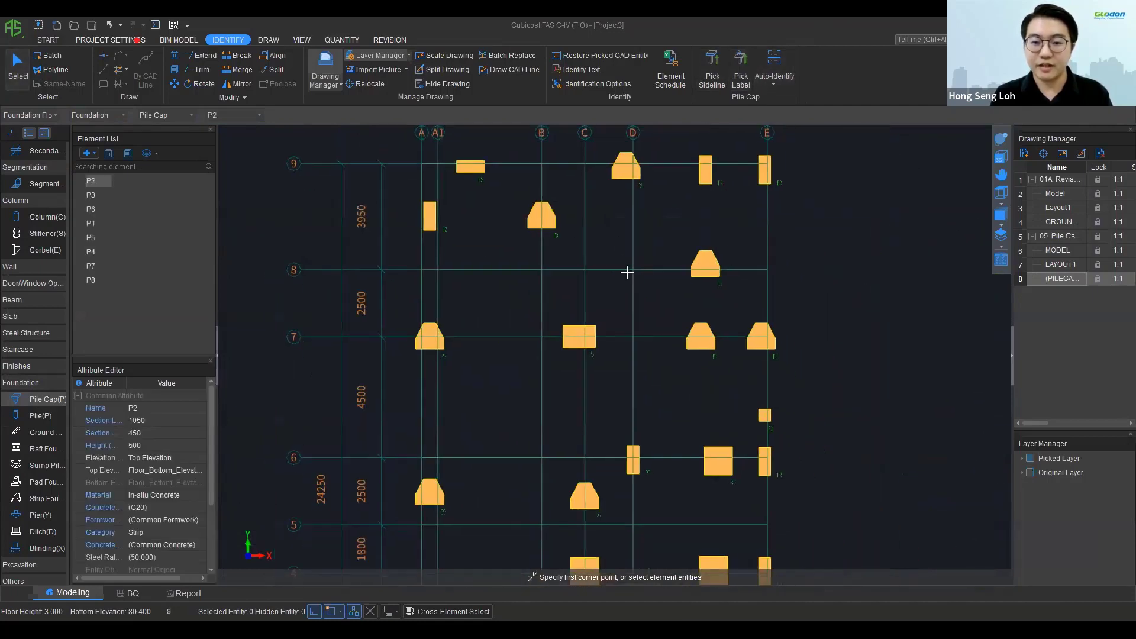
pyautogui.scroll(-1, 651, 287)
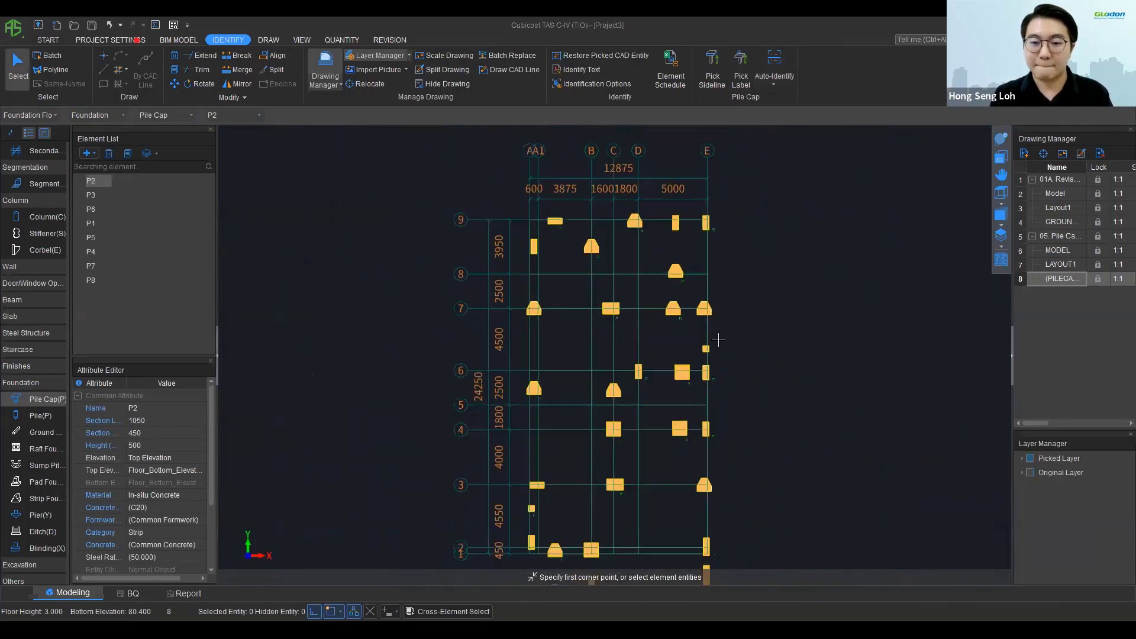
pyautogui.moveTo(744, 325)
pyautogui.mouseDown(button='middle')
pyautogui.moveTo(763, 302)
pyautogui.moveTo(736, 322)
pyautogui.mouseUp(button='middle')
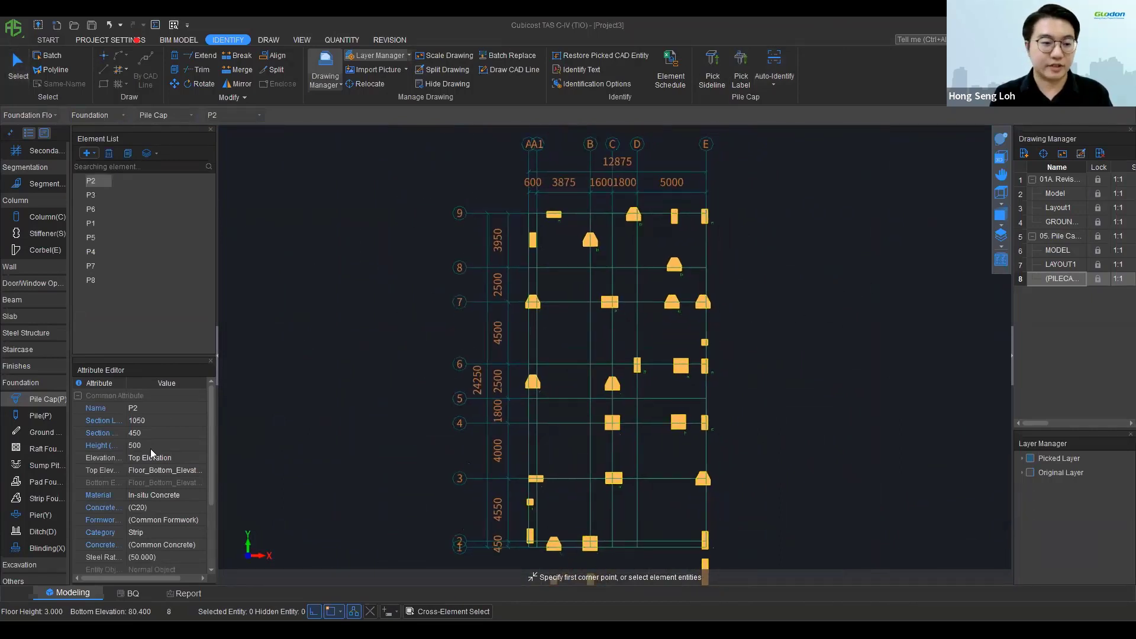
# Step: Create a new area-shaped Blinding element under Foundation
pyautogui.click(18, 548)
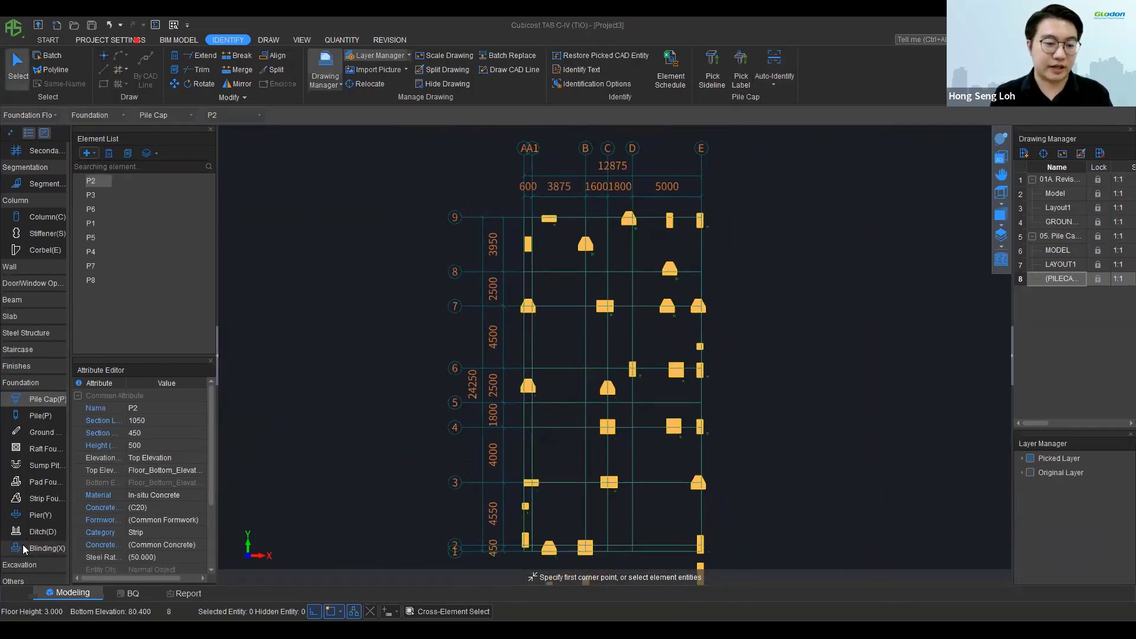
pyautogui.click(93, 155)
pyautogui.click(103, 203)
# Step: Lay blinding beneath all pile caps at once, using Pile Cap as the reference element and an extension of 10 mm
pyautogui.scroll(2, 557, 220)
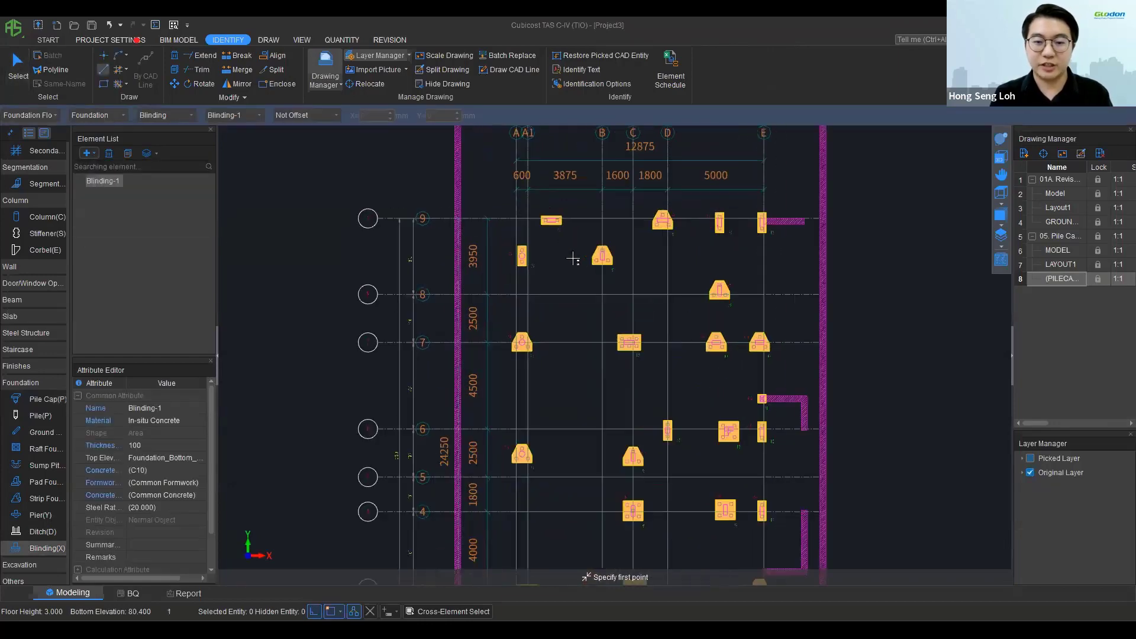
pyautogui.scroll(2, 731, 210)
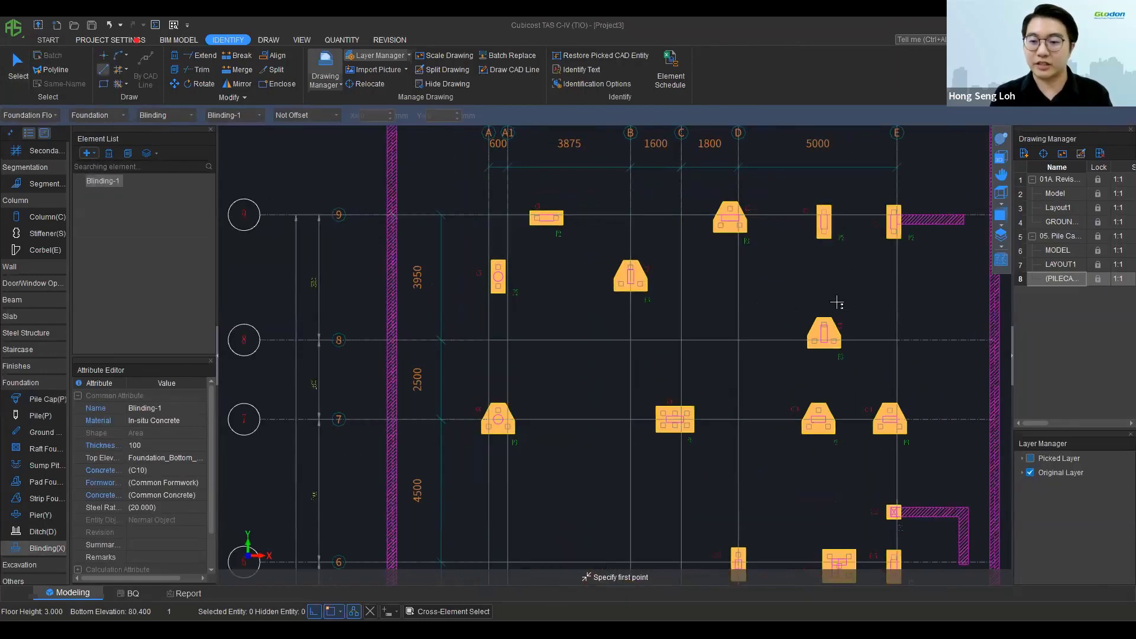
pyautogui.scroll(-4, 786, 380)
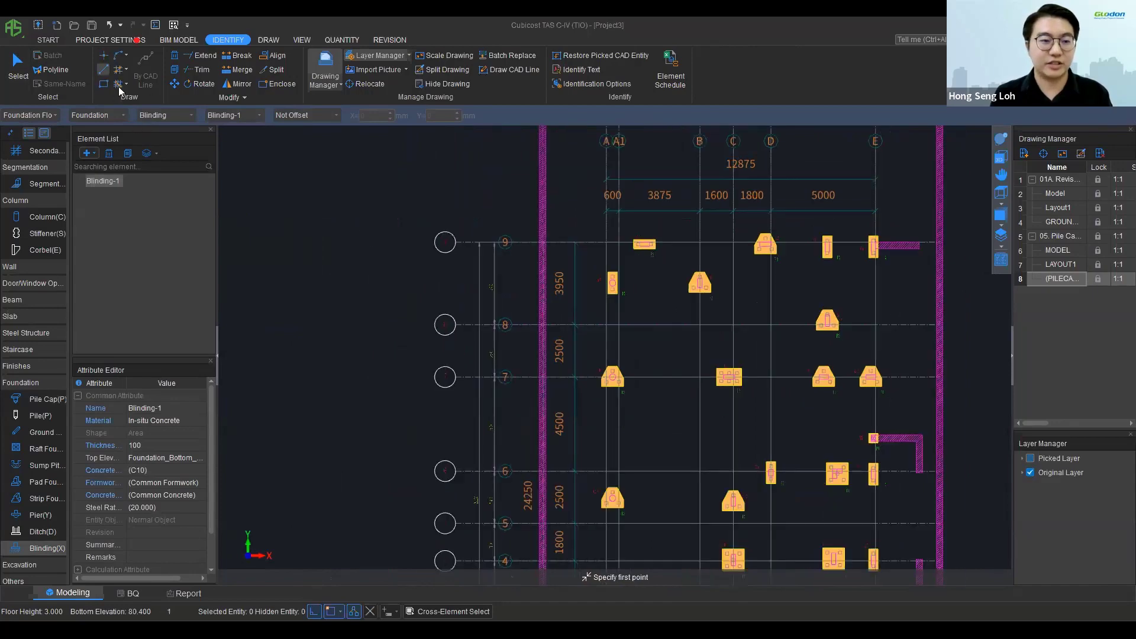
pyautogui.scroll(-4, 791, 370)
pyautogui.moveTo(791, 369); pyautogui.dragTo(668, 297, button='middle')
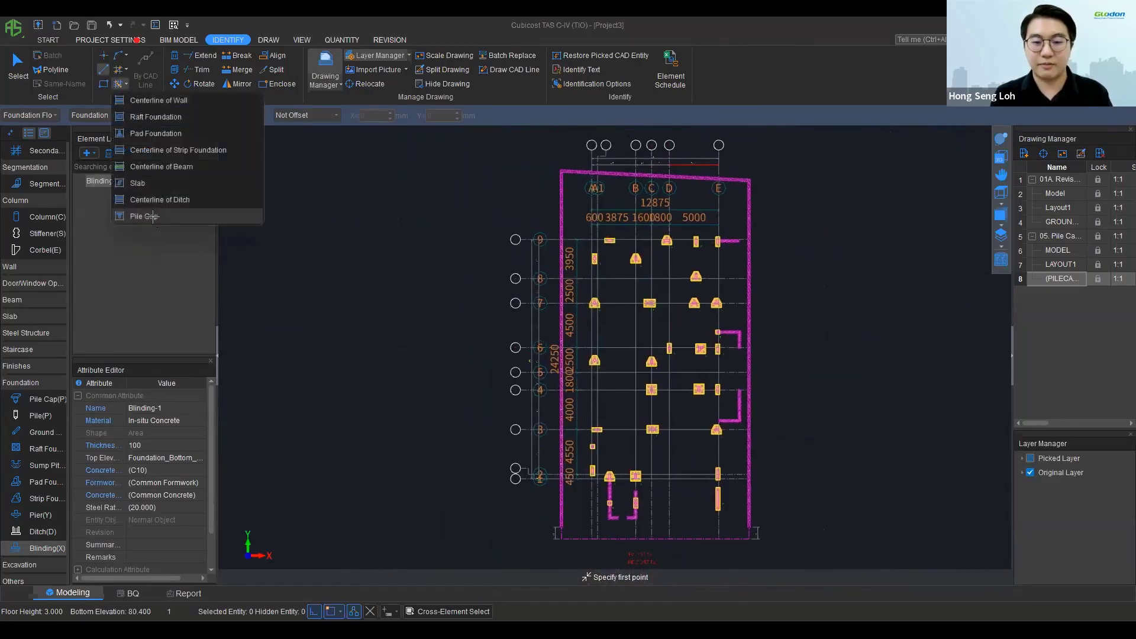
pyautogui.click(153, 218)
pyautogui.scroll(-1, 549, 283)
pyautogui.moveTo(550, 283); pyautogui.dragTo(492, 242, button='middle')
pyautogui.moveTo(494, 183); pyautogui.dragTo(662, 462)
pyautogui.rightClick(610, 441)
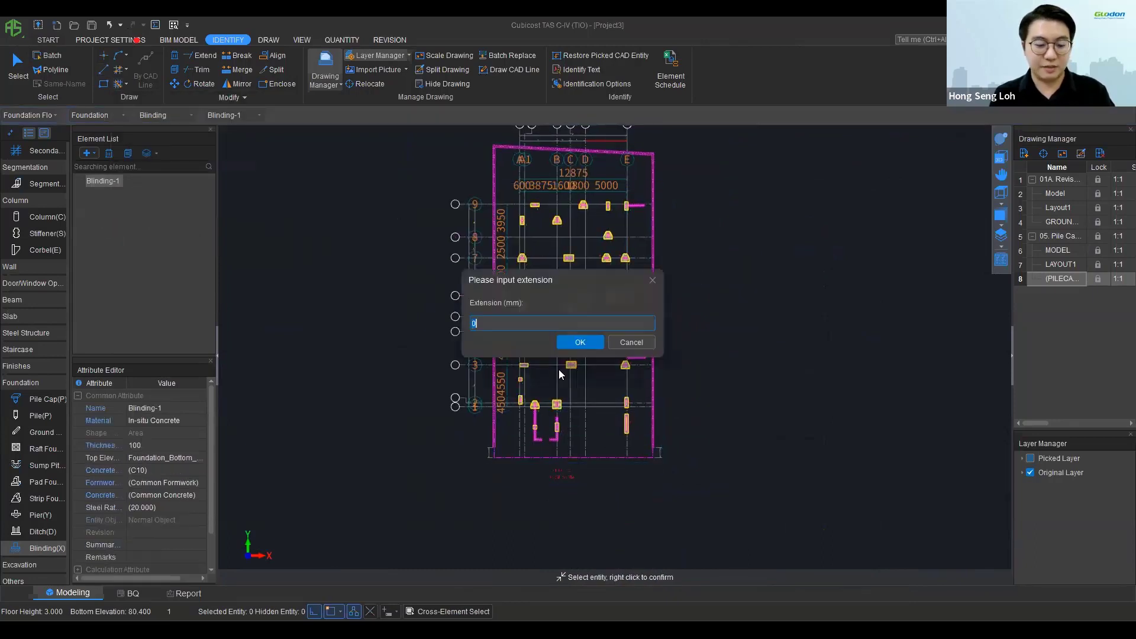
pyautogui.write('10')
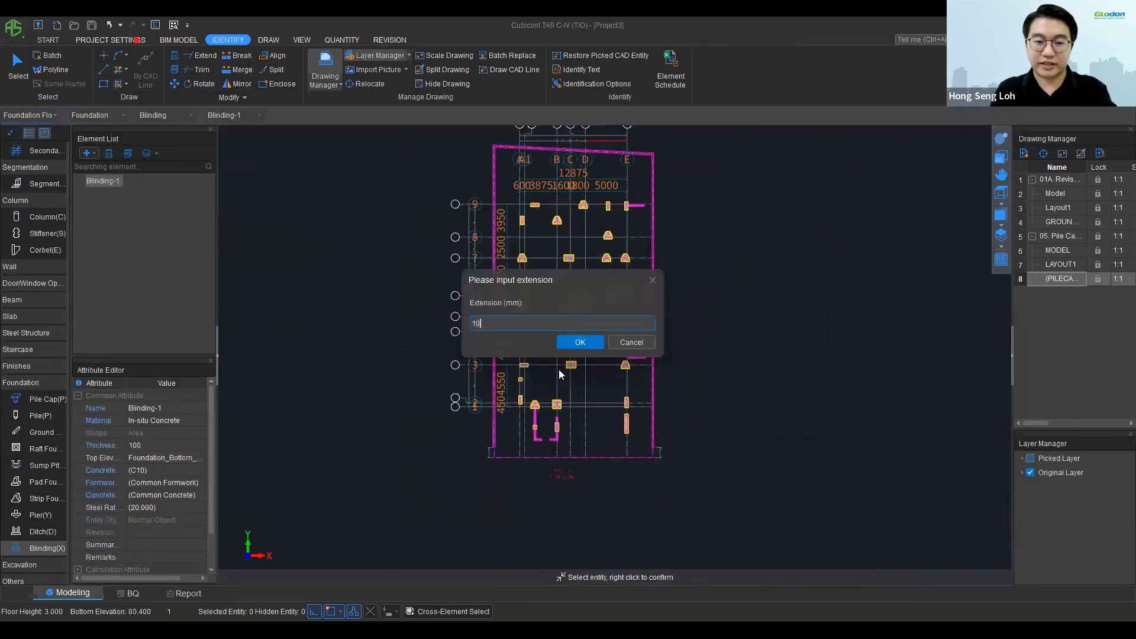
pyautogui.click(580, 341)
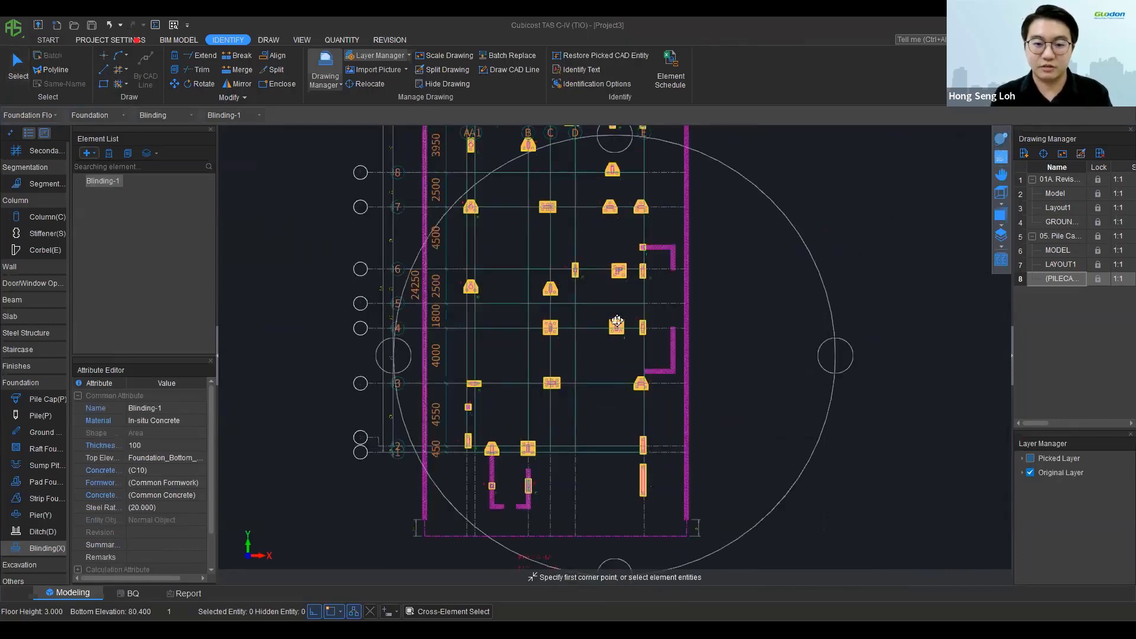
# Step: Auto-generate pit excavations from the blinding soffit with 300 mm working space and slope coefficient 0.00 in Auto Mode, and view them in 3D
pyautogui.scroll(-3, 615, 355)
pyautogui.scroll(5, 620, 395)
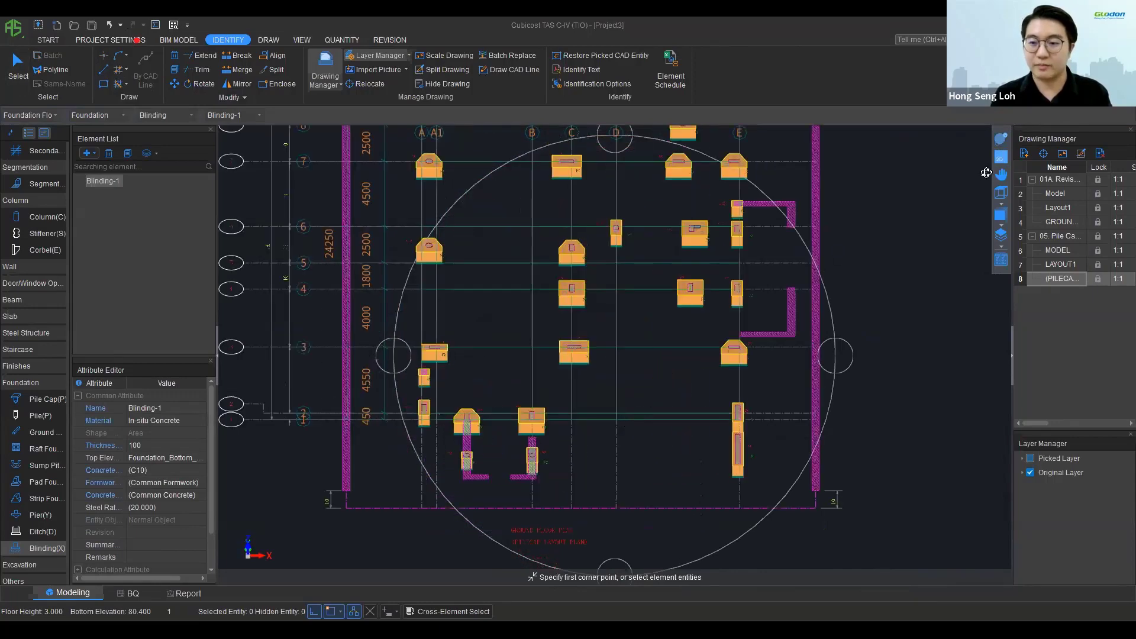
pyautogui.scroll(3, 599, 420)
pyautogui.moveTo(598, 419); pyautogui.dragTo(599, 349)
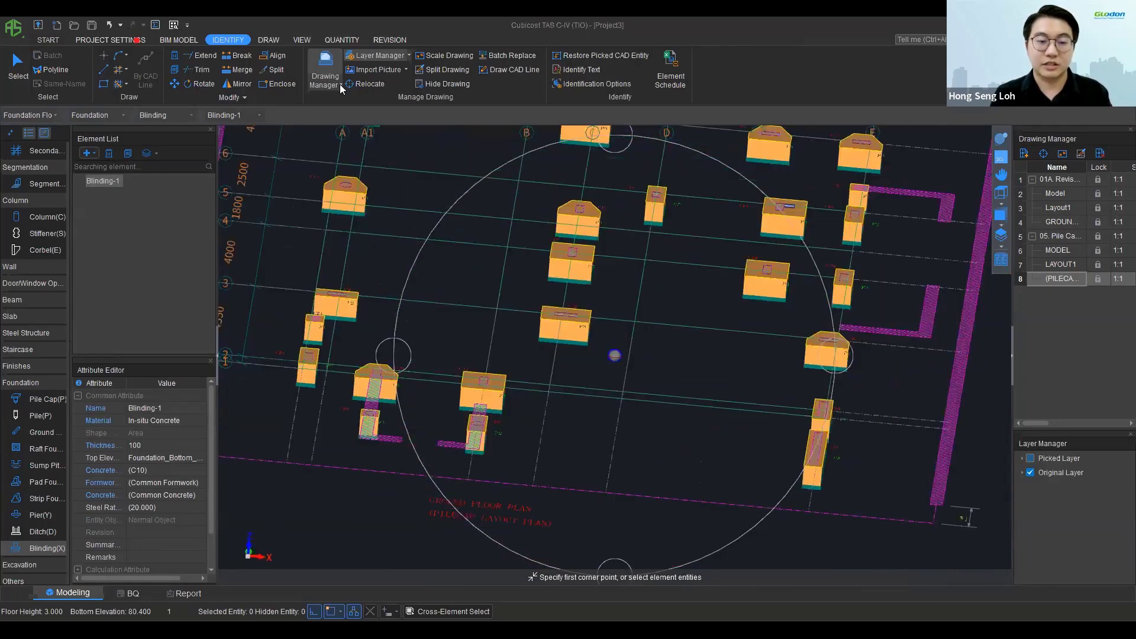
pyautogui.scroll(-1, 341, 86)
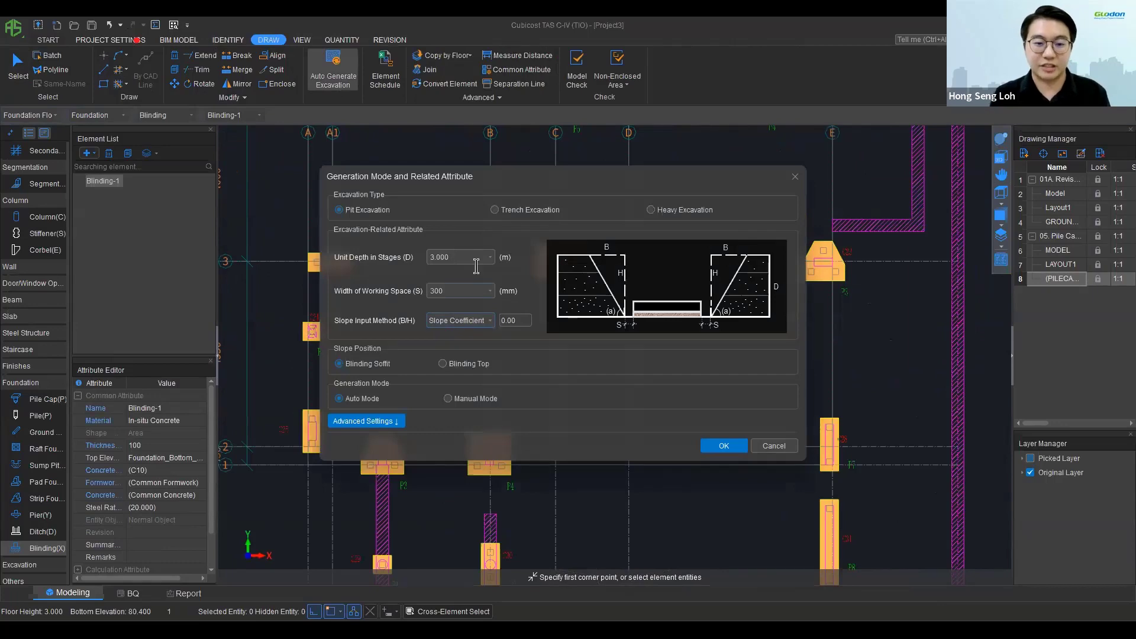
pyautogui.click(724, 445)
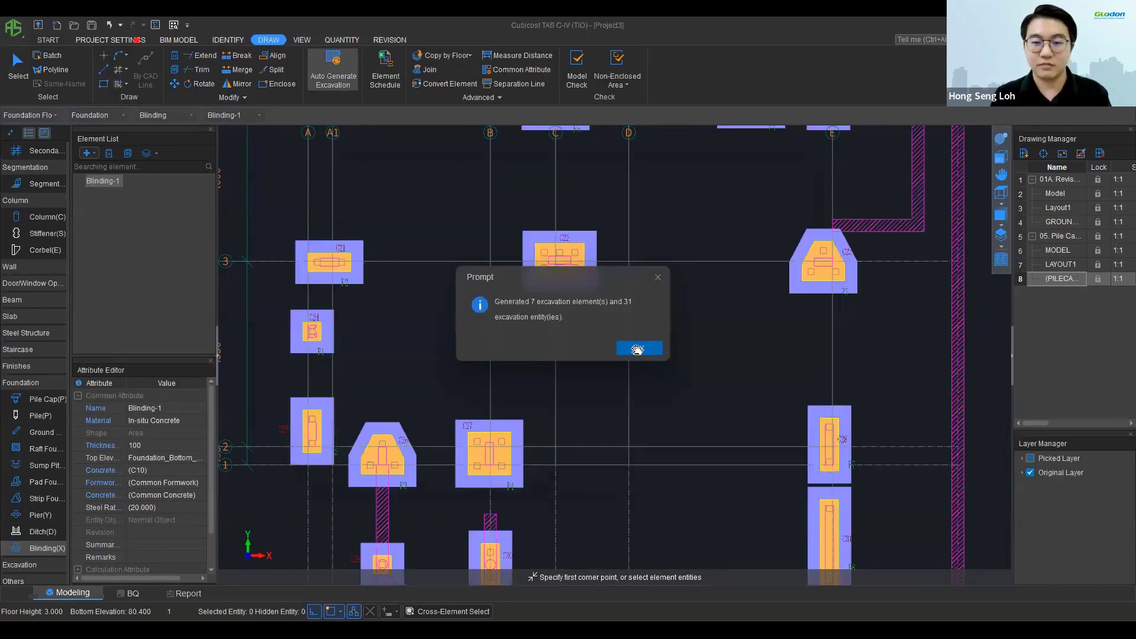
pyautogui.click(643, 348)
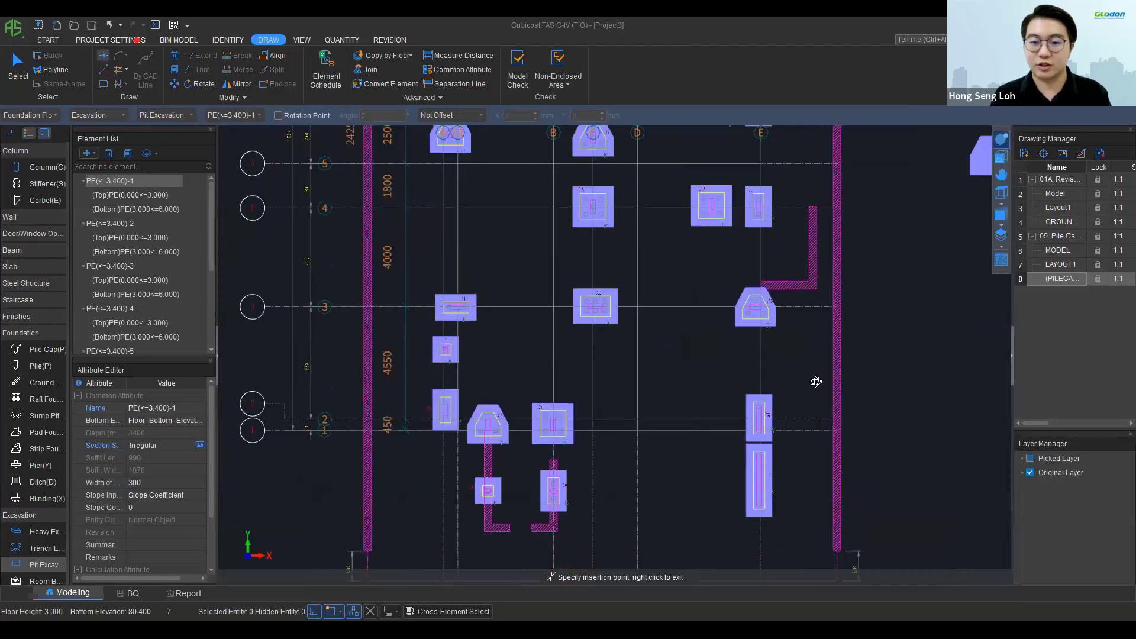
pyautogui.click(1001, 157)
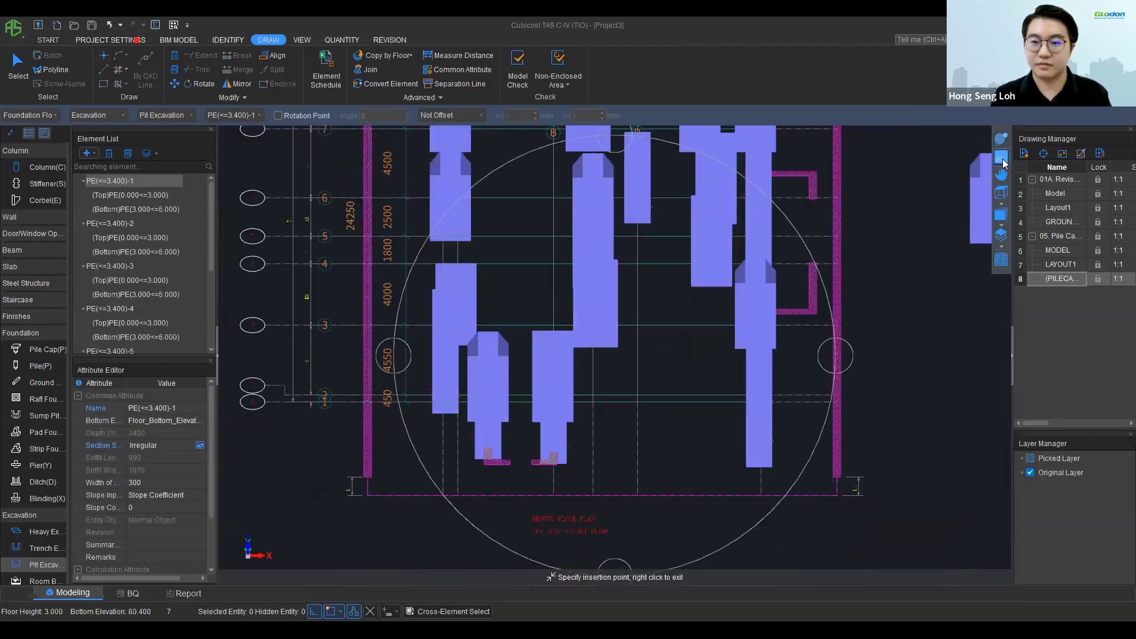
pyautogui.click(1002, 159)
# Step: Make Column the active element type and select the column outlines on the pile cap layout by layer as sidelines
pyautogui.click(18, 516)
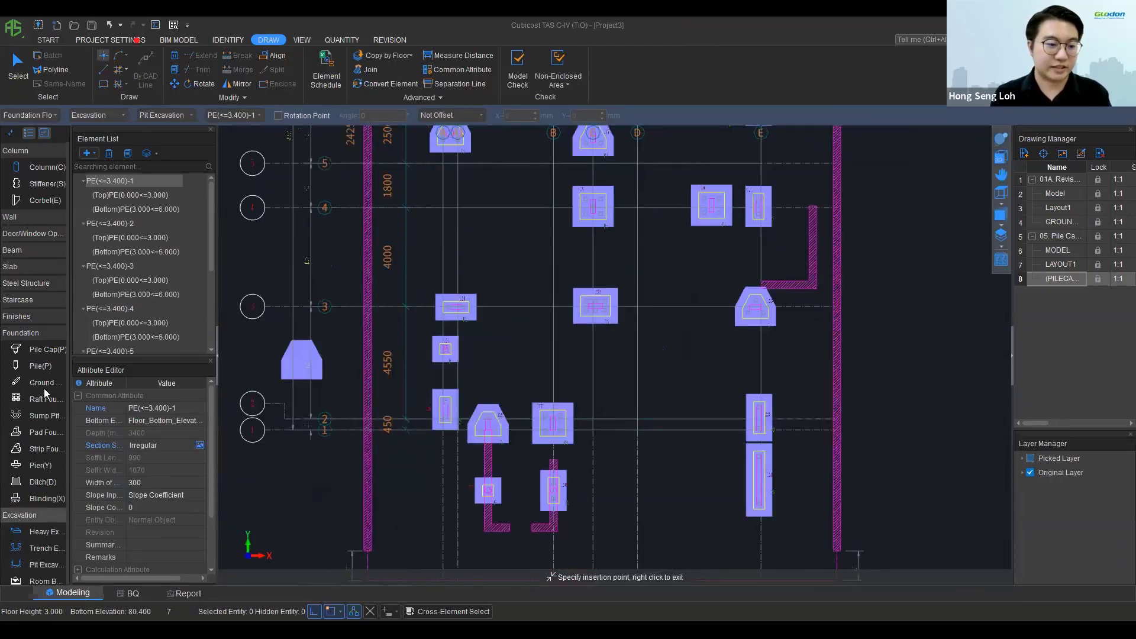
pyautogui.click(44, 331)
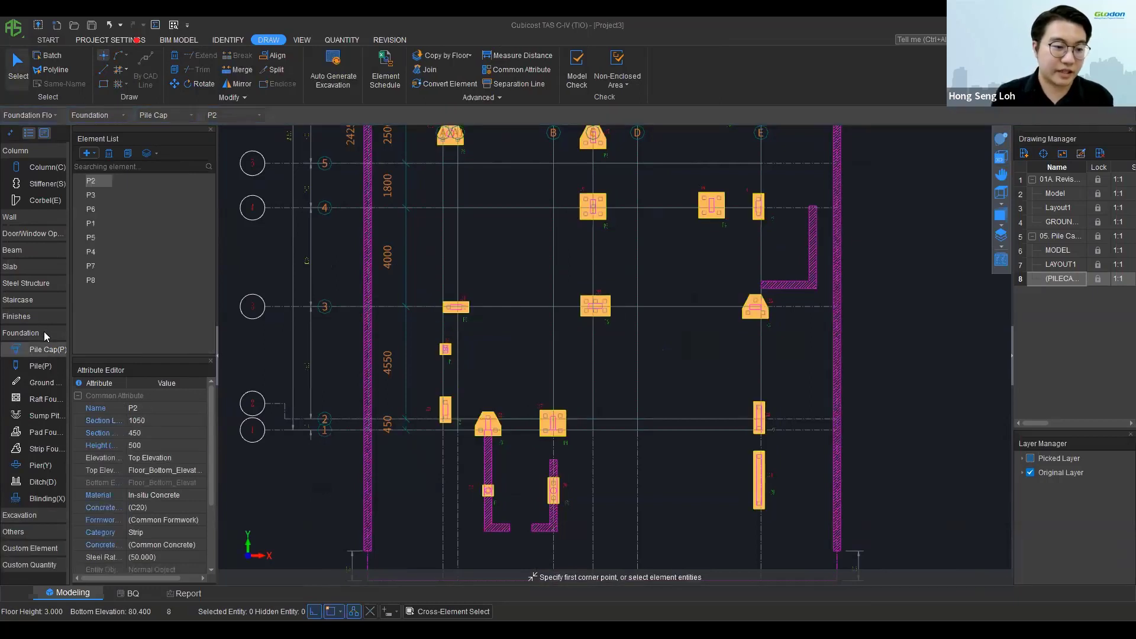
pyautogui.click(39, 251)
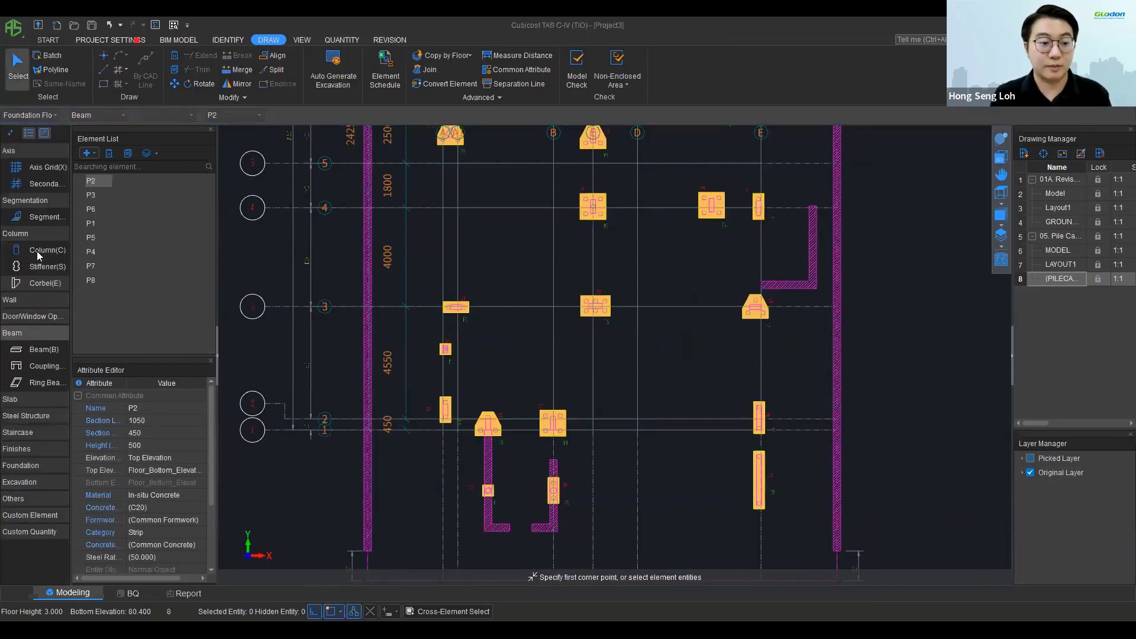
pyautogui.click(47, 250)
pyautogui.scroll(1, 460, 152)
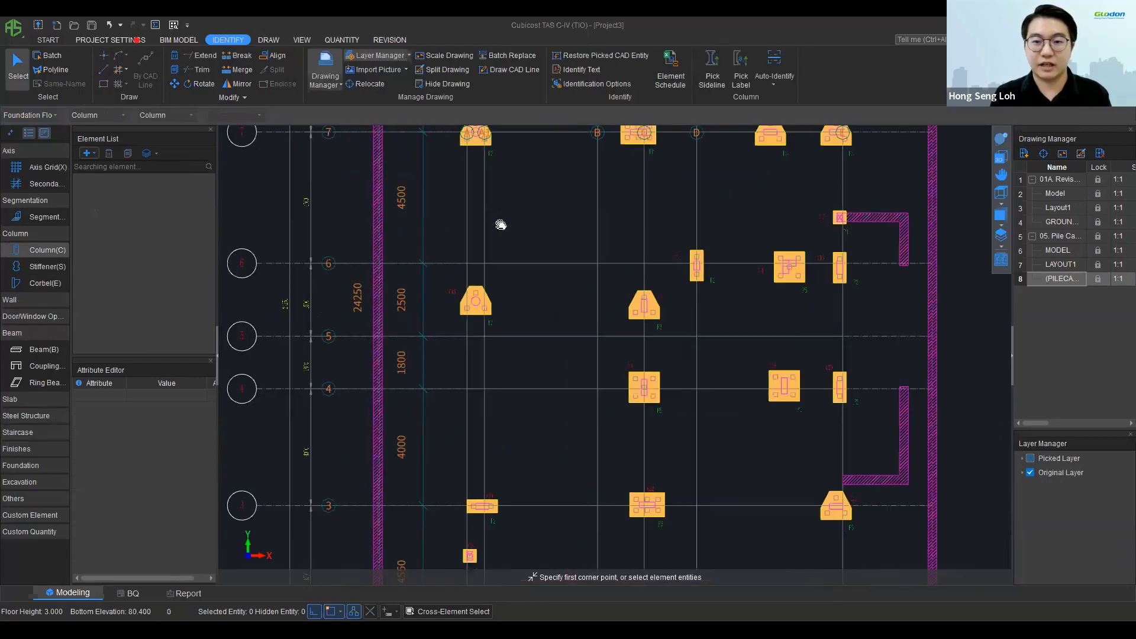
pyautogui.scroll(3, 523, 258)
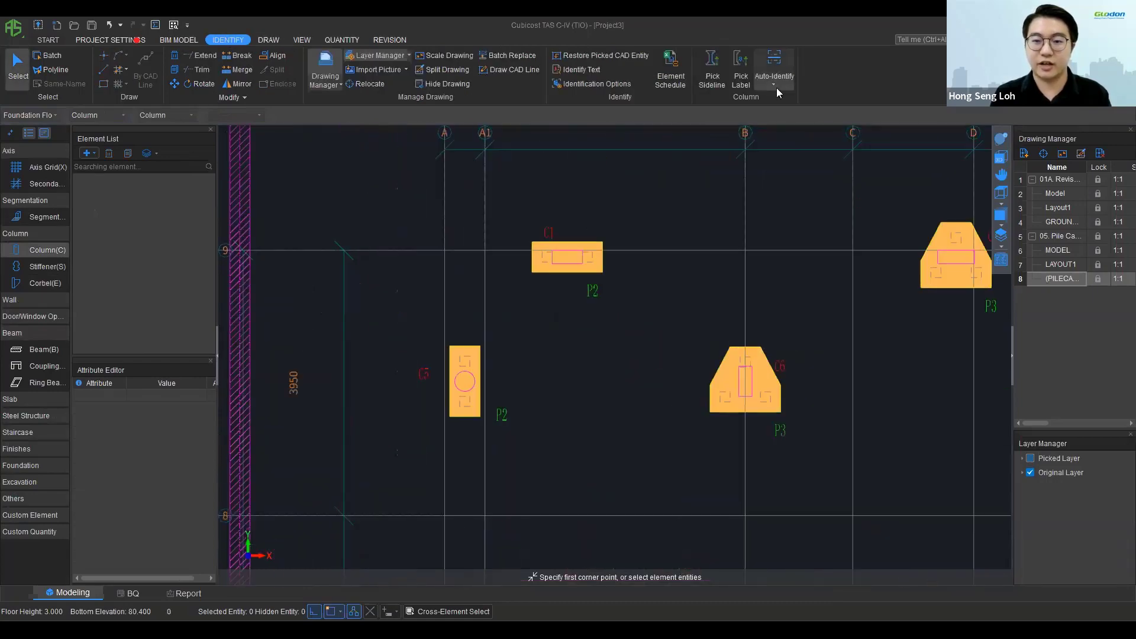
pyautogui.click(718, 66)
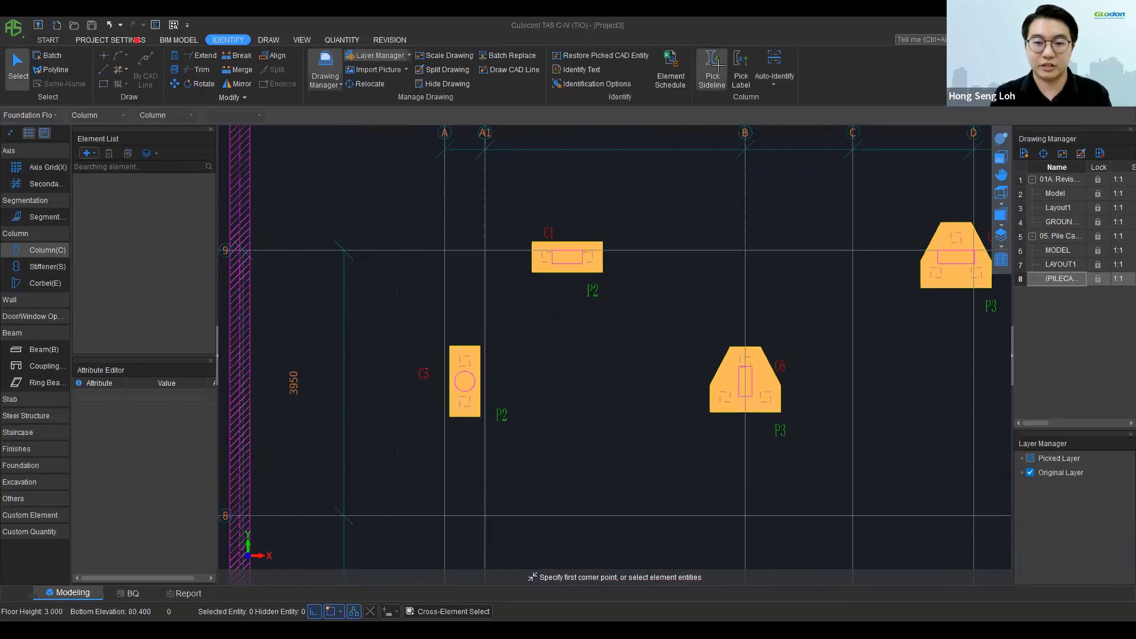
pyautogui.click(555, 257)
# Step: Remove the hatched wall outlines near grid E and around the plan from the column sideline selection using Free Select
pyautogui.scroll(-4, 555, 257)
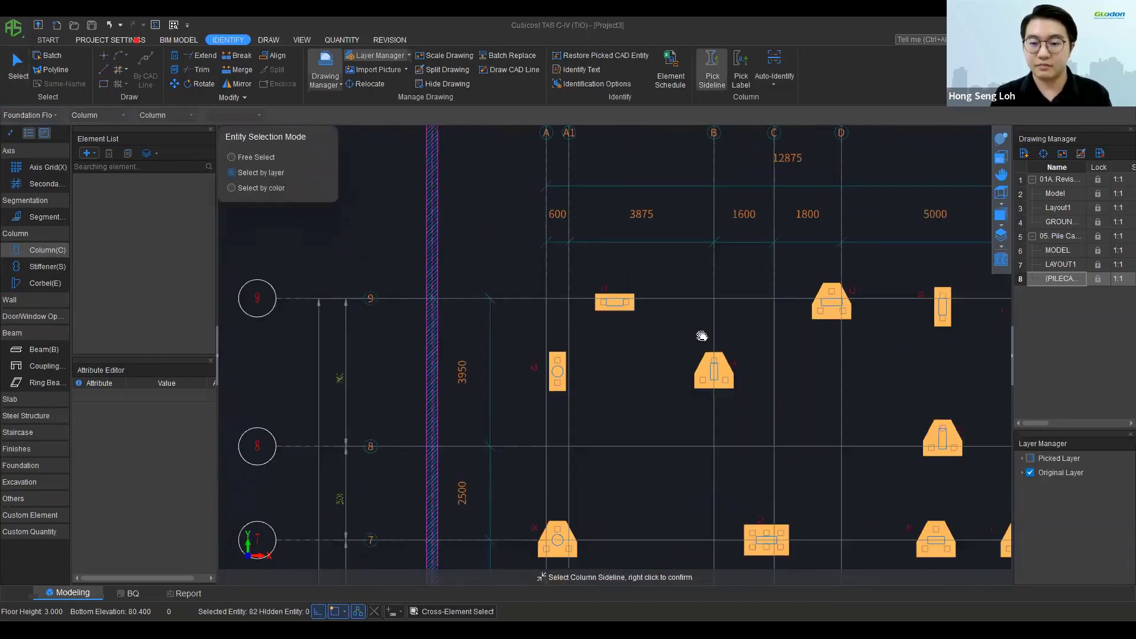
pyautogui.scroll(2, 665, 263)
pyautogui.moveTo(678, 265); pyautogui.dragTo(440, 202, button='middle')
pyautogui.scroll(5, 711, 266)
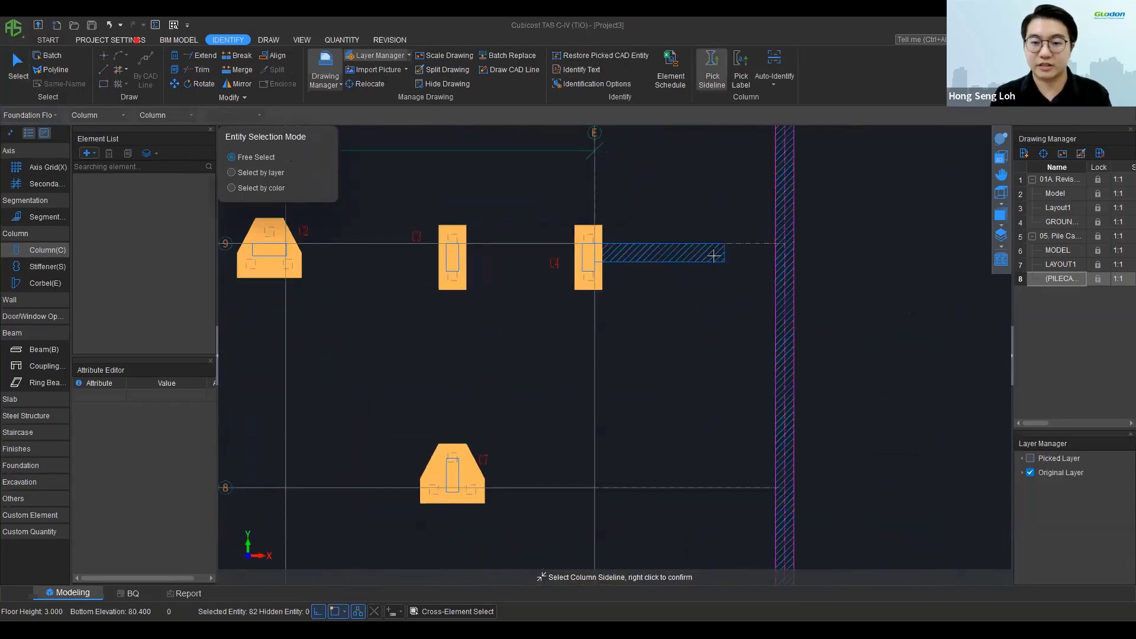
pyautogui.scroll(-4, 682, 375)
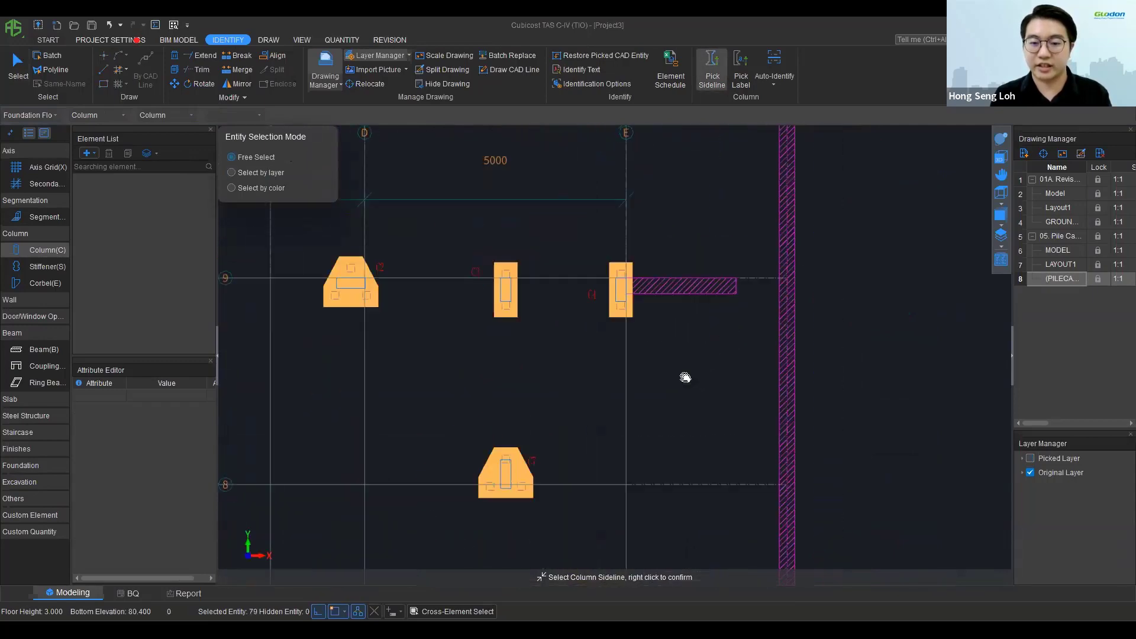
pyautogui.scroll(2, 657, 193)
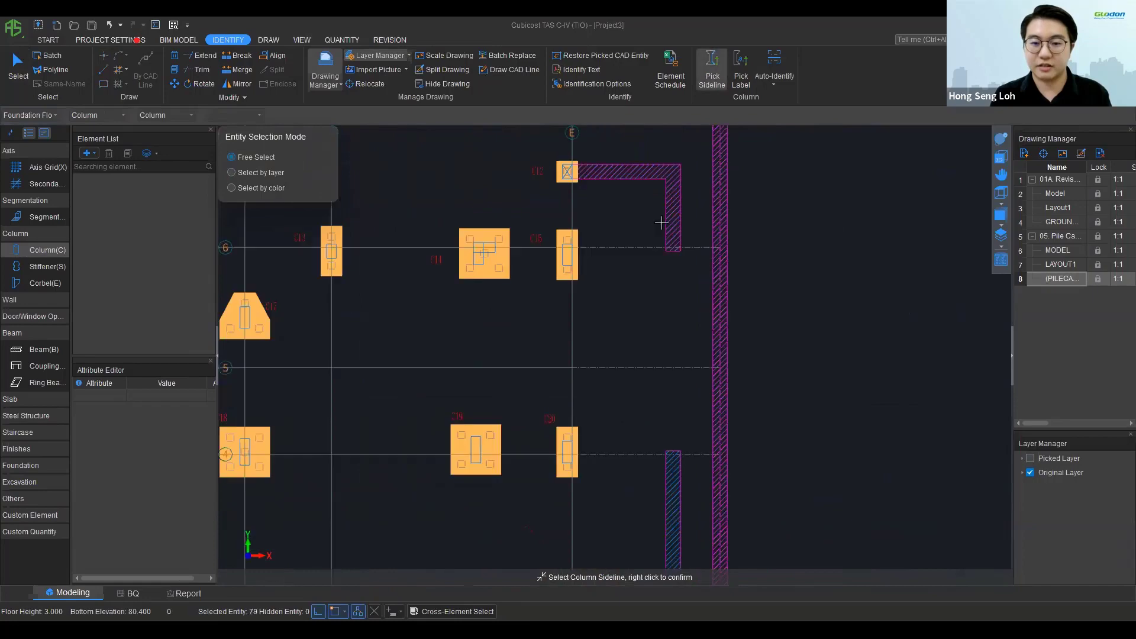
pyautogui.scroll(-3, 657, 302)
pyautogui.moveTo(645, 323); pyautogui.dragTo(625, 248, button='middle')
pyautogui.scroll(3, 636, 346)
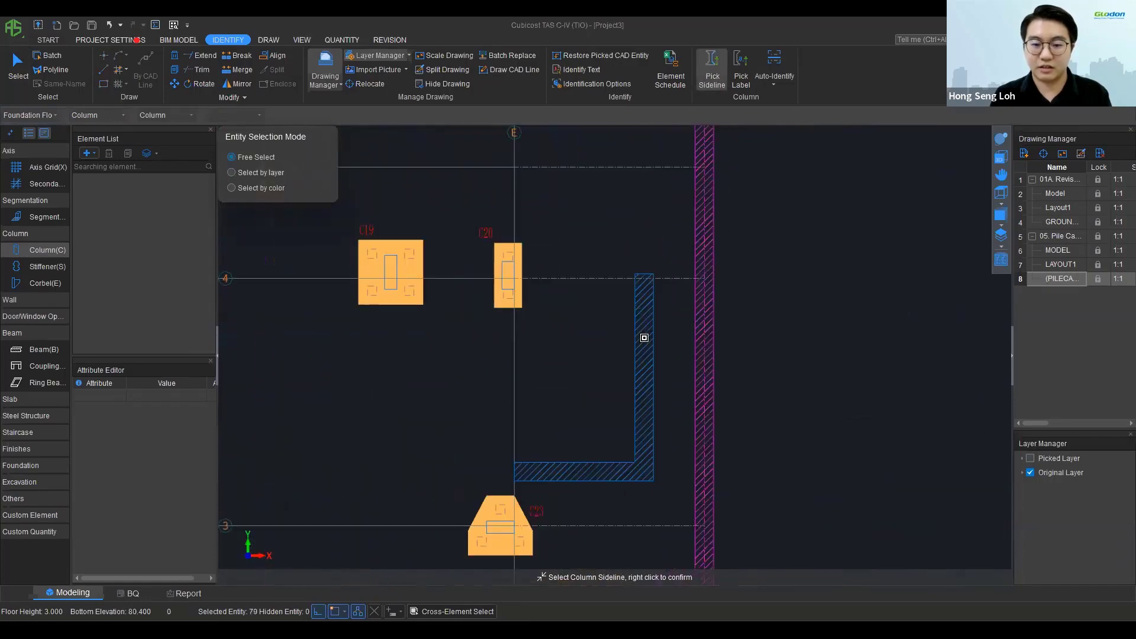
pyautogui.scroll(-2, 550, 347)
pyautogui.moveTo(538, 335); pyautogui.dragTo(662, 259, button='middle')
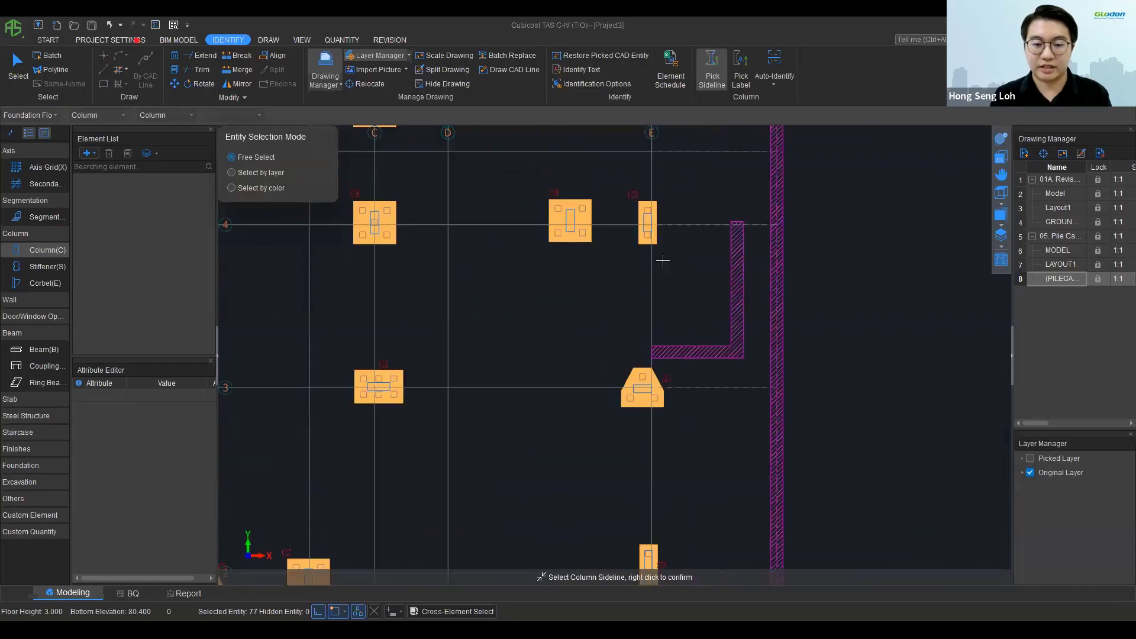
pyautogui.moveTo(470, 477); pyautogui.dragTo(591, 388, button='middle')
pyautogui.moveTo(327, 539); pyautogui.dragTo(590, 387, button='middle')
pyautogui.scroll(-2, 645, 303)
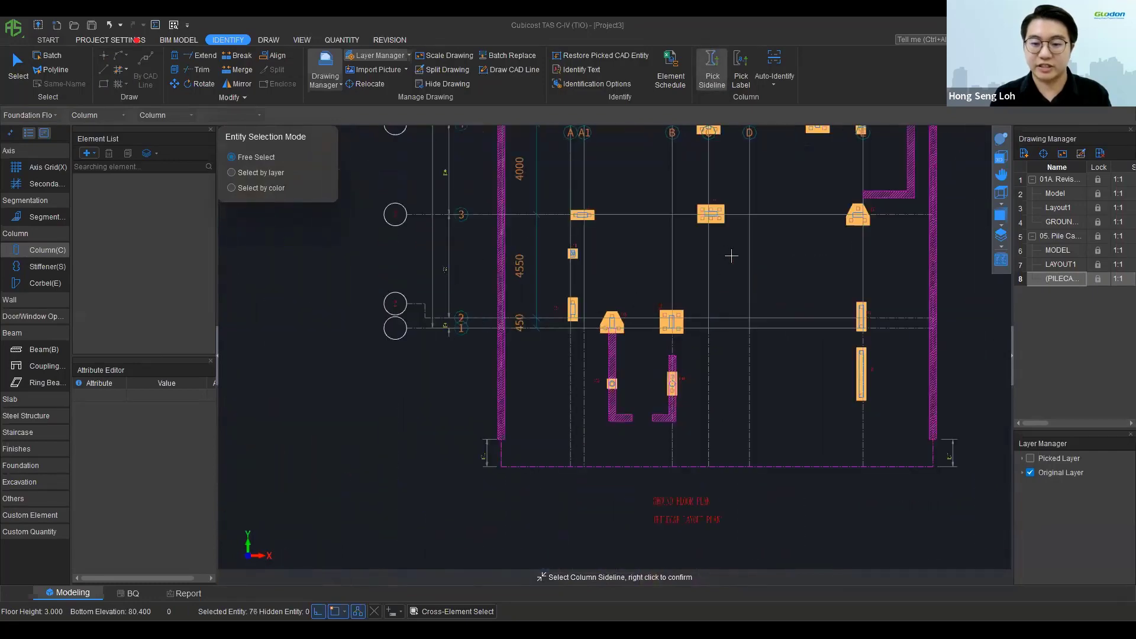
# Step: Auto-identify all columns on the Foundation Floor from the picked sidelines and their red C labels
pyautogui.moveTo(643, 345); pyautogui.dragTo(677, 315, button='middle')
pyautogui.scroll(-2, 678, 314)
pyautogui.moveTo(619, 127); pyautogui.dragTo(540, 343, button='middle')
pyautogui.moveTo(560, 298); pyautogui.dragTo(548, 385, button='middle')
pyautogui.scroll(1, 538, 219)
pyautogui.scroll(3, 581, 300)
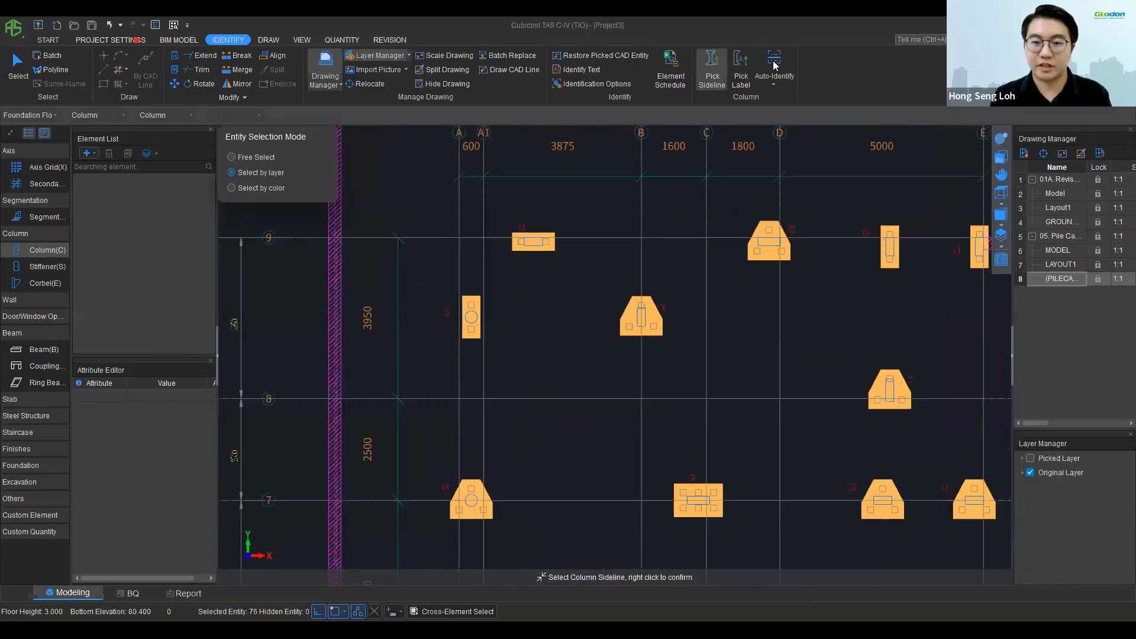
pyautogui.click(774, 65)
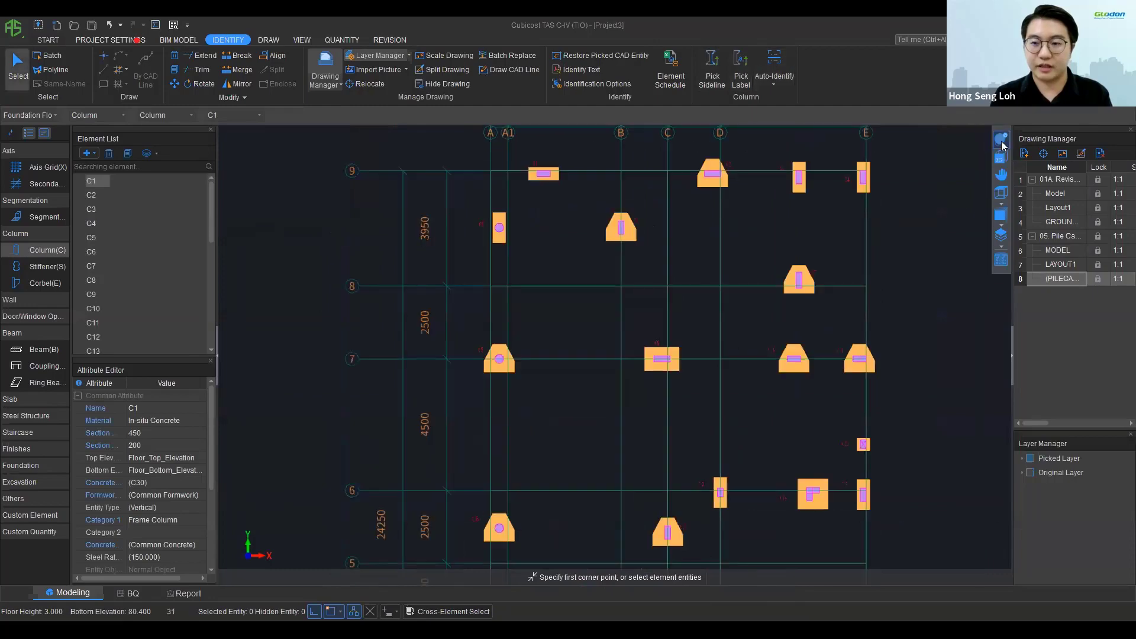
# Step: Inspect the identified Foundation Floor columns on their pile caps in 3D, then return to the plan view
pyautogui.click(1001, 139)
pyautogui.moveTo(754, 403); pyautogui.dragTo(692, 253)
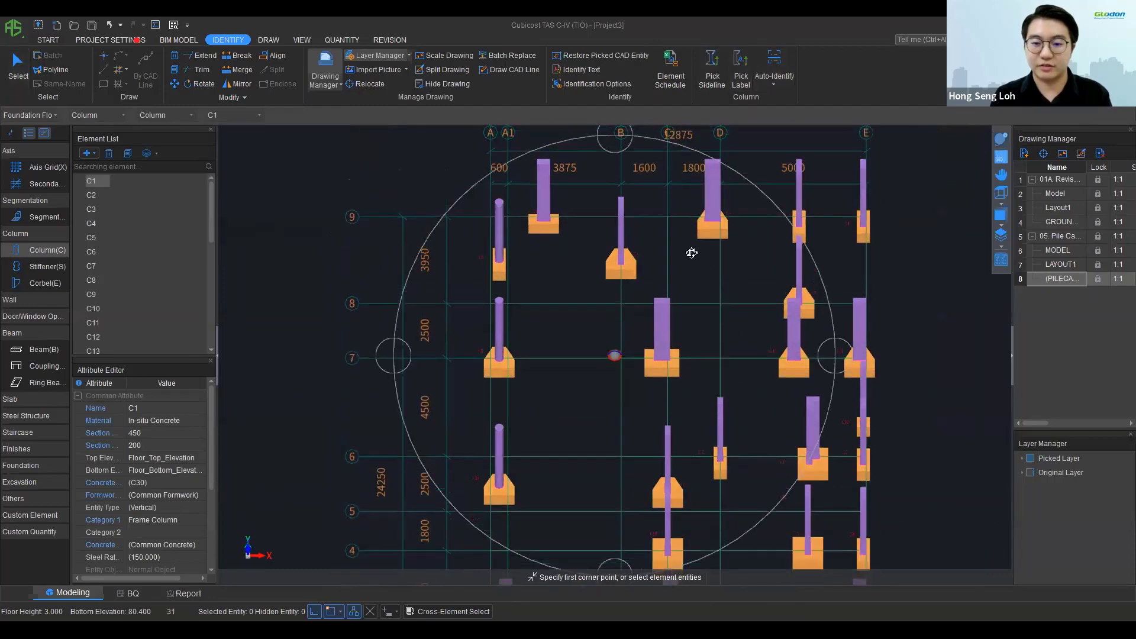
pyautogui.moveTo(692, 252); pyautogui.dragTo(713, 233, button='middle')
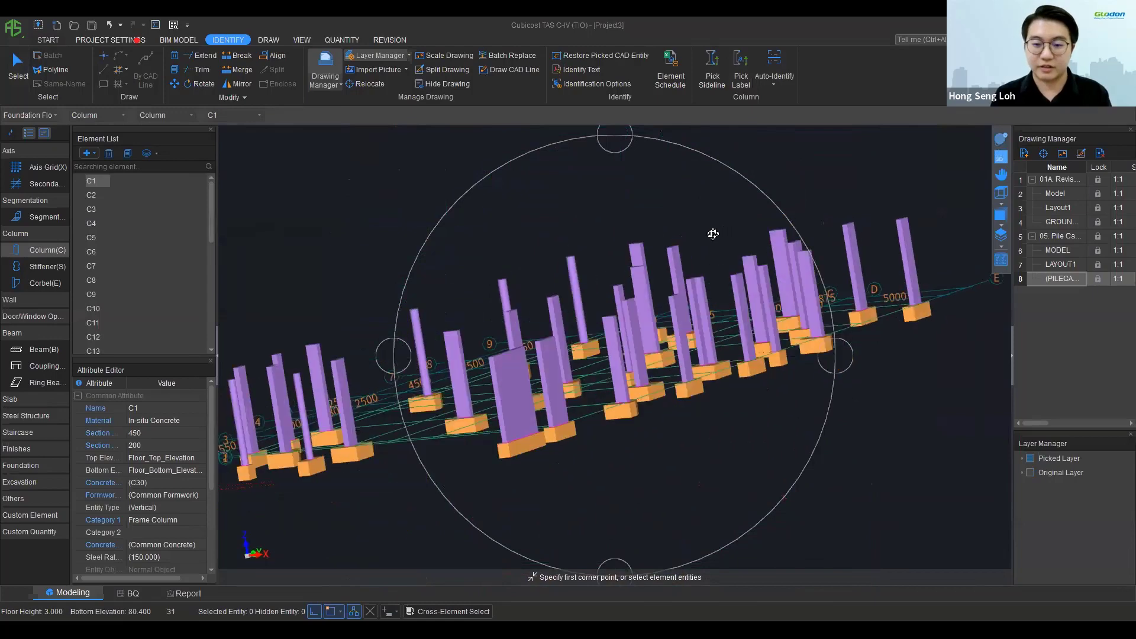
pyautogui.click(1002, 157)
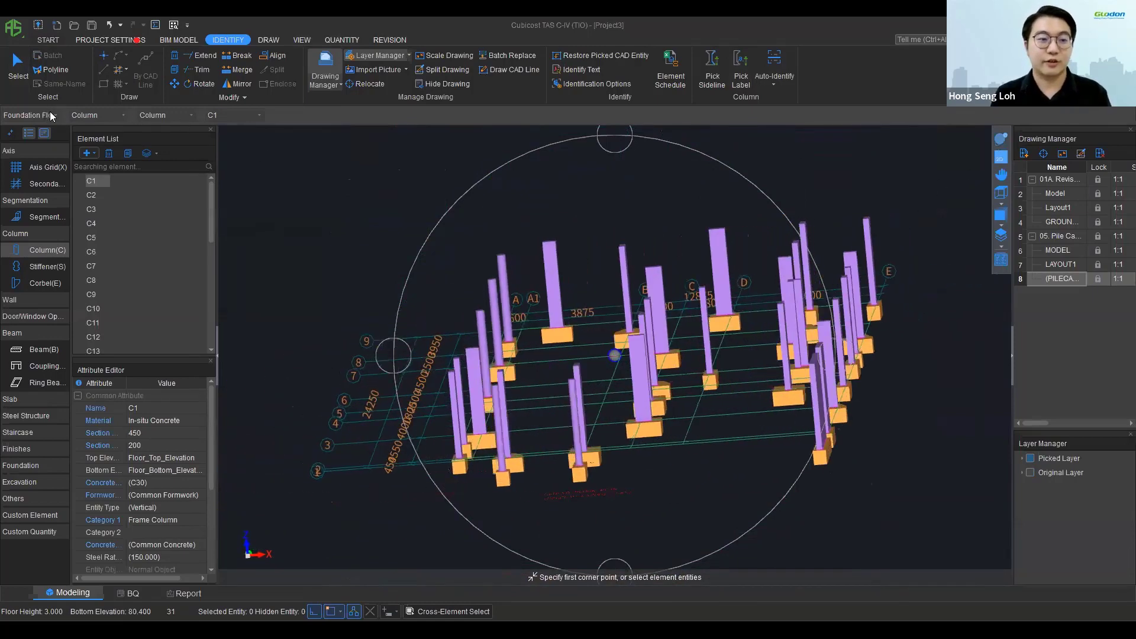
# Step: Make Ground Floor the active floor
pyautogui.click(49, 115)
pyautogui.click(60, 140)
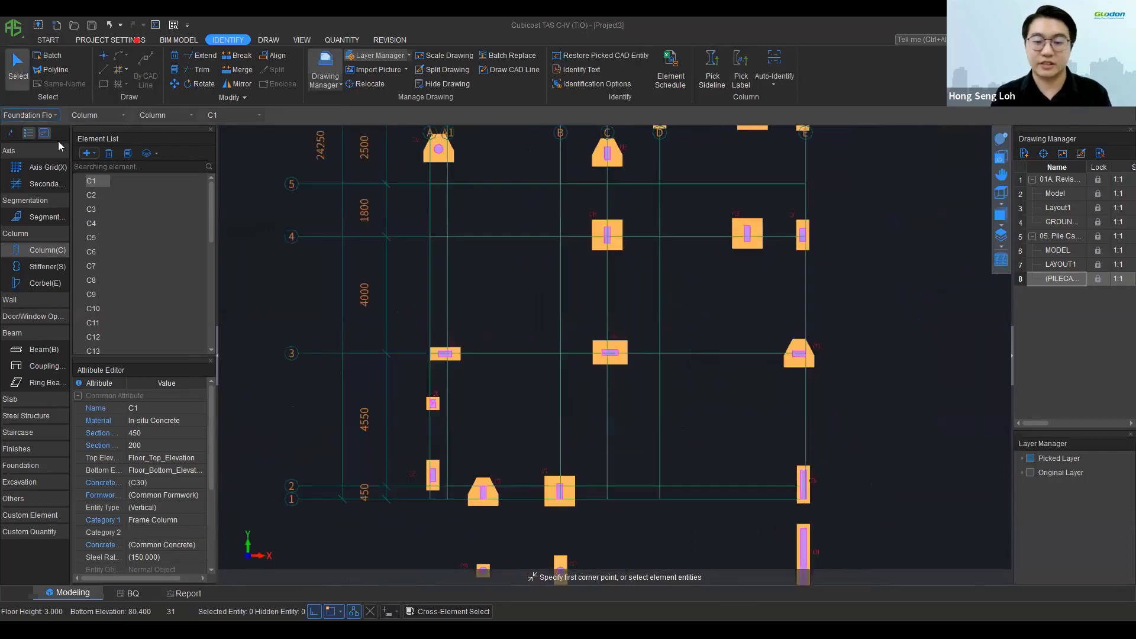
pyautogui.click(58, 143)
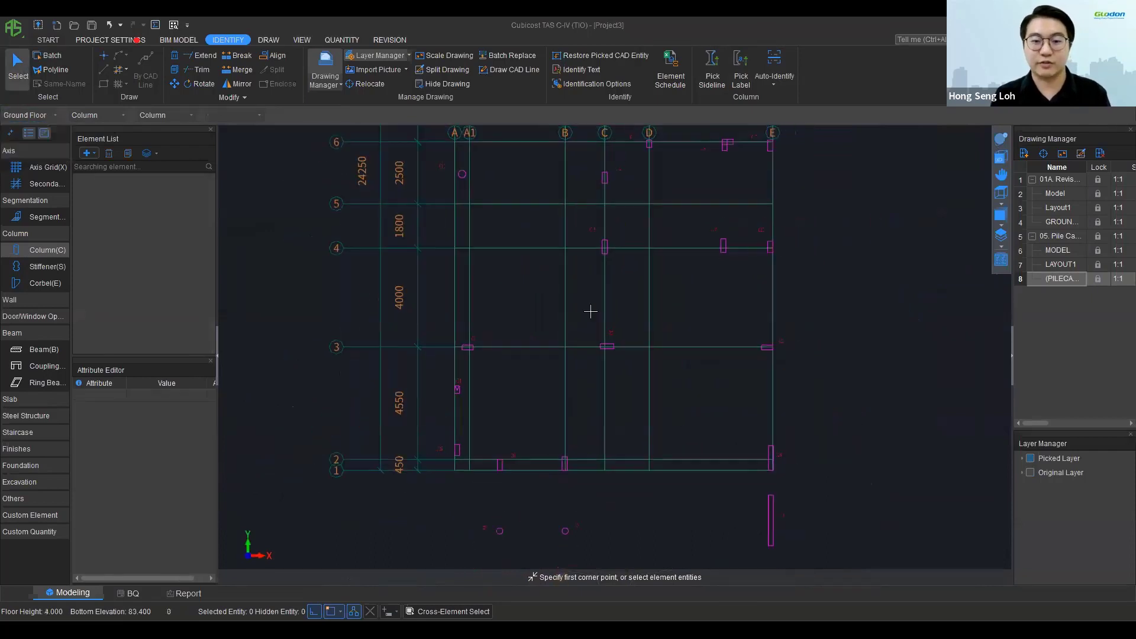
pyautogui.moveTo(586, 383); pyautogui.dragTo(578, 559, button='middle')
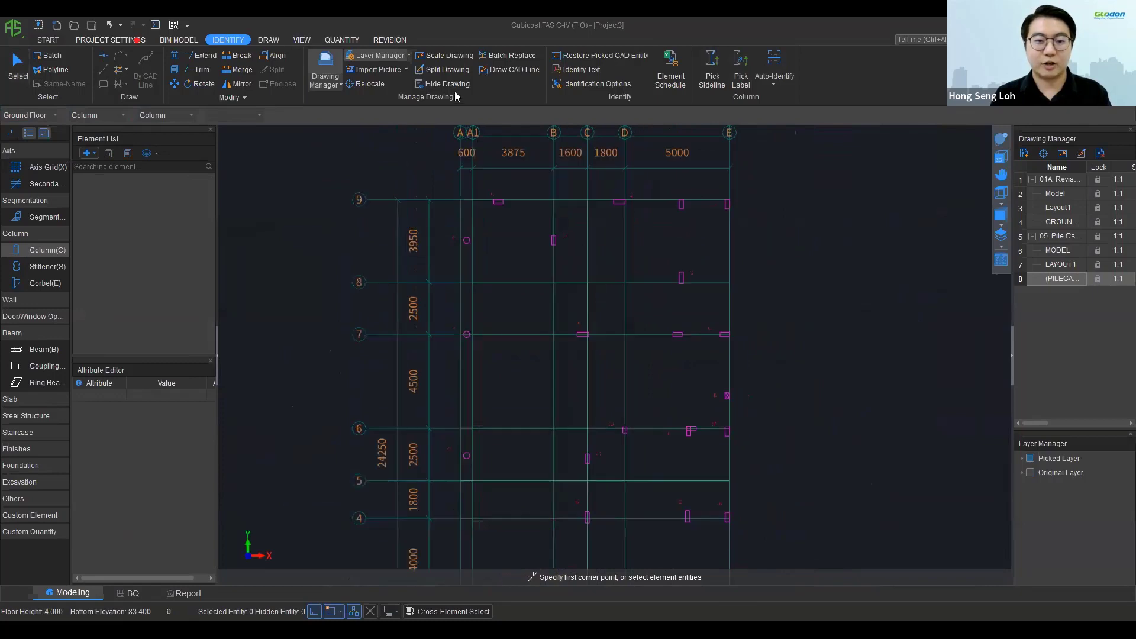
pyautogui.press('Escape')
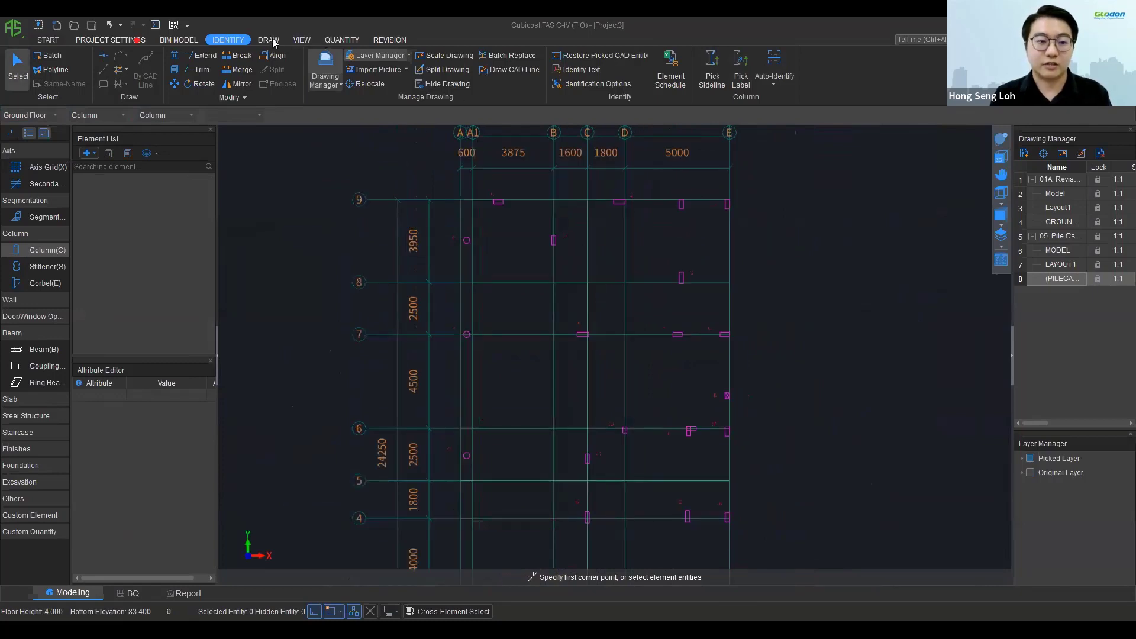
# Step: Copy the Column entities from the Foundation Floor to the Ground Floor
pyautogui.click(270, 40)
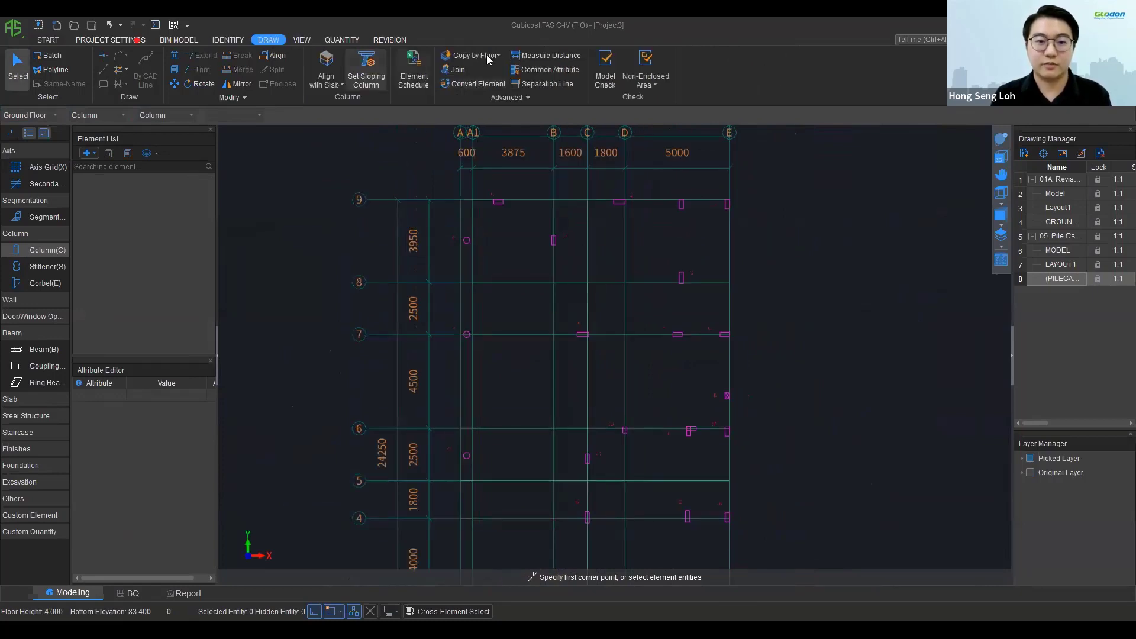
pyautogui.click(488, 57)
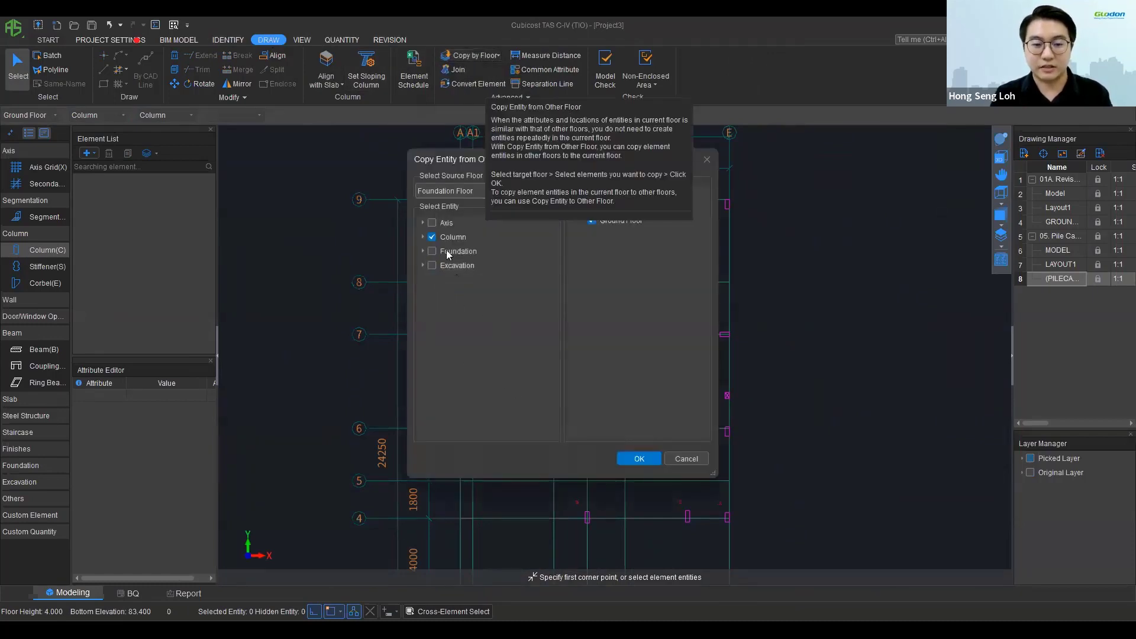
pyautogui.click(639, 459)
pyautogui.click(626, 345)
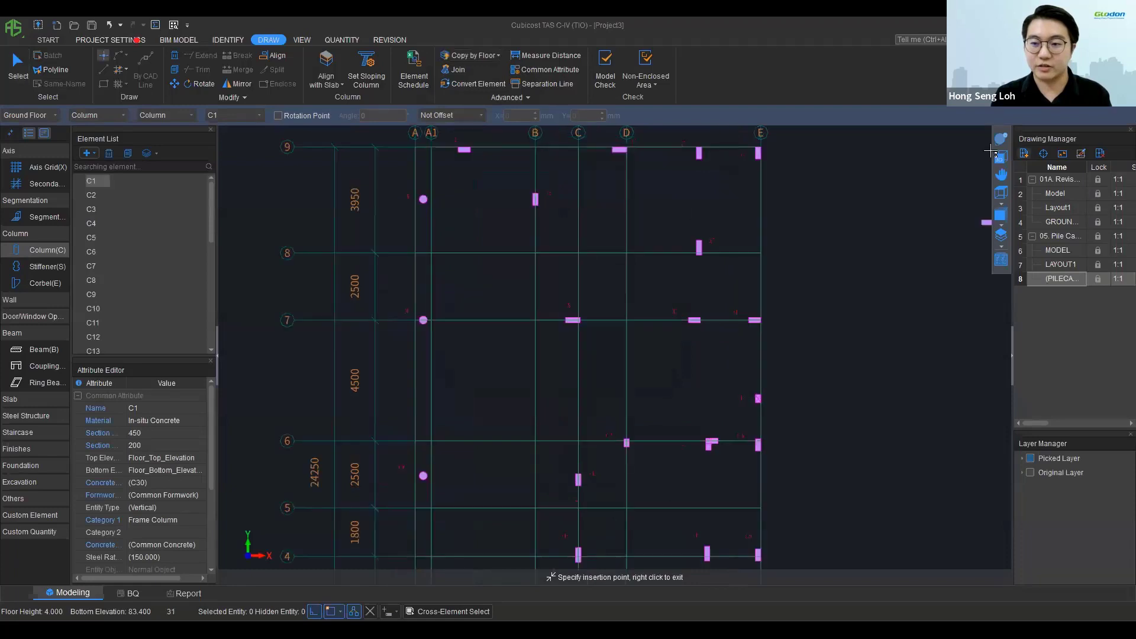
# Step: Inspect the copied Ground Floor columns in 3D, then return to the plan view
pyautogui.scroll(1, 619, 378)
pyautogui.moveTo(718, 329); pyautogui.dragTo(642, 348)
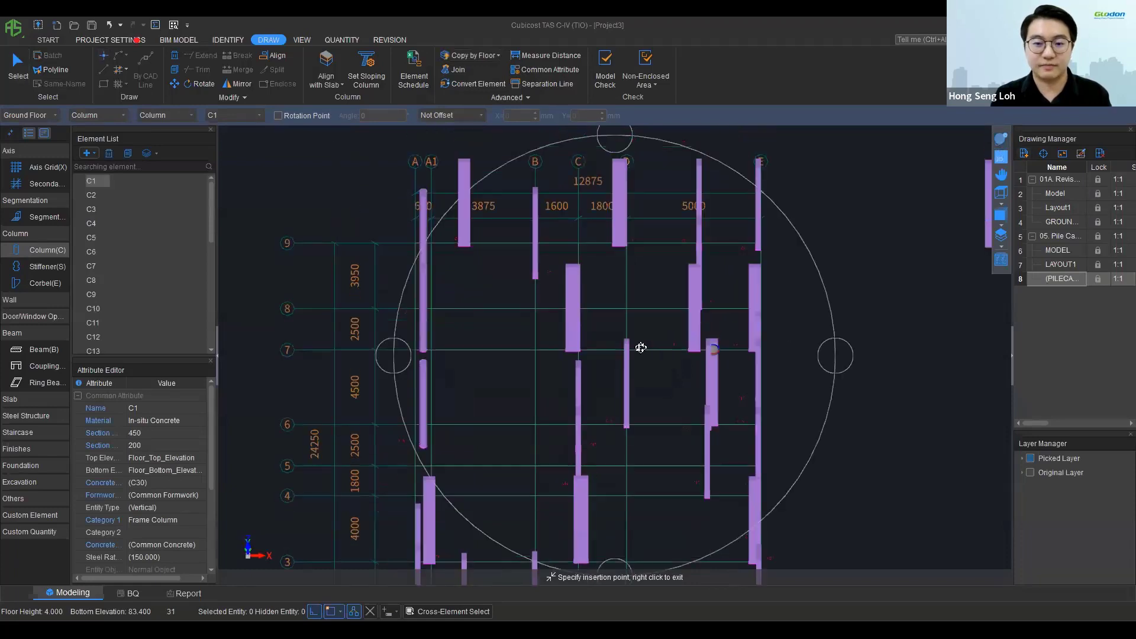
pyautogui.click(1001, 161)
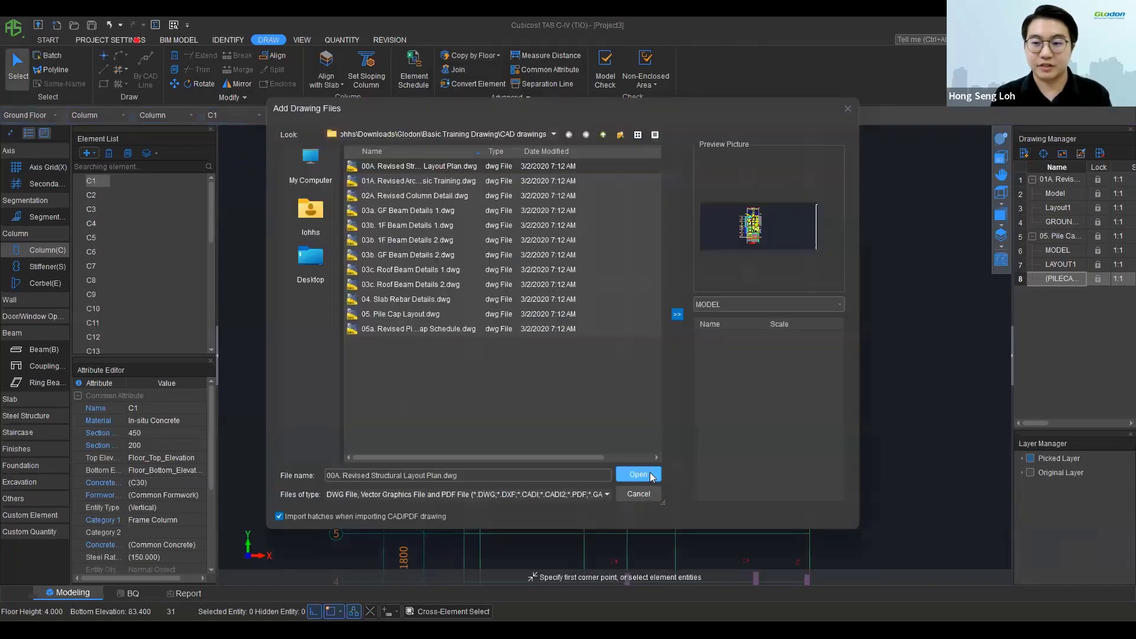
# Step: Add 00A. Revised Structural Layout Plan.dwg to the project, split out its framed ground floor layout and display that drawing
pyautogui.click(638, 474)
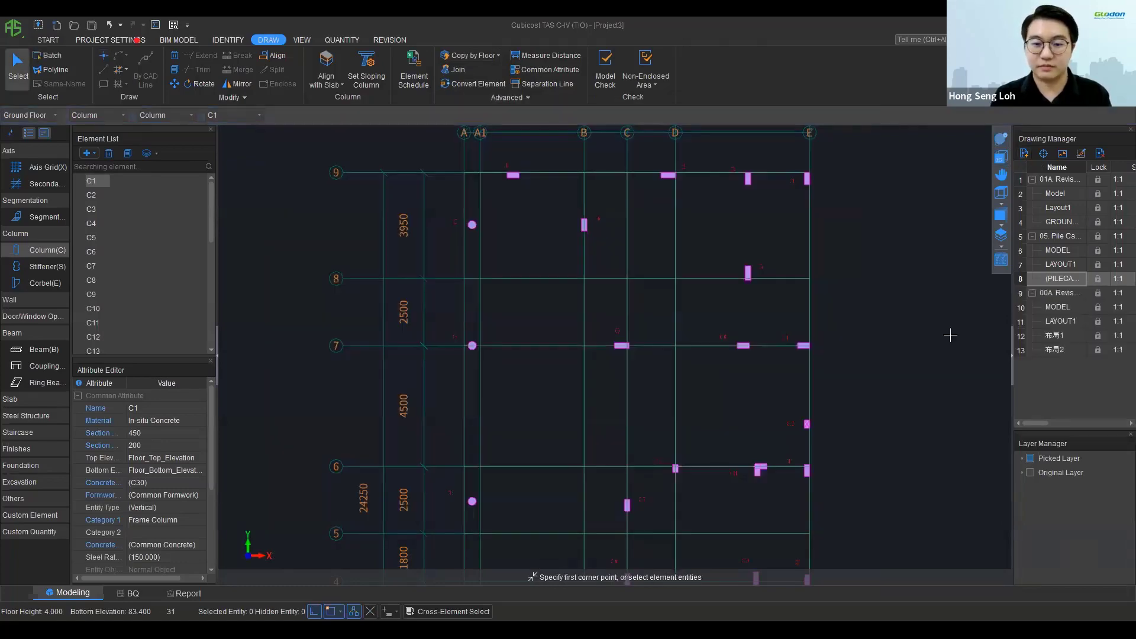
pyautogui.doubleClick(1060, 293)
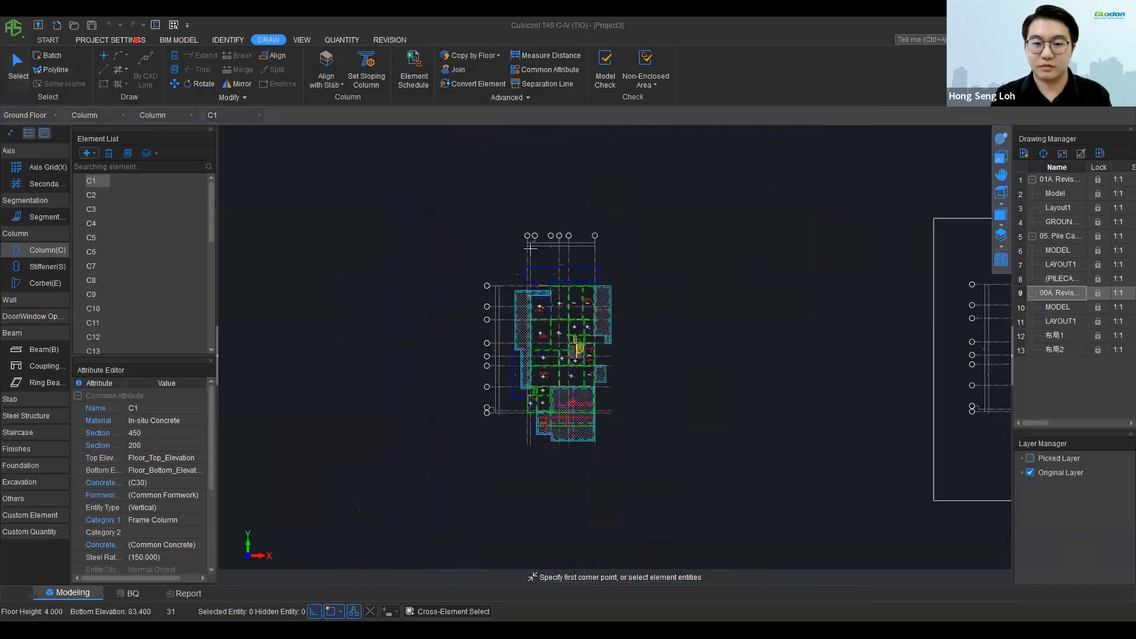
pyautogui.hotkey('ctrl', 'e')
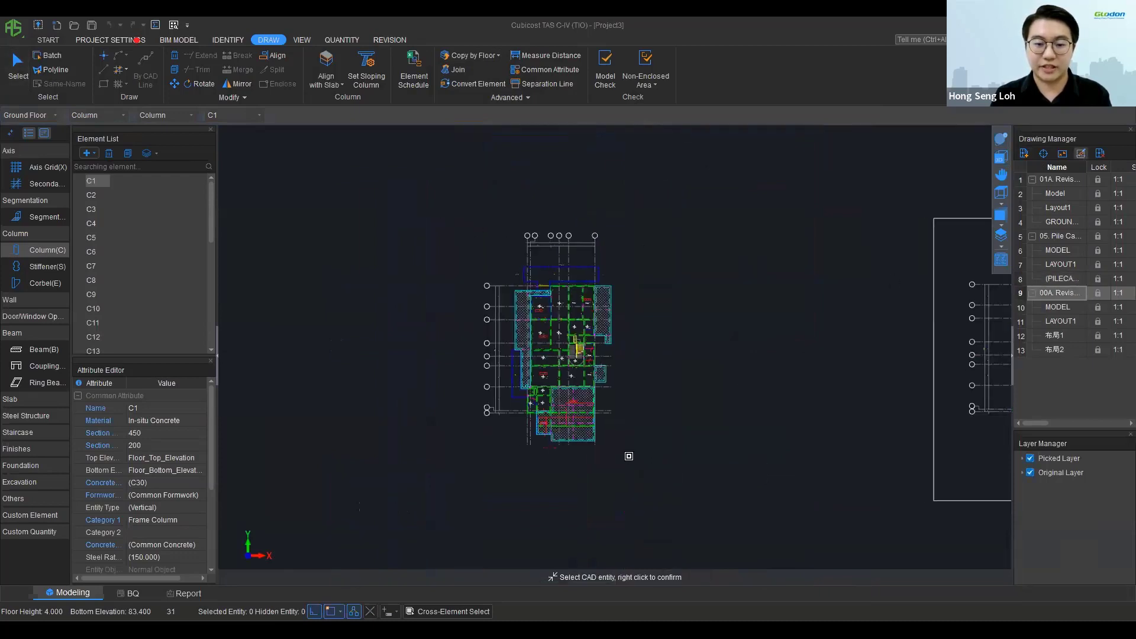
pyautogui.click(553, 455)
pyautogui.rightClick(586, 338)
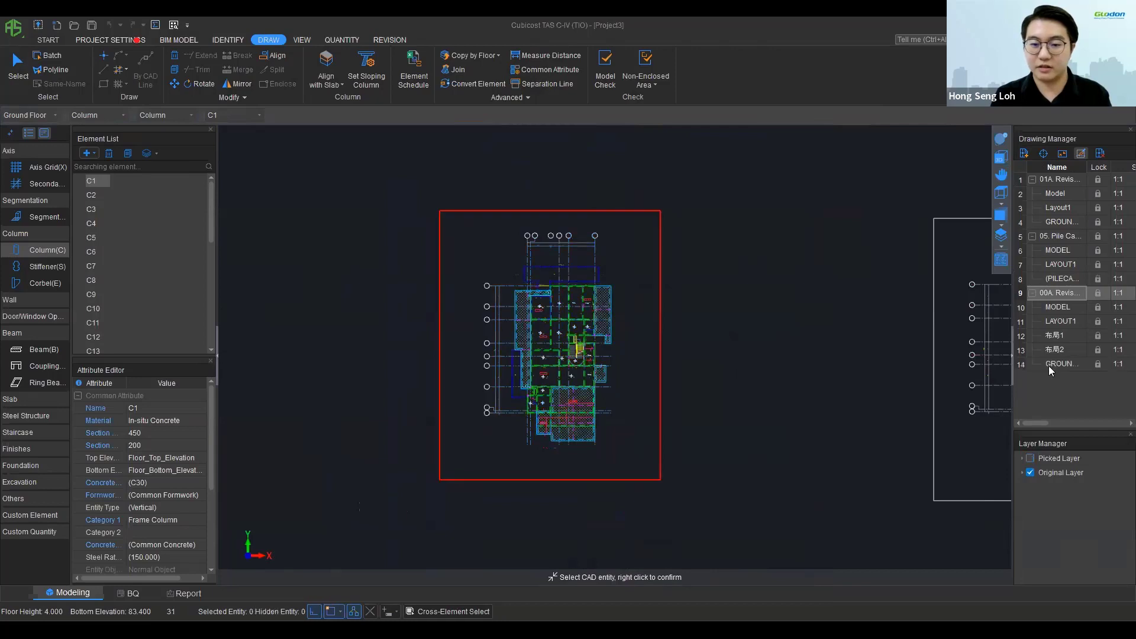
pyautogui.doubleClick(1051, 364)
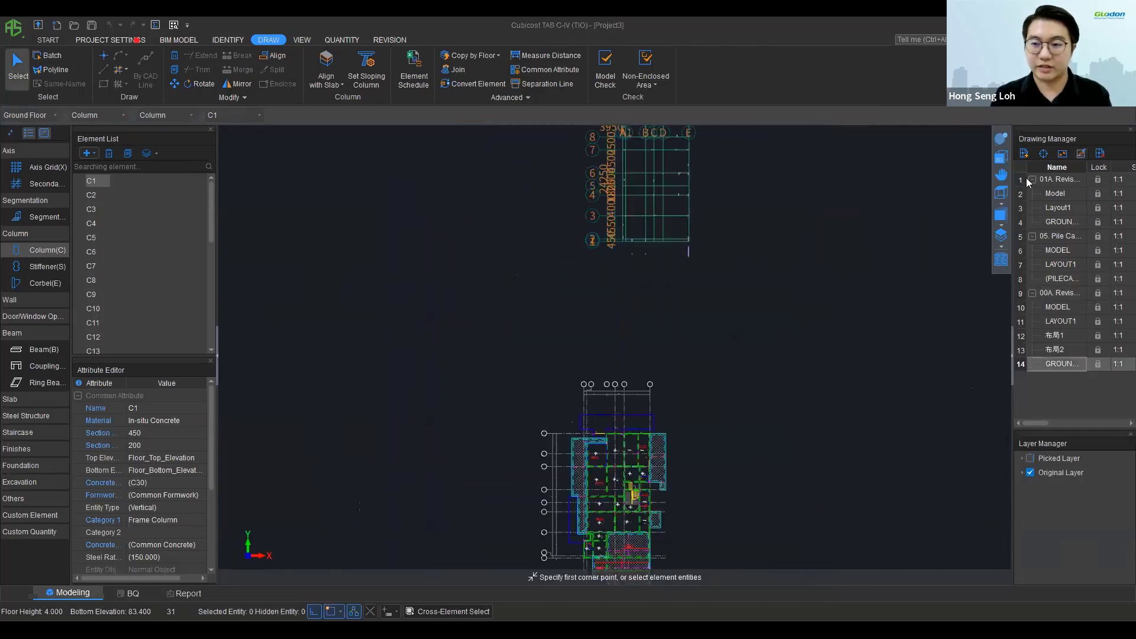
# Step: Relocate the ground floor structural layout so its grid A and 9 intersection matches the same intersection of the project axis grid
pyautogui.click(1043, 157)
pyautogui.scroll(1, 640, 478)
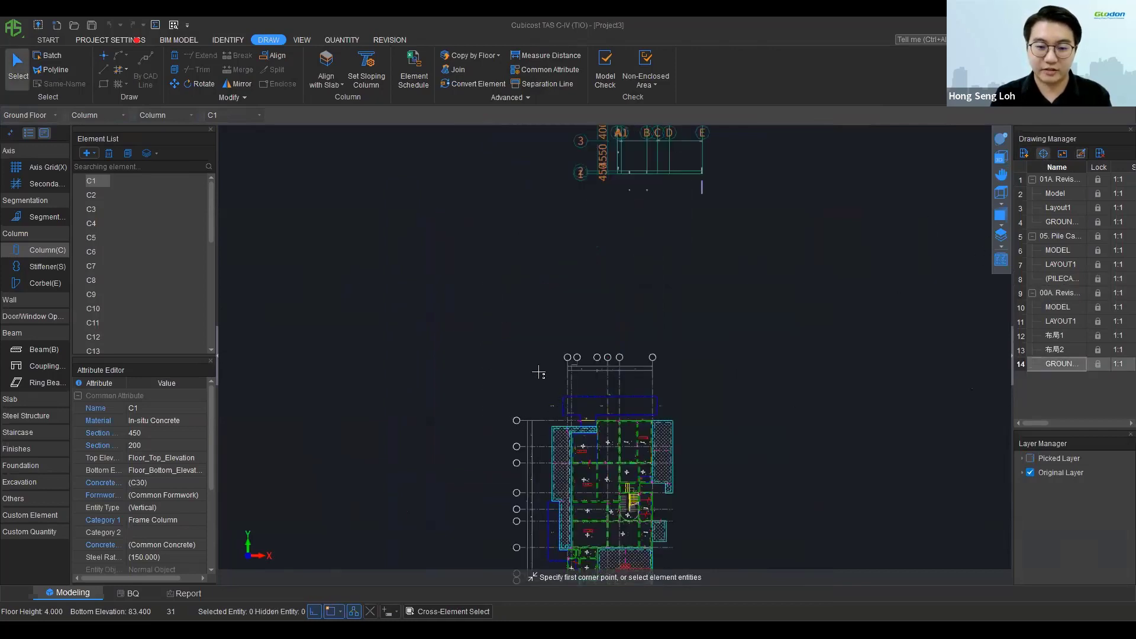
pyautogui.scroll(1, 611, 319)
pyautogui.click(573, 345)
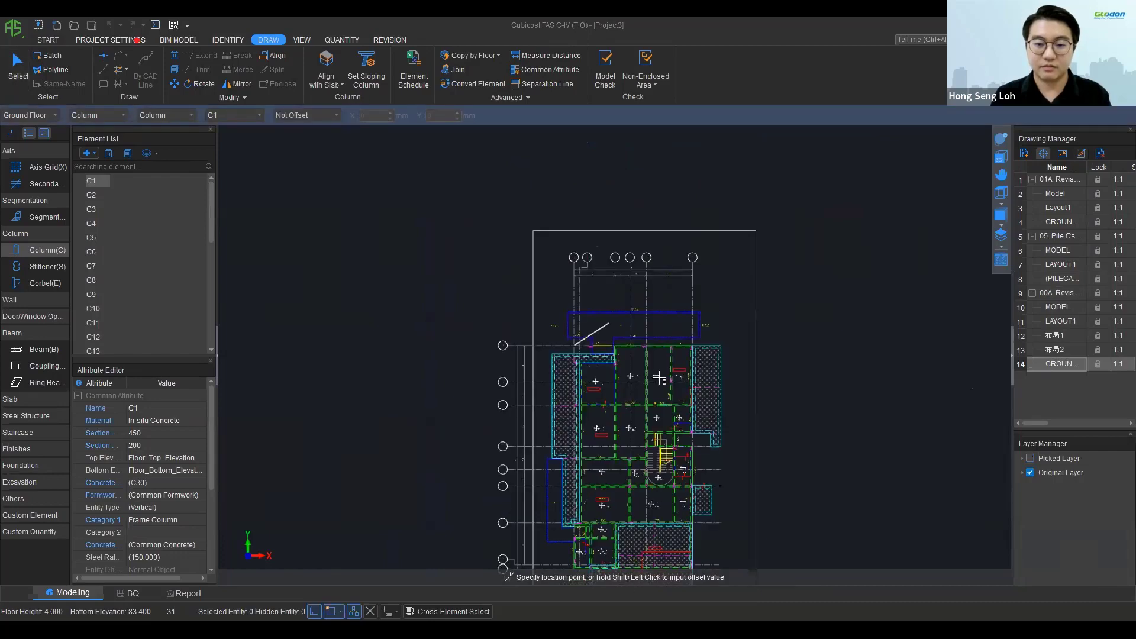
pyautogui.moveTo(684, 256); pyautogui.dragTo(604, 464, button='middle')
pyautogui.scroll(2, 562, 294)
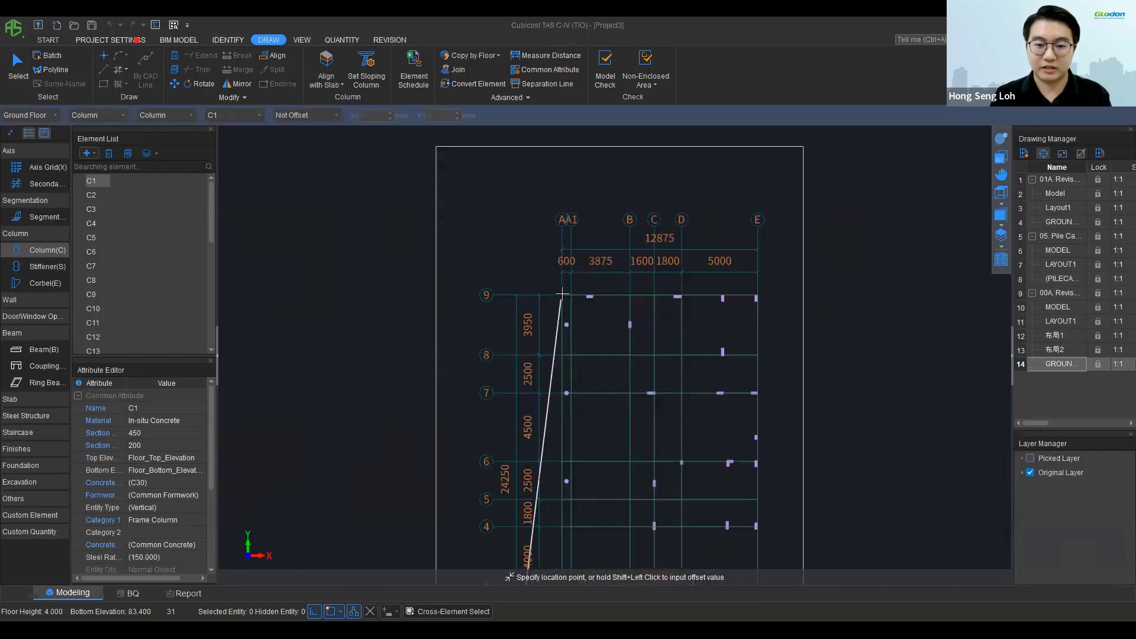
pyautogui.rightClick(661, 389)
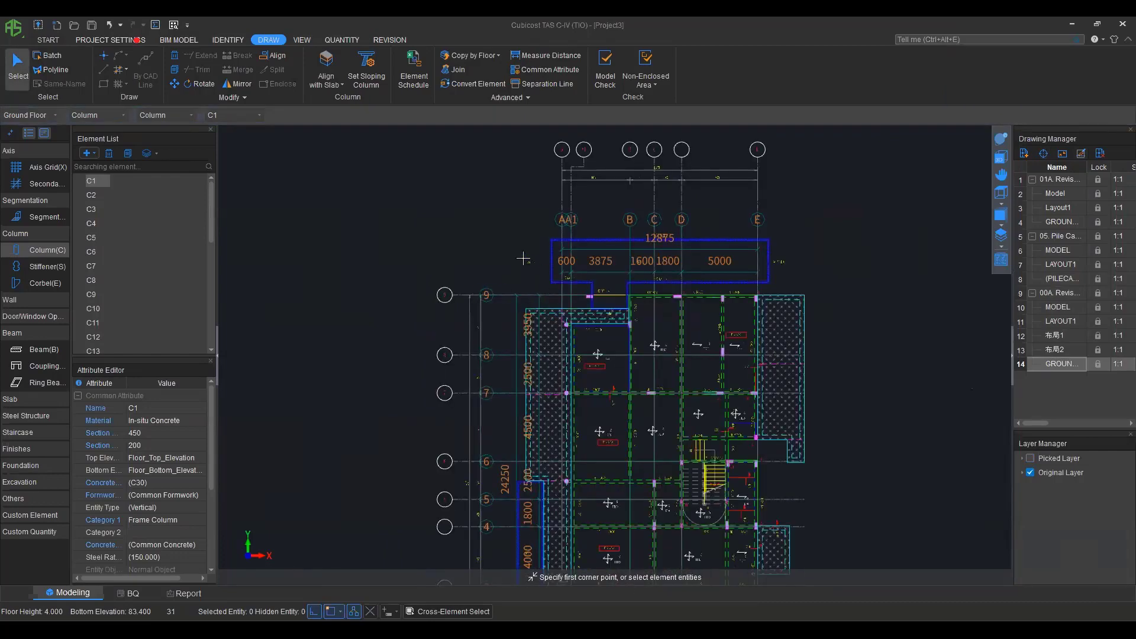
# Step: Make Wall the active element type and pick the blue RC wall outlines around the pool by layer as concrete wall sidelines
pyautogui.scroll(3, 574, 280)
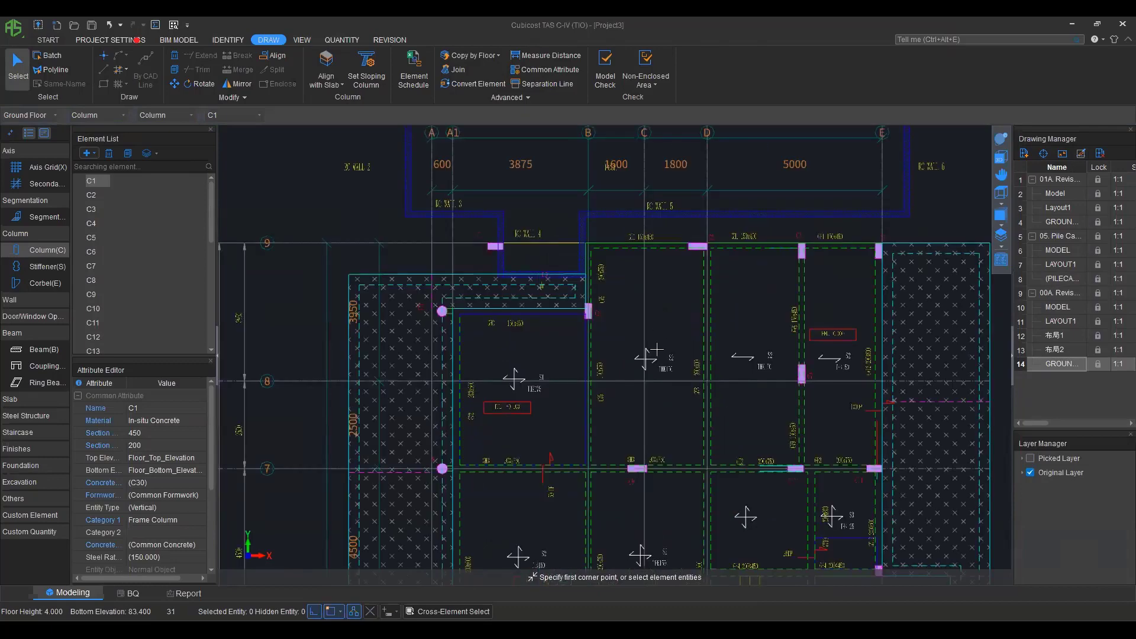
pyautogui.scroll(-1, 657, 350)
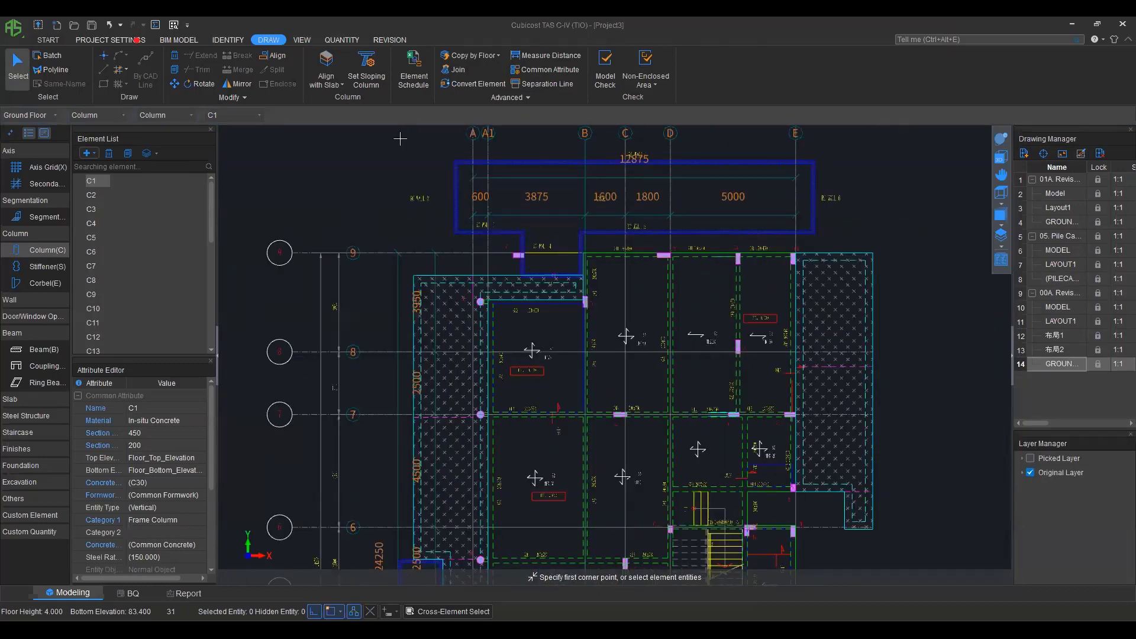
pyautogui.click(53, 235)
pyautogui.click(35, 251)
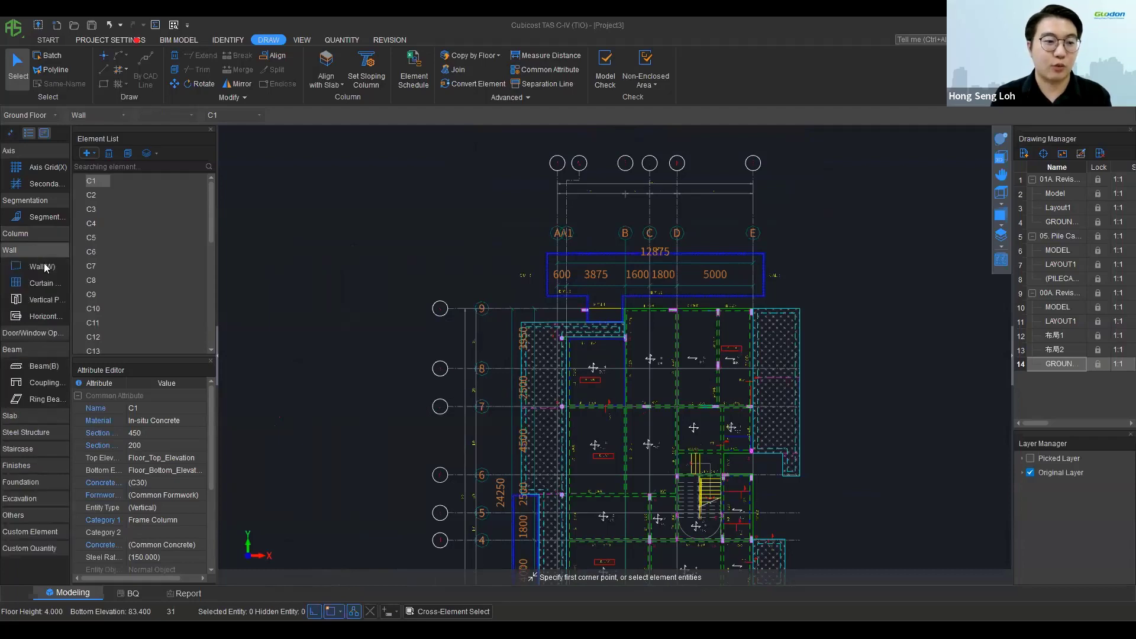
pyautogui.click(235, 44)
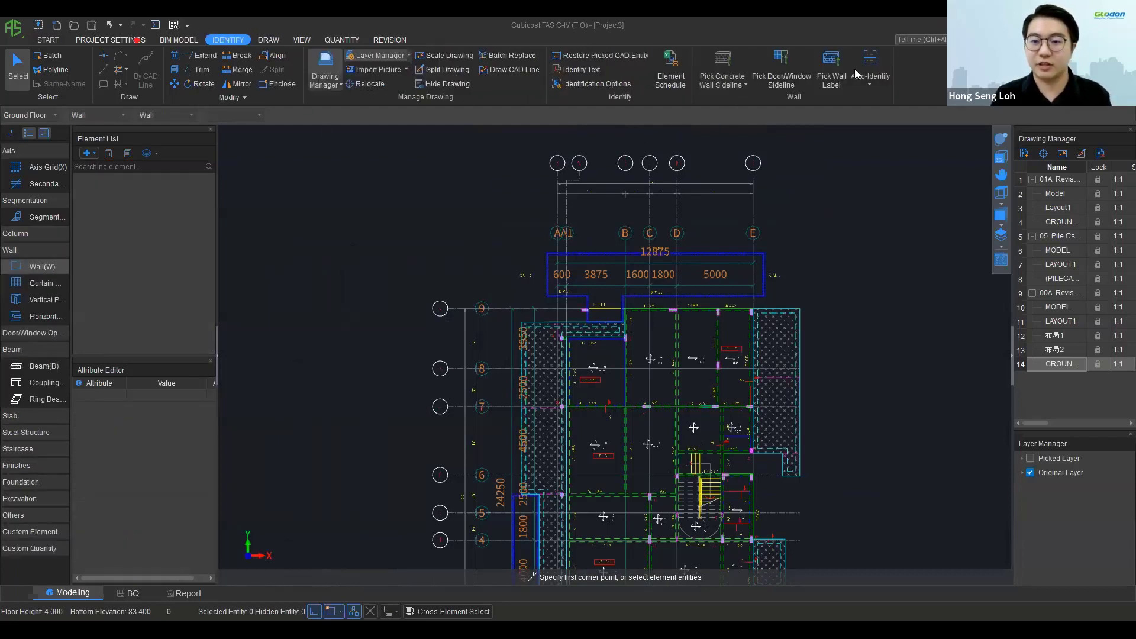
pyautogui.click(723, 83)
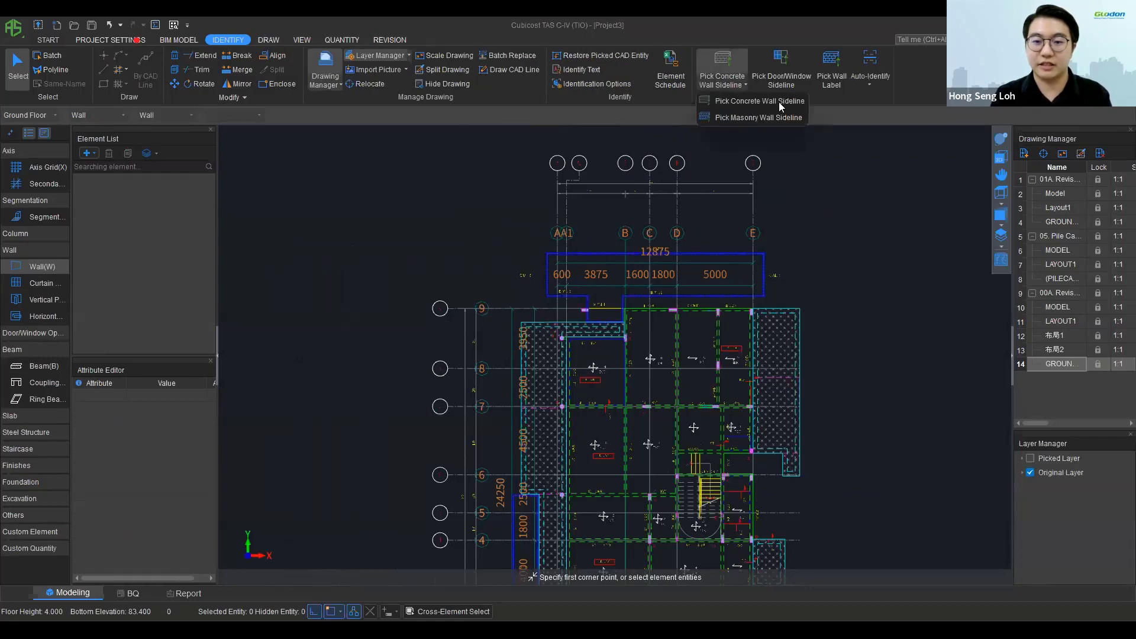
pyautogui.click(759, 101)
pyautogui.scroll(4, 590, 249)
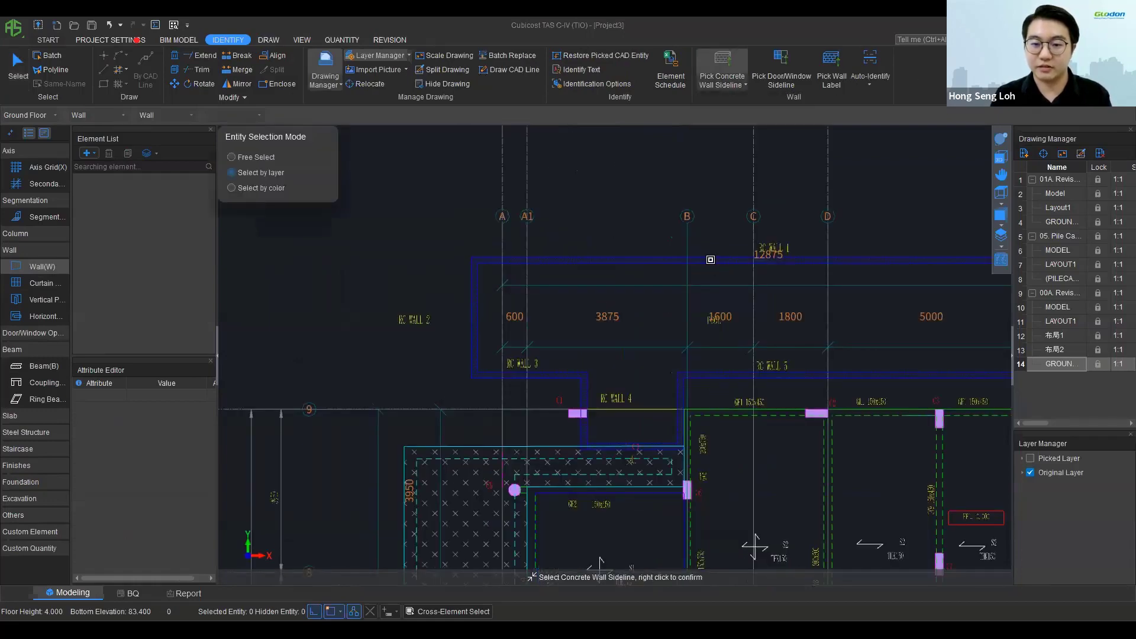
pyautogui.click(711, 260)
pyautogui.rightClick(670, 262)
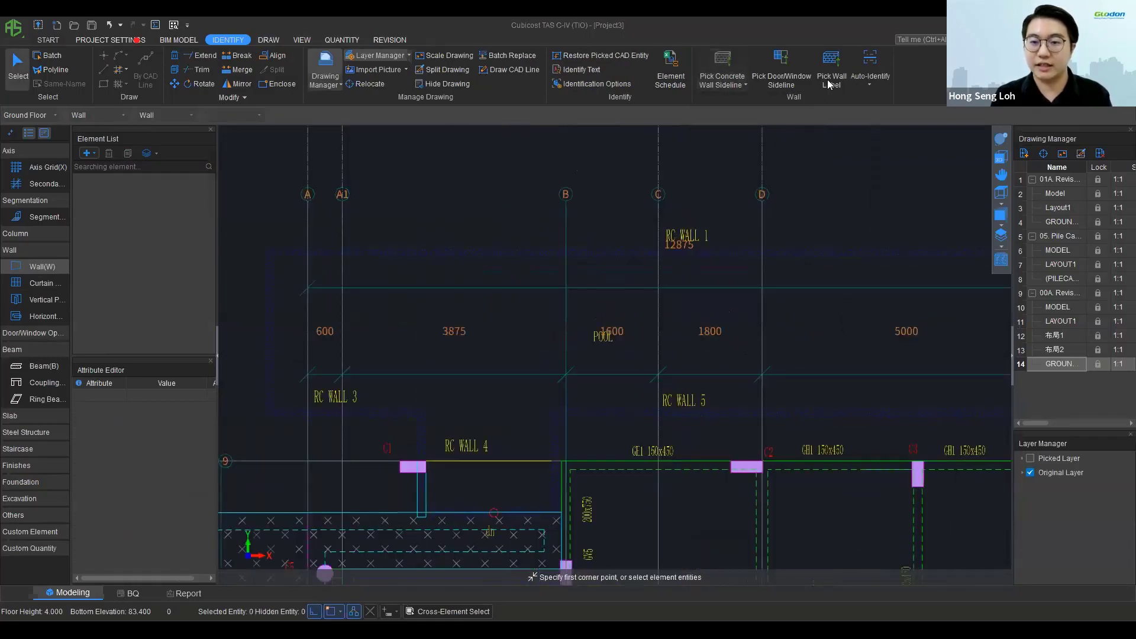
# Step: Auto-identify the concrete walls from the picked sidelines, accepting the column prompt, and view them in 3D
pyautogui.click(863, 62)
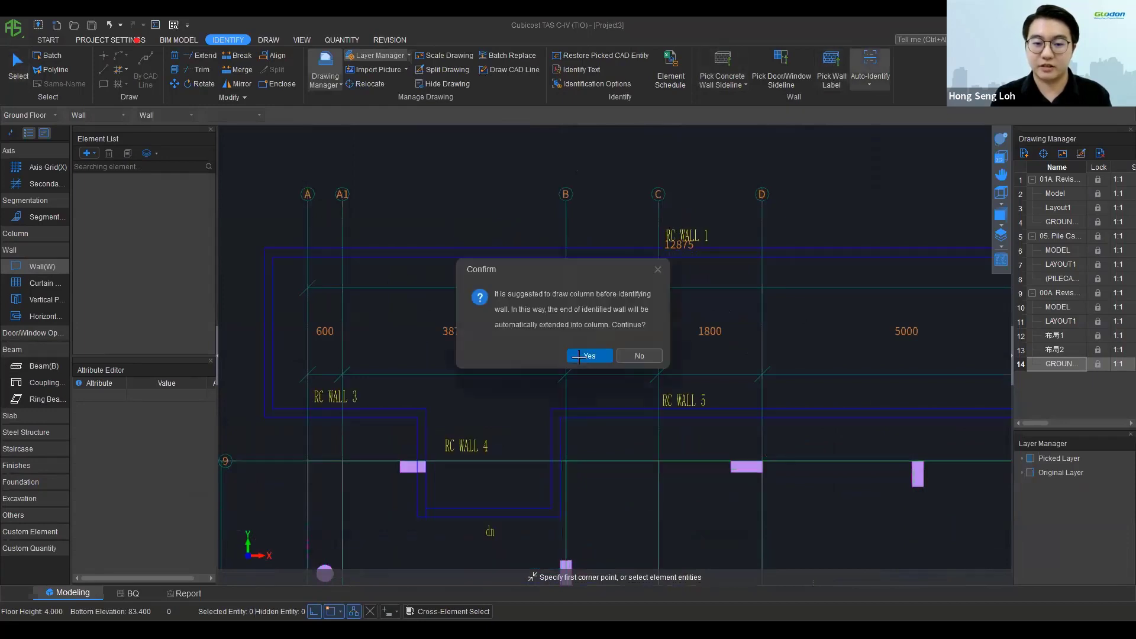
pyautogui.click(578, 358)
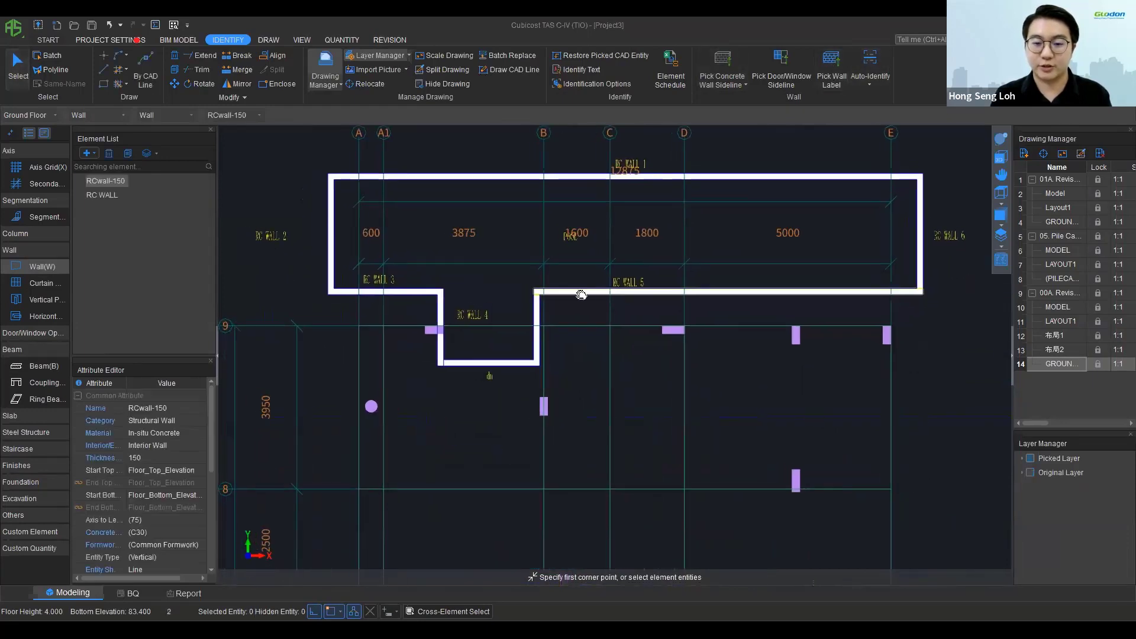
pyautogui.click(1002, 149)
pyautogui.moveTo(666, 376); pyautogui.dragTo(922, 214)
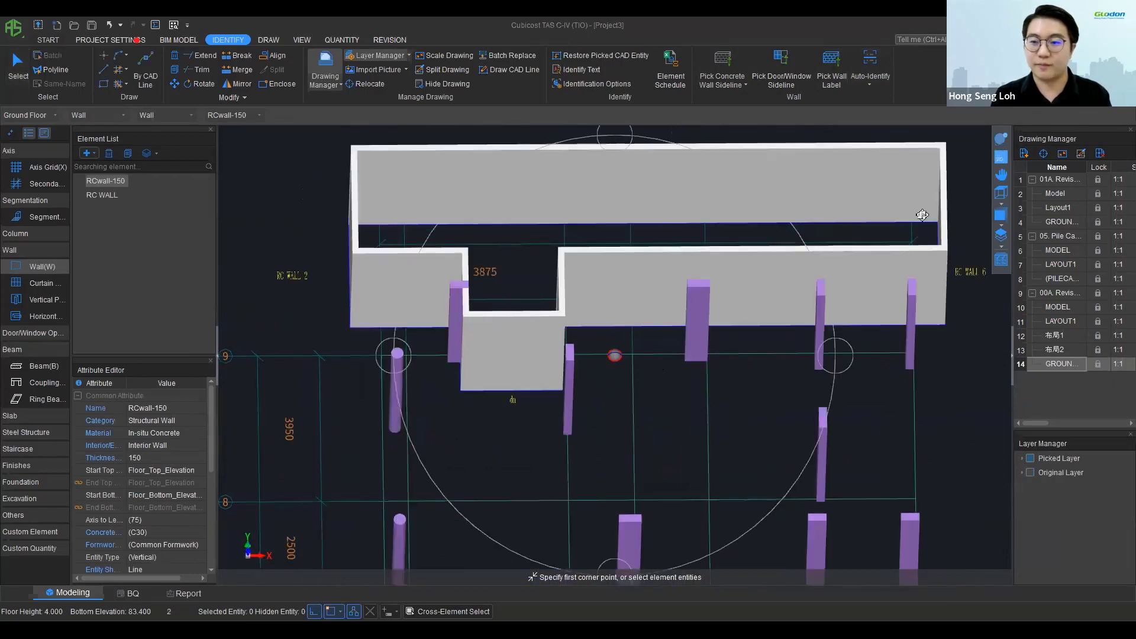
pyautogui.click(998, 164)
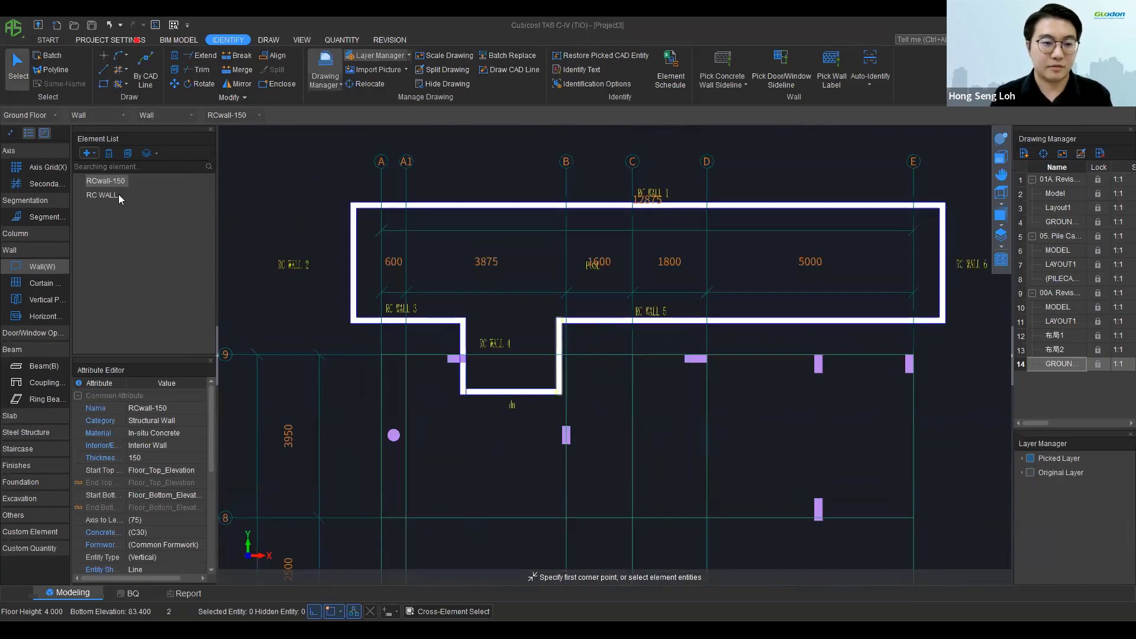
# Step: Select five pool wall segments, leaving out the grid A end wall and two recess walls, and rename their element to Swimming Pool
pyautogui.click(593, 322)
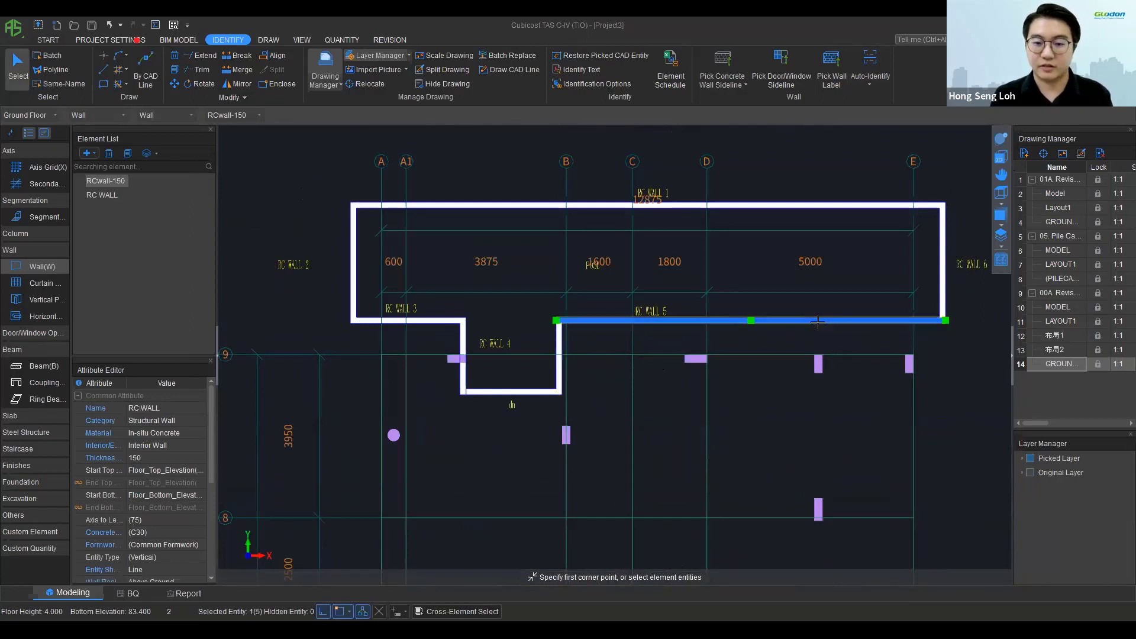
pyautogui.click(942, 286)
pyautogui.click(560, 205)
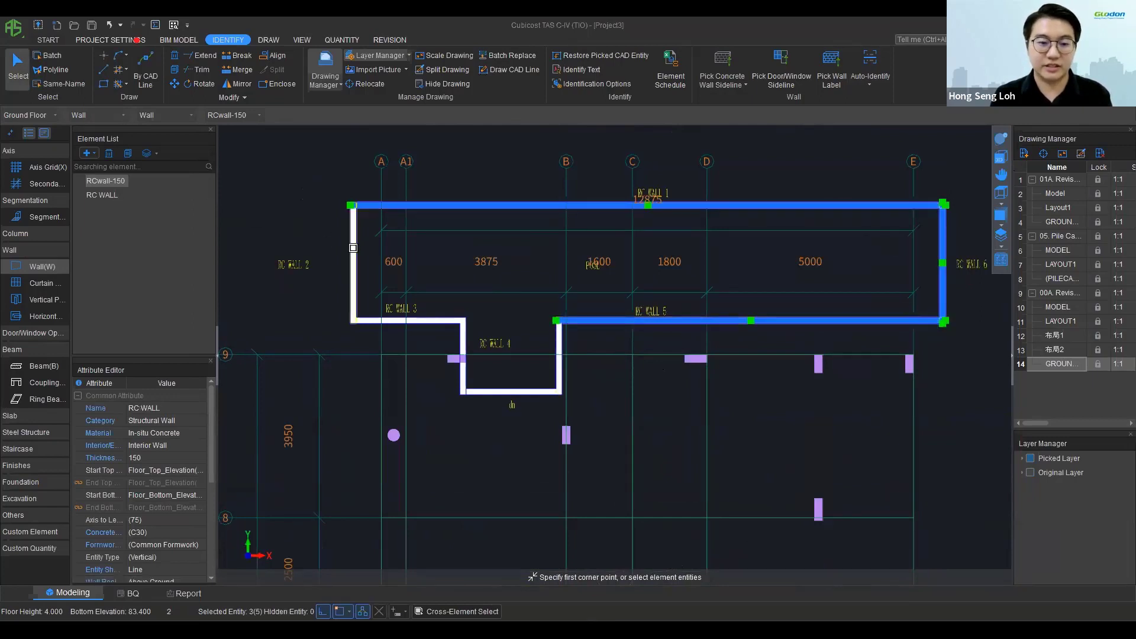
pyautogui.click(353, 248)
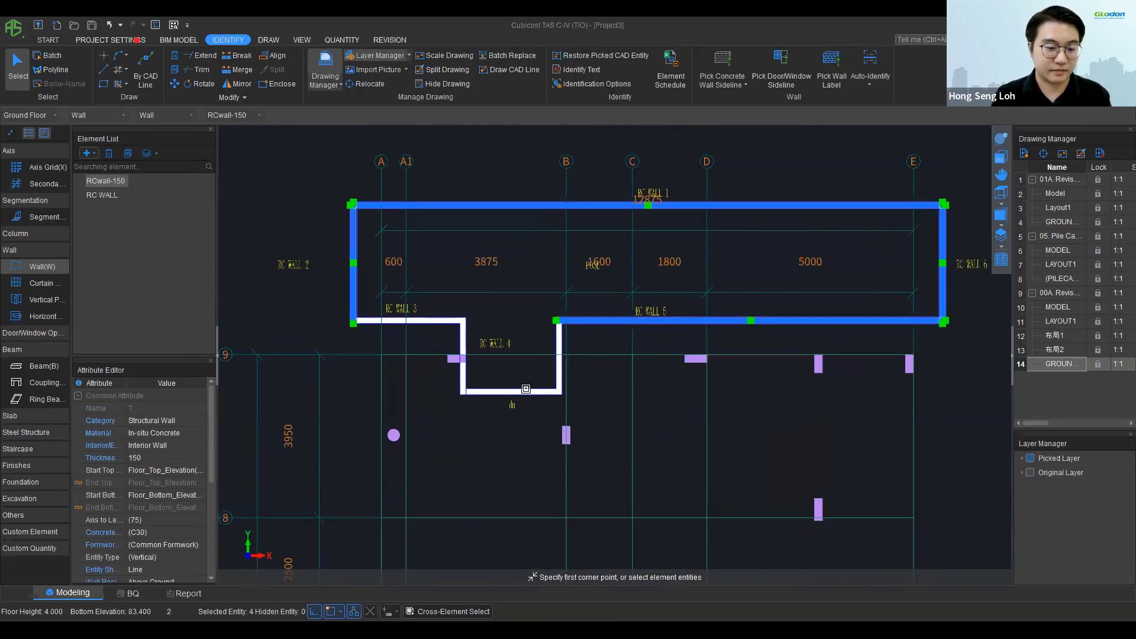
pyautogui.click(525, 388)
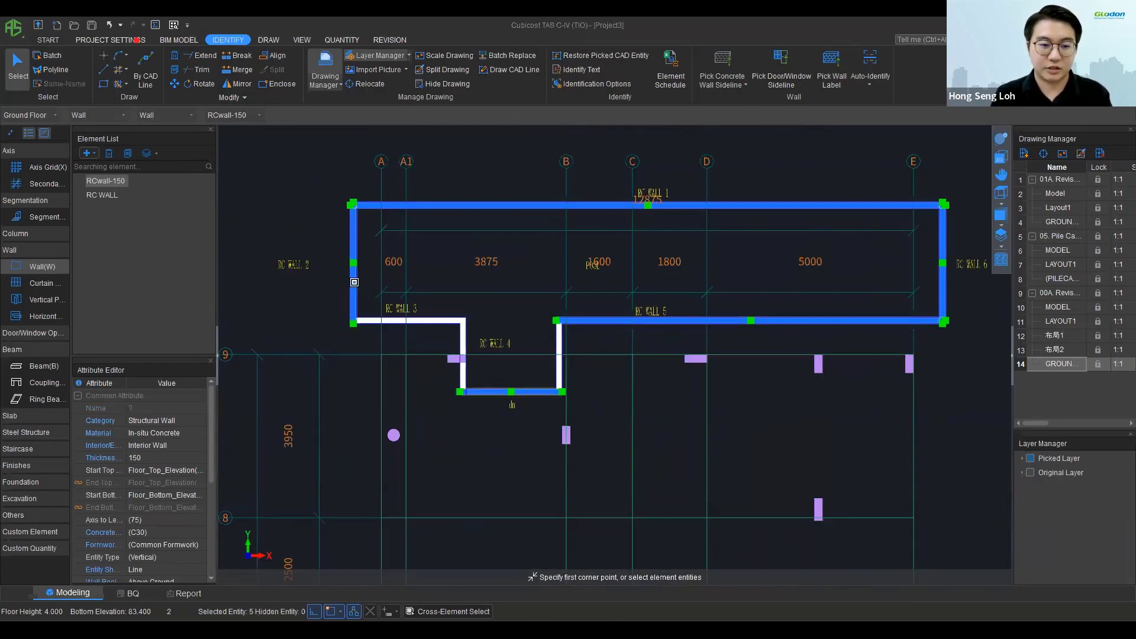
pyautogui.click(355, 283)
pyautogui.click(485, 391)
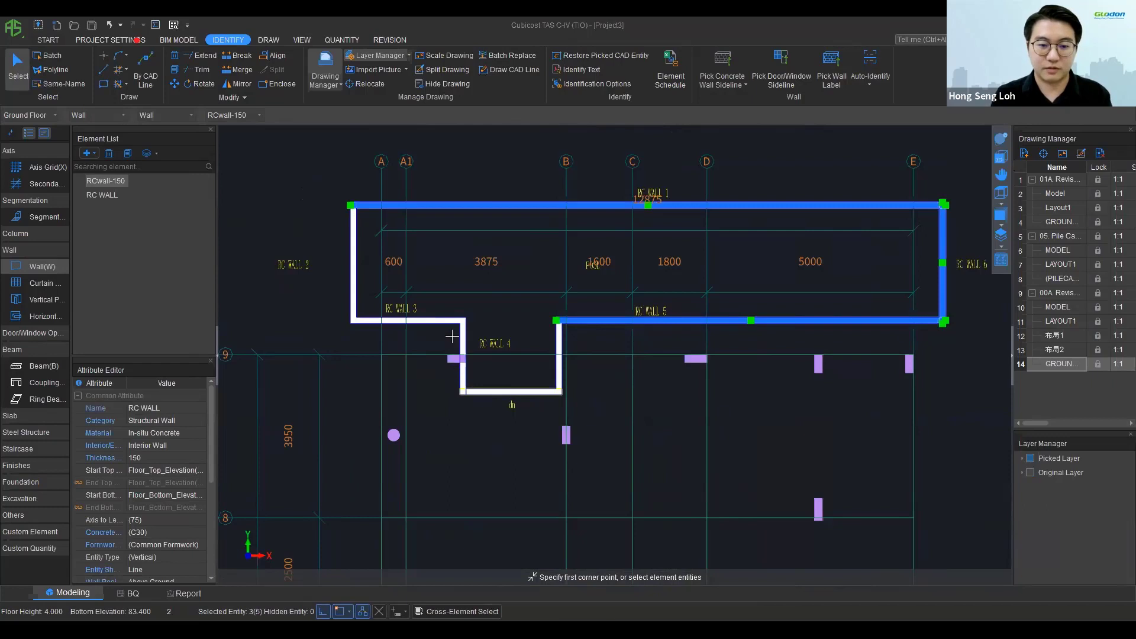
pyautogui.click(437, 320)
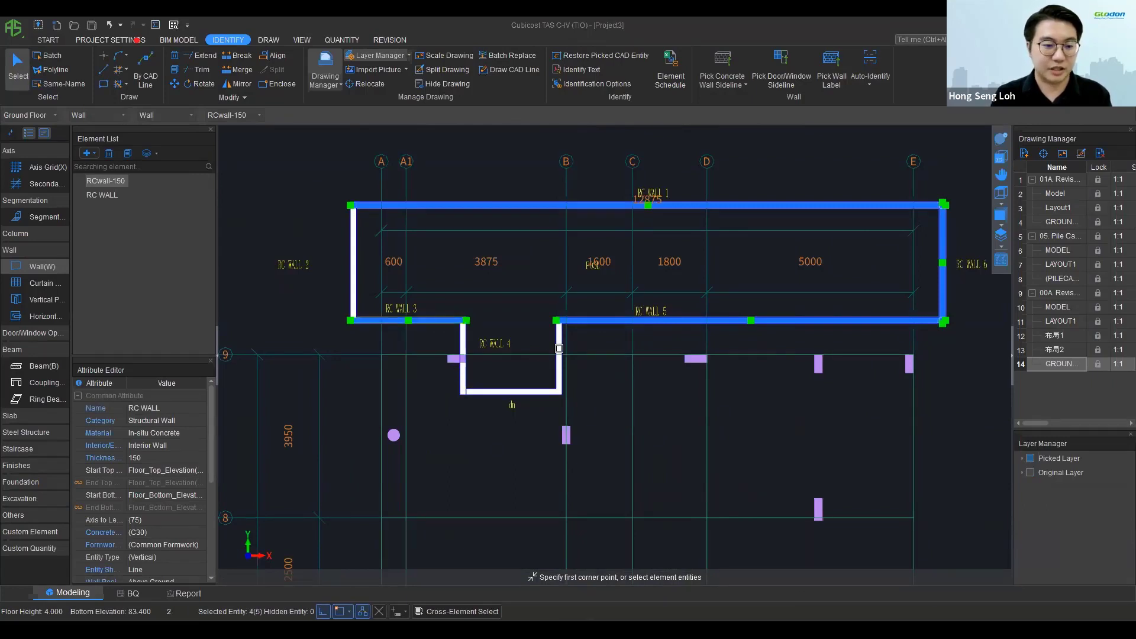
pyautogui.click(463, 354)
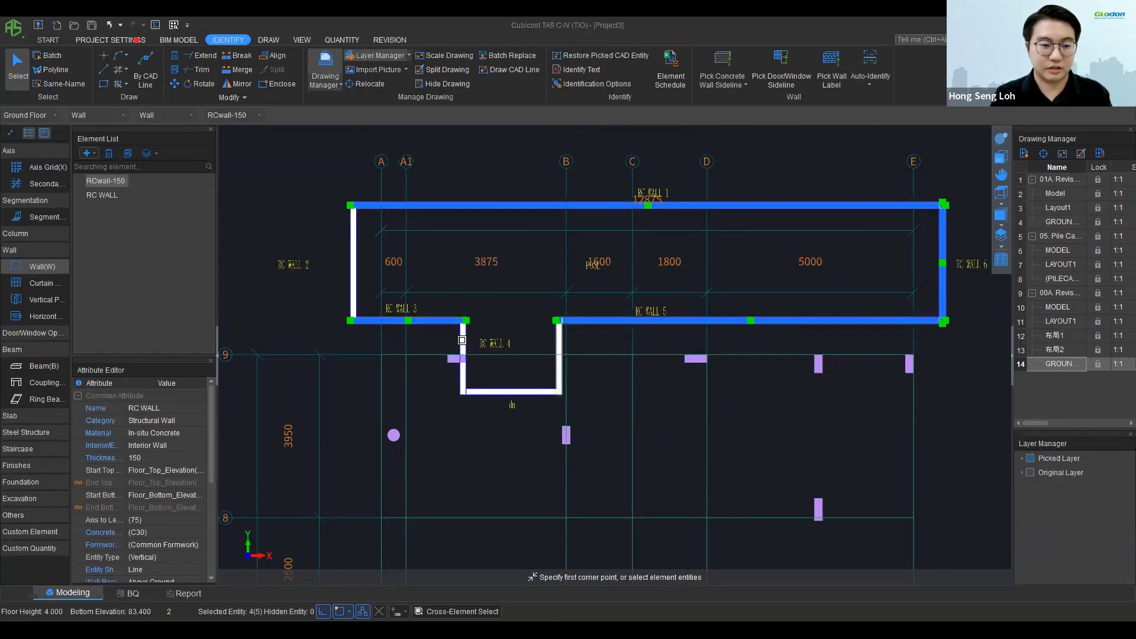
pyautogui.click(167, 406)
pyautogui.click(193, 406)
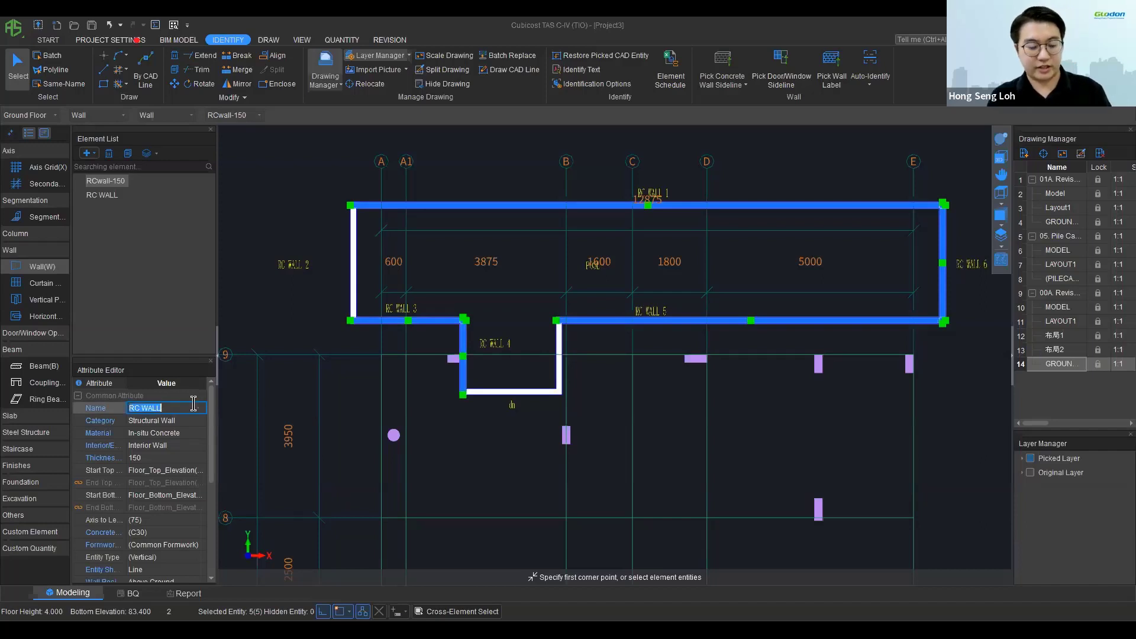
pyautogui.write('Swimm')
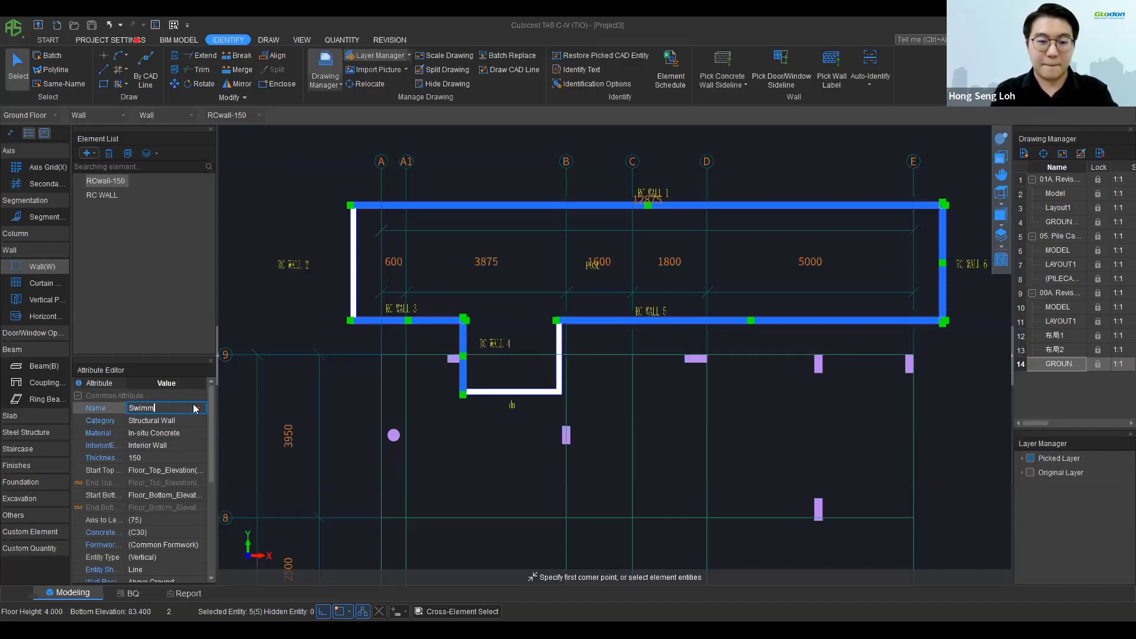
pyautogui.write('ing Pool')
pyautogui.press('Return')
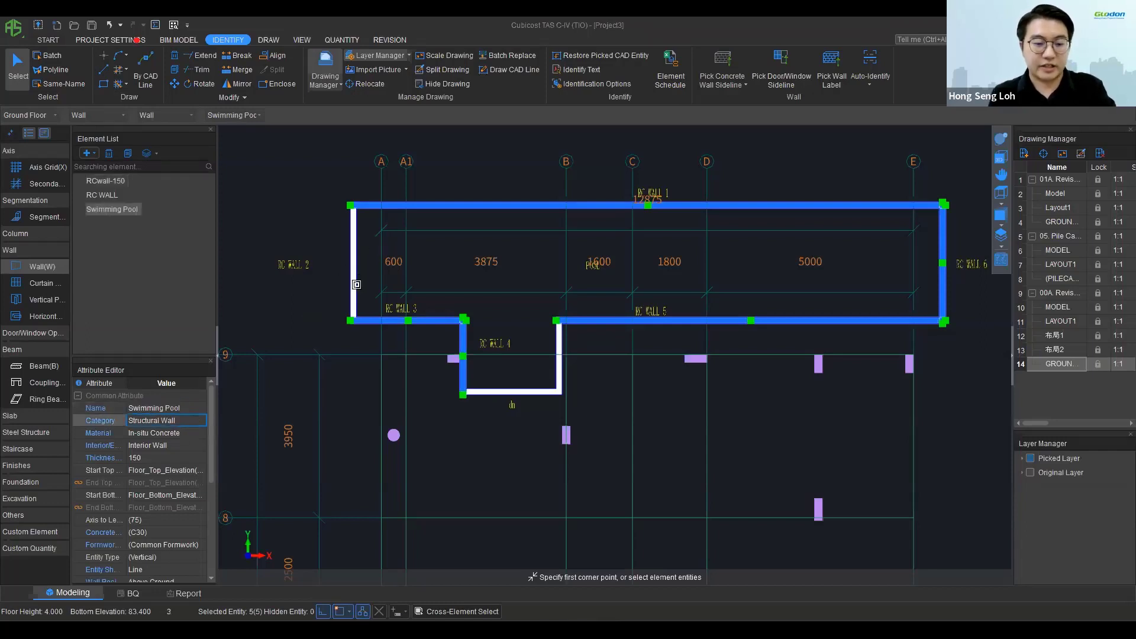
# Step: Reassign the pool's end wall beside grid A and the recess's closing wall below grid 9 to the Swimming Pool element
pyautogui.click(351, 263)
pyautogui.click(351, 263)
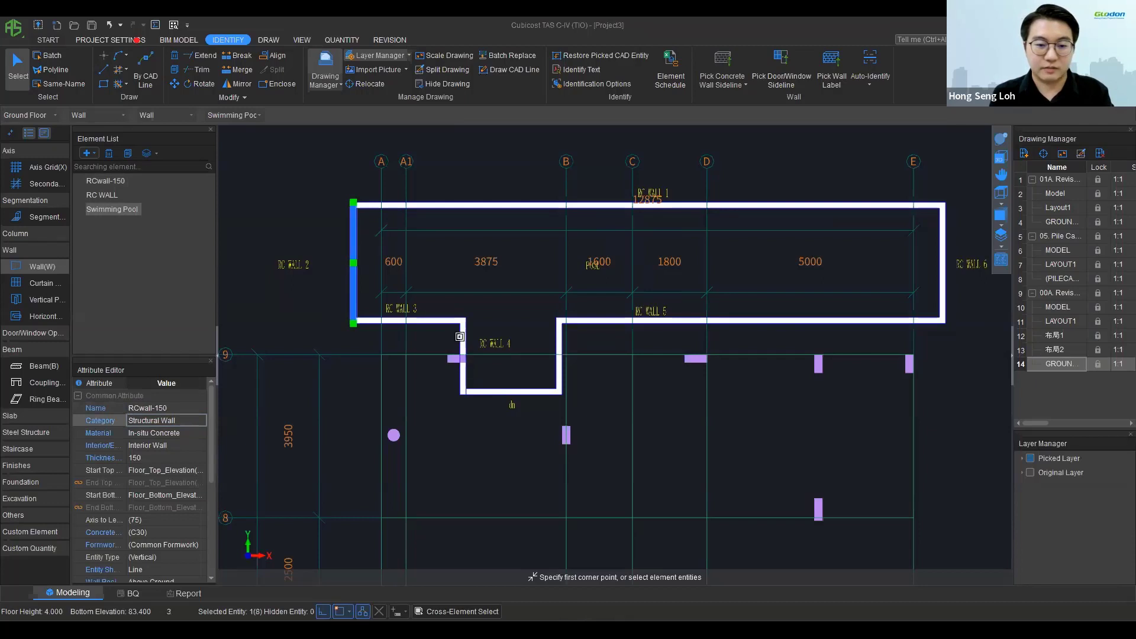
pyautogui.click(517, 391)
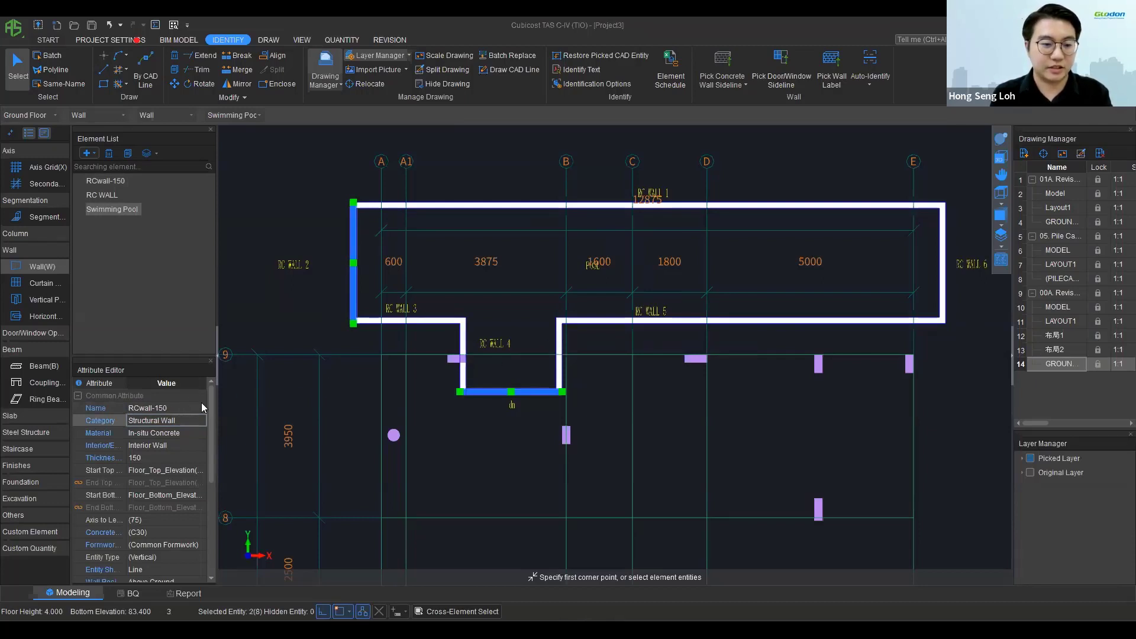
pyautogui.click(186, 448)
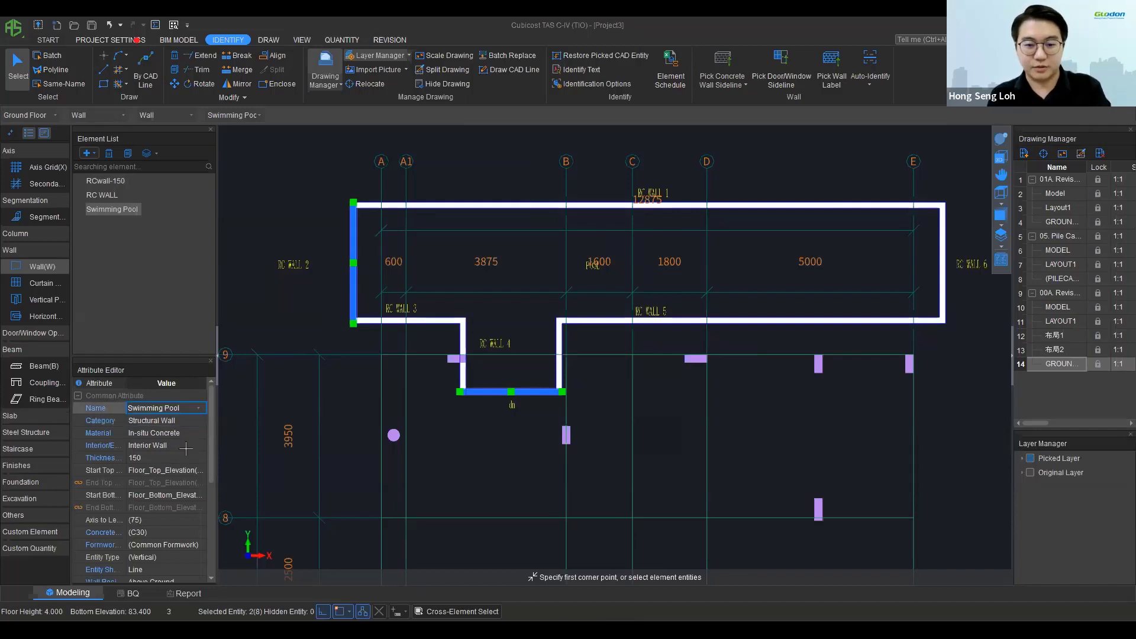
pyautogui.press('Return')
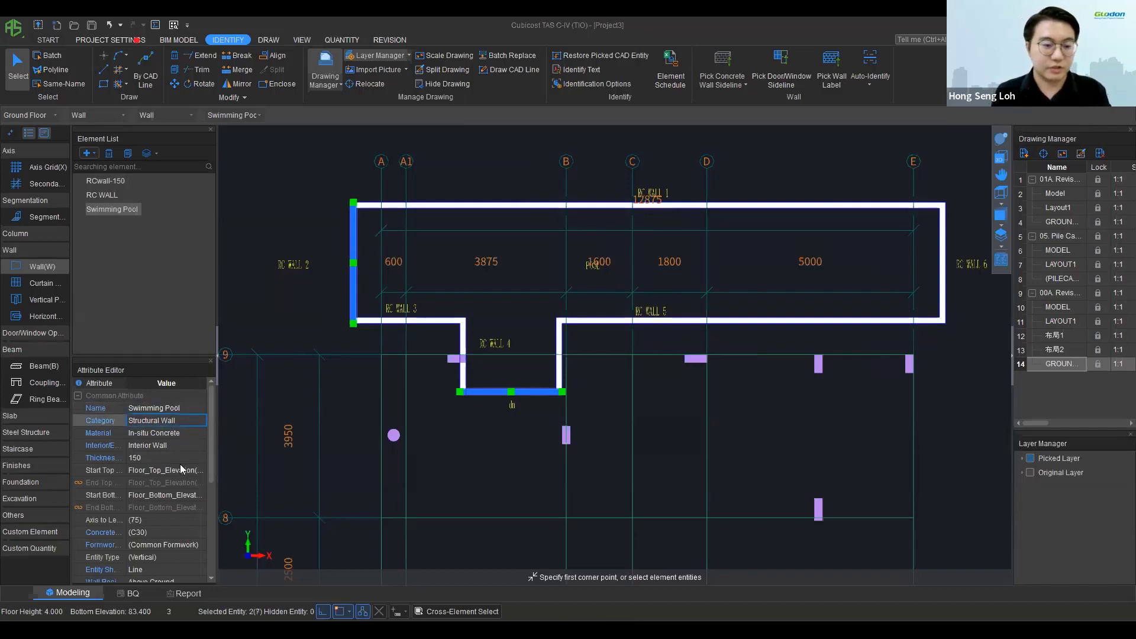
# Step: Find all Swimming Pool entities and reassign the missed recess wall beside grid B to that element
pyautogui.rightClick(133, 213)
pyautogui.click(180, 320)
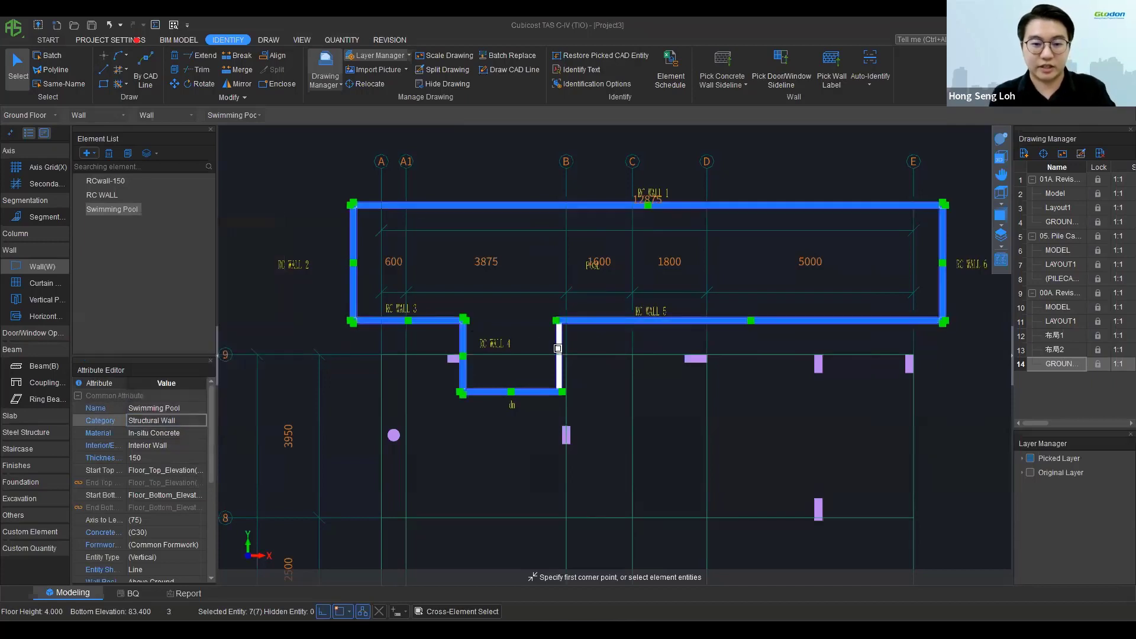
pyautogui.press('Escape')
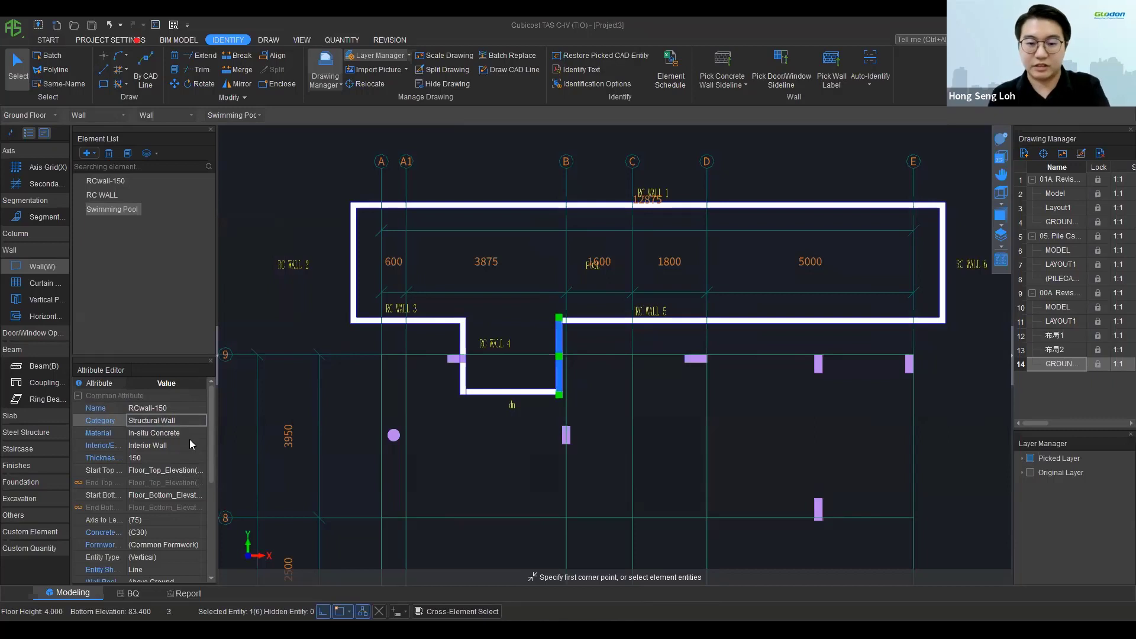
# Step: Select all Swimming Pool walls by element, set their start top elevation to Floor_Bottom_Elevation and their start bottom elevation below that level
pyautogui.rightClick(126, 209)
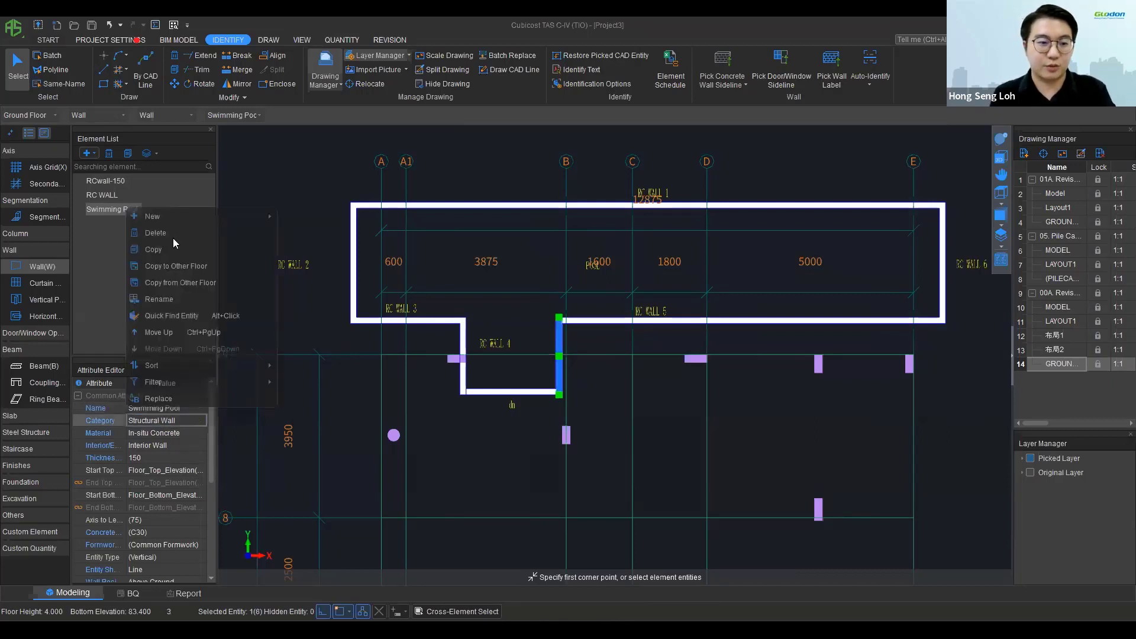
pyautogui.click(193, 314)
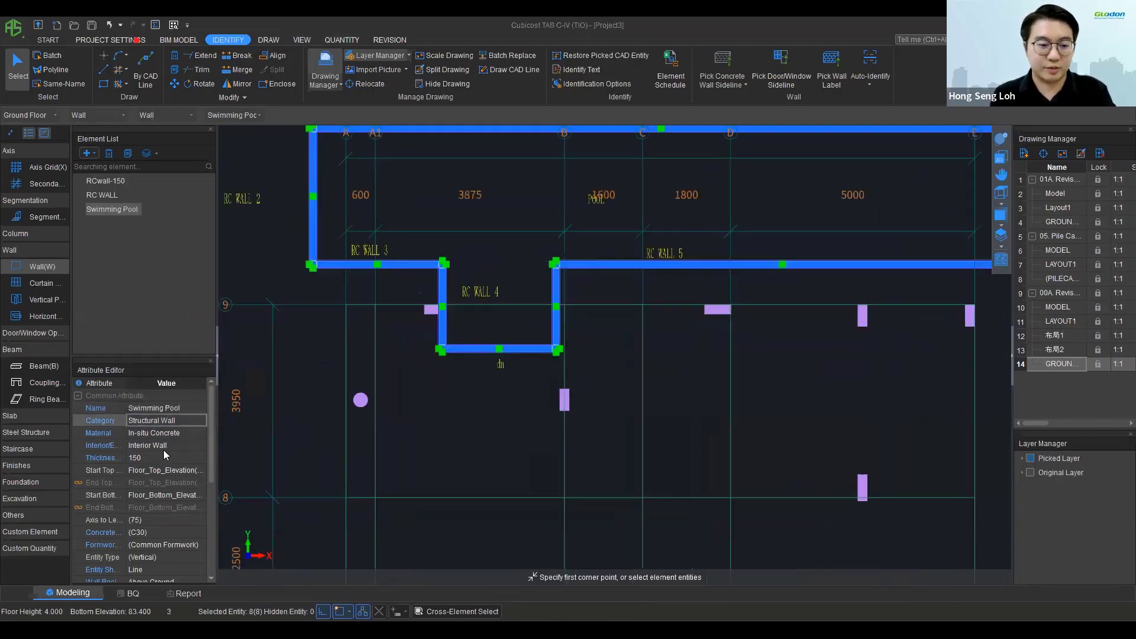
pyautogui.scroll(-1, 185, 454)
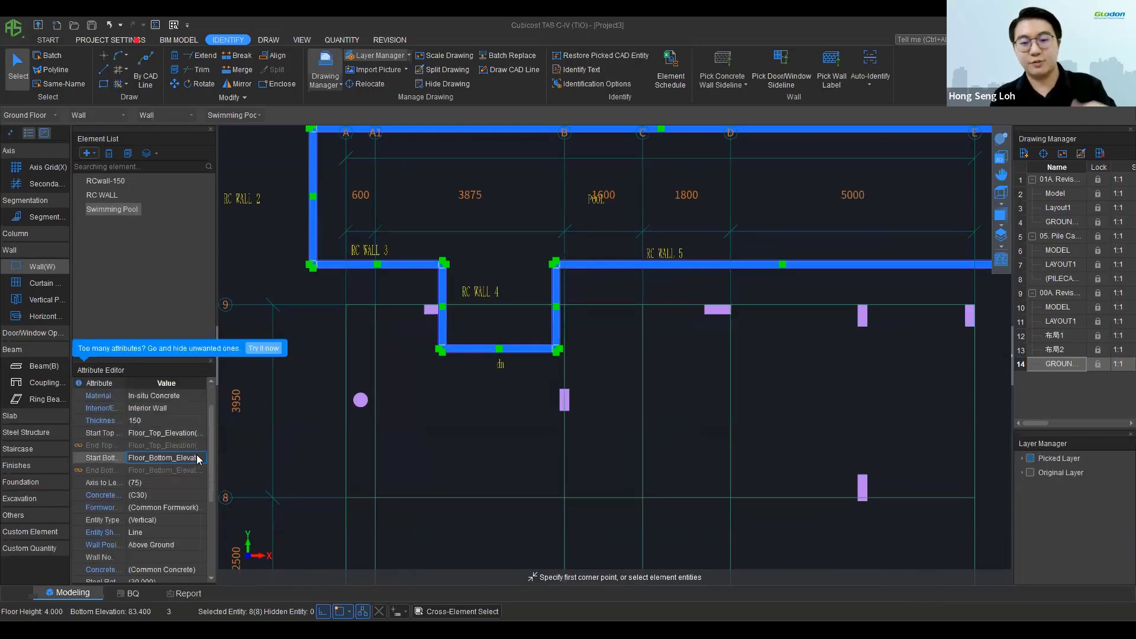
pyautogui.click(201, 459)
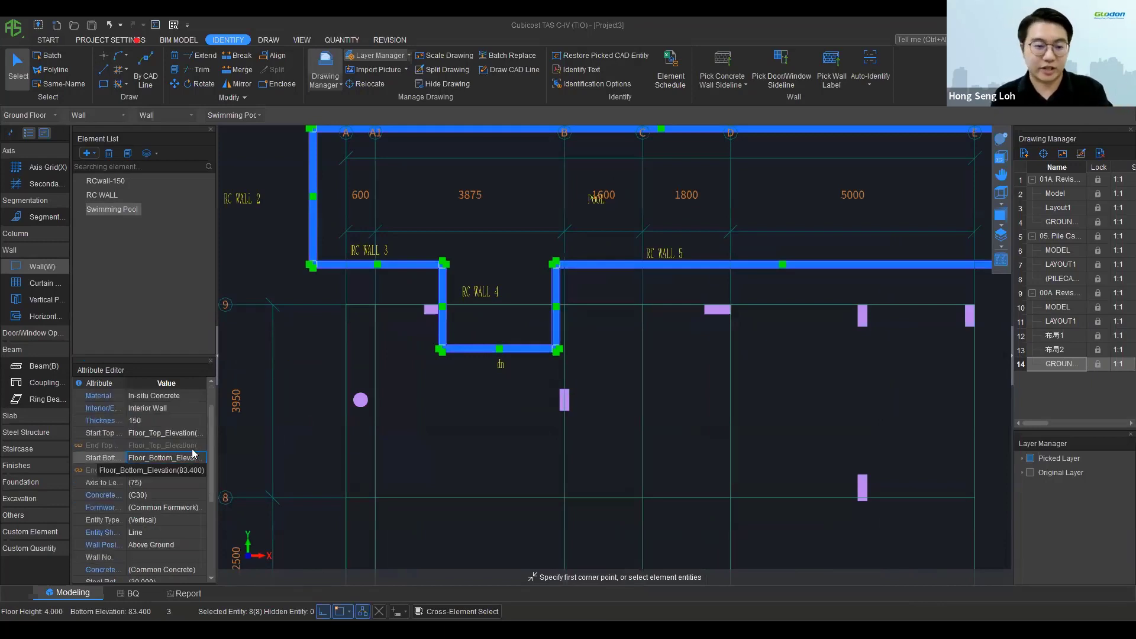
pyautogui.click(190, 458)
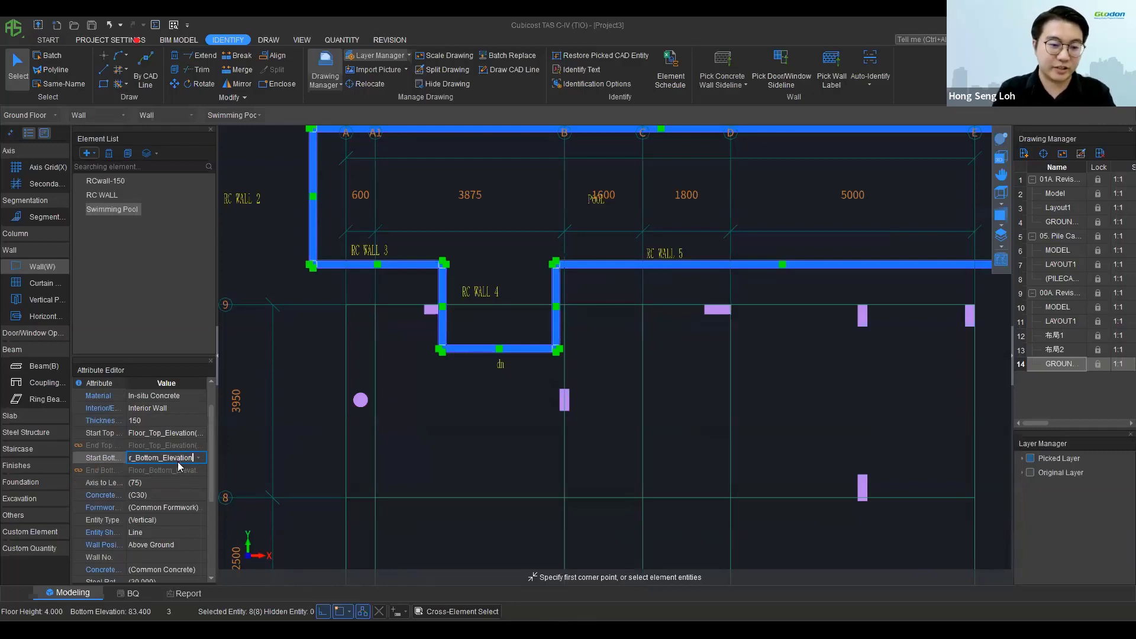
pyautogui.press('Return')
pyautogui.click(195, 433)
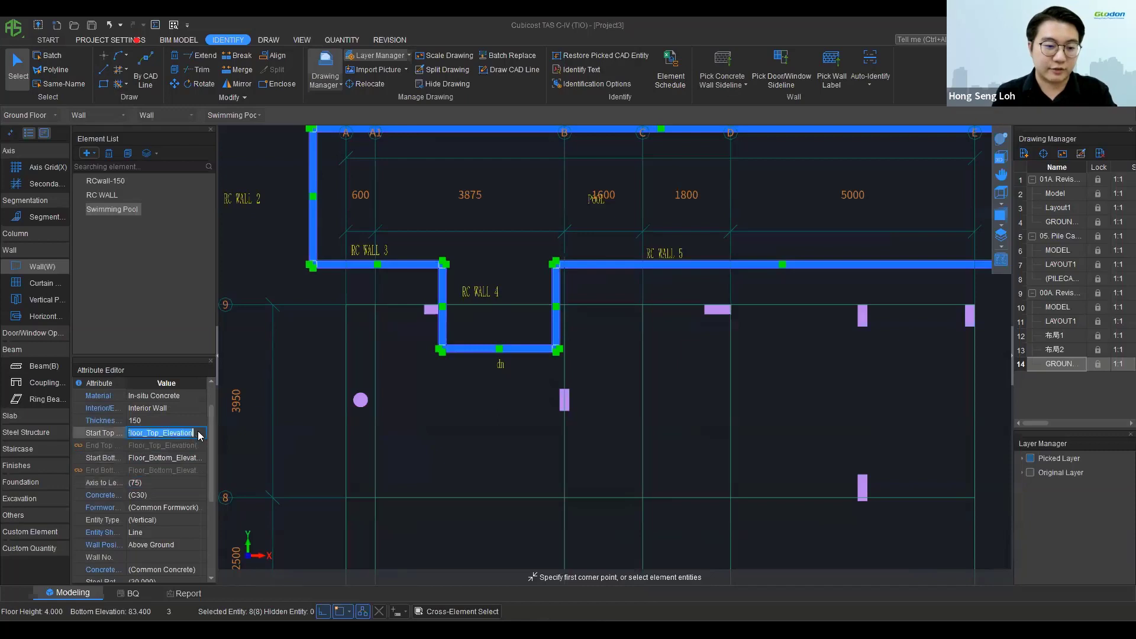
pyautogui.write('Floor_Bottom_Elevation')
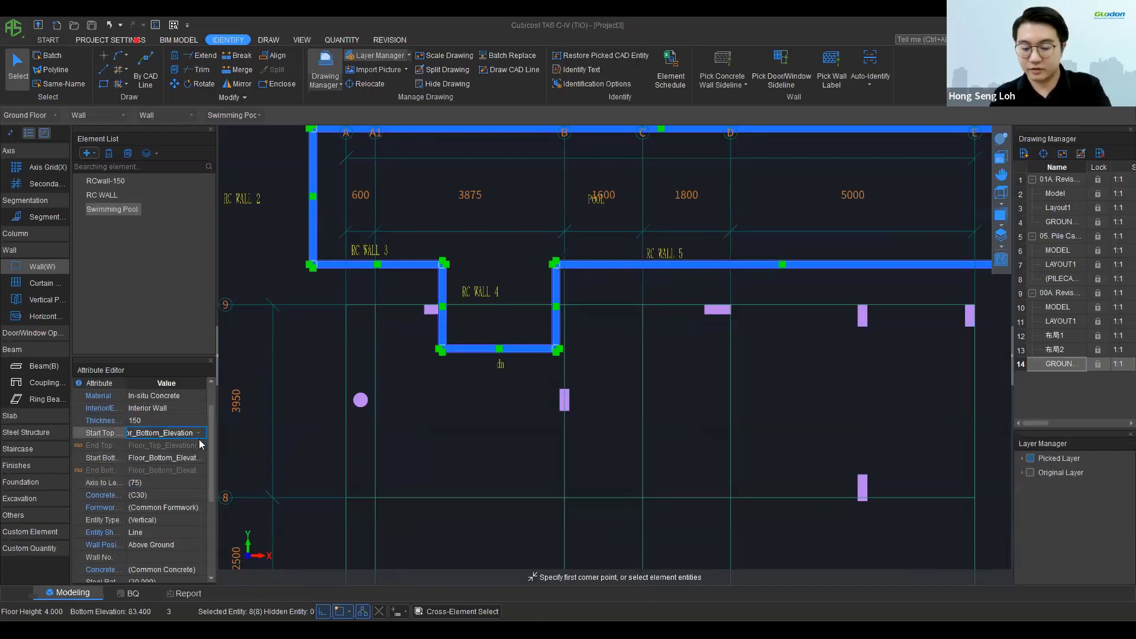
pyautogui.press('Return')
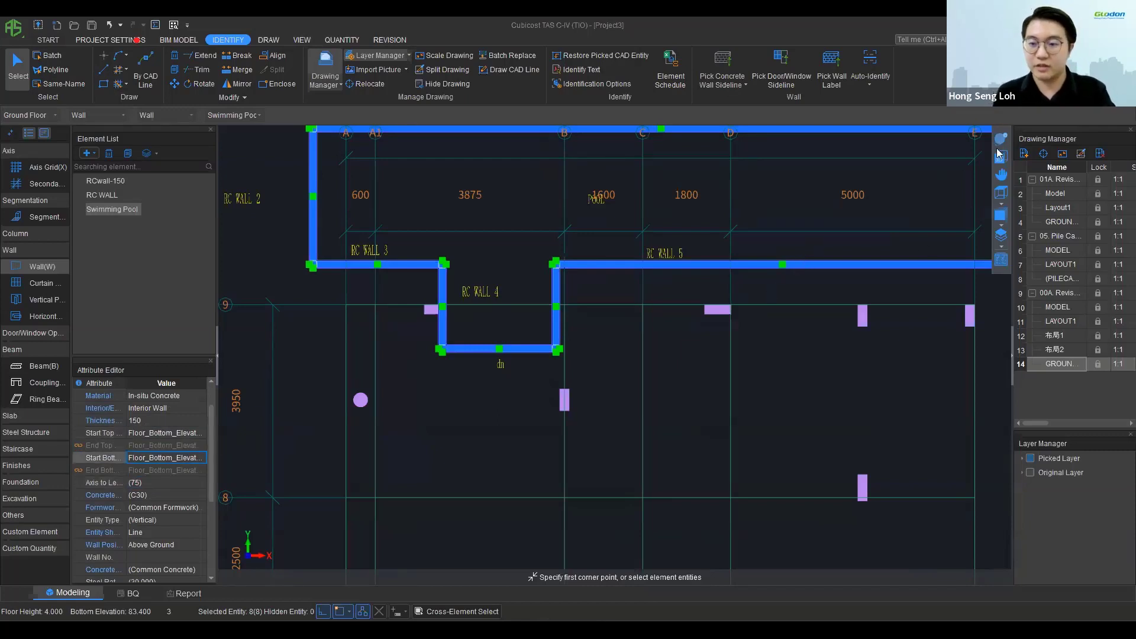
# Step: Inspect the pool walls in 3D against the columns and return to the plan view
pyautogui.click(1000, 155)
pyautogui.moveTo(855, 222); pyautogui.dragTo(824, 293)
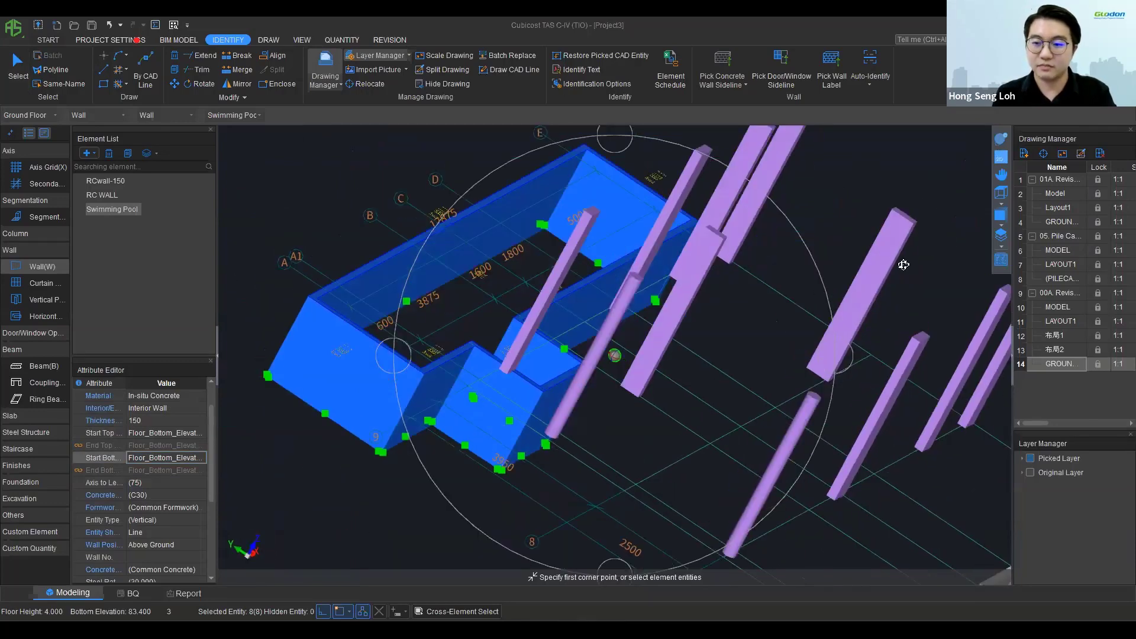
pyautogui.click(995, 160)
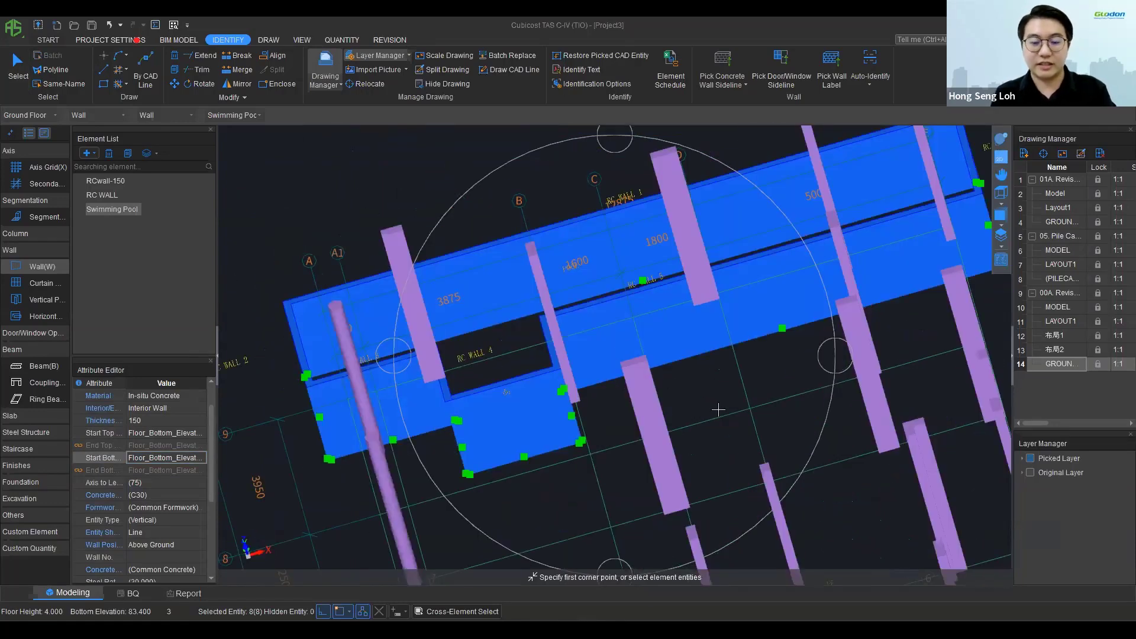
pyautogui.hotkey('ctrl', '2')
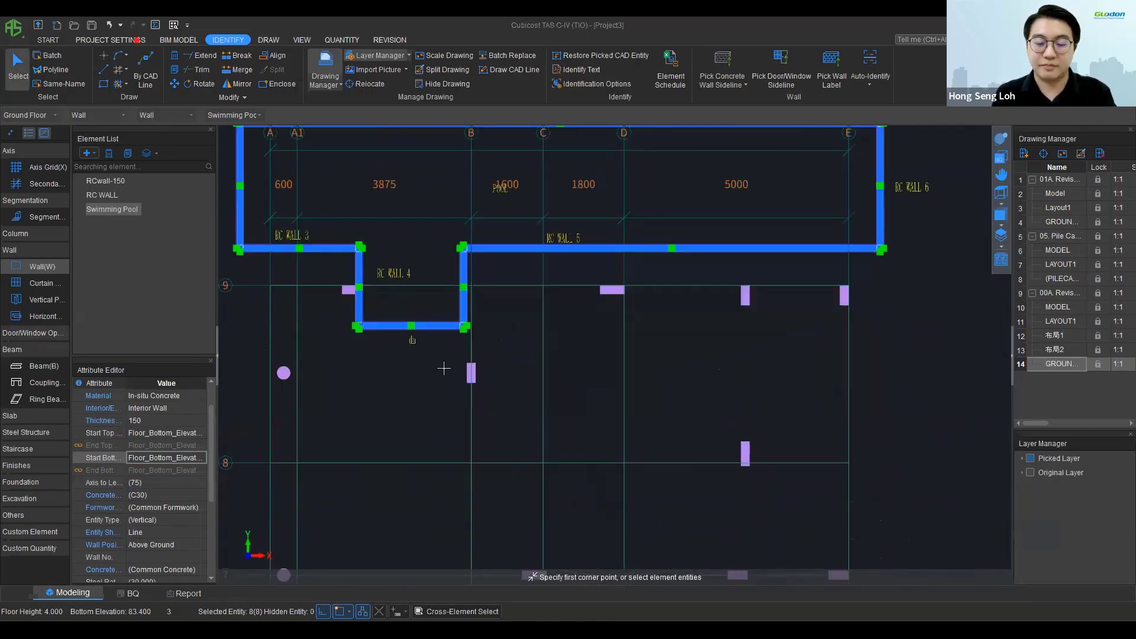
# Step: Make Beam the active element type and pick the ground beam outlines by layer as beam sidelines
pyautogui.press('b')
pyautogui.scroll(1, 550, 296)
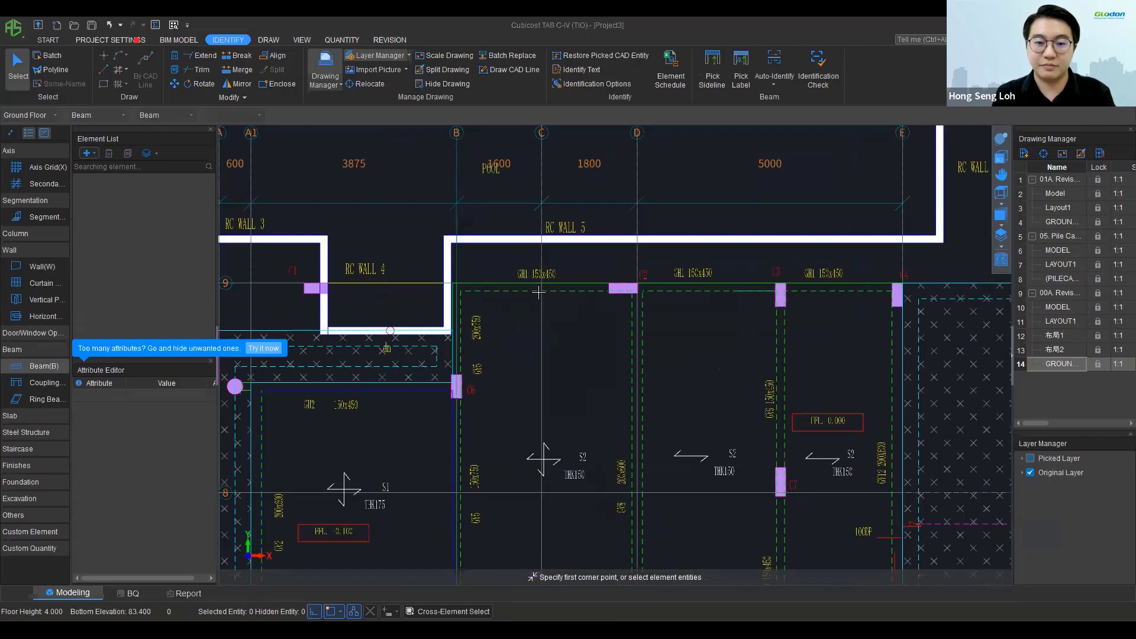
pyautogui.click(696, 84)
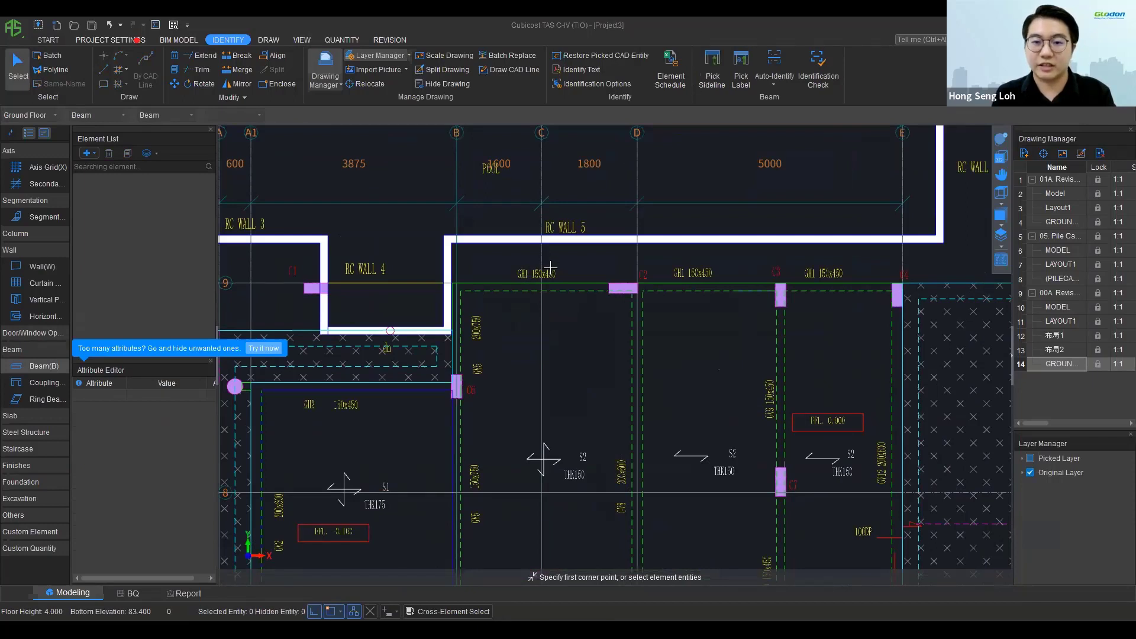
pyautogui.scroll(2, 550, 266)
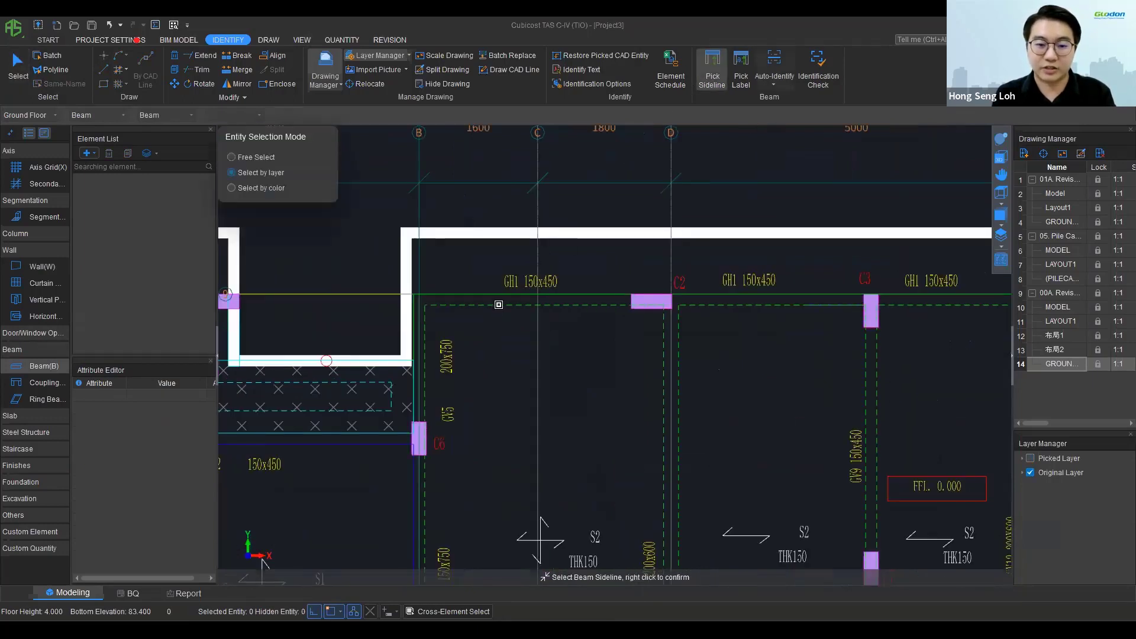
pyautogui.scroll(-3, 492, 386)
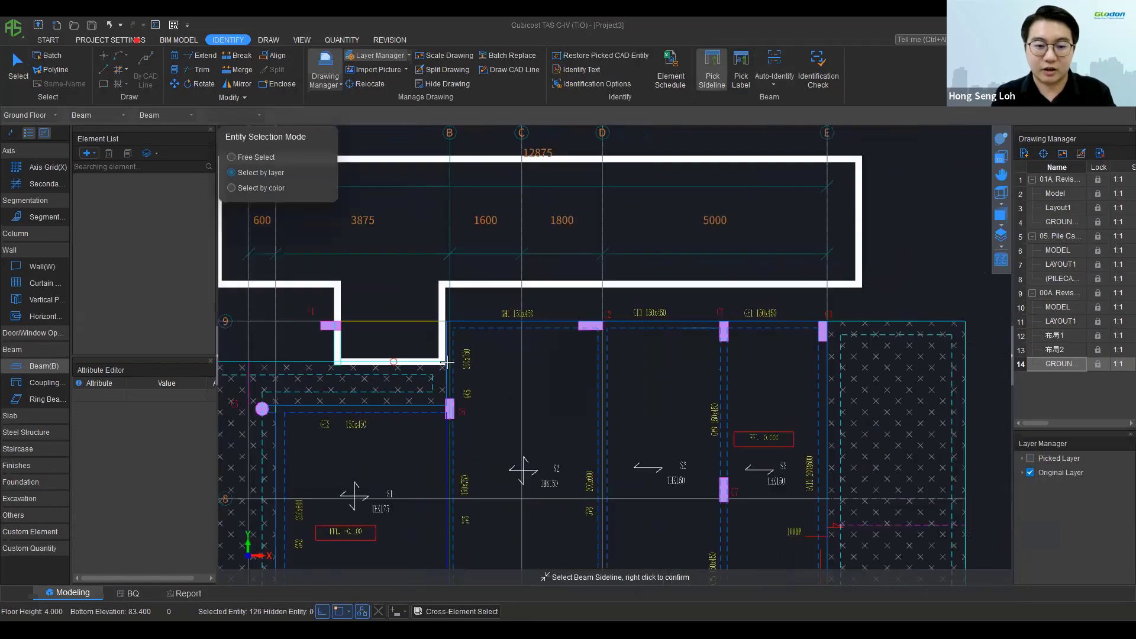
pyautogui.click(451, 358)
pyautogui.scroll(3, 526, 321)
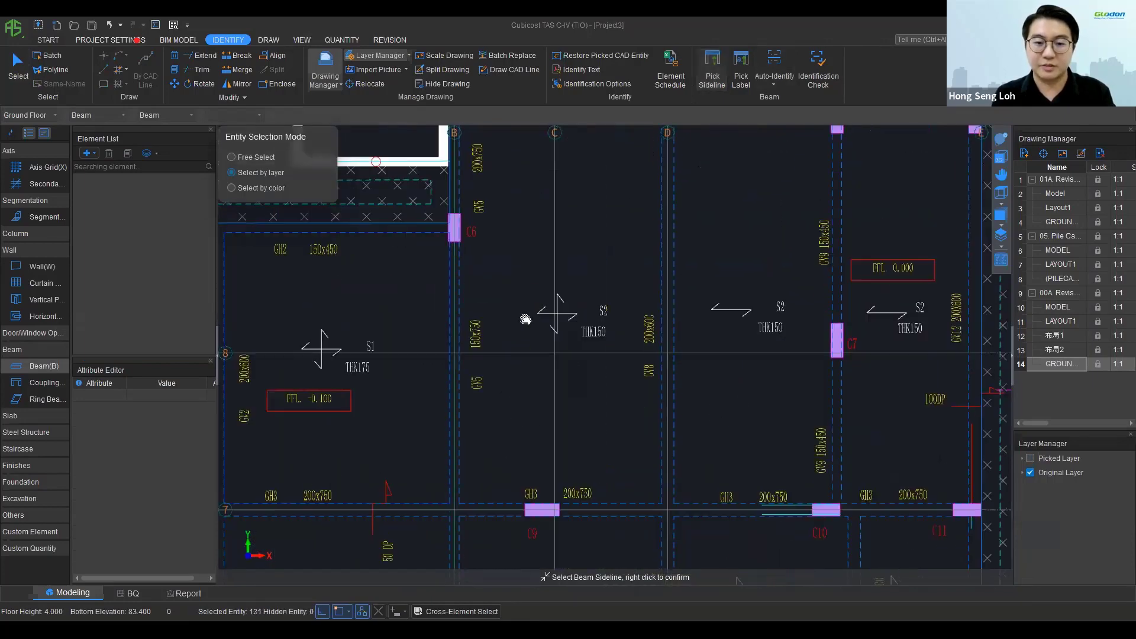
# Step: Pick the beam labels, auto-identify the Ground Floor beams from the picked lines and view them in 3D
pyautogui.click(733, 65)
pyautogui.click(774, 64)
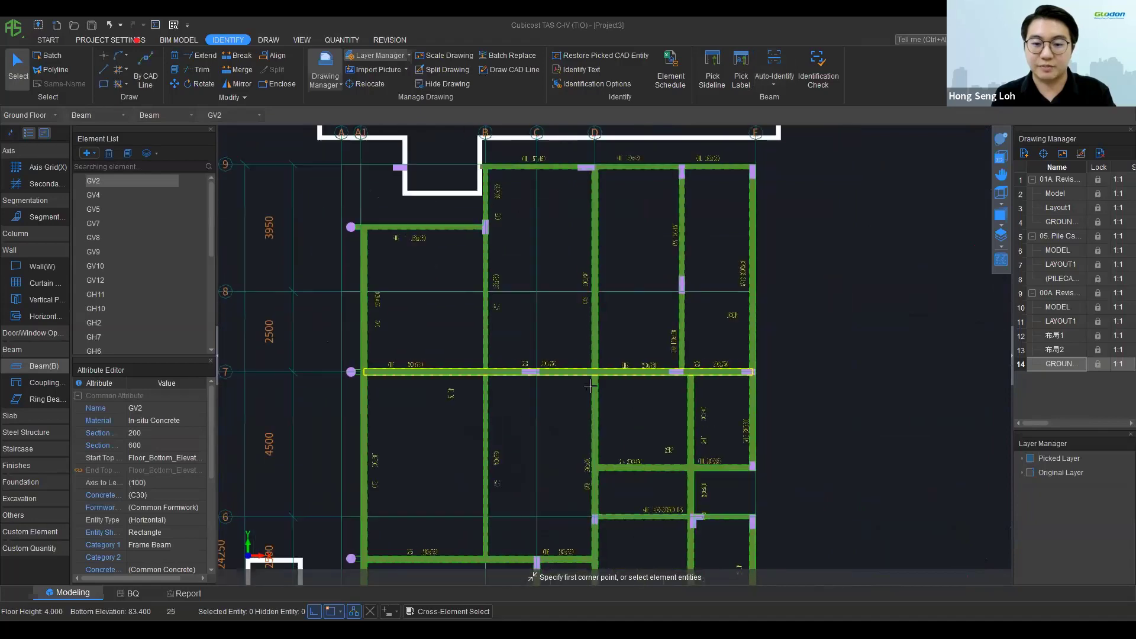
pyautogui.click(1000, 157)
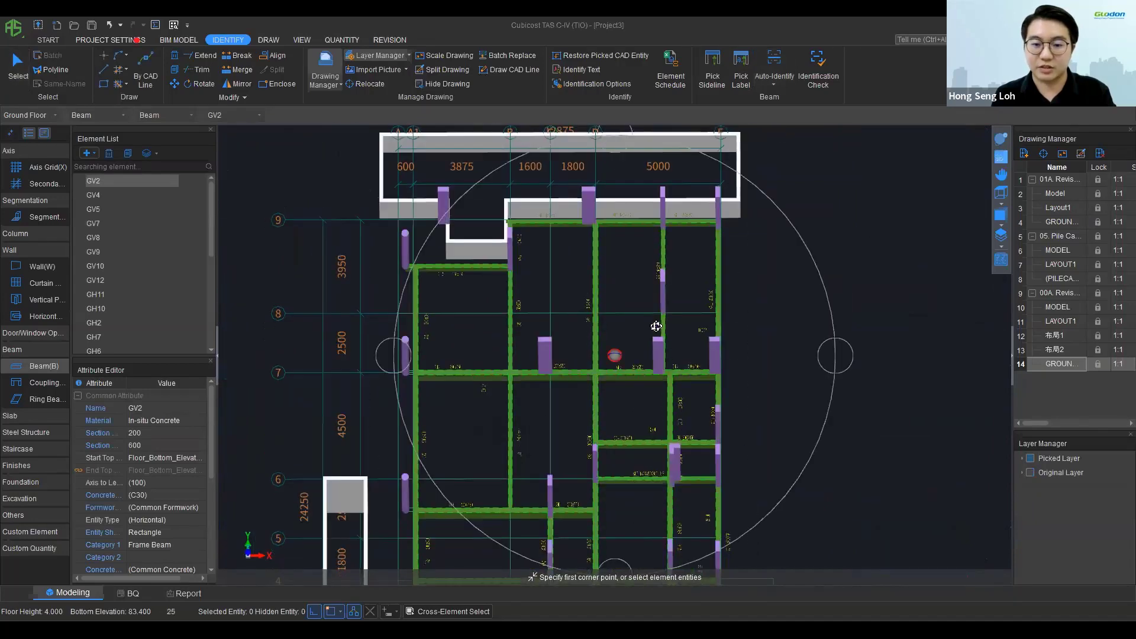
pyautogui.moveTo(606, 313); pyautogui.dragTo(663, 290)
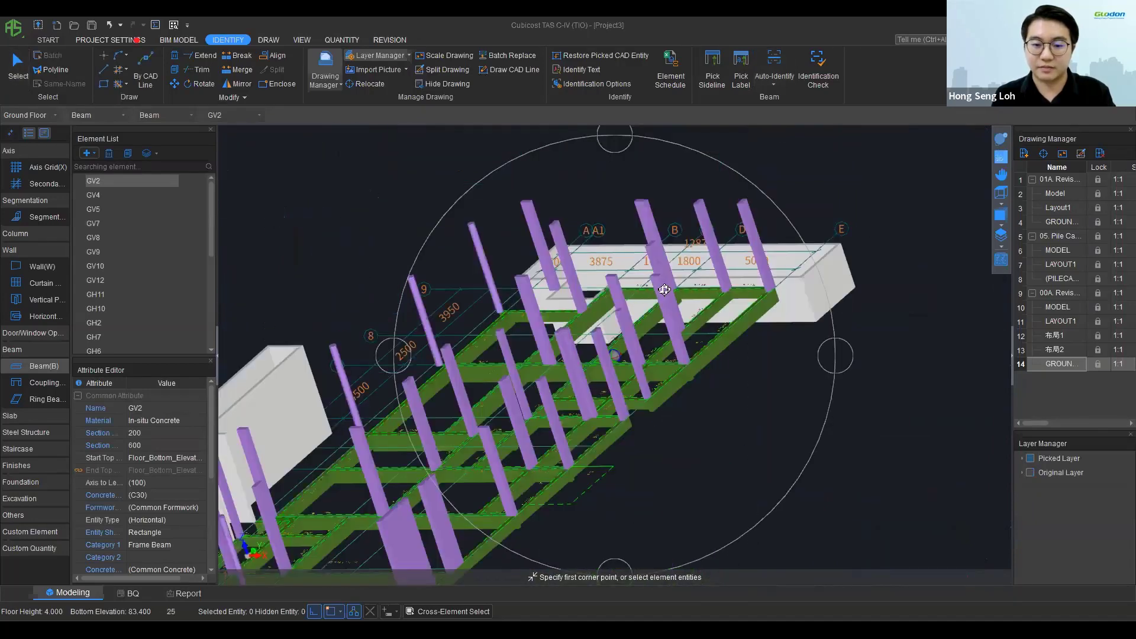
# Step: Try turning the short beam nearest the GROUND FLOOR PLAN title into an upward arched beam with a 1000 height of arch
pyautogui.click(1000, 157)
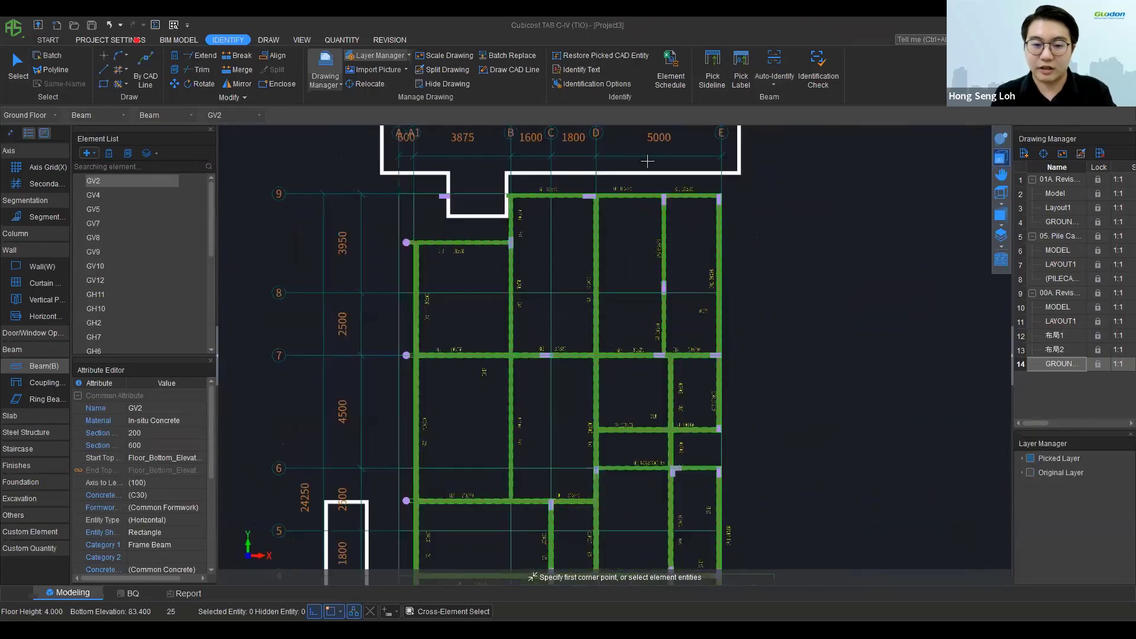
pyautogui.scroll(8, 519, 461)
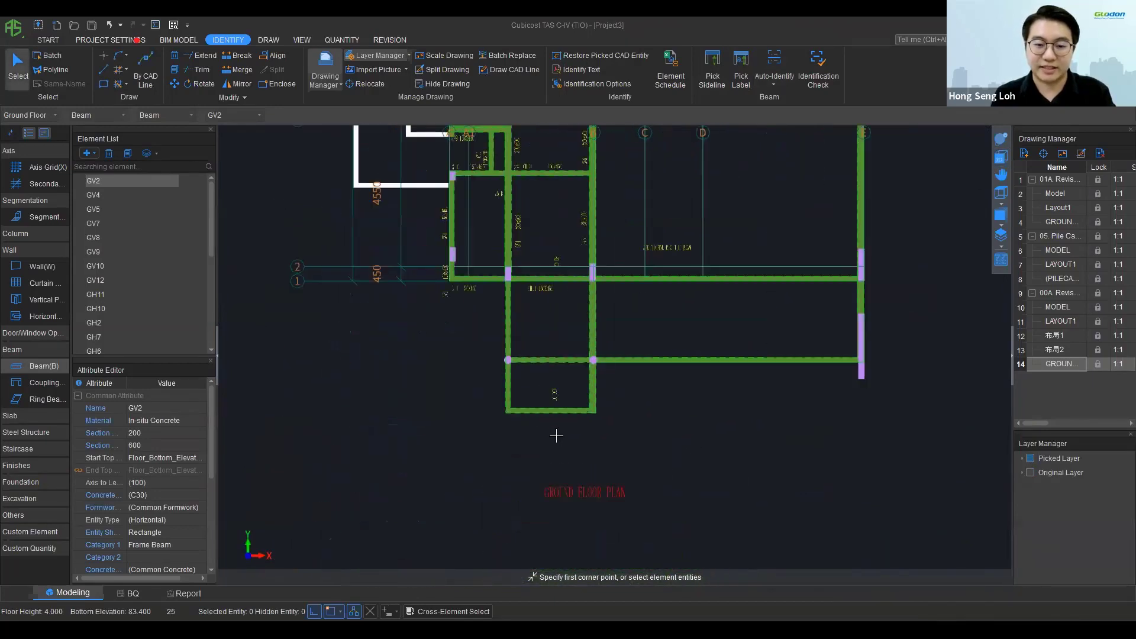
pyautogui.click(1000, 158)
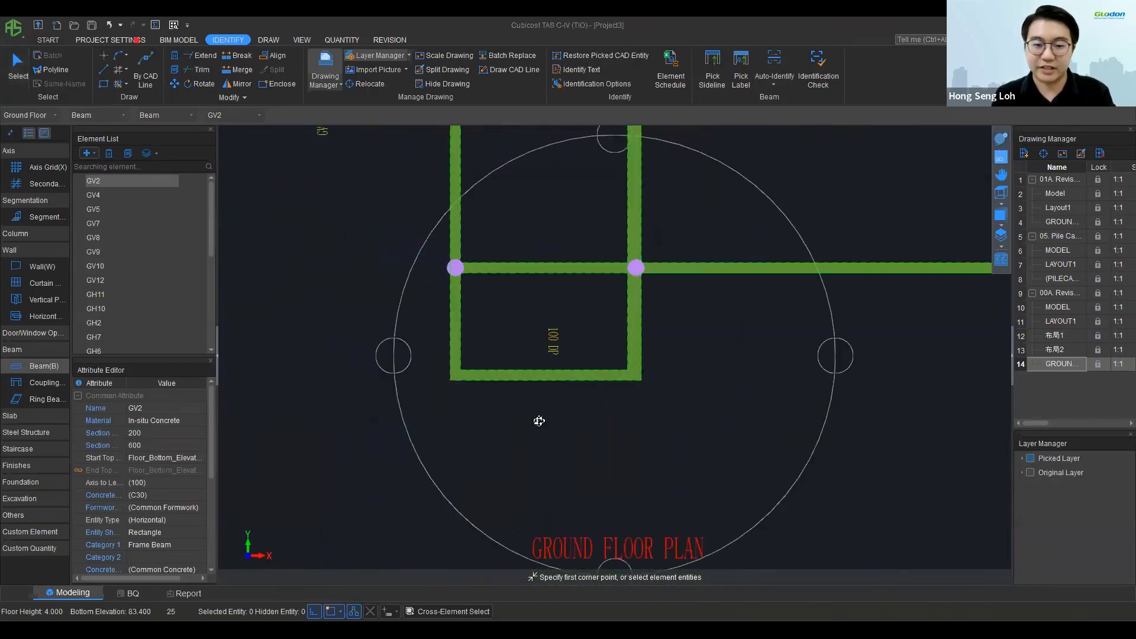
pyautogui.moveTo(538, 416); pyautogui.dragTo(580, 397)
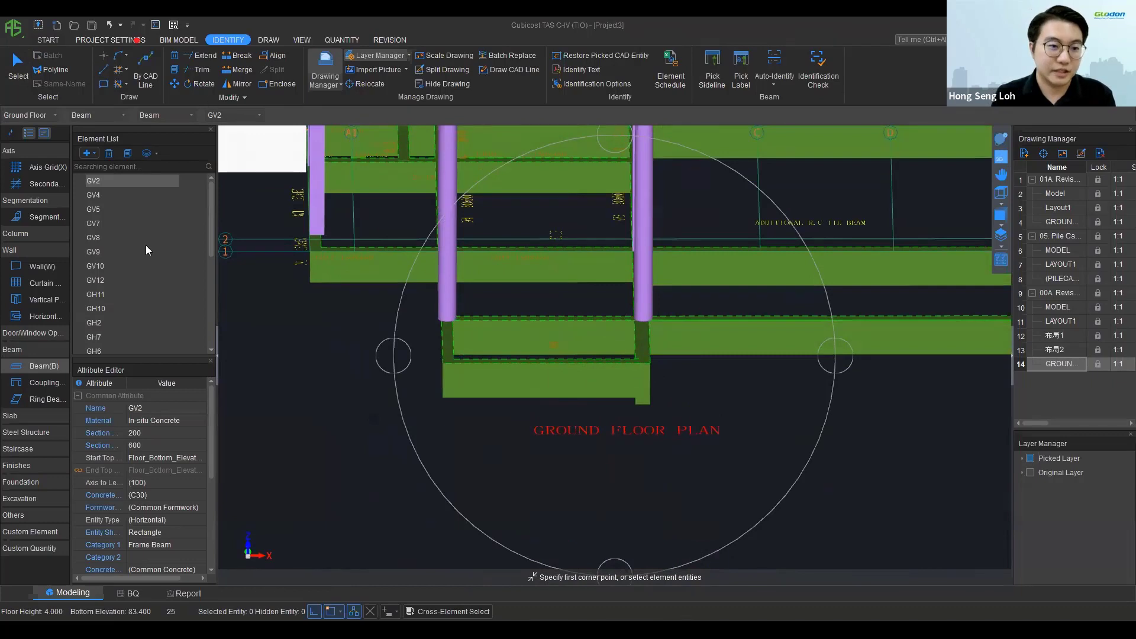
pyautogui.click(279, 40)
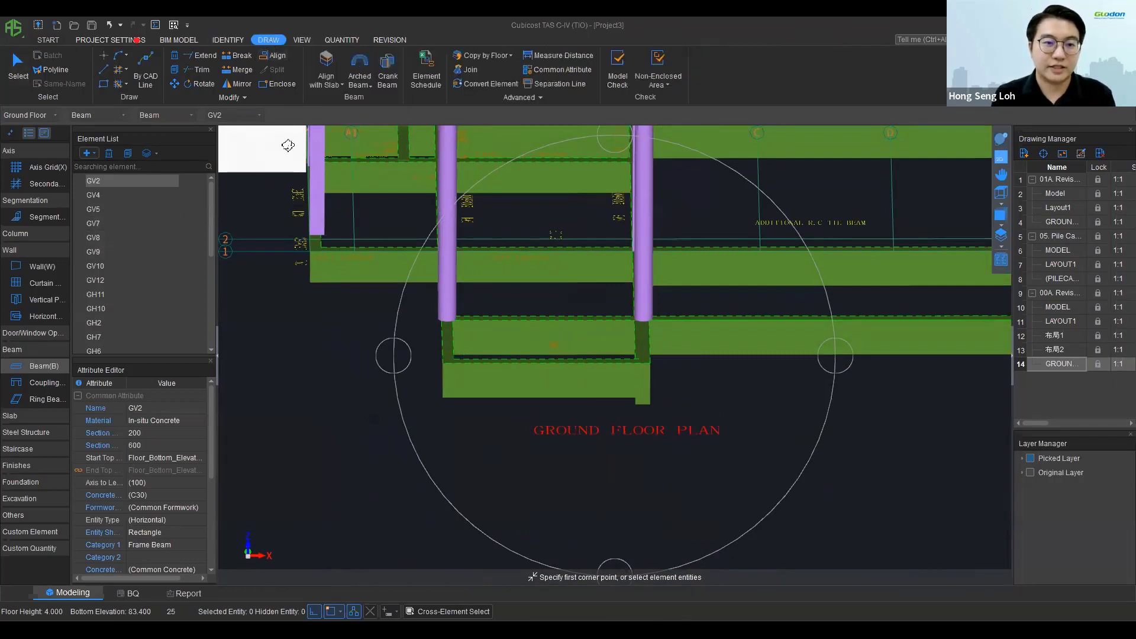
pyautogui.click(358, 65)
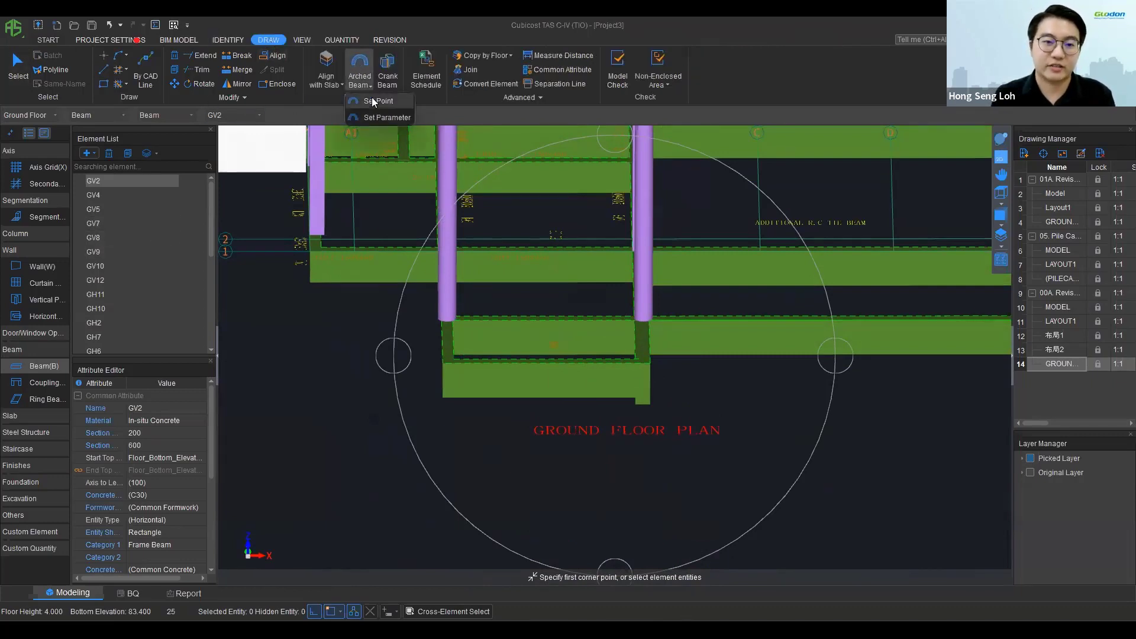
pyautogui.click(544, 384)
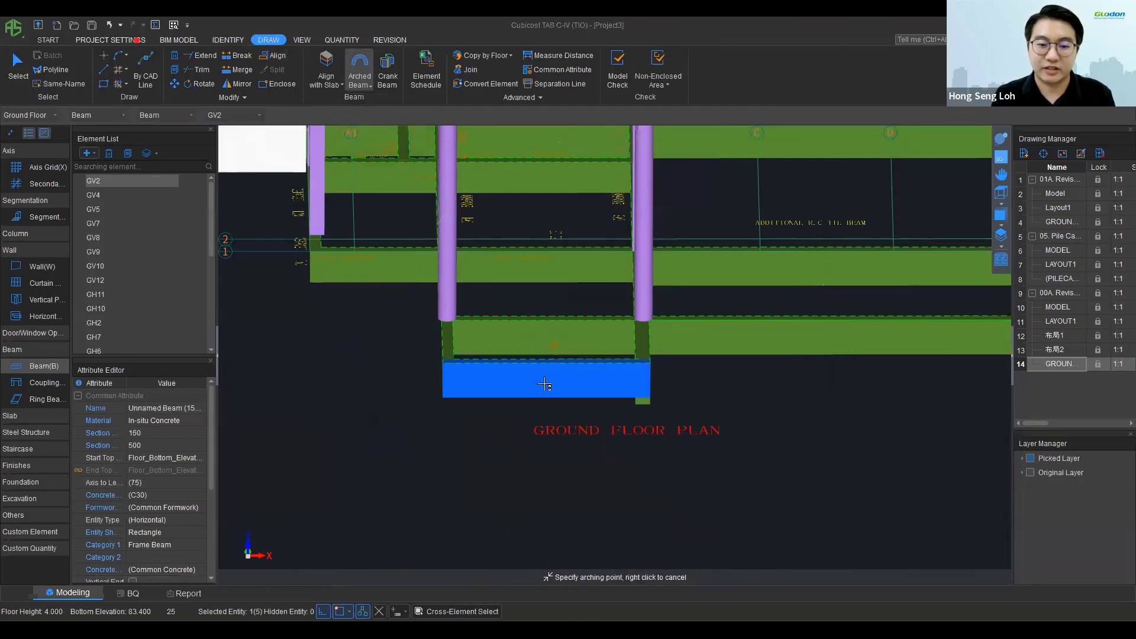
pyautogui.click(544, 384)
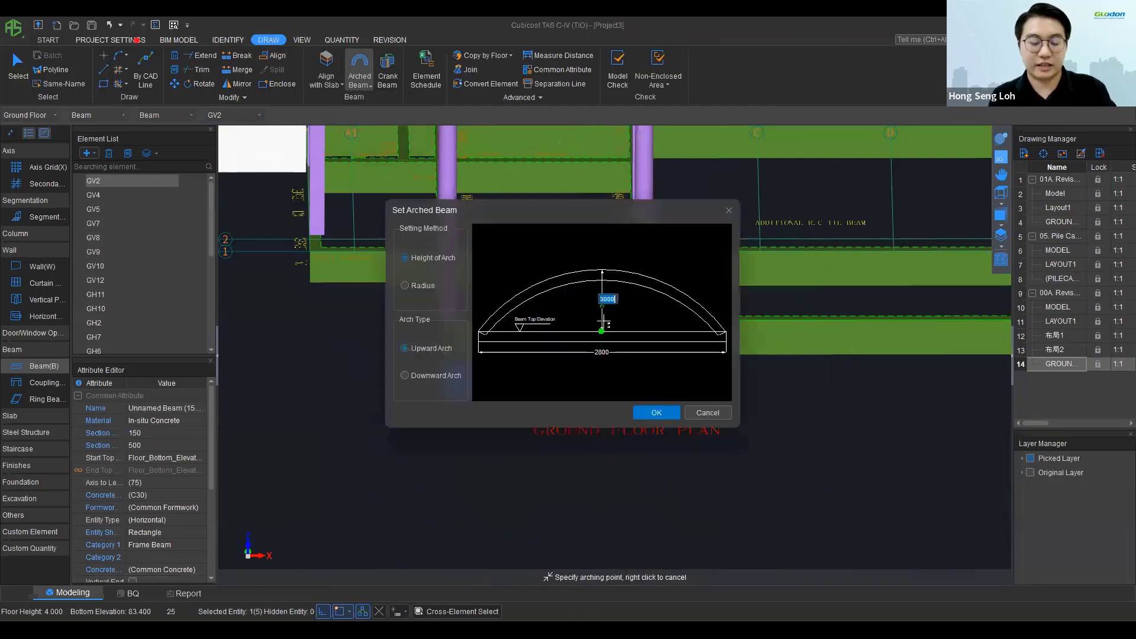
pyautogui.write('1000')
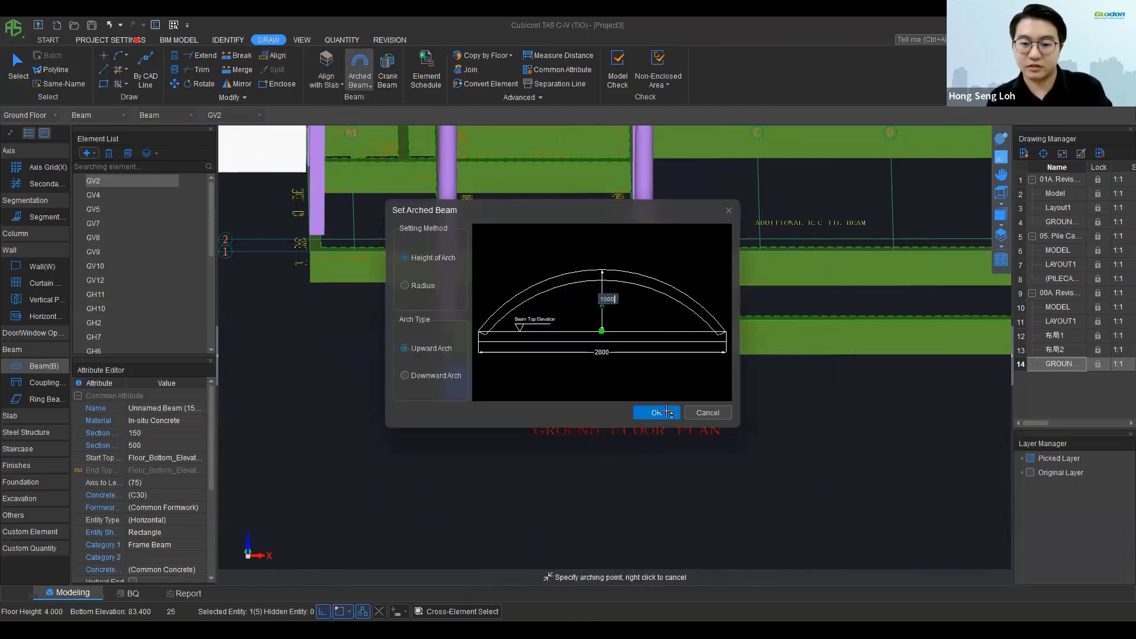
pyautogui.click(665, 411)
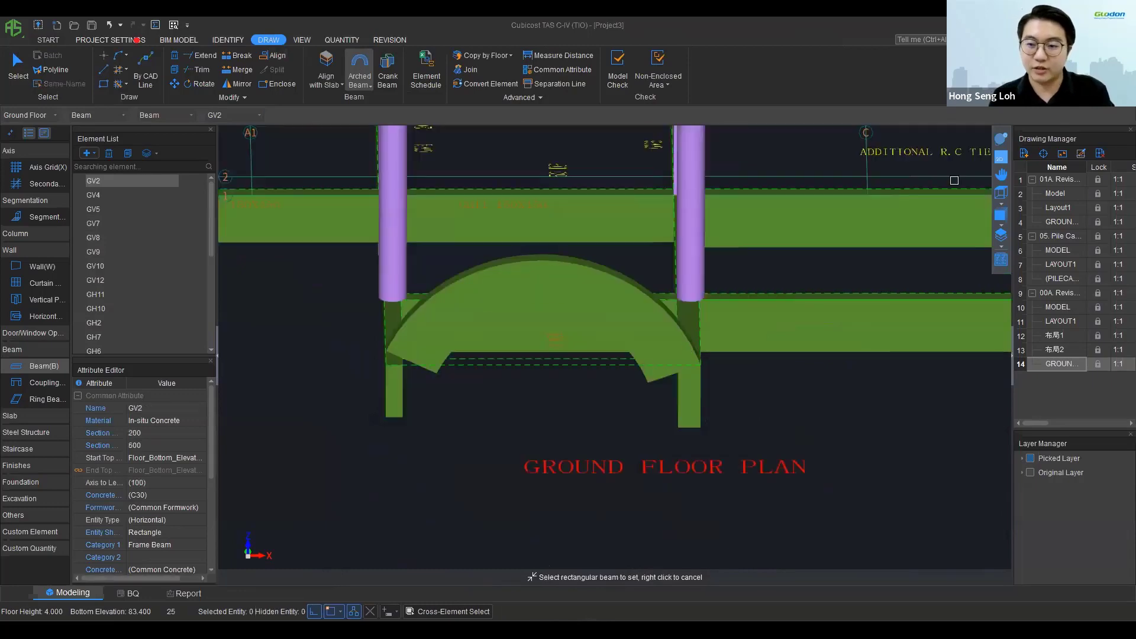
# Step: Inspect the arched beam from above and in 3D and undo the arch
pyautogui.keyDown('shift'); pyautogui.moveTo(784, 387); pyautogui.dragTo(108, 51, button='middle'); pyautogui.keyUp('shift')
pyautogui.moveTo(108, 51); pyautogui.dragTo(909, 227)
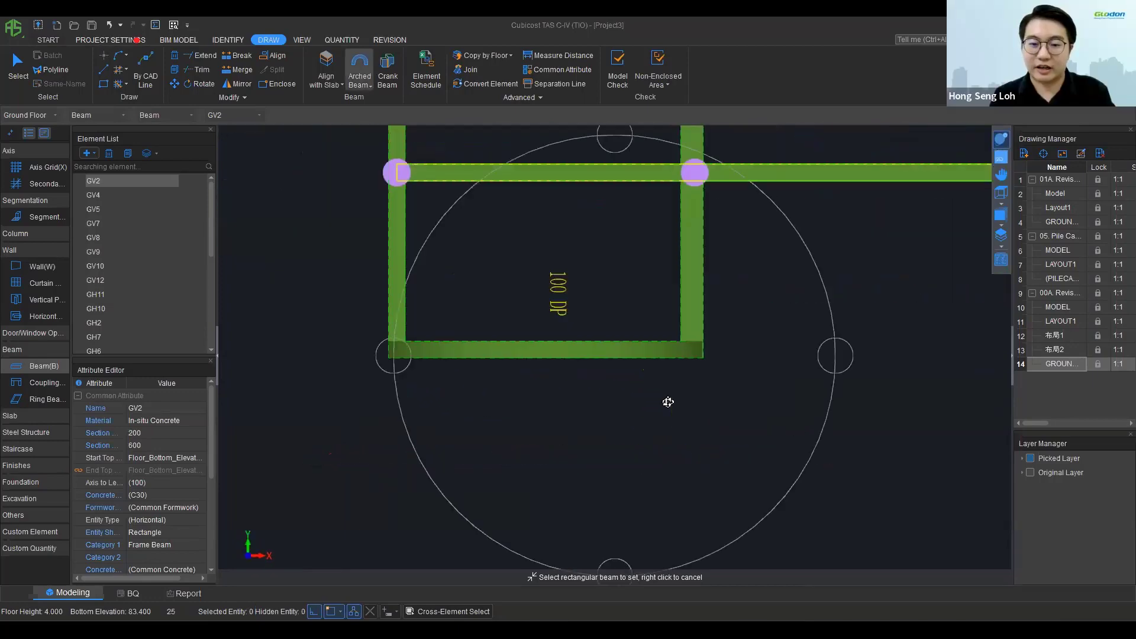
pyautogui.moveTo(668, 402); pyautogui.dragTo(668, 305)
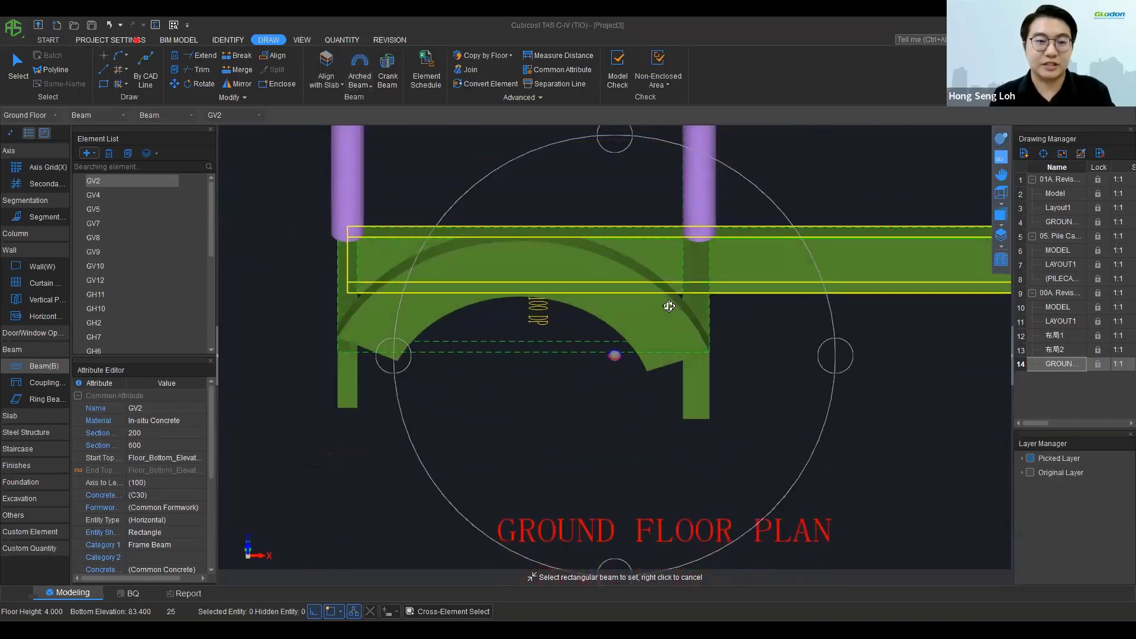
pyautogui.click(113, 24)
pyautogui.scroll(-1, 461, 309)
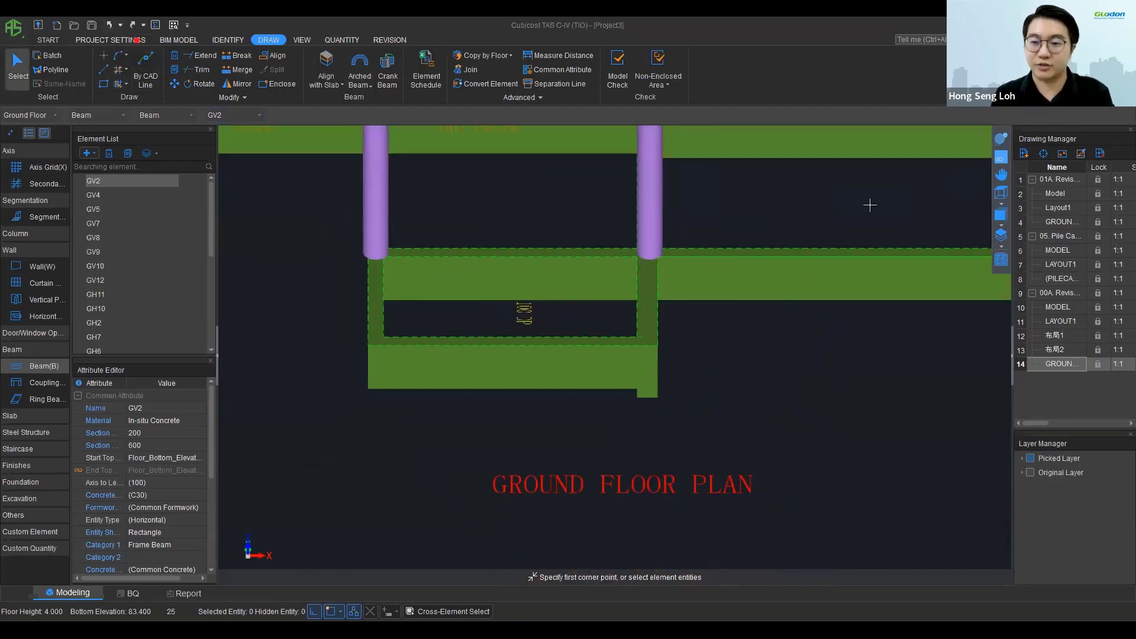
pyautogui.moveTo(664, 308); pyautogui.dragTo(735, 470, button='middle')
pyautogui.scroll(-1, 651, 394)
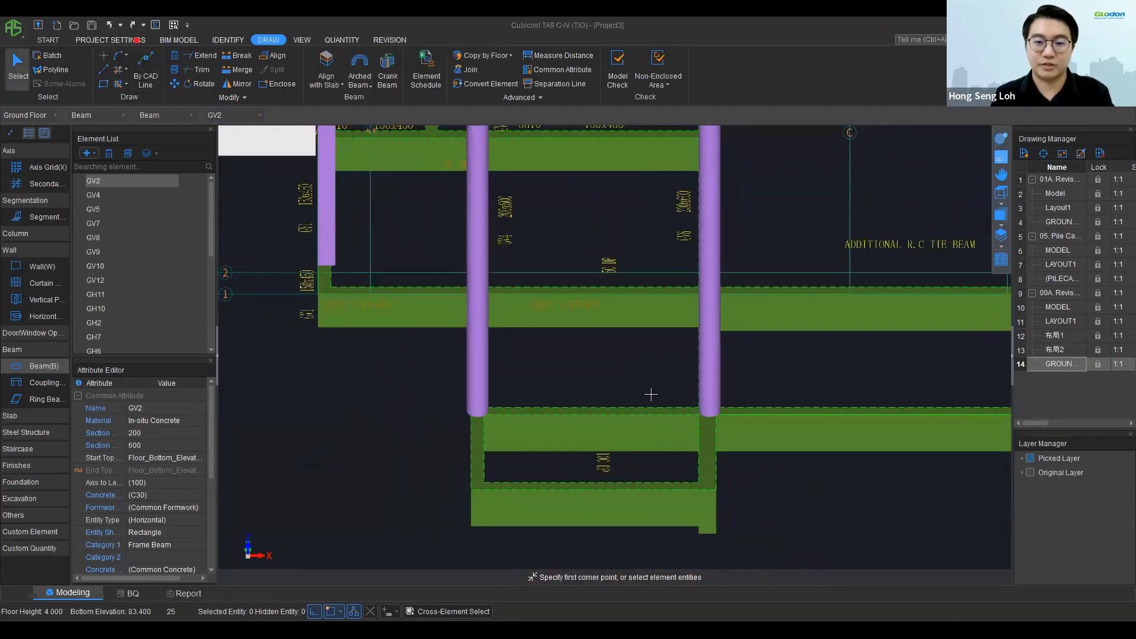
pyautogui.scroll(-1, 650, 394)
pyautogui.moveTo(634, 385); pyautogui.dragTo(596, 392, button='middle')
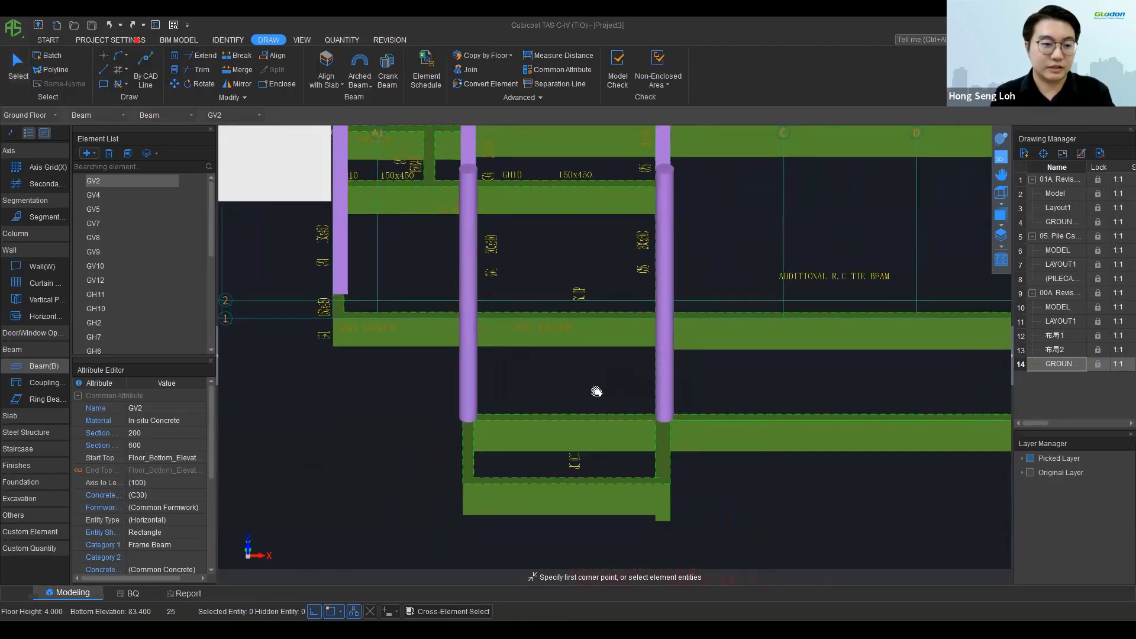
# Step: Make Column the active element type and try setting round column C29 as a sloping column by a slope angle of 60
pyautogui.click(45, 233)
pyautogui.click(49, 249)
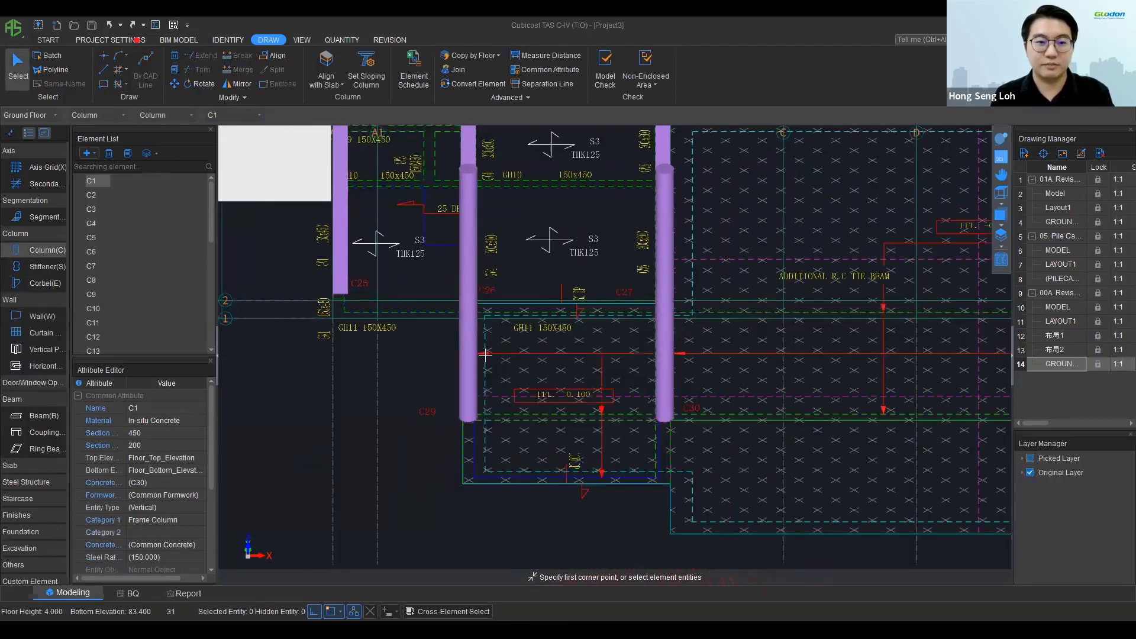
pyautogui.scroll(-3, 520, 358)
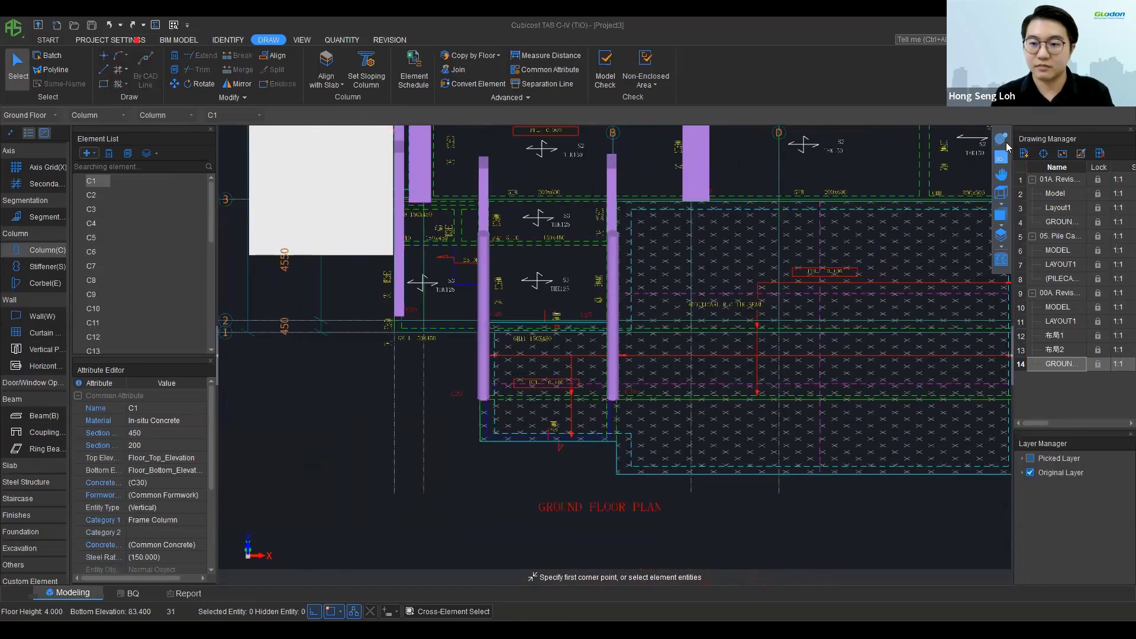
pyautogui.moveTo(483, 419); pyautogui.dragTo(500, 345, button='middle')
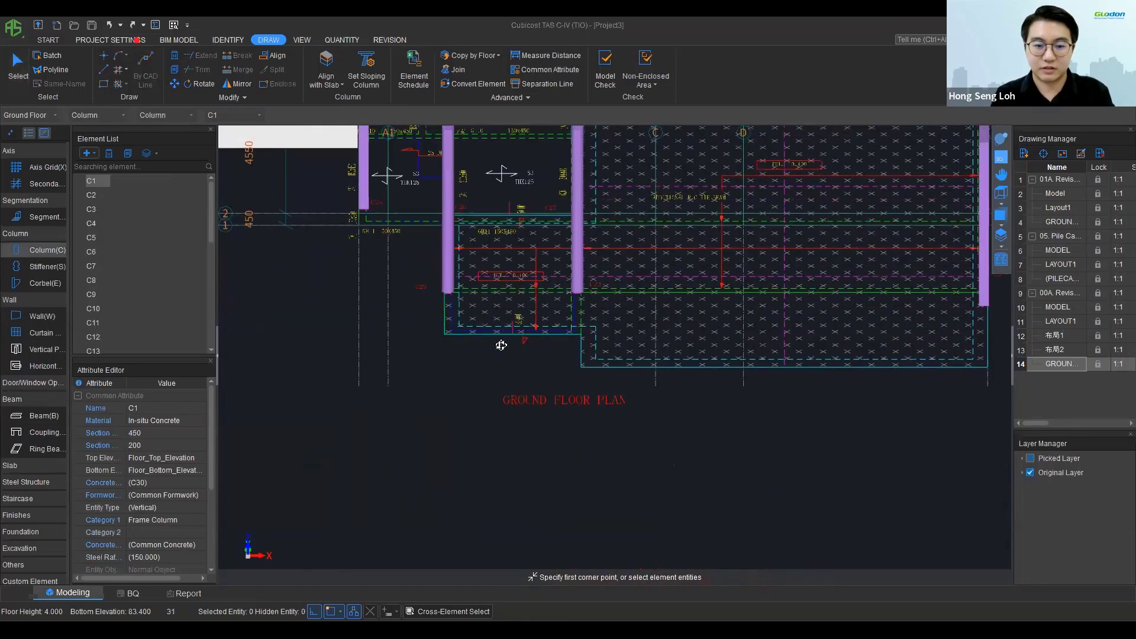
pyautogui.keyDown('ctrl'); pyautogui.moveTo(440, 294); pyautogui.dragTo(399, 153); pyautogui.keyUp('ctrl')
pyautogui.keyDown('shift'); pyautogui.moveTo(399, 152); pyautogui.dragTo(490, 338, button='middle'); pyautogui.keyUp('shift')
pyautogui.moveTo(491, 339); pyautogui.dragTo(487, 333)
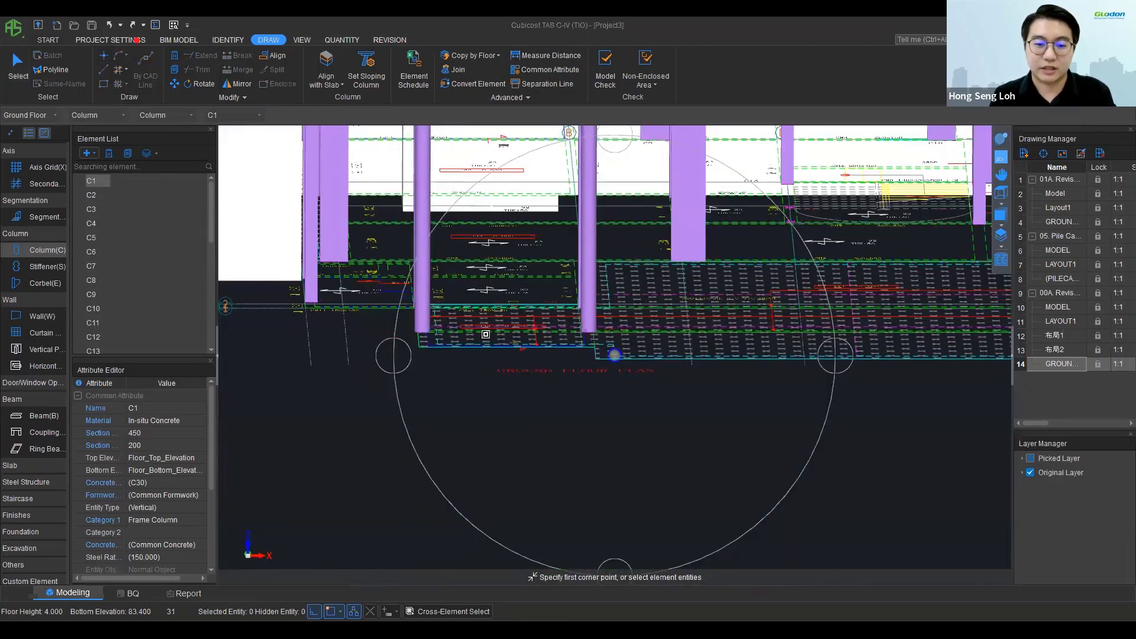
pyautogui.scroll(-2, 493, 314)
pyautogui.rightClick(495, 274)
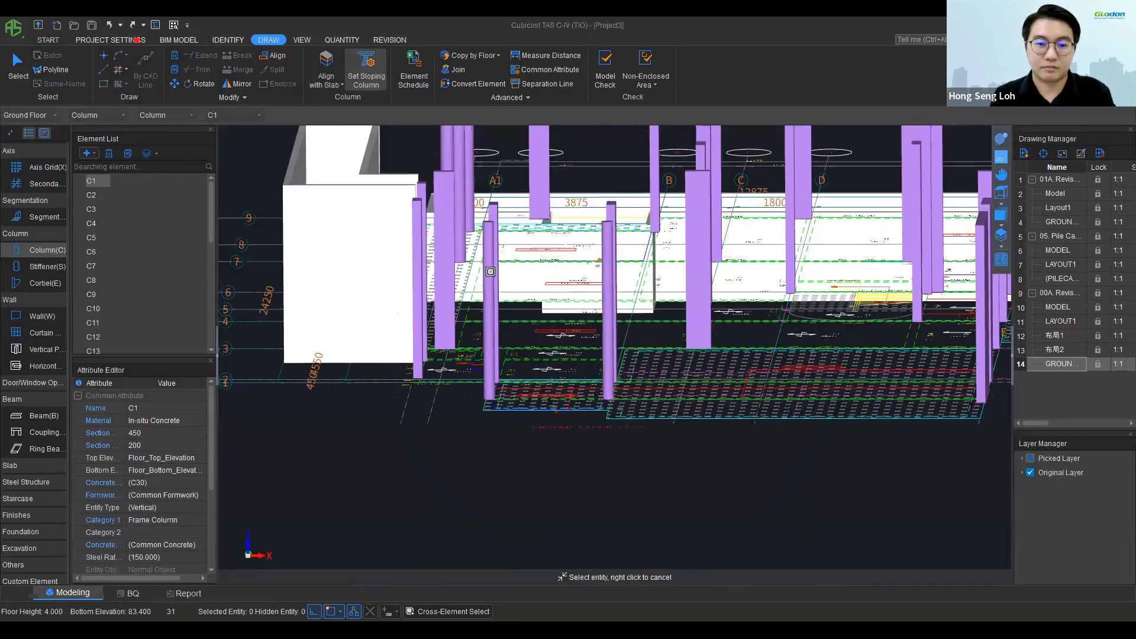
pyautogui.click(492, 273)
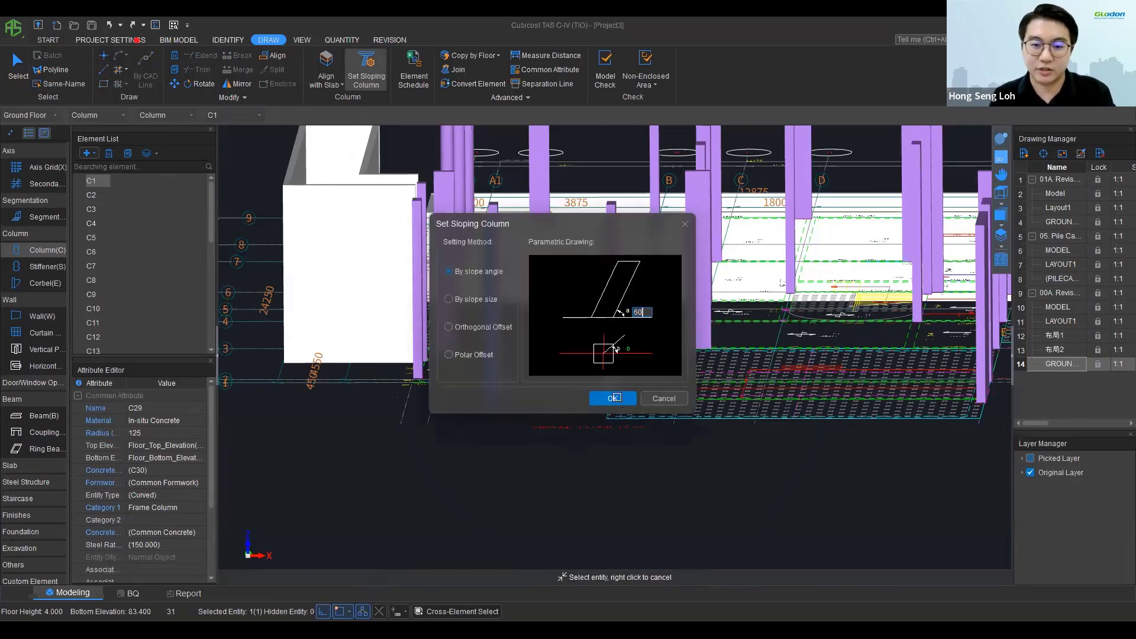
pyautogui.press('Return')
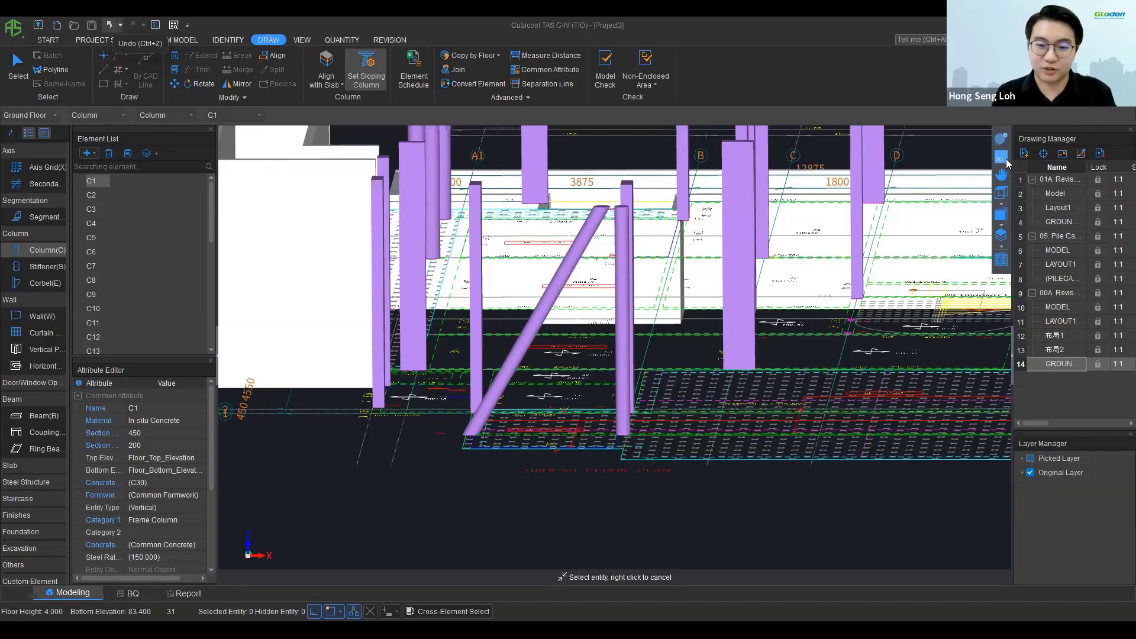
# Step: Undo the column's slope and show the Ground Floor beams in plan view
pyautogui.hotkey('ctrl', 'z')
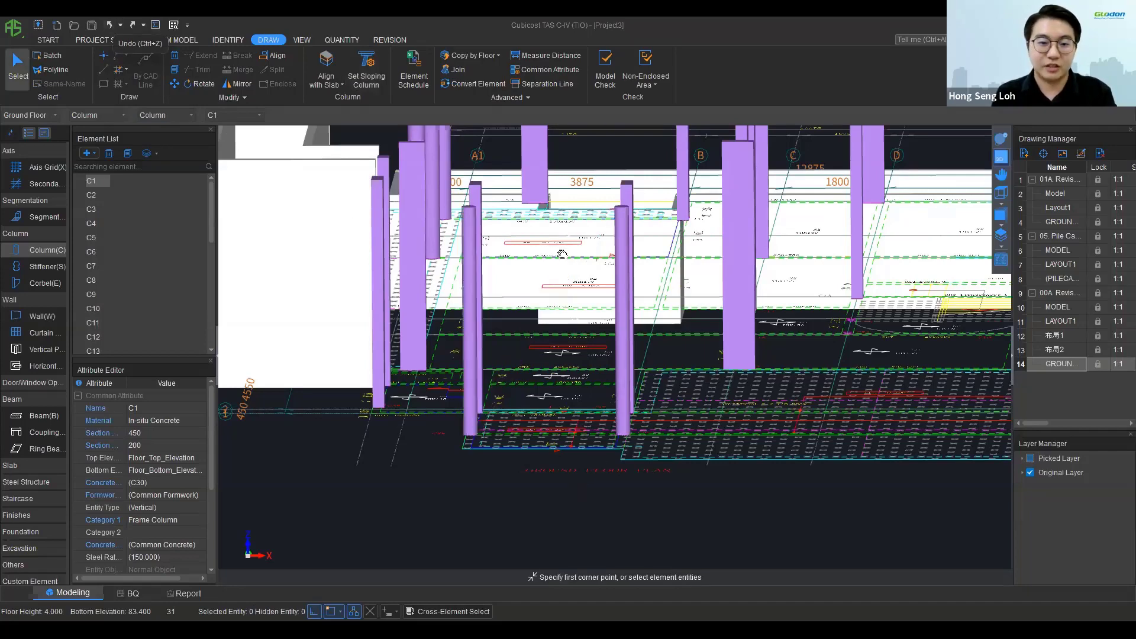
pyautogui.click(52, 249)
pyautogui.click(45, 235)
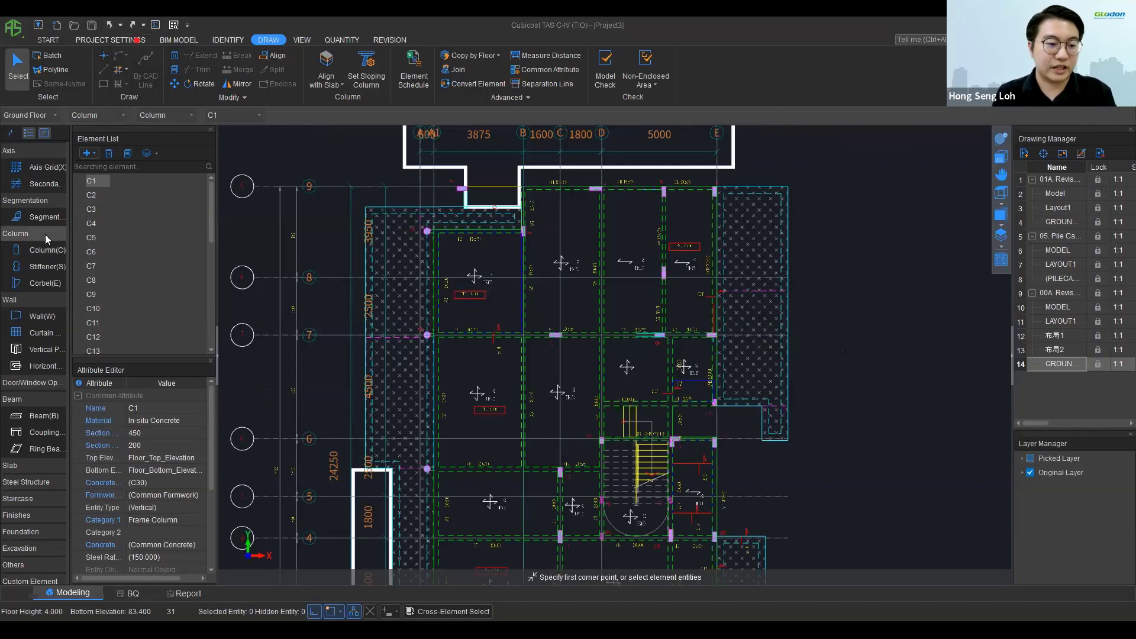
pyautogui.click(51, 367)
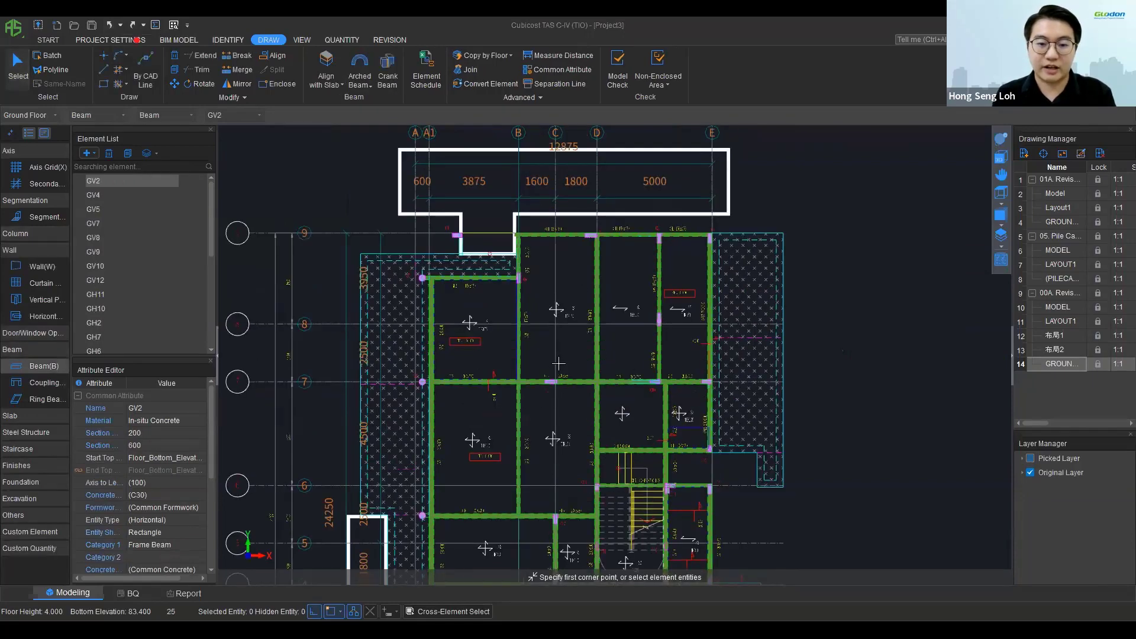
pyautogui.moveTo(559, 362); pyautogui.dragTo(557, 376, button='middle')
pyautogui.scroll(2, 558, 372)
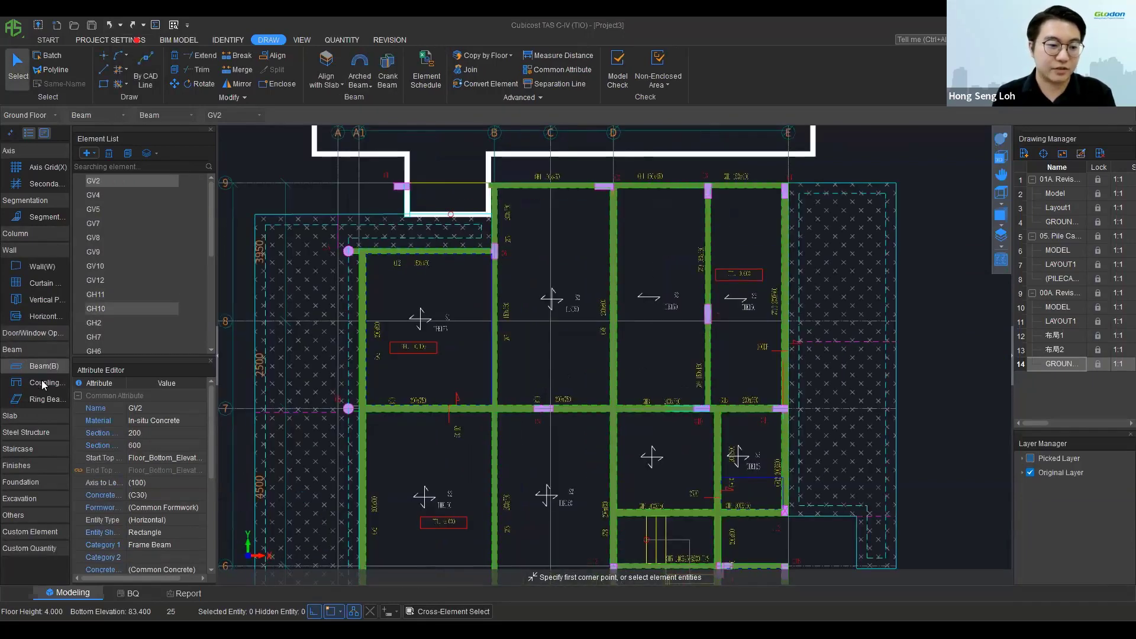
# Step: Make In-situ Slab active, pick the slab labels and identify S1 at 175, S2 at 150, S3 at 125 and unlabeled slabs at 120 thickness
pyautogui.press('s')
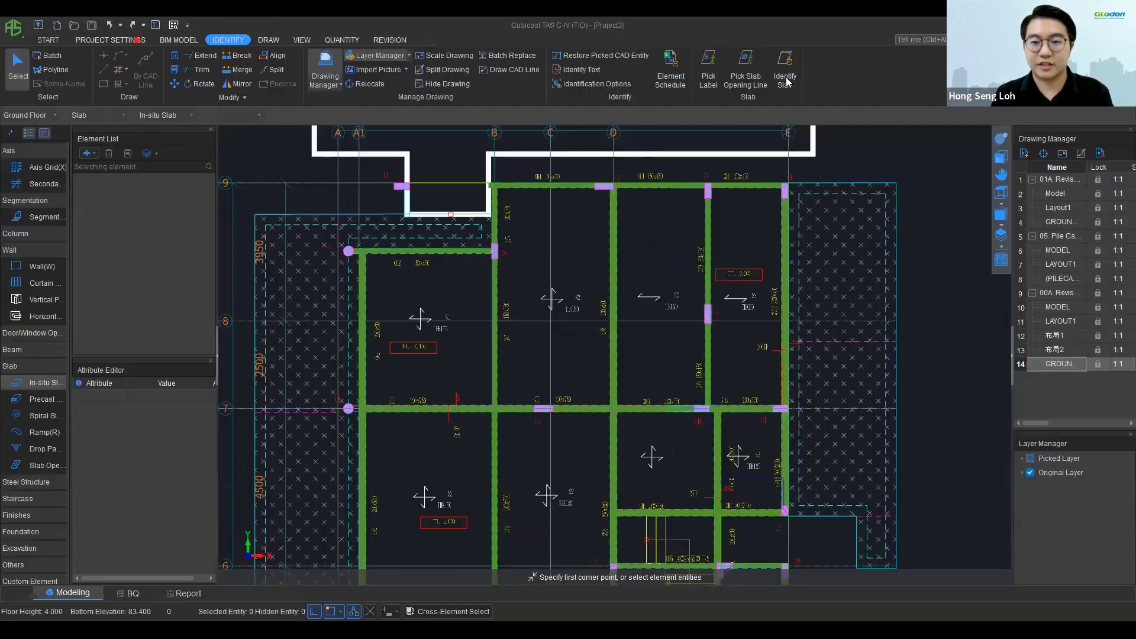
pyautogui.click(715, 73)
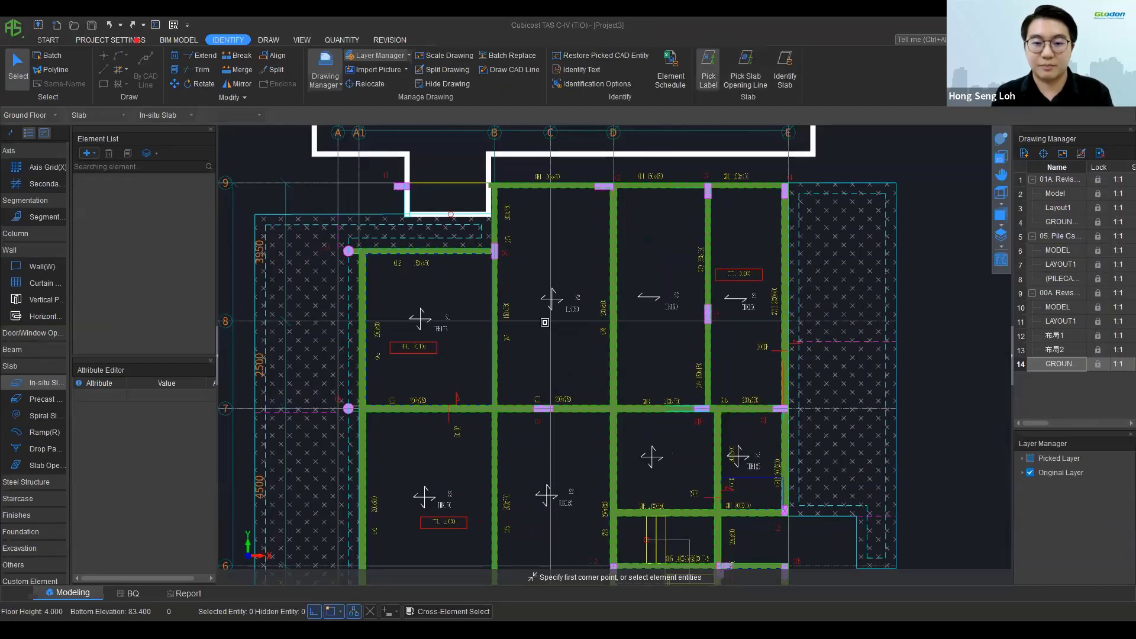
pyautogui.scroll(3, 607, 253)
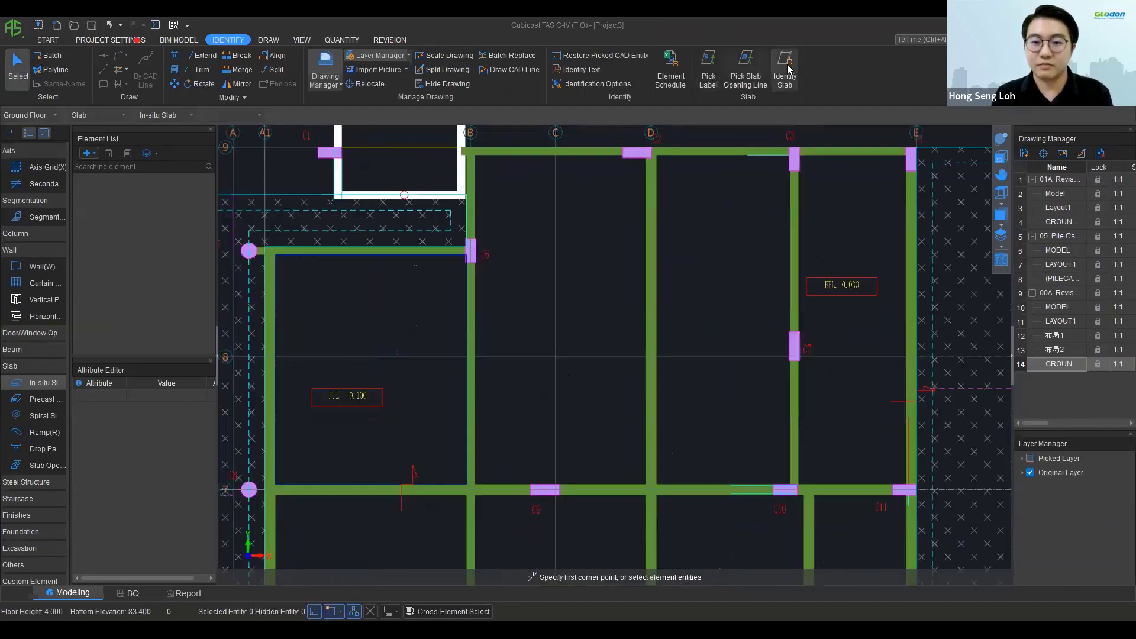
pyautogui.rightClick(599, 434)
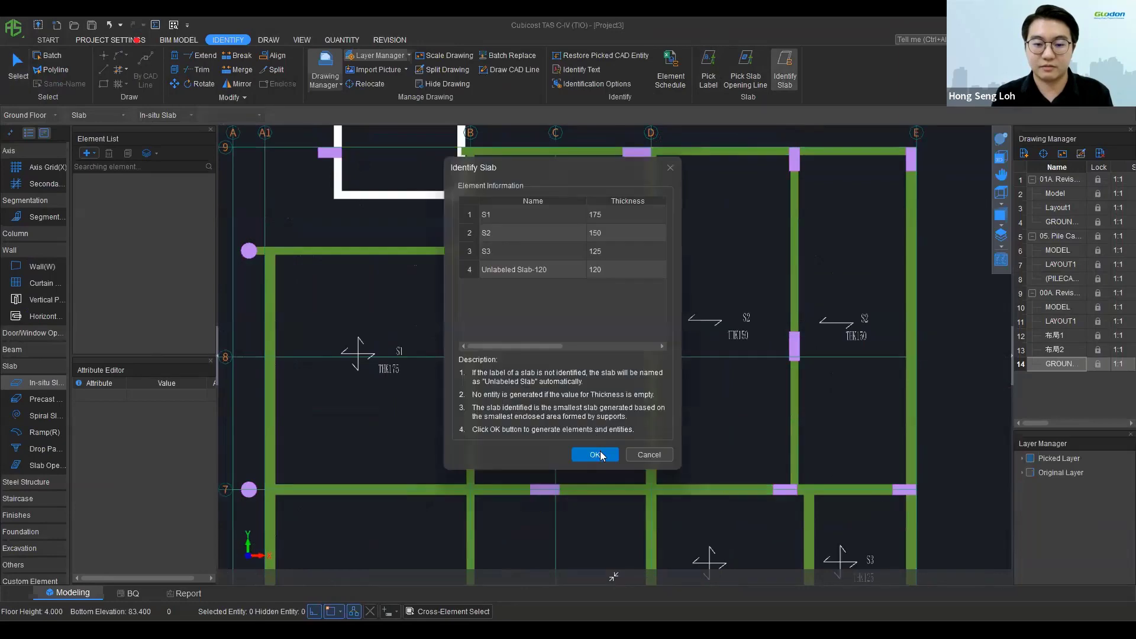
pyautogui.click(652, 346)
# Step: Examine the identified slabs in 3D, including the one inside the swimming pool walls, and return to the plan view
pyautogui.click(1002, 140)
pyautogui.moveTo(698, 392); pyautogui.dragTo(689, 312)
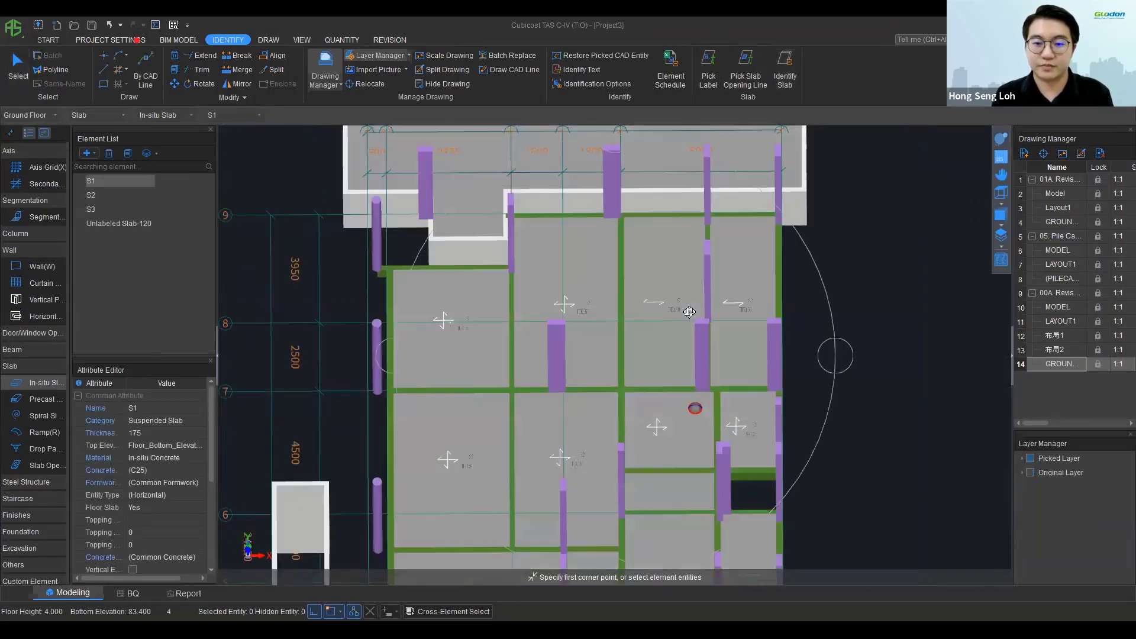
pyautogui.moveTo(689, 312); pyautogui.dragTo(566, 368, button='middle')
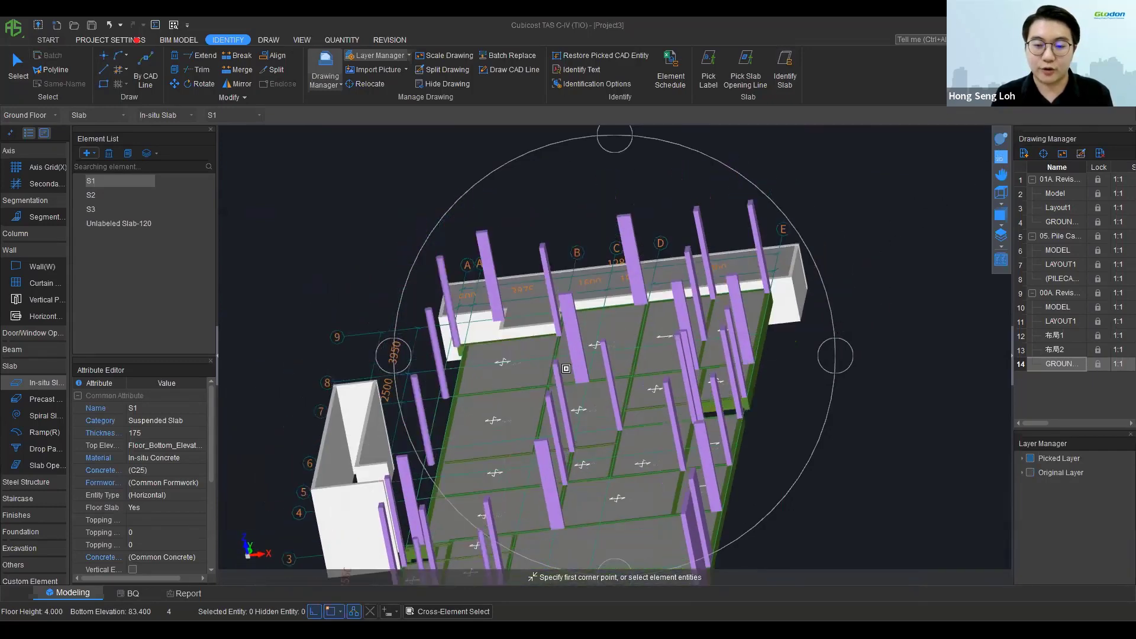
pyautogui.click(1000, 157)
pyautogui.scroll(3, 606, 367)
pyautogui.scroll(-1, 631, 355)
pyautogui.moveTo(654, 392); pyautogui.dragTo(661, 484, button='middle')
pyautogui.click(1001, 140)
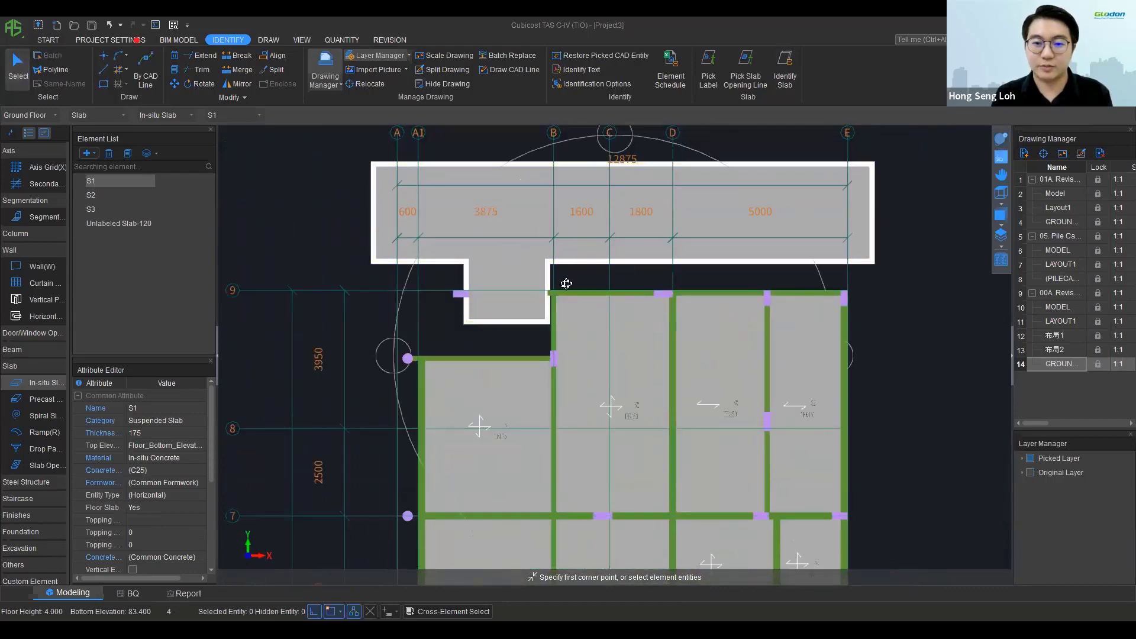
pyautogui.moveTo(612, 354)
pyautogui.mouseDown(button='middle')
pyautogui.moveTo(654, 241)
pyautogui.moveTo(691, 265)
pyautogui.moveTo(935, 206)
pyautogui.mouseUp(button='middle')
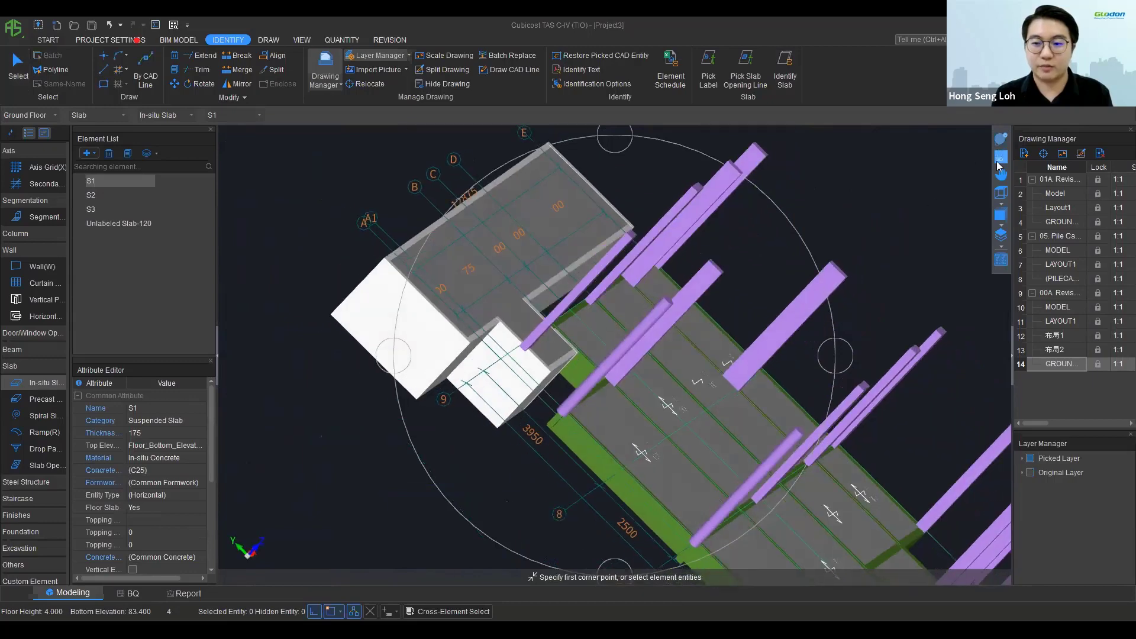
pyautogui.click(997, 158)
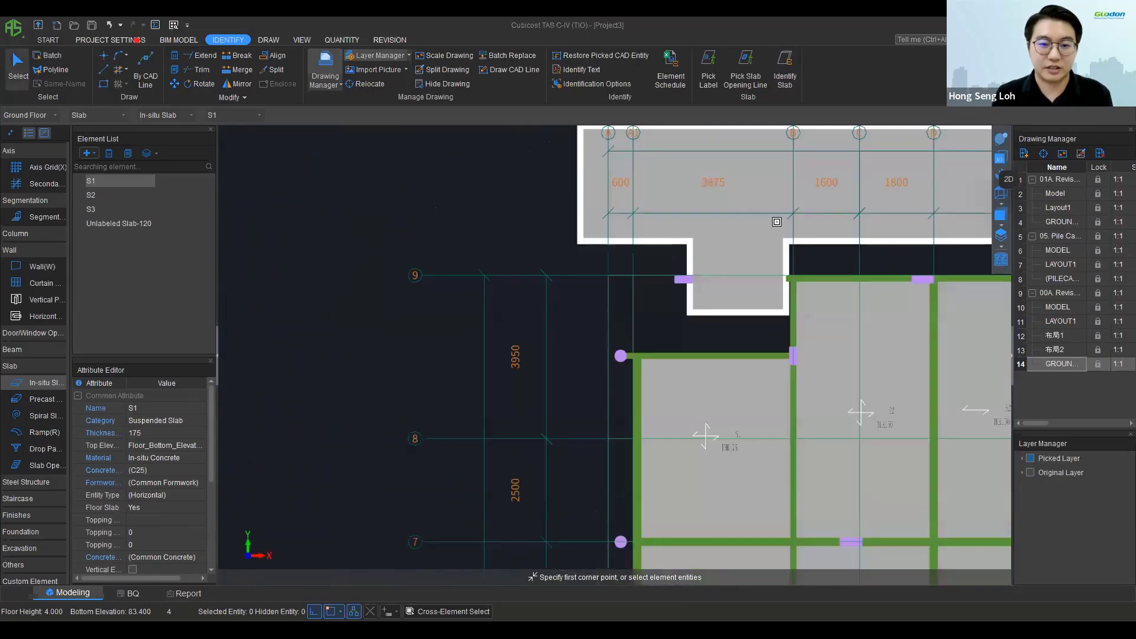
# Step: Select the slab inside the upper swimming pool walls near gridline 9 and rename it Swimming Pool Slab-120
pyautogui.click(777, 221)
pyautogui.moveTo(777, 222); pyautogui.dragTo(640, 229, button='middle')
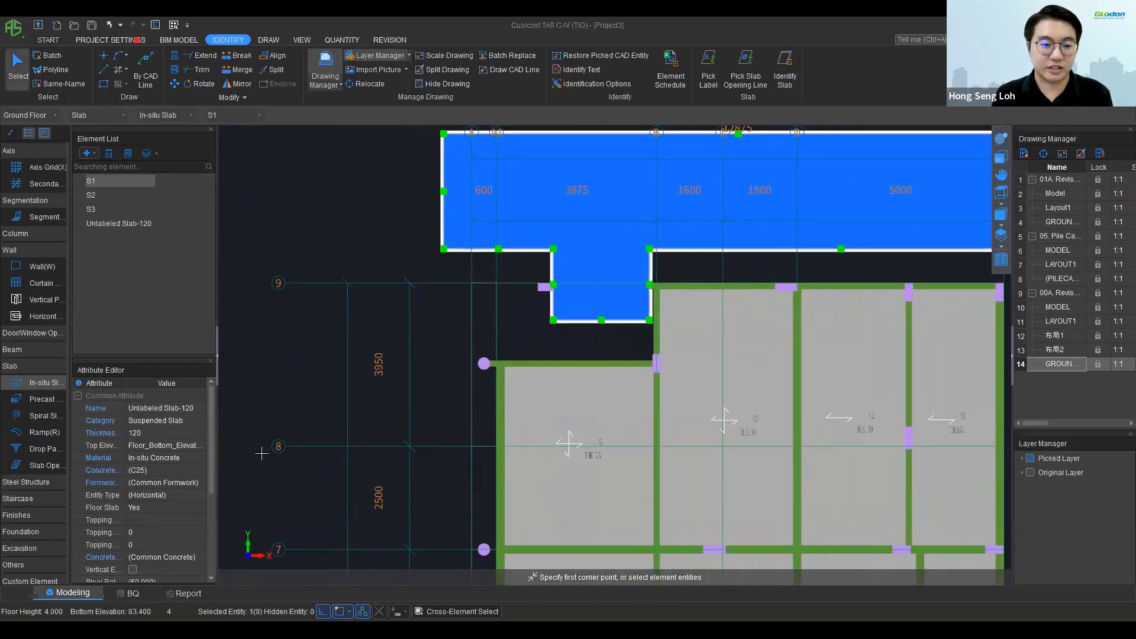
pyautogui.click(165, 409)
pyautogui.click(159, 408)
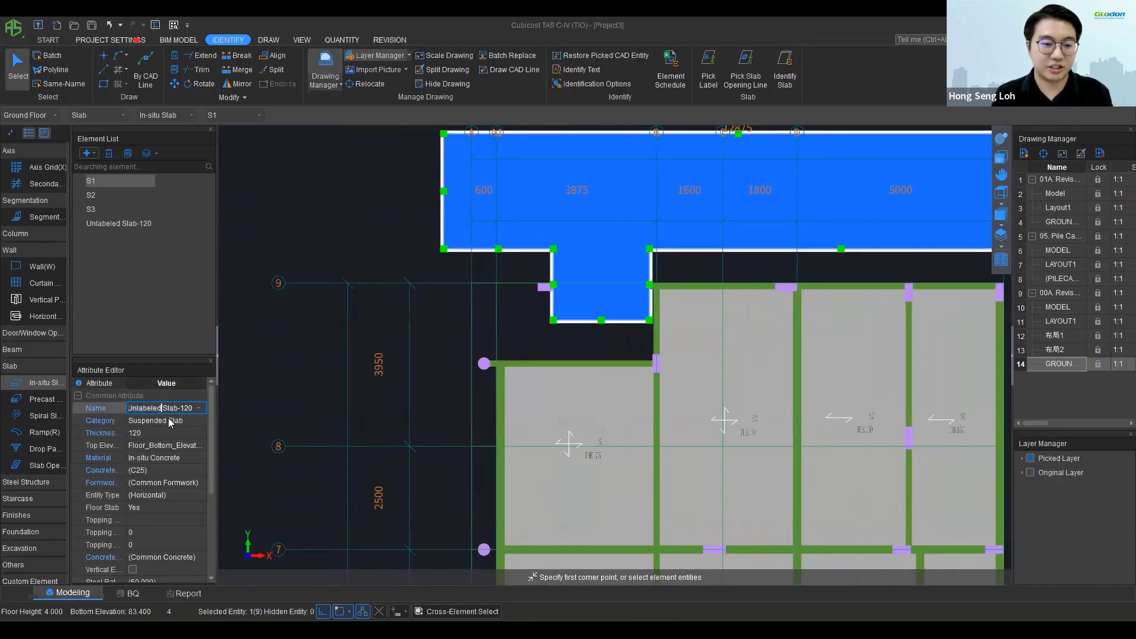
pyautogui.press('BackSpace')
pyautogui.press('BackSpace')
pyautogui.press('BackSpace')
pyautogui.press('BackSpace')
pyautogui.press('BackSpace')
pyautogui.press('BackSpace')
pyautogui.press('BackSpace')
pyautogui.press('BackSpace')
pyautogui.press('BackSpace')
pyautogui.press('BackSpace')
pyautogui.write('Swimming P')
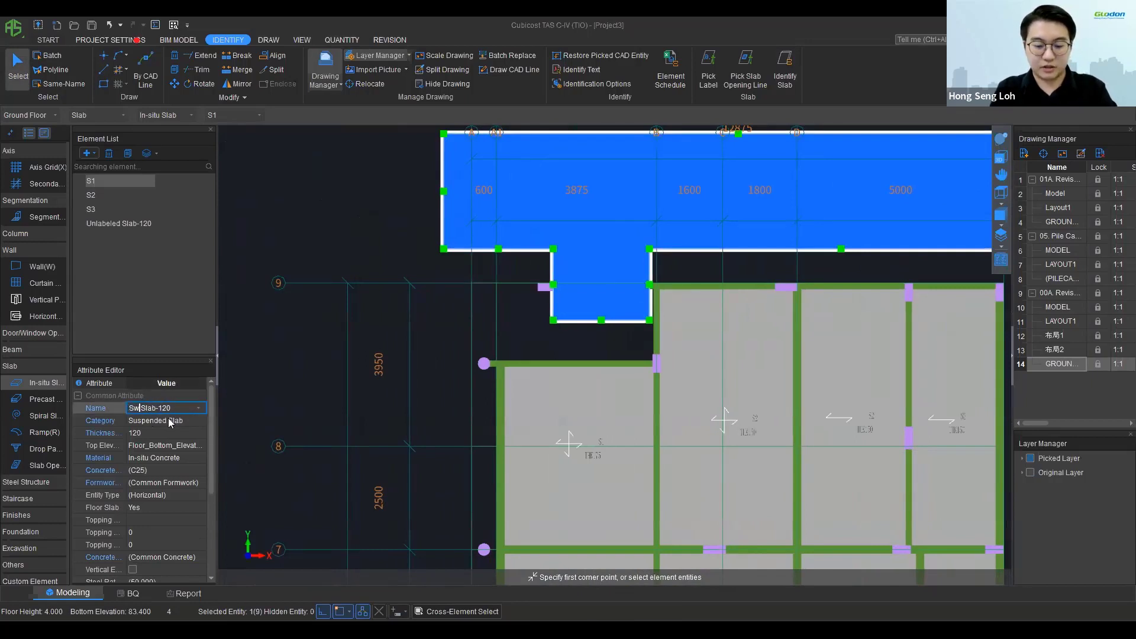
pyautogui.write('ool')
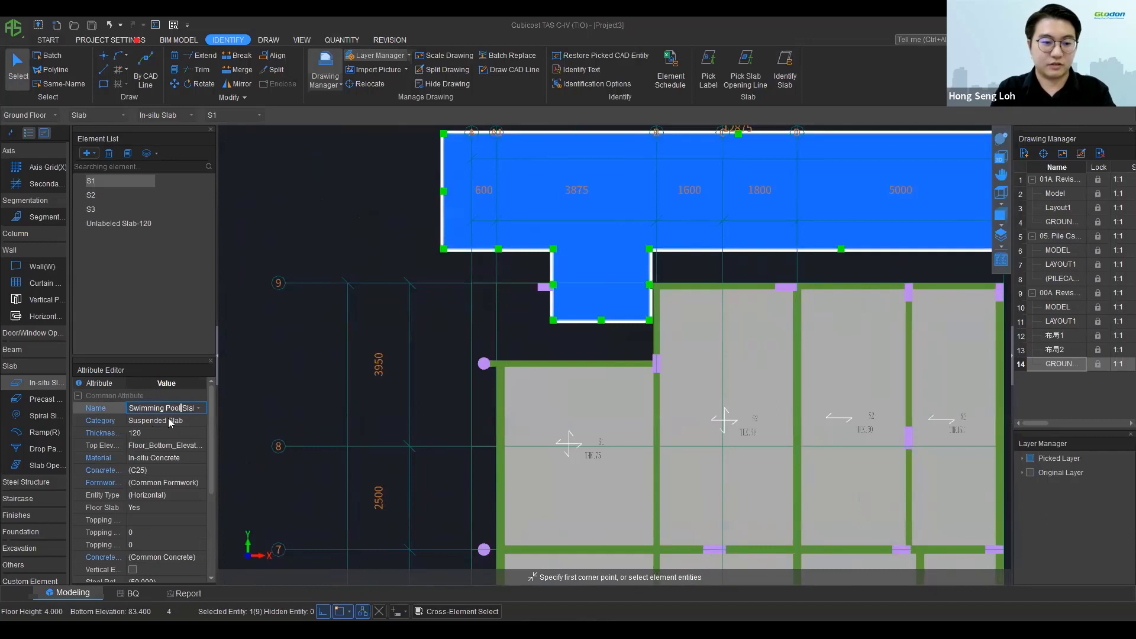
pyautogui.click(170, 421)
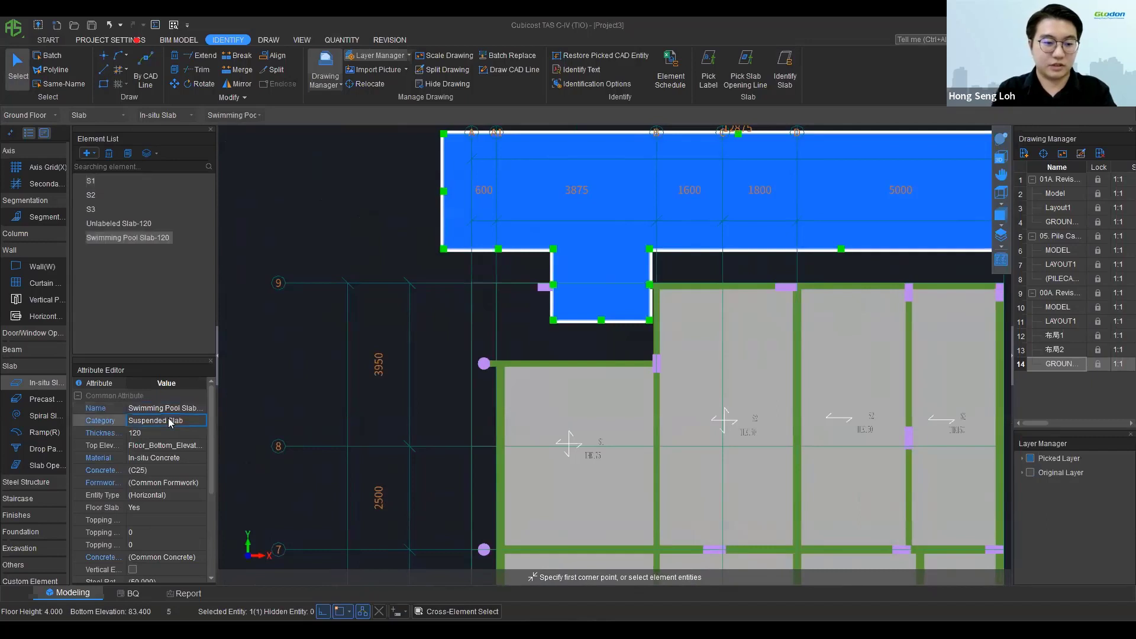
# Step: Set the swimming pool slab's top elevation to Floor_Bottom_Elevation-2 and check the slab in 3D
pyautogui.click(185, 450)
pyautogui.click(193, 446)
pyautogui.click(192, 446)
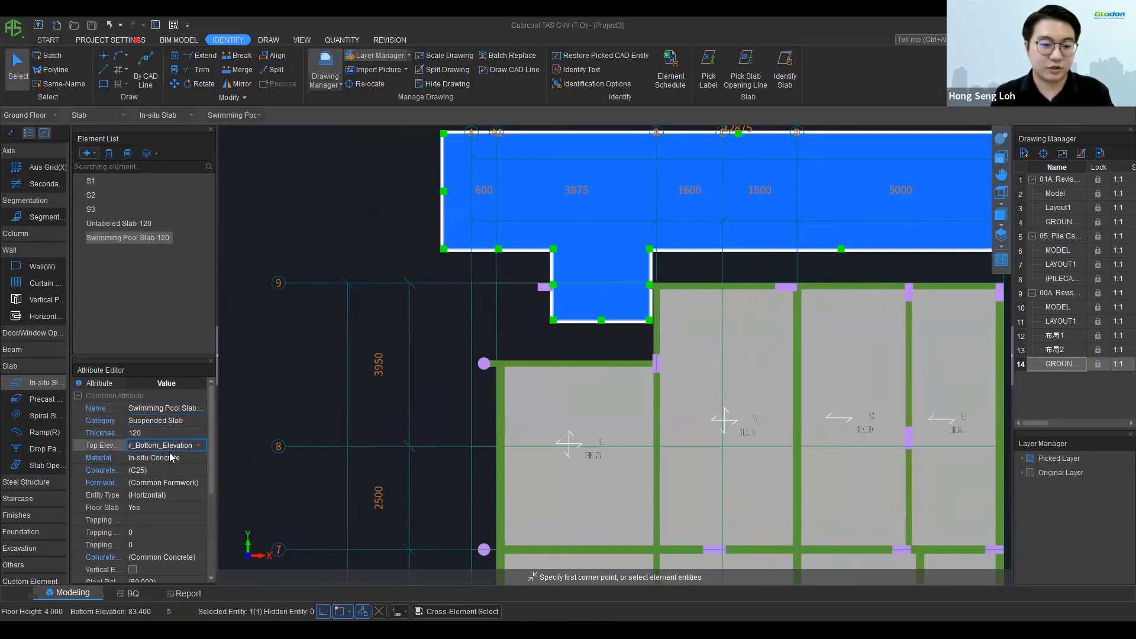
pyautogui.write('-2')
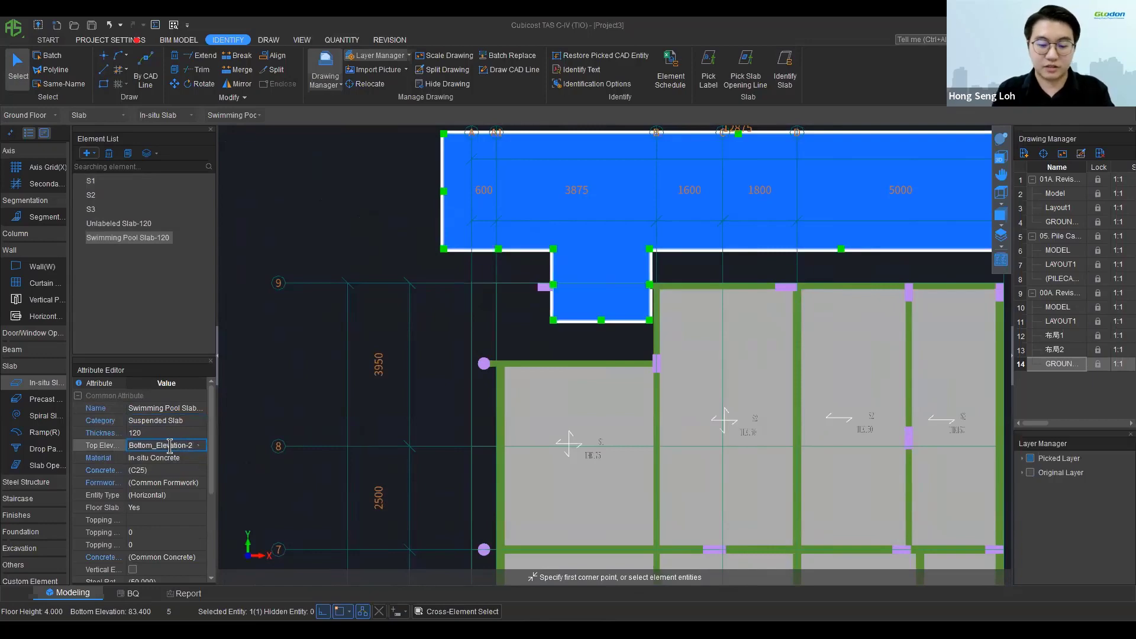
pyautogui.press('Return')
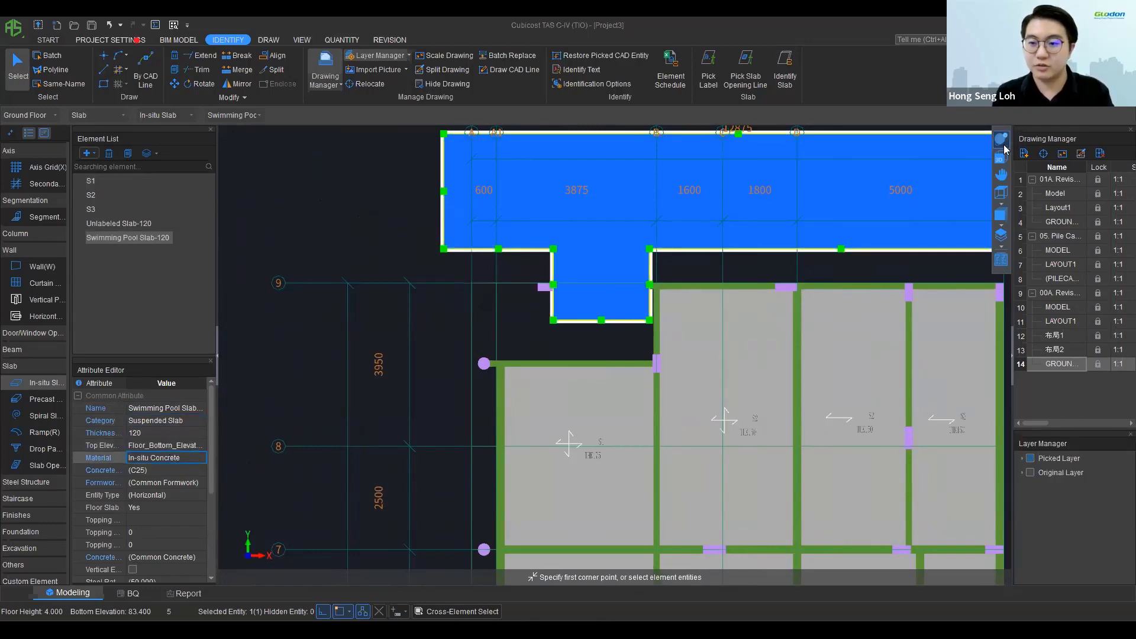
pyautogui.click(1001, 148)
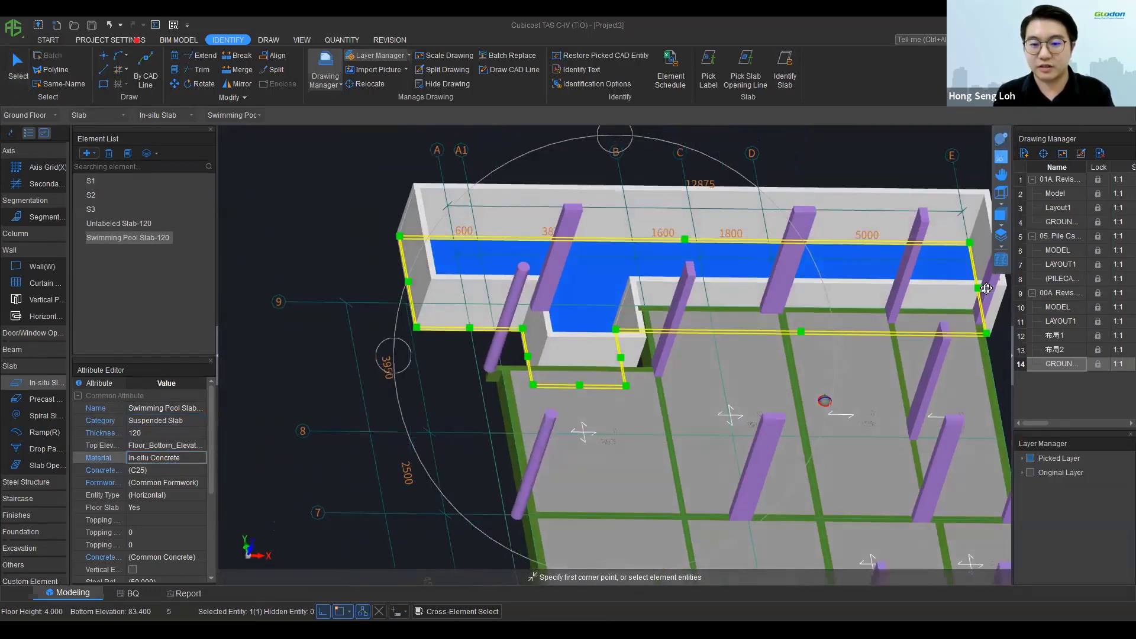
pyautogui.moveTo(986, 288); pyautogui.dragTo(450, 266)
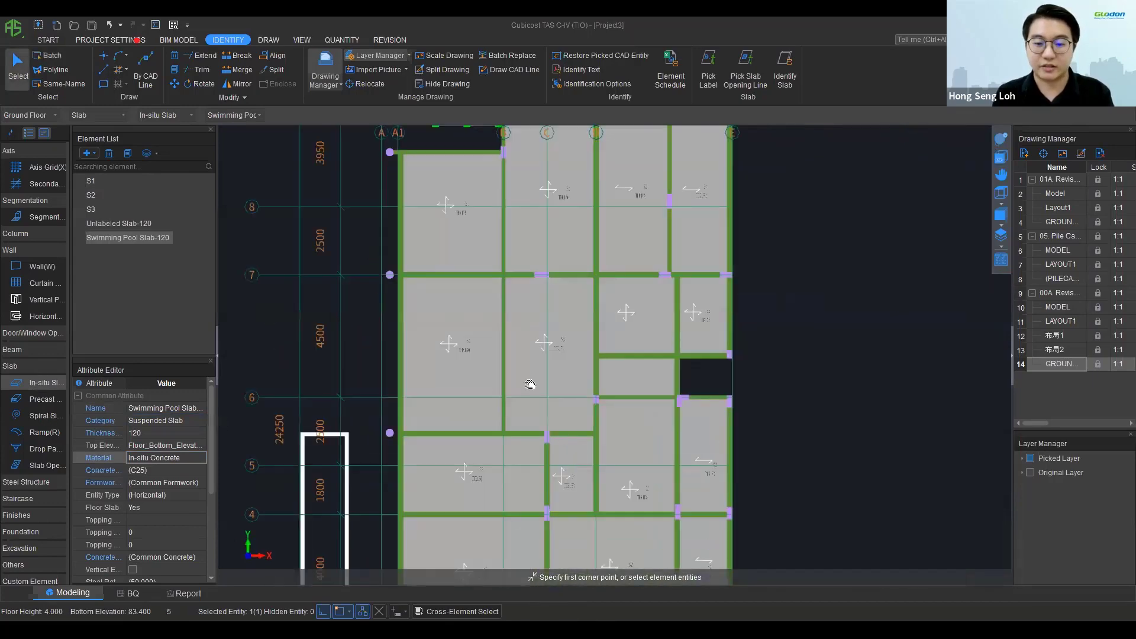
# Step: Examine the staircase layout on the 01A drawing set and on the ground-floor drawing of the 00A set
pyautogui.scroll(5, 722, 533)
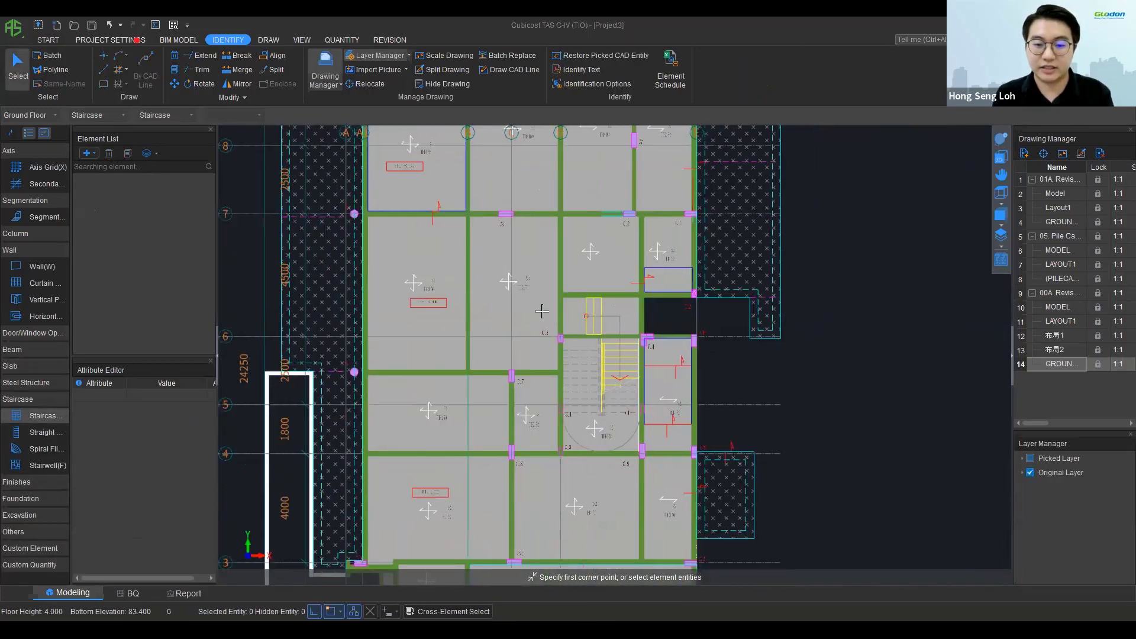
pyautogui.click(1072, 185)
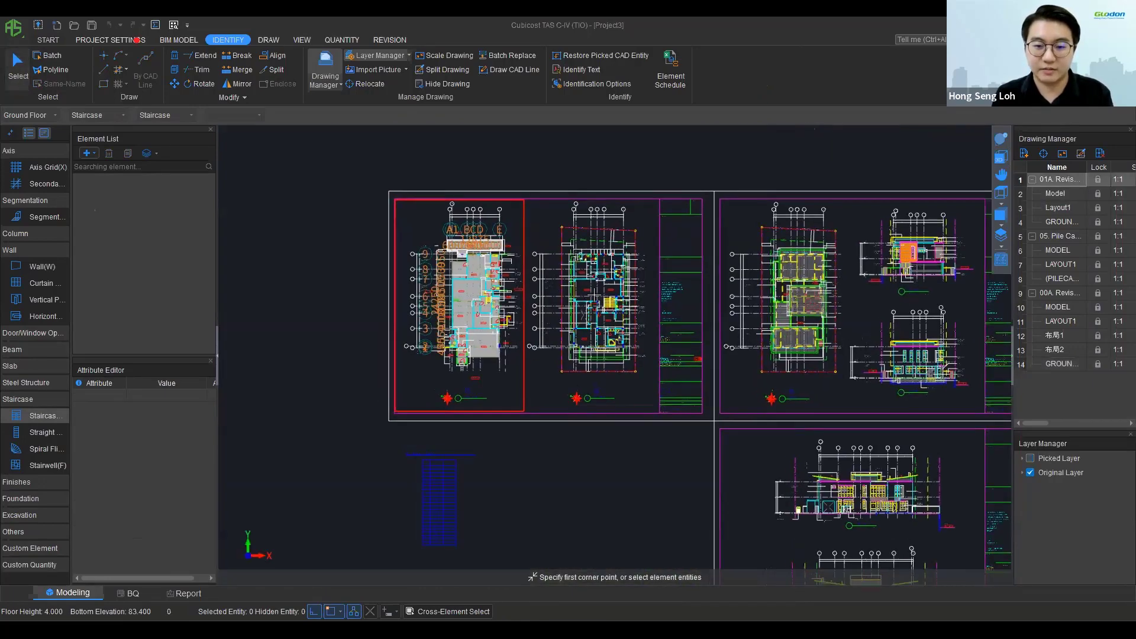
pyautogui.scroll(4, 483, 284)
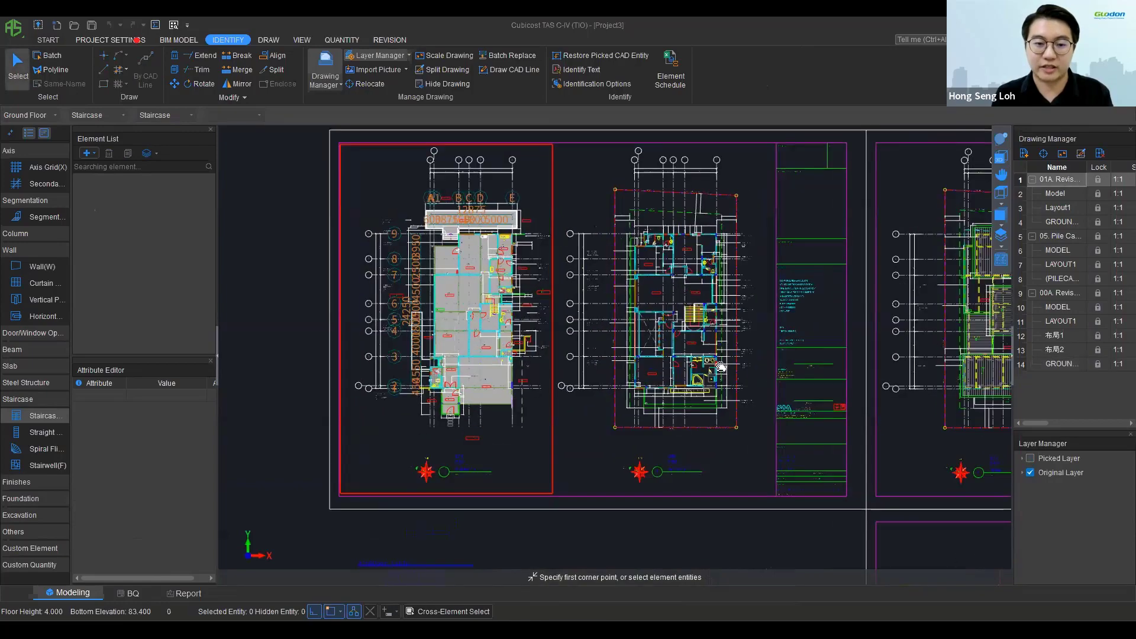
pyautogui.scroll(3, 408, 194)
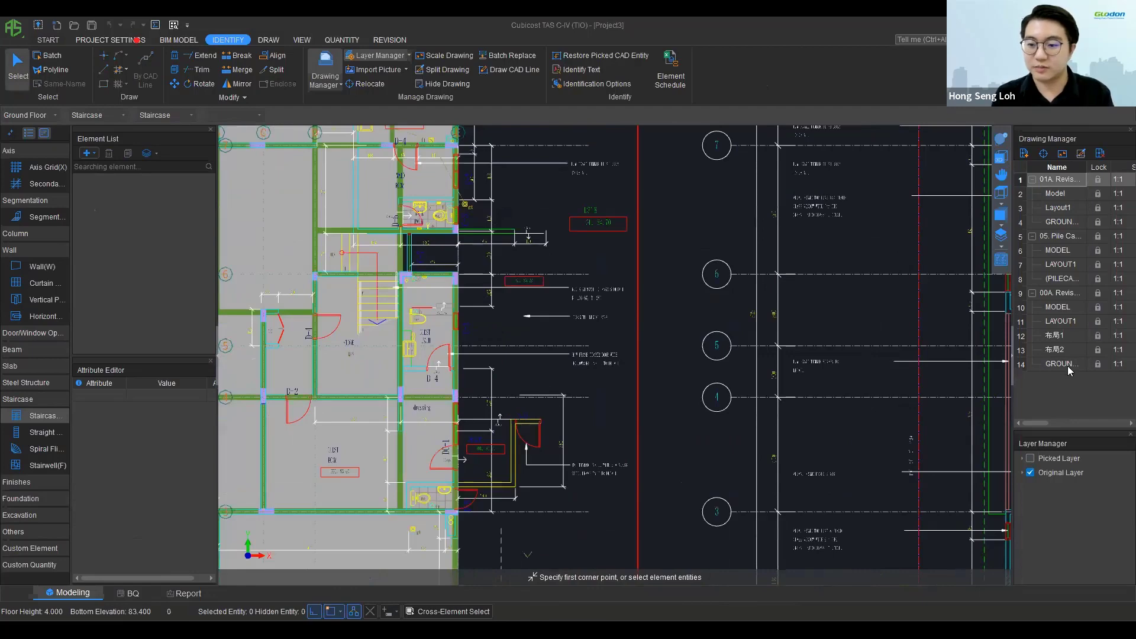
pyautogui.doubleClick(1068, 364)
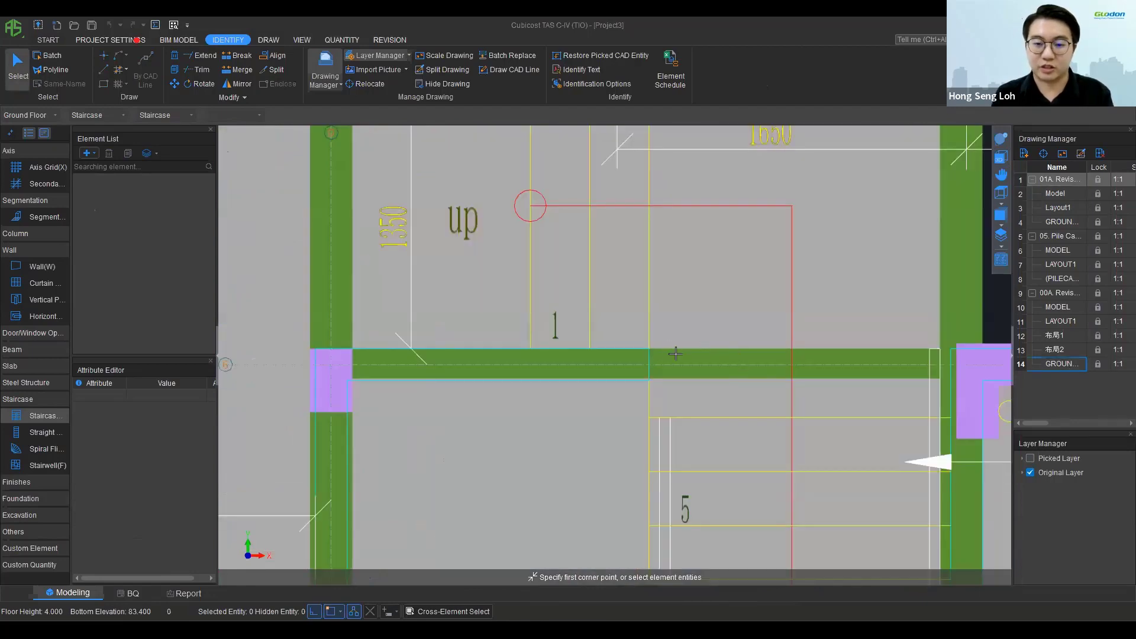
pyautogui.scroll(-5, 675, 354)
pyautogui.scroll(5, 606, 454)
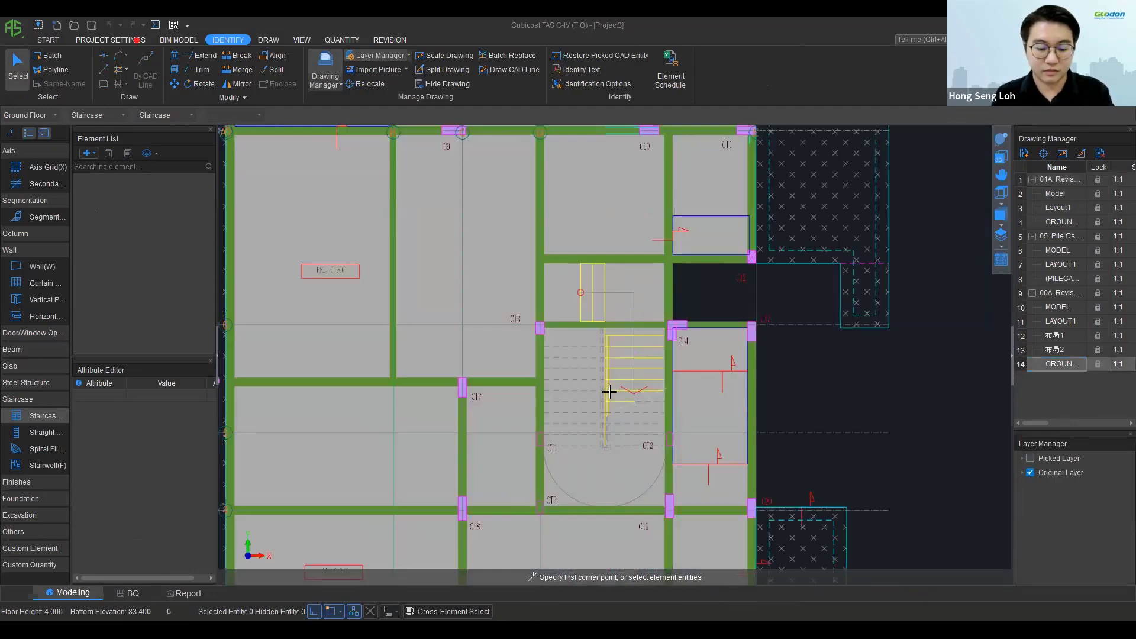
pyautogui.scroll(1, 595, 386)
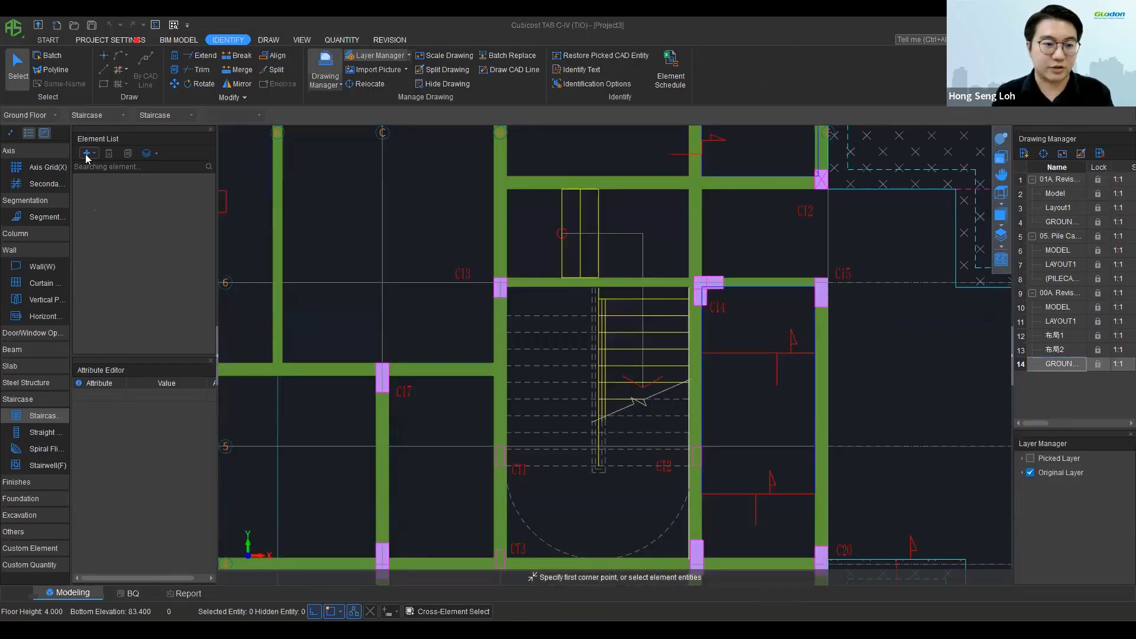
# Step: Create a new custom staircase element with a width of 1350, a step depth of 280 and a step height of 167
pyautogui.click(87, 155)
pyautogui.click(108, 187)
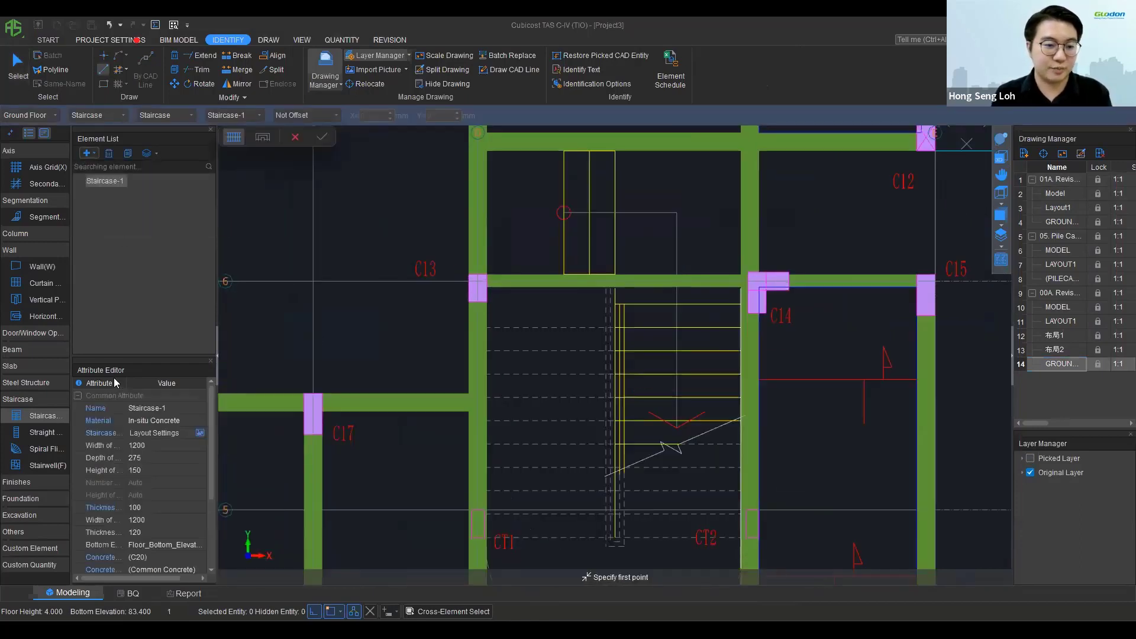
pyautogui.click(148, 443)
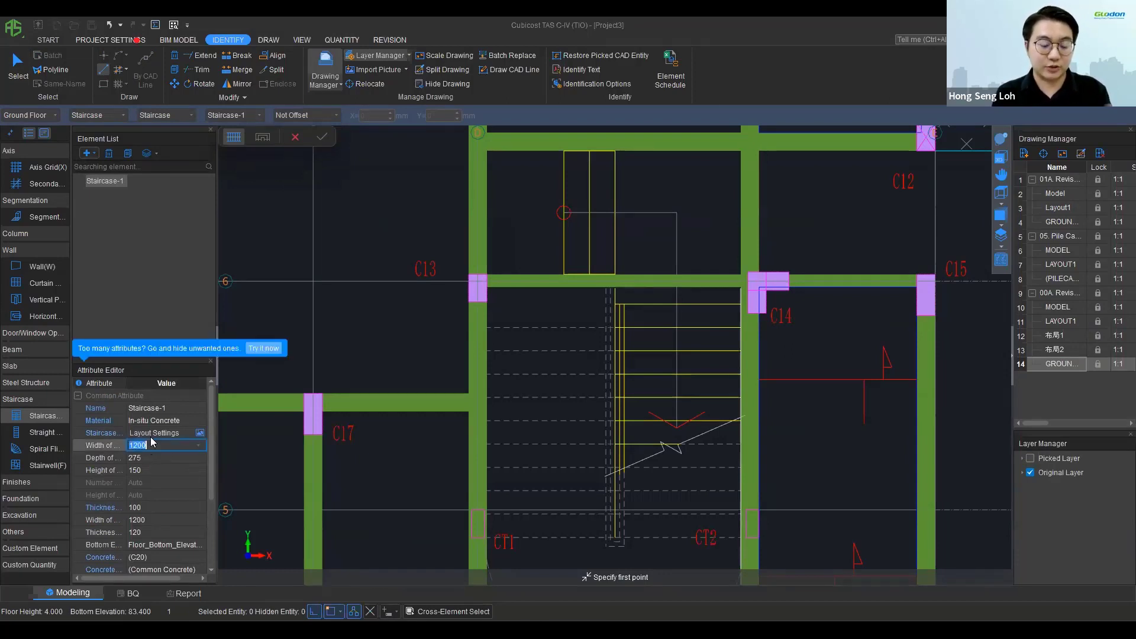
pyautogui.write('135')
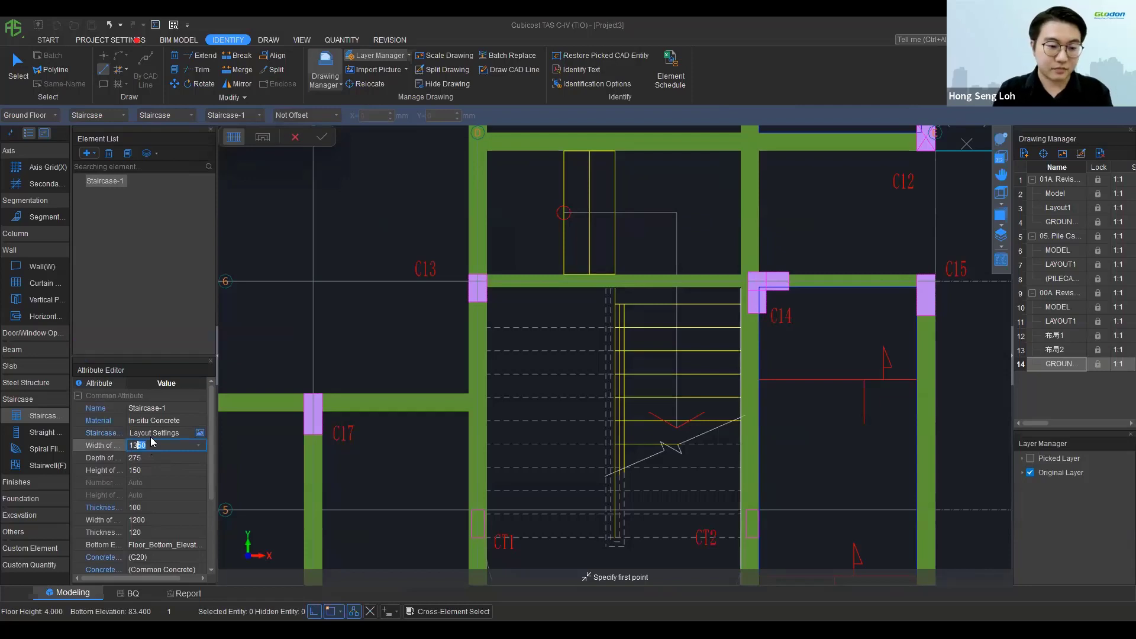
pyautogui.press('Return')
pyautogui.write('280')
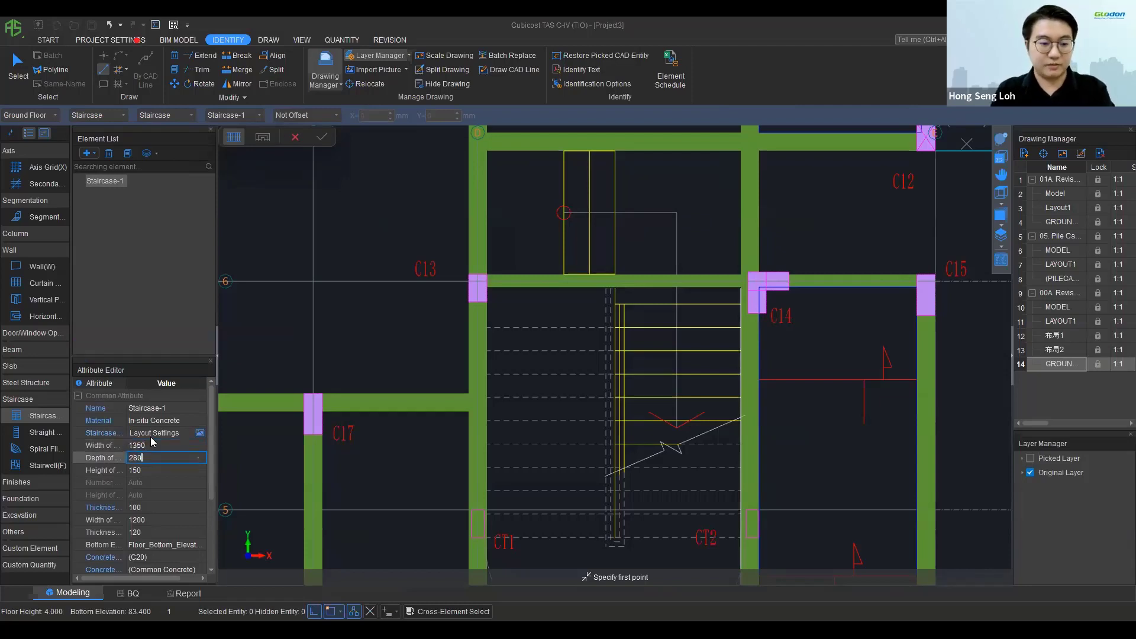
pyautogui.press('Return')
pyautogui.write('167')
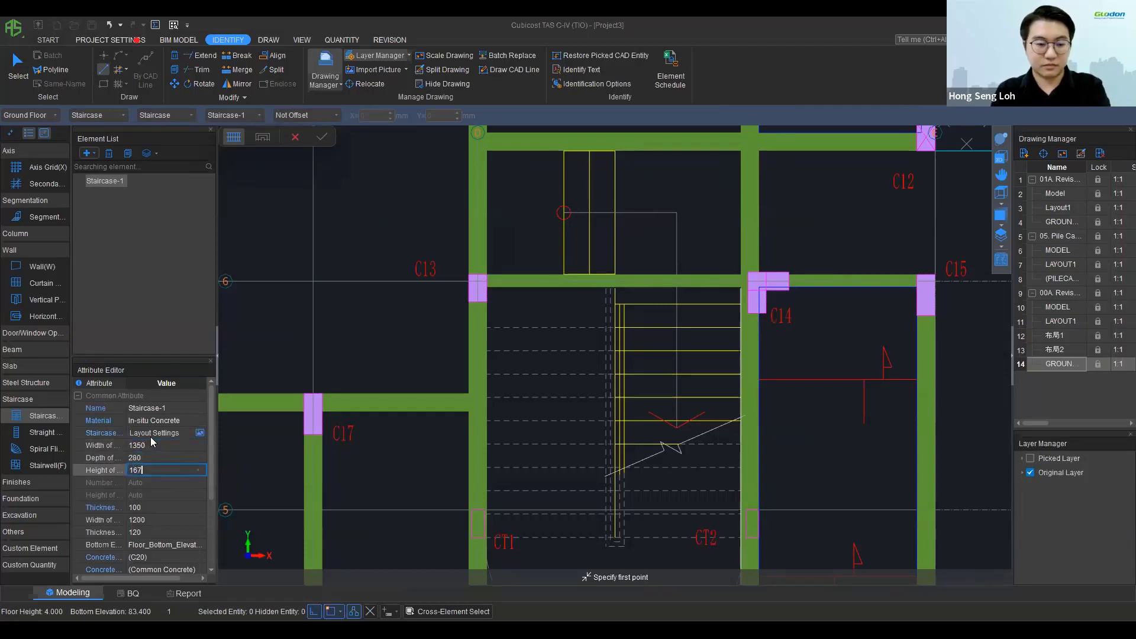
pyautogui.press('Return')
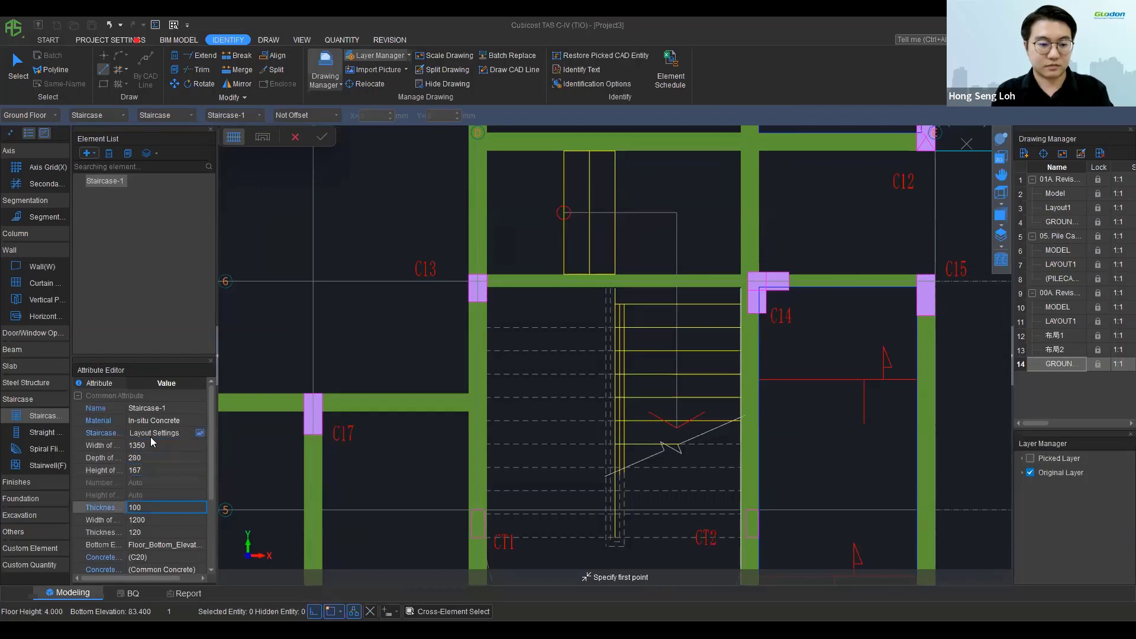
# Step: Place the short first flight, steps 1 to 3, over its drawing outline just above grid 6, flipped to the correct side
pyautogui.click(564, 275)
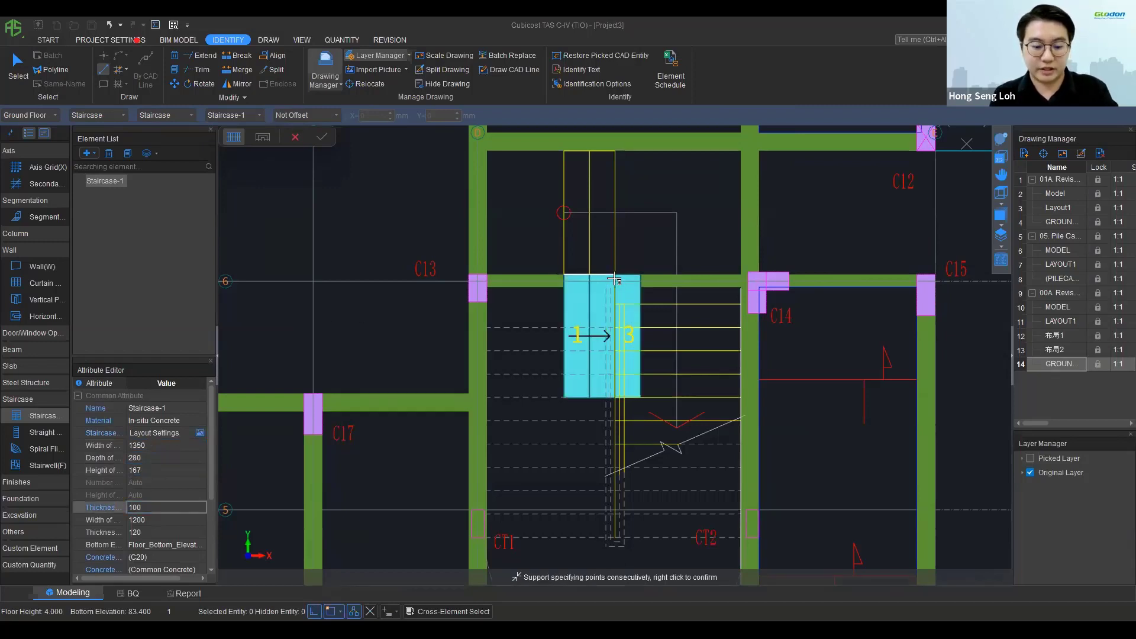
pyautogui.press('F4')
pyautogui.press('F4')
pyautogui.click(615, 275)
pyautogui.scroll(2, 616, 310)
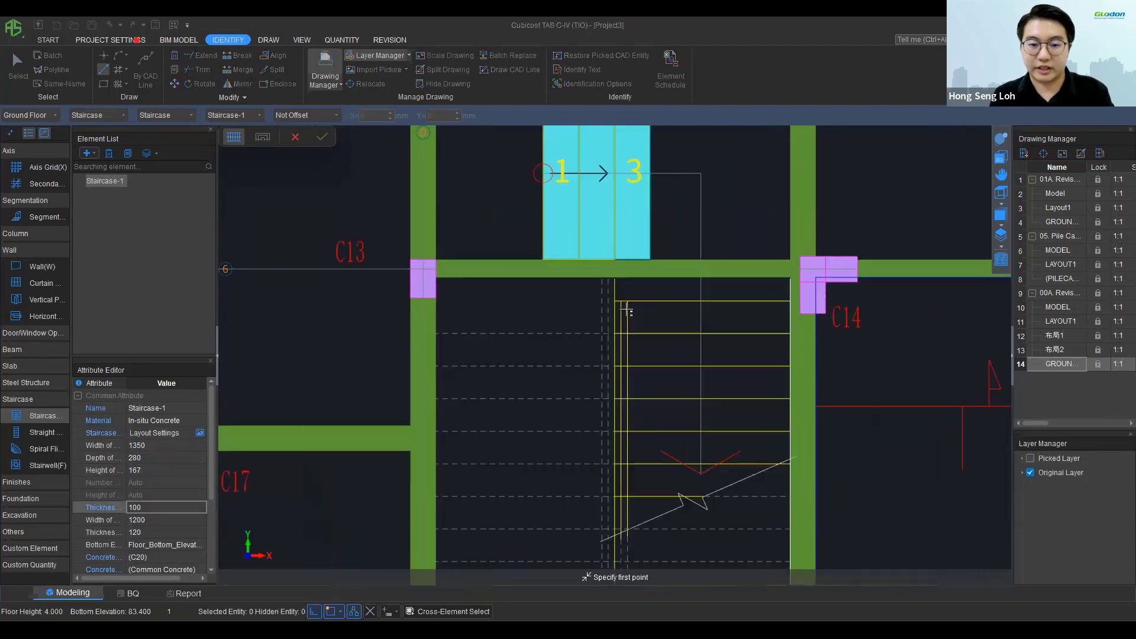
# Step: Place the flight starting at step 4 and the parallel return flight ending at step 23, and generate the staircase
pyautogui.scroll(-2, 636, 361)
pyautogui.moveTo(628, 402); pyautogui.dragTo(604, 264, button='middle')
pyautogui.scroll(4, 612, 406)
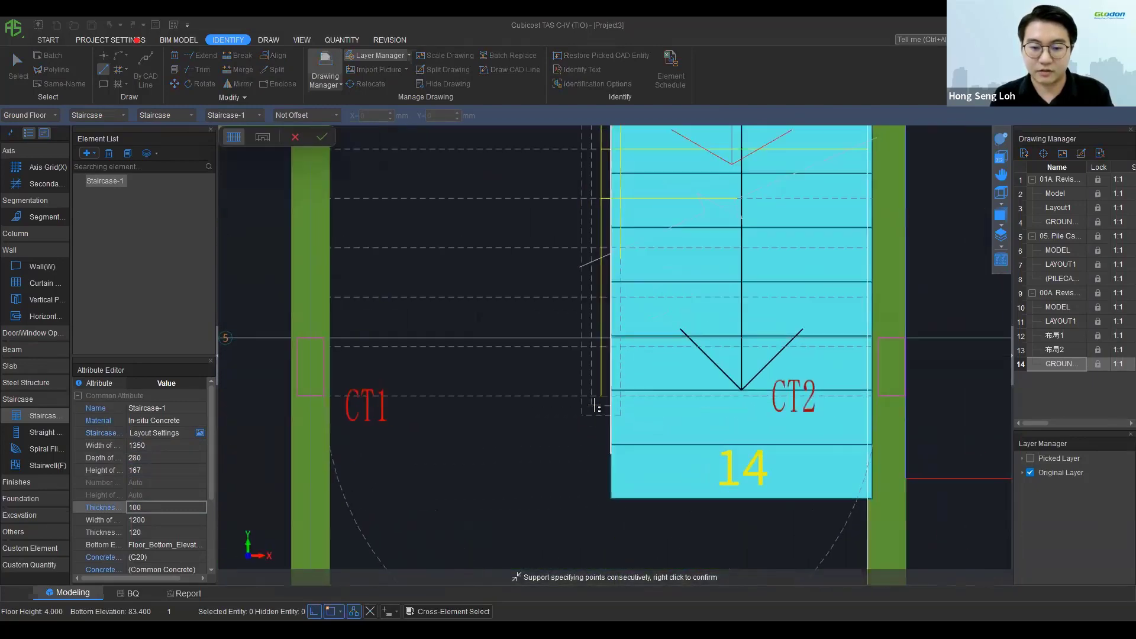
pyautogui.scroll(-1, 481, 304)
pyautogui.moveTo(481, 304); pyautogui.dragTo(491, 381, button='middle')
pyautogui.moveTo(553, 317); pyautogui.dragTo(559, 419, button='middle')
pyautogui.click(551, 326)
pyautogui.rightClick(550, 327)
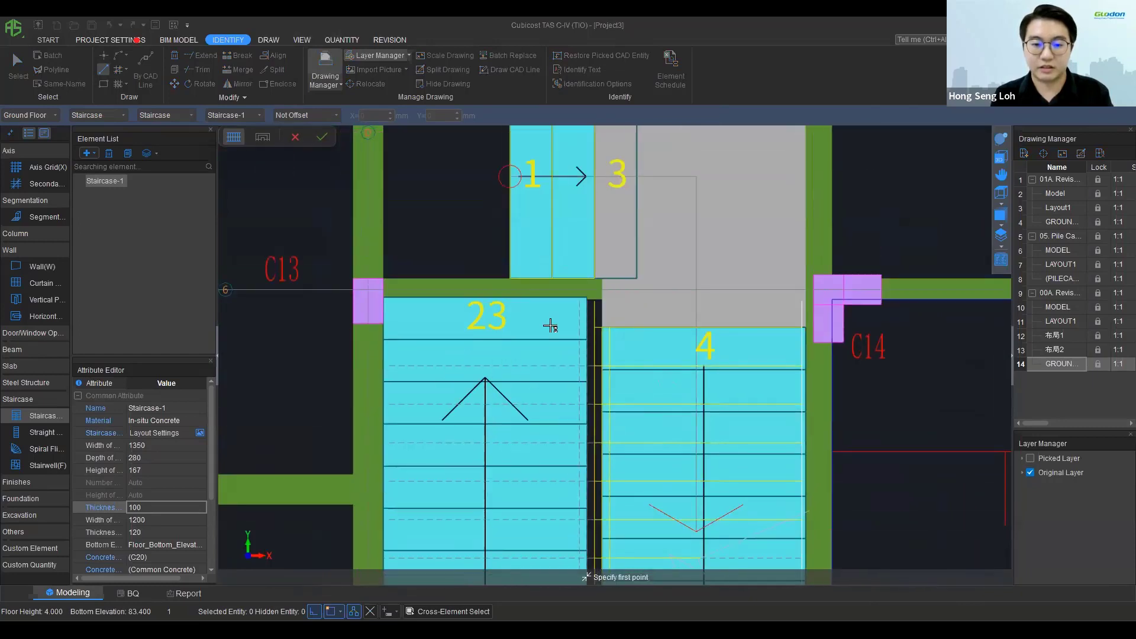
pyautogui.click(327, 136)
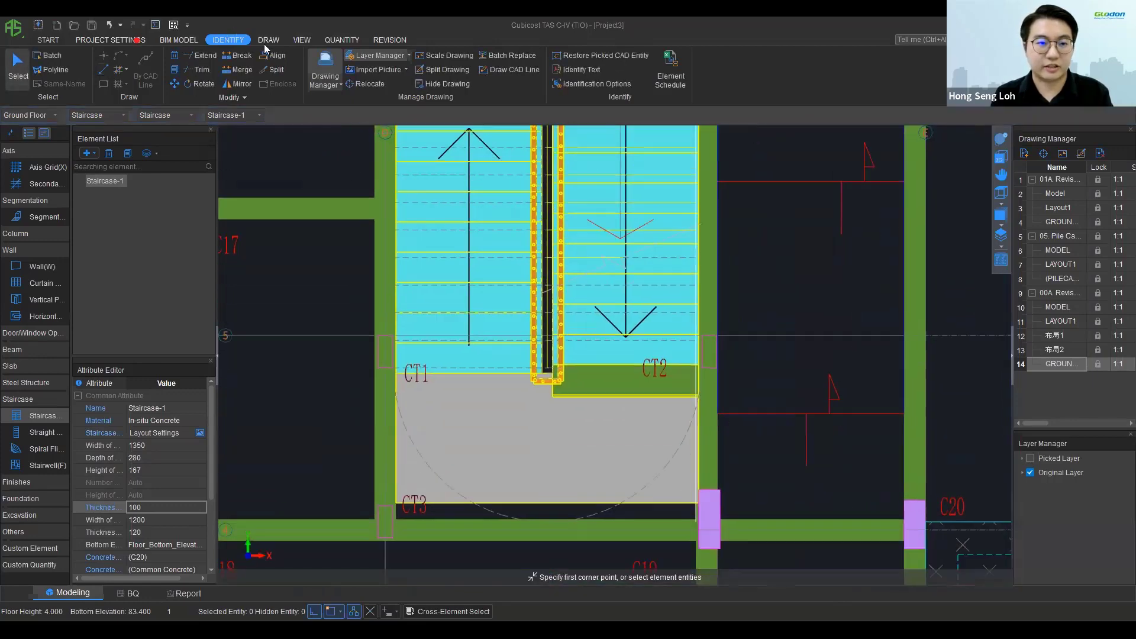
# Step: Edit the custom staircase by offsetting the outer edge of its lower landing to the beam along grid 4
pyautogui.click(268, 40)
pyautogui.click(329, 69)
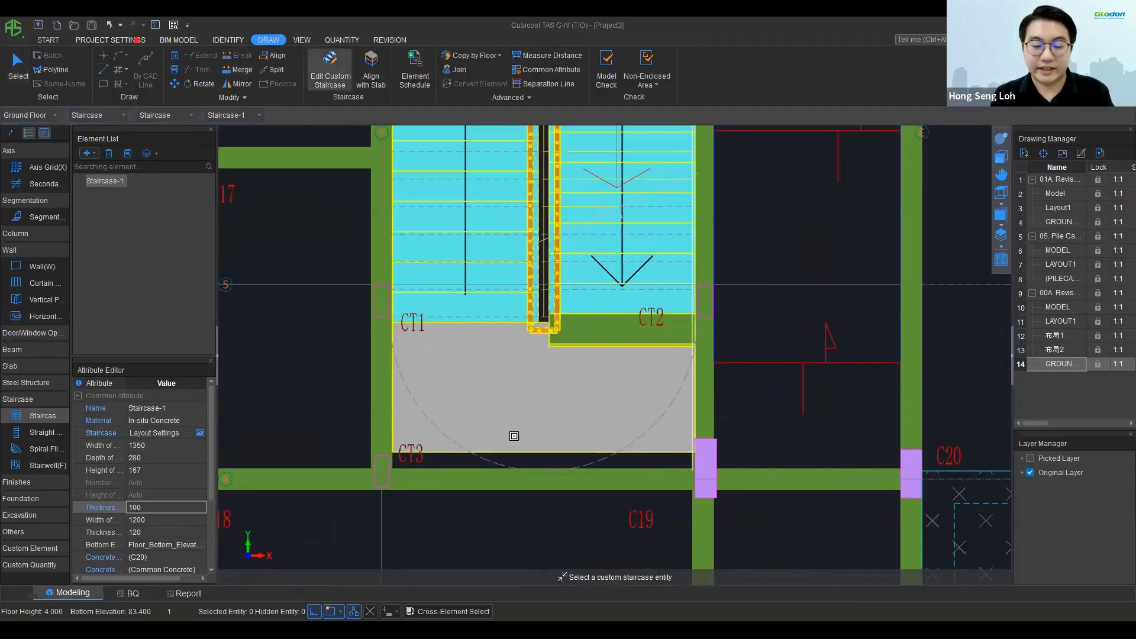
pyautogui.scroll(1, 513, 436)
pyautogui.click(552, 459)
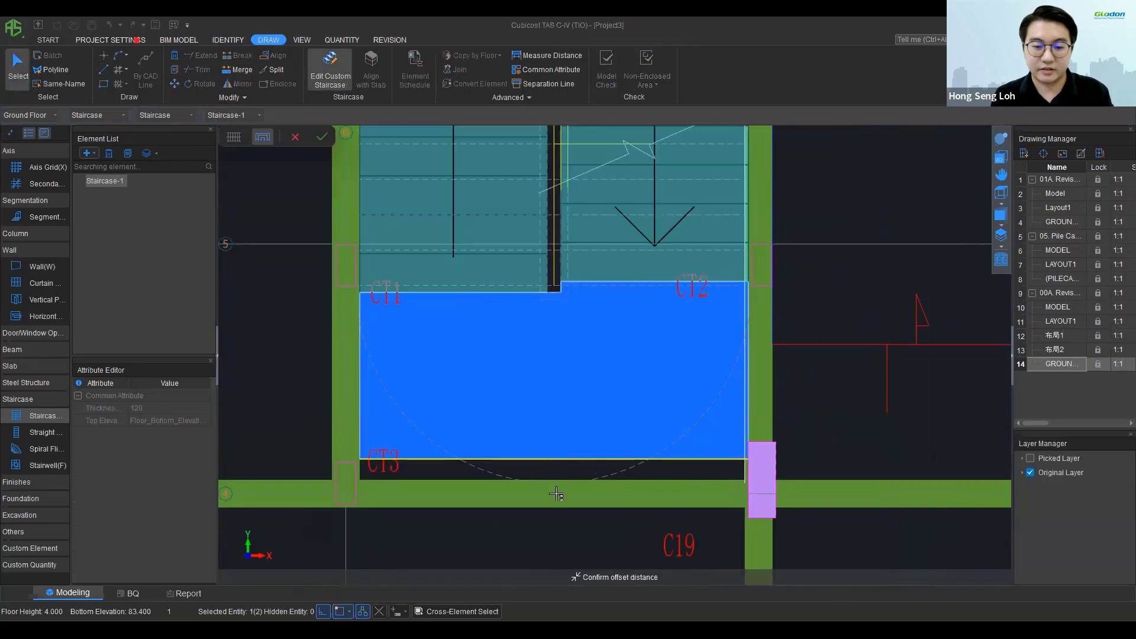
pyautogui.click(319, 138)
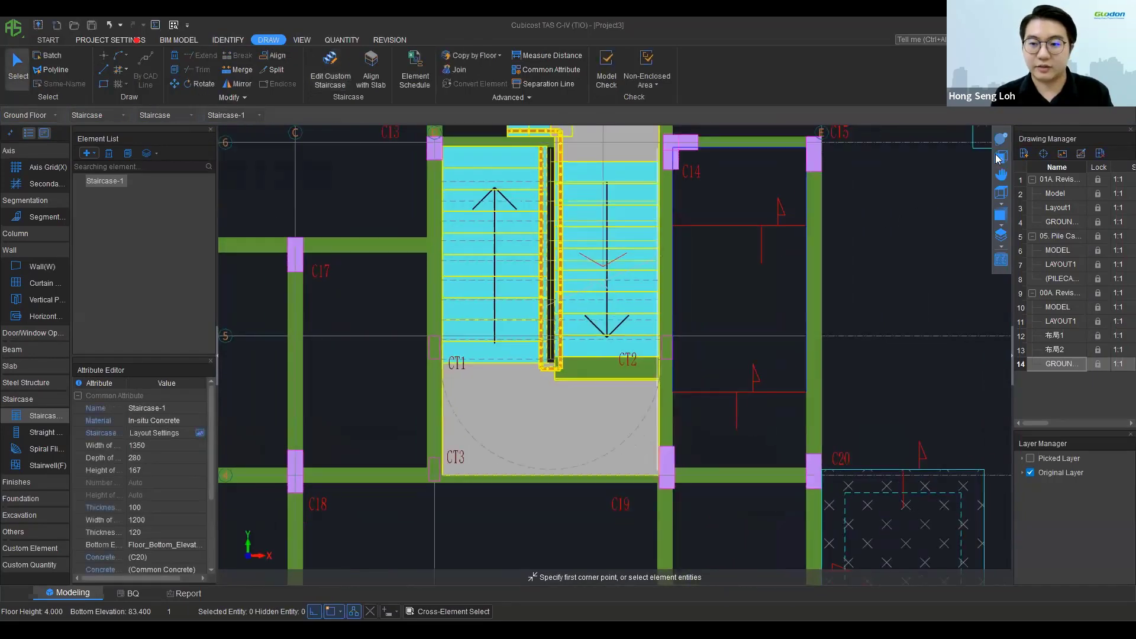
# Step: Inspect the finished staircase in 3D from several angles and return to the plan view
pyautogui.click(998, 158)
pyautogui.keyDown('ctrl'); pyautogui.moveTo(713, 370); pyautogui.dragTo(731, 305); pyautogui.keyUp('ctrl')
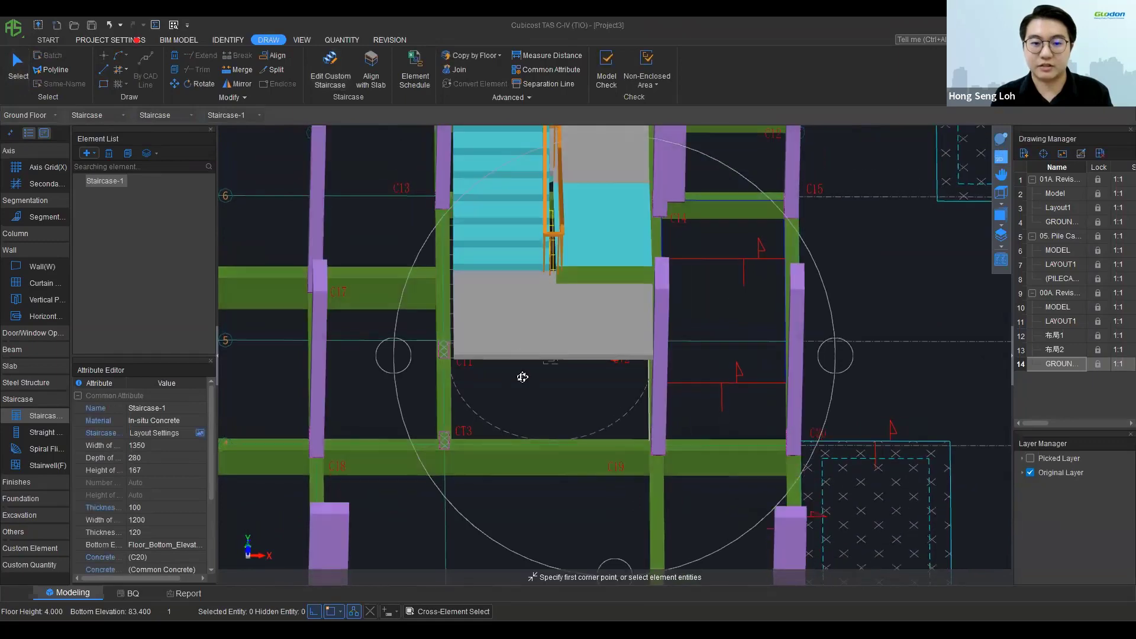
pyautogui.moveTo(523, 377); pyautogui.dragTo(464, 337)
pyautogui.moveTo(570, 375); pyautogui.dragTo(645, 416)
pyautogui.moveTo(728, 430); pyautogui.dragTo(793, 303)
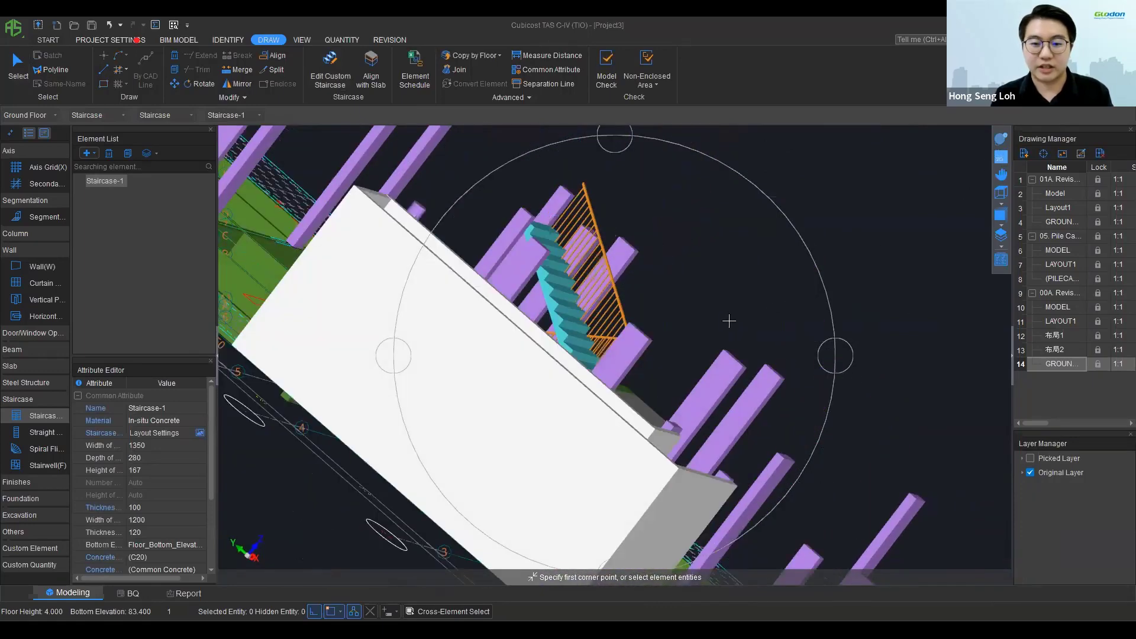
pyautogui.moveTo(729, 320); pyautogui.dragTo(730, 326)
pyautogui.moveTo(654, 354); pyautogui.dragTo(627, 361)
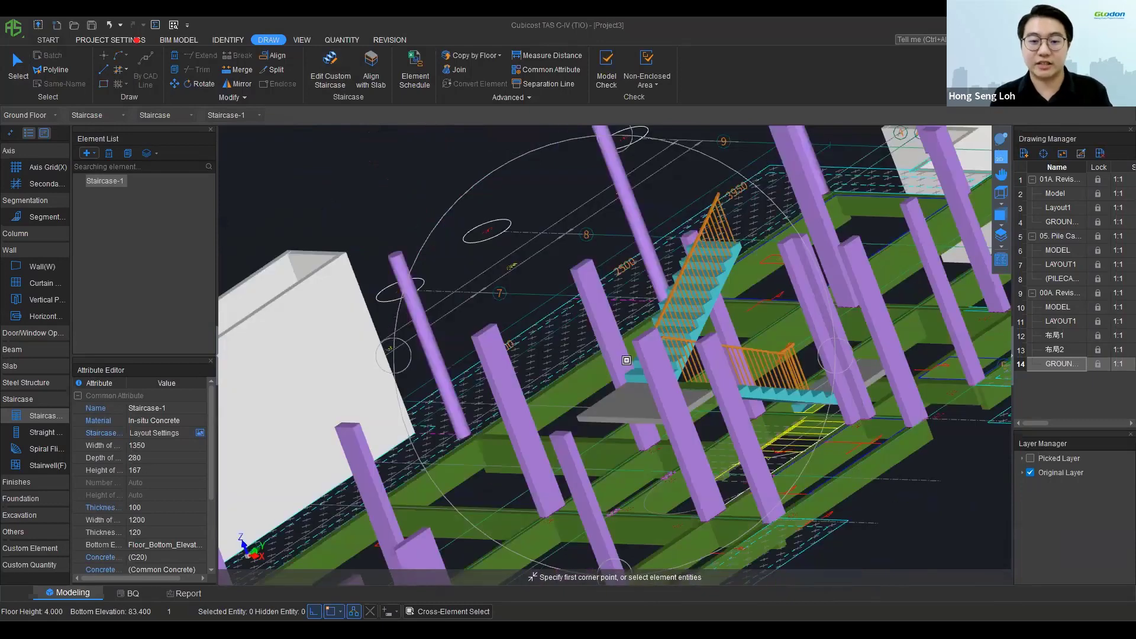
pyautogui.hotkey('ctrl', '2')
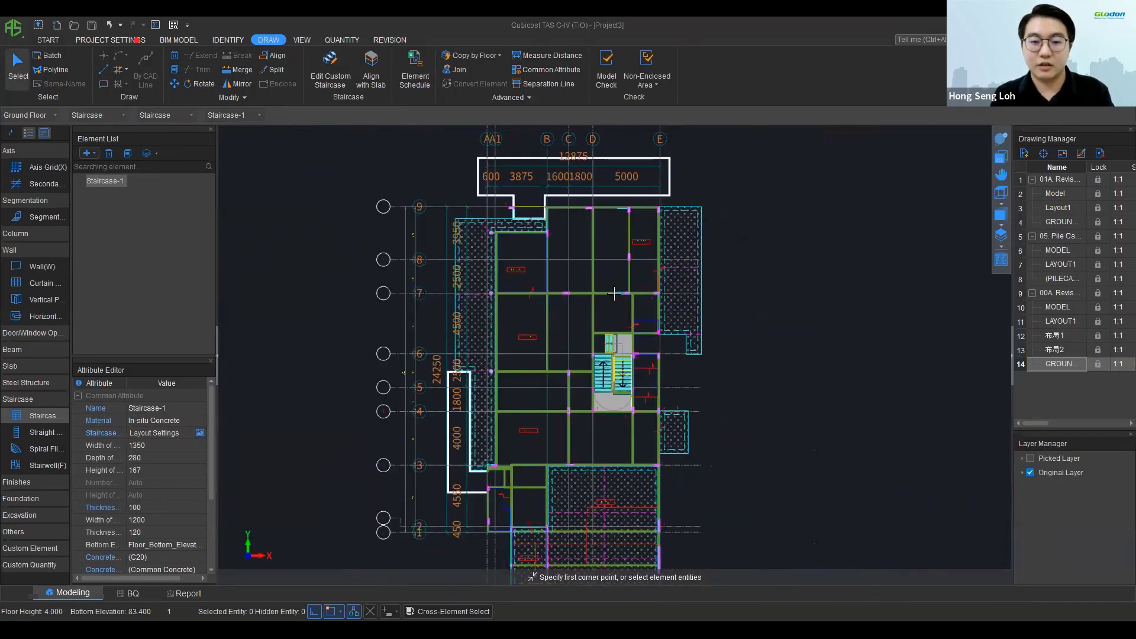
pyautogui.scroll(3, 615, 301)
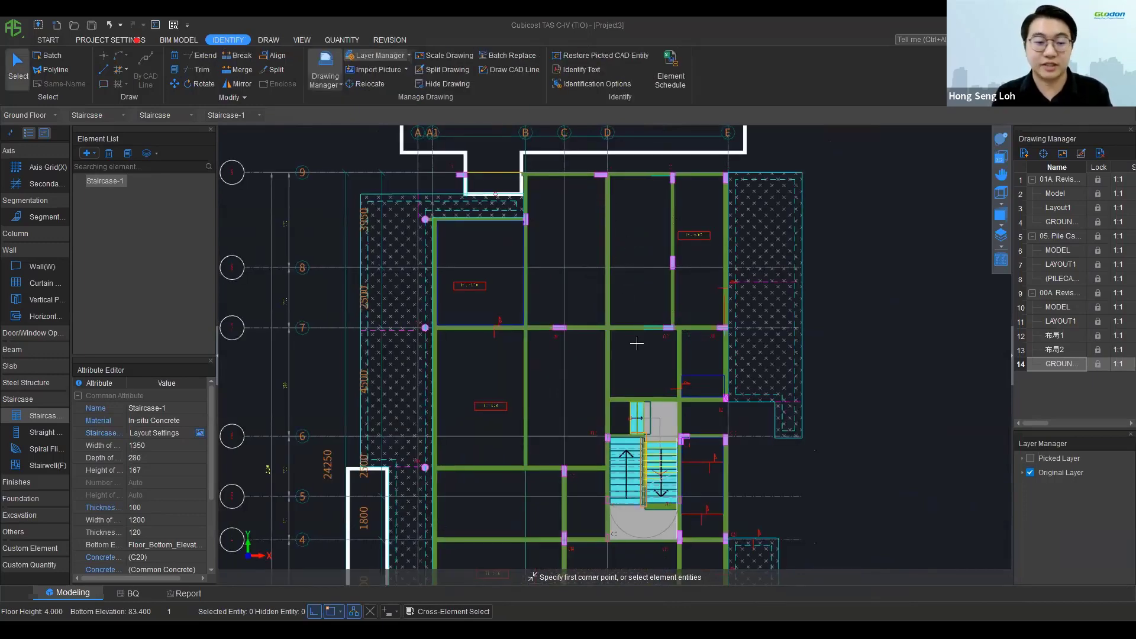
# Step: Display the ground-floor drawing of the 01A set in the model area around grids 7 and 8
pyautogui.click(40, 394)
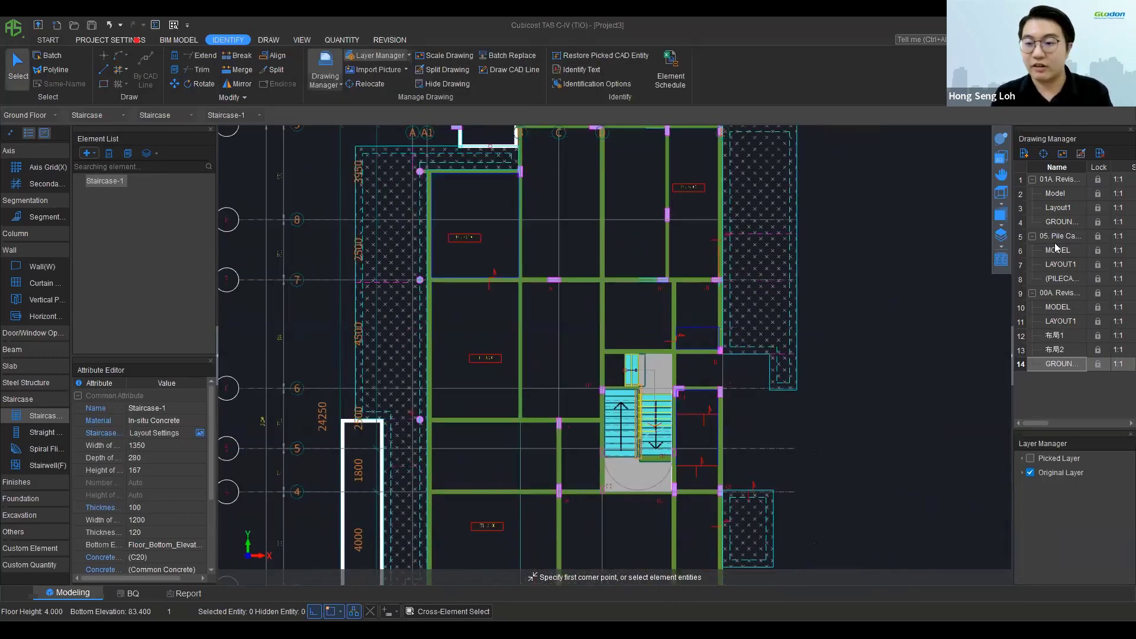
pyautogui.click(1061, 223)
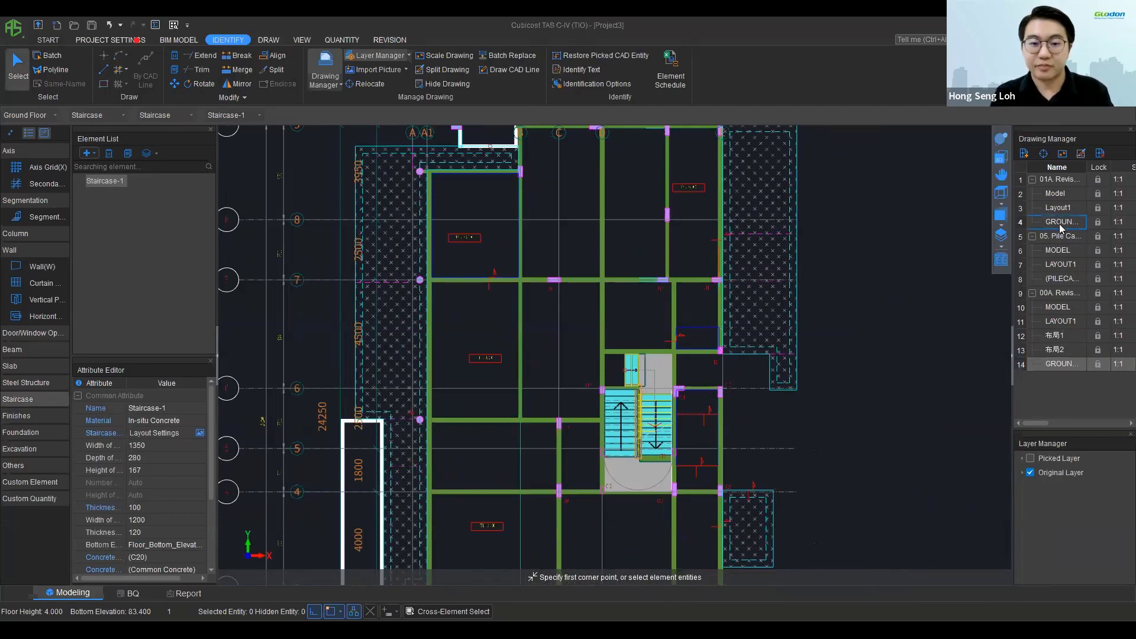
pyautogui.scroll(-5, 626, 275)
pyautogui.scroll(5, 625, 243)
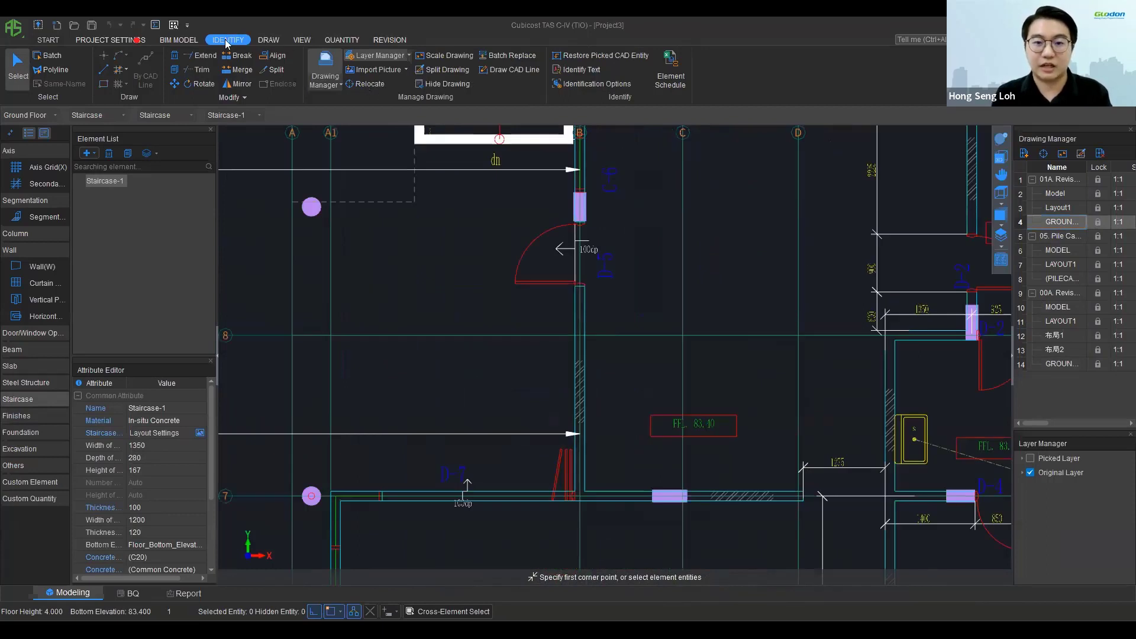
# Step: Pick the masonry wall sidelines by layer on the ground-floor drawing
pyautogui.click(38, 268)
pyautogui.click(734, 84)
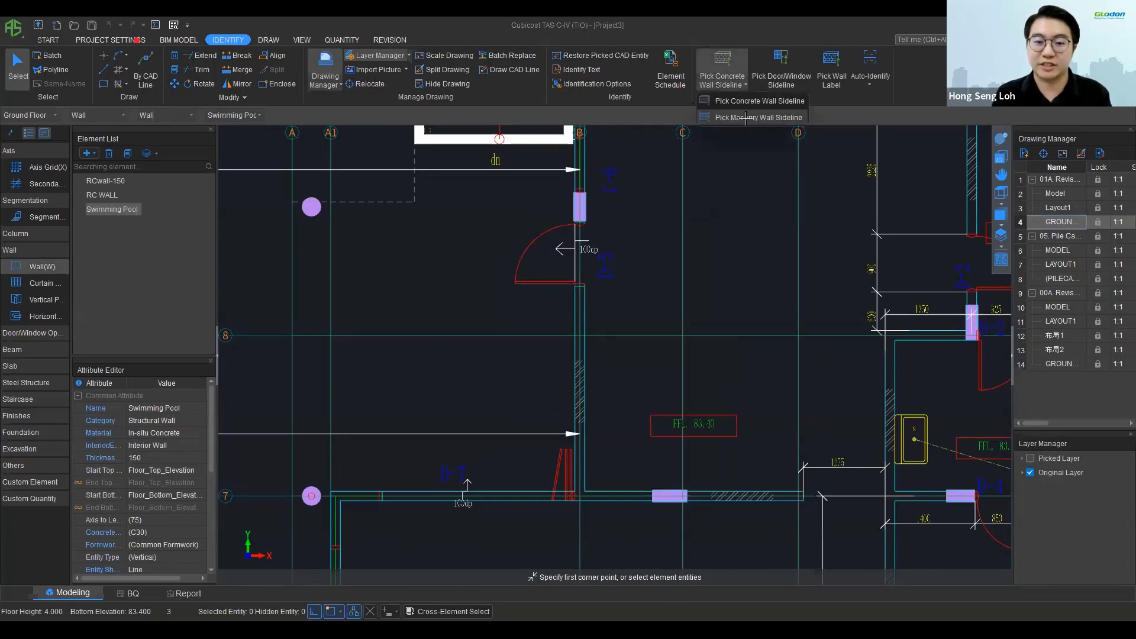
pyautogui.click(745, 118)
pyautogui.scroll(2, 583, 282)
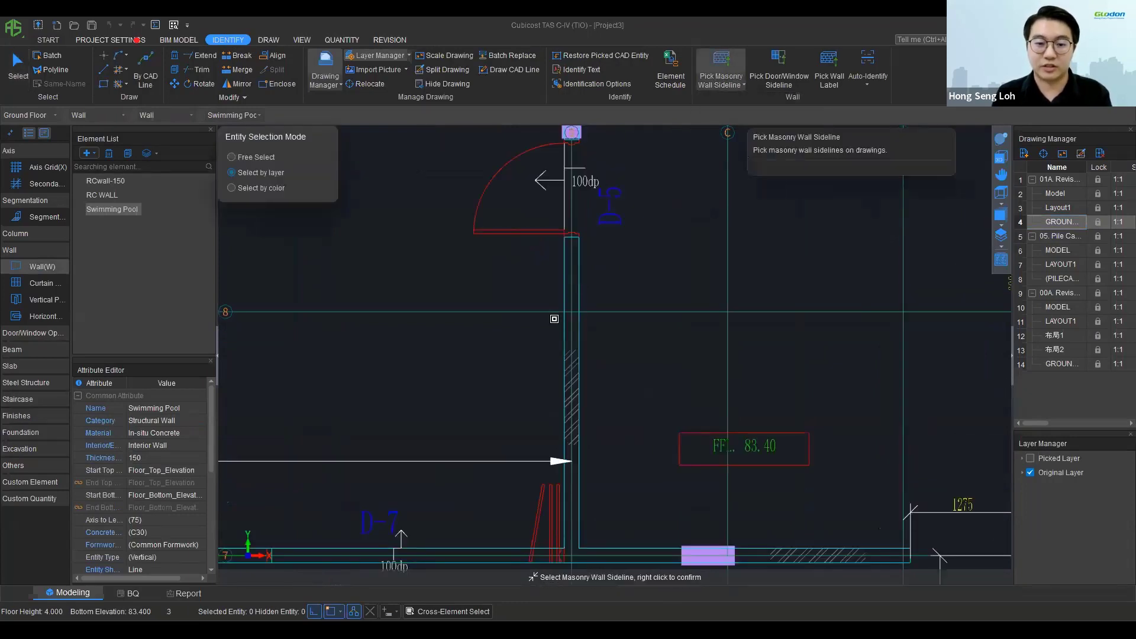
pyautogui.click(587, 301)
pyautogui.scroll(-2, 587, 301)
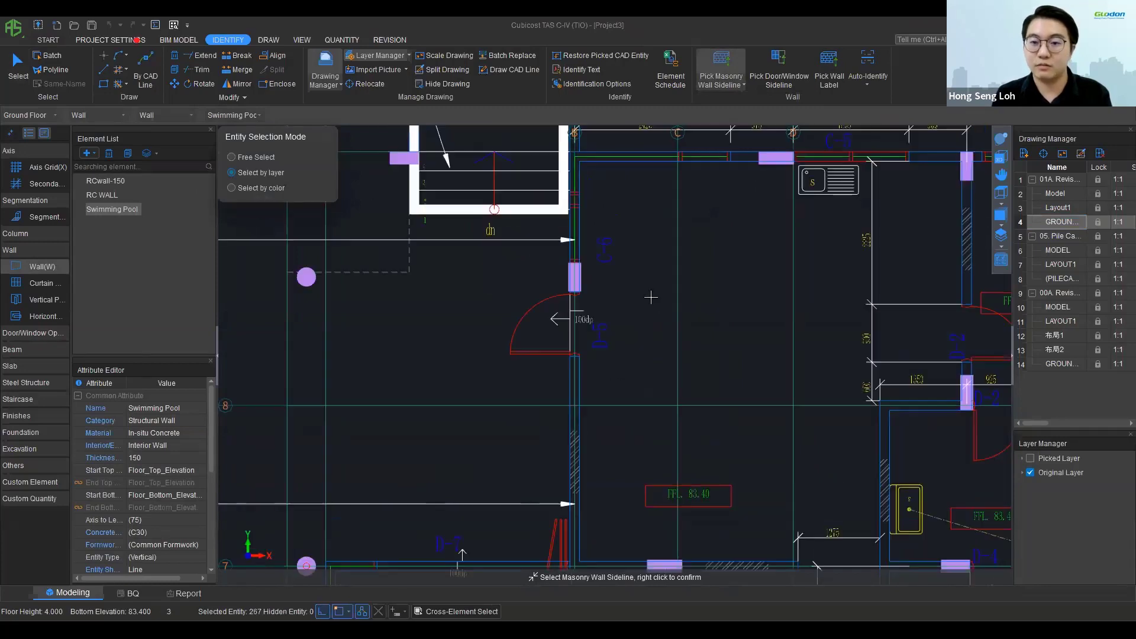
pyautogui.rightClick(650, 296)
pyautogui.press('Escape')
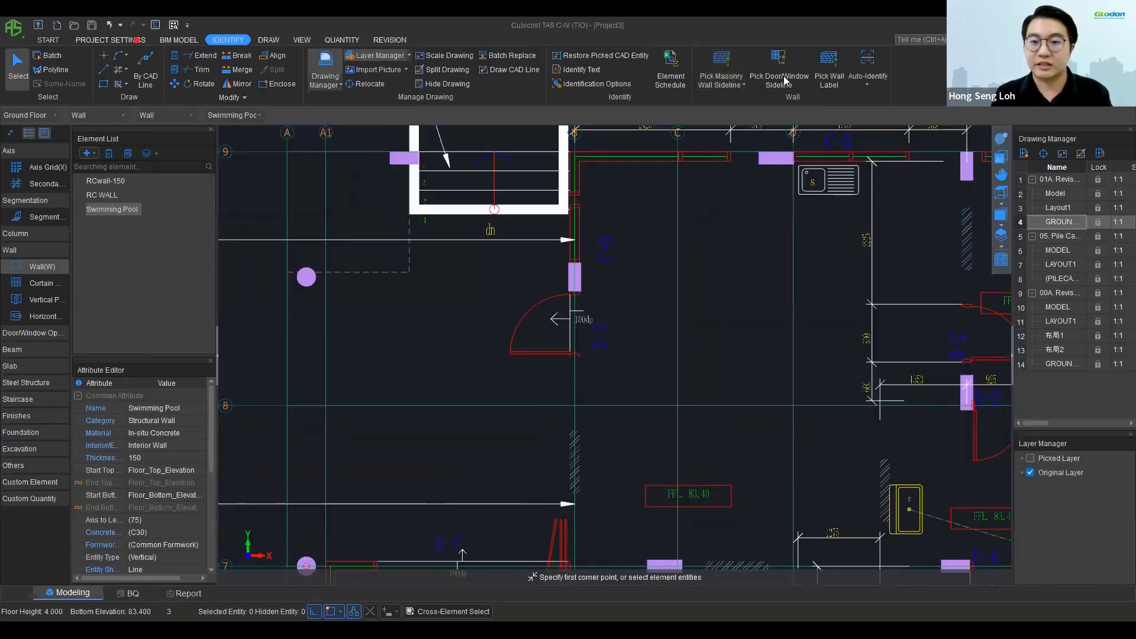
# Step: Pick the door and window sidelines on the drawing and auto-identify the masonry walls
pyautogui.click(780, 70)
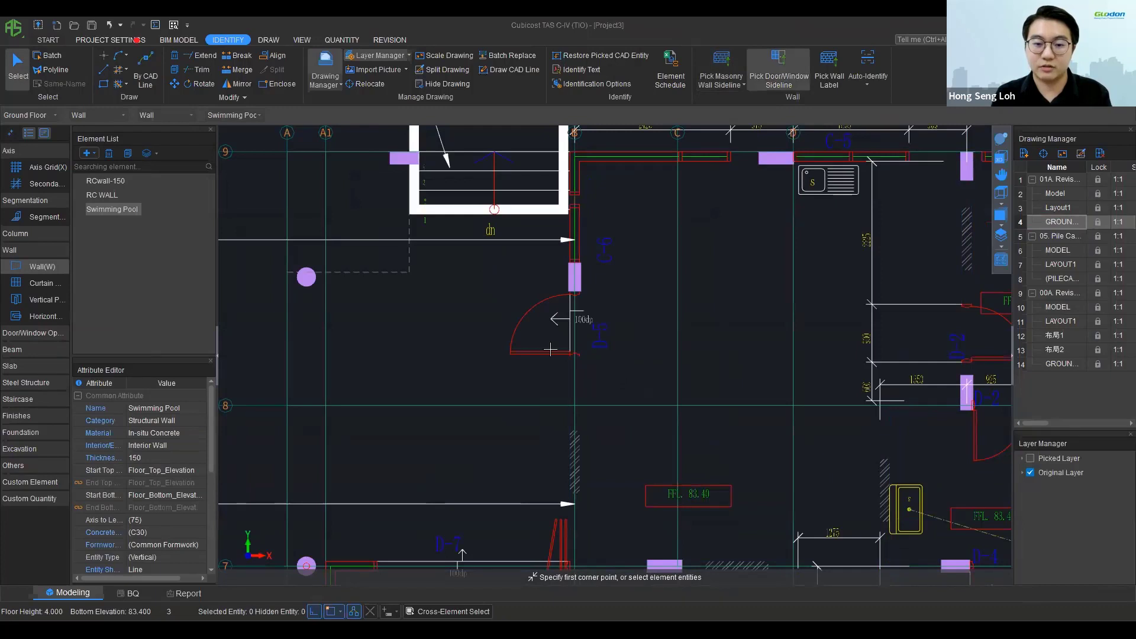
pyautogui.rightClick(655, 238)
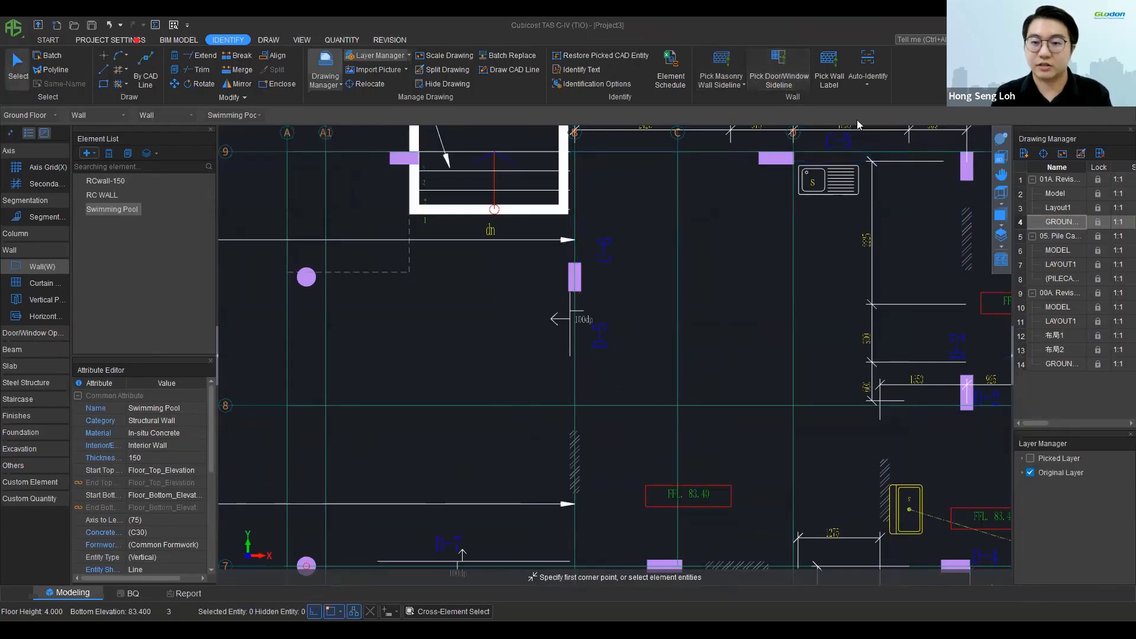
pyautogui.click(874, 62)
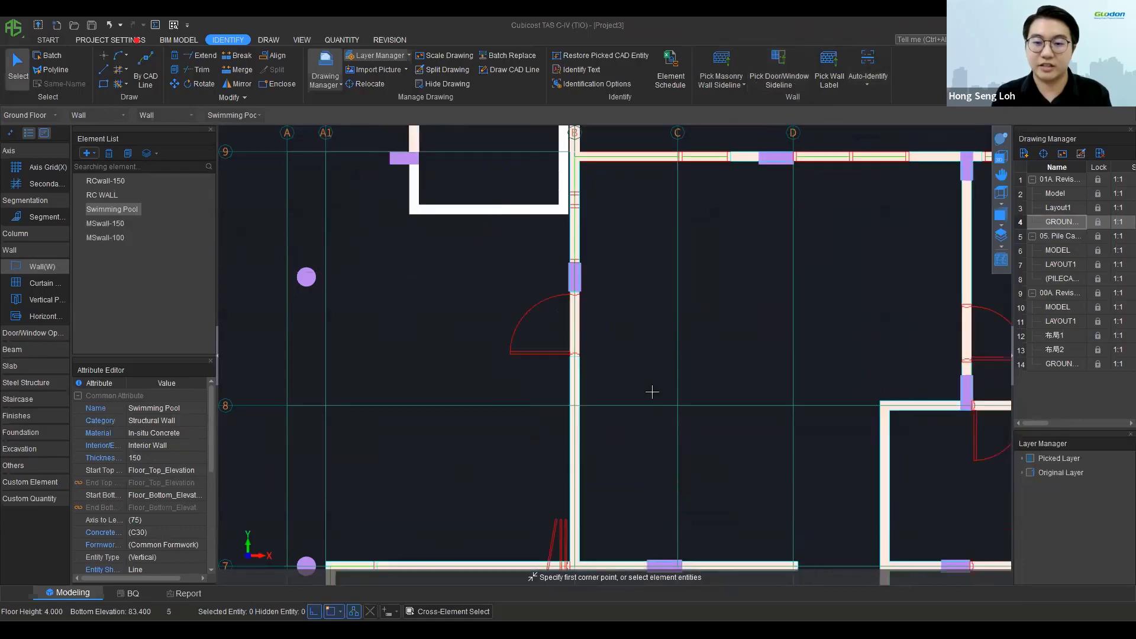
# Step: Inspect the identified masonry walls in 3D and return to the plan view
pyautogui.click(1001, 143)
pyautogui.moveTo(695, 446); pyautogui.dragTo(726, 364)
pyautogui.click(1002, 159)
pyautogui.click(1001, 156)
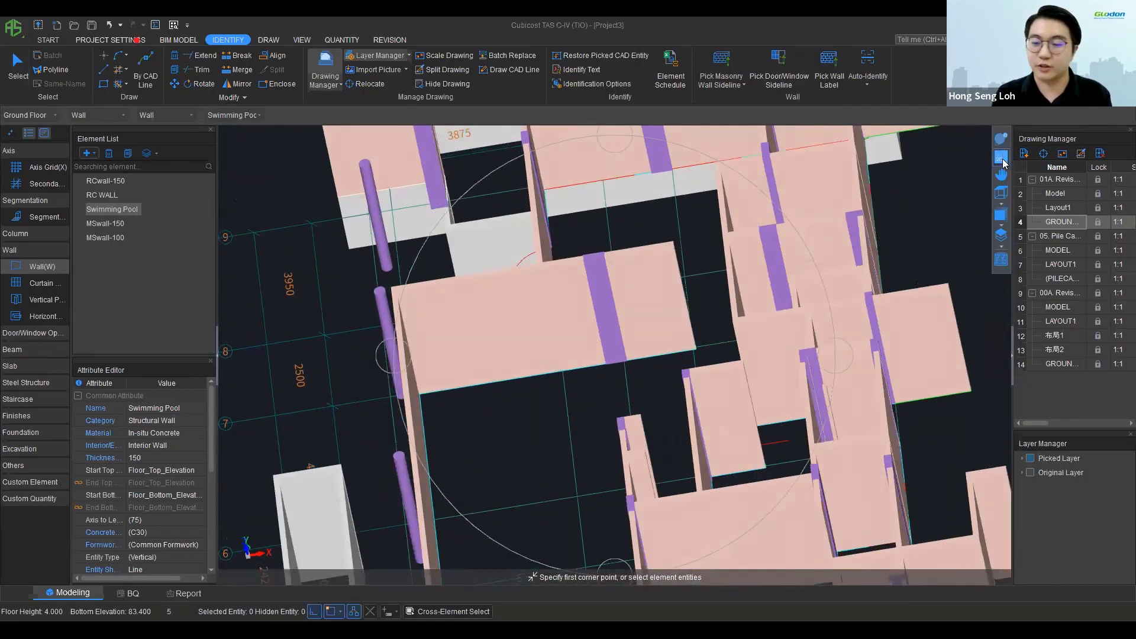
pyautogui.scroll(-2, 562, 303)
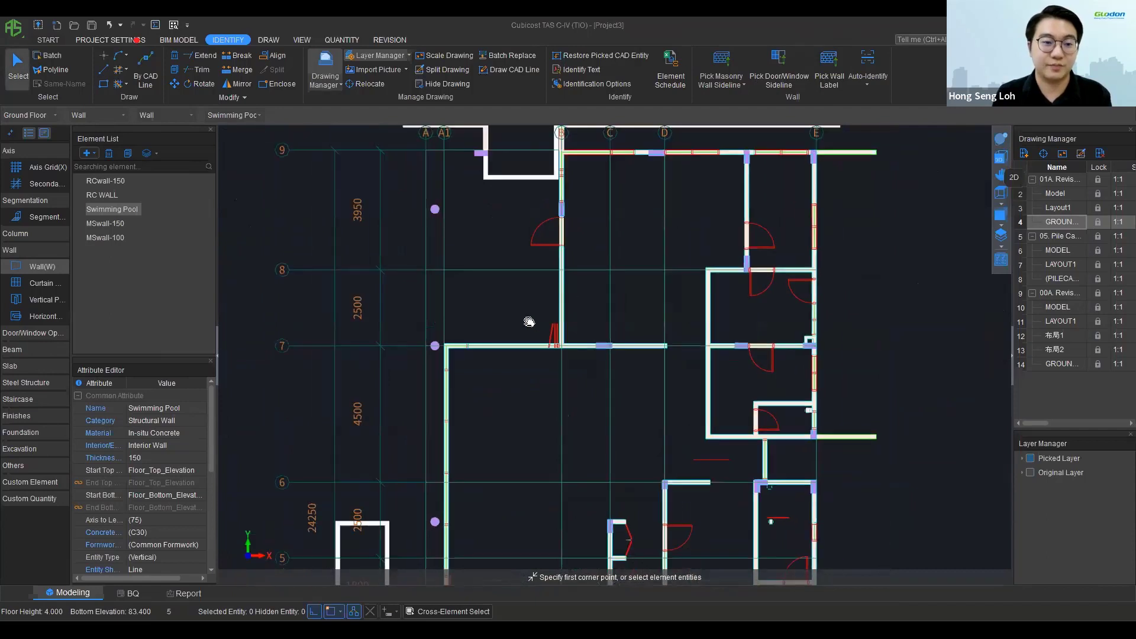
pyautogui.moveTo(532, 328); pyautogui.dragTo(492, 356, button='middle')
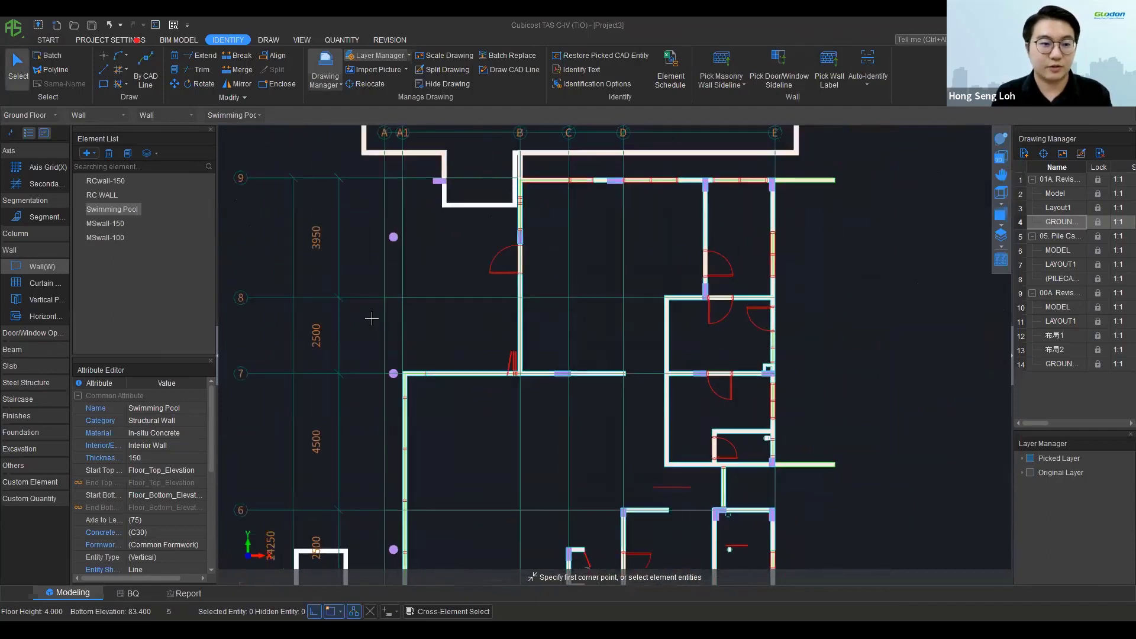
# Step: Switch to door elements and display the door and window schedule in the full 01A drawing
pyautogui.click(42, 332)
pyautogui.click(37, 355)
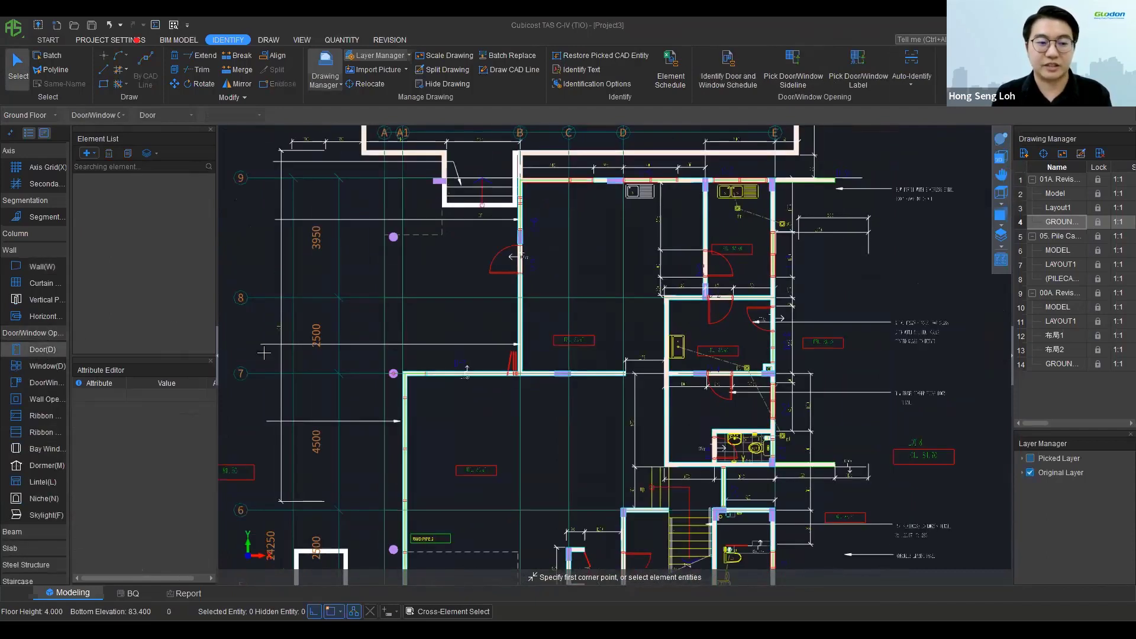
pyautogui.moveTo(832, 288); pyautogui.dragTo(819, 322, button='middle')
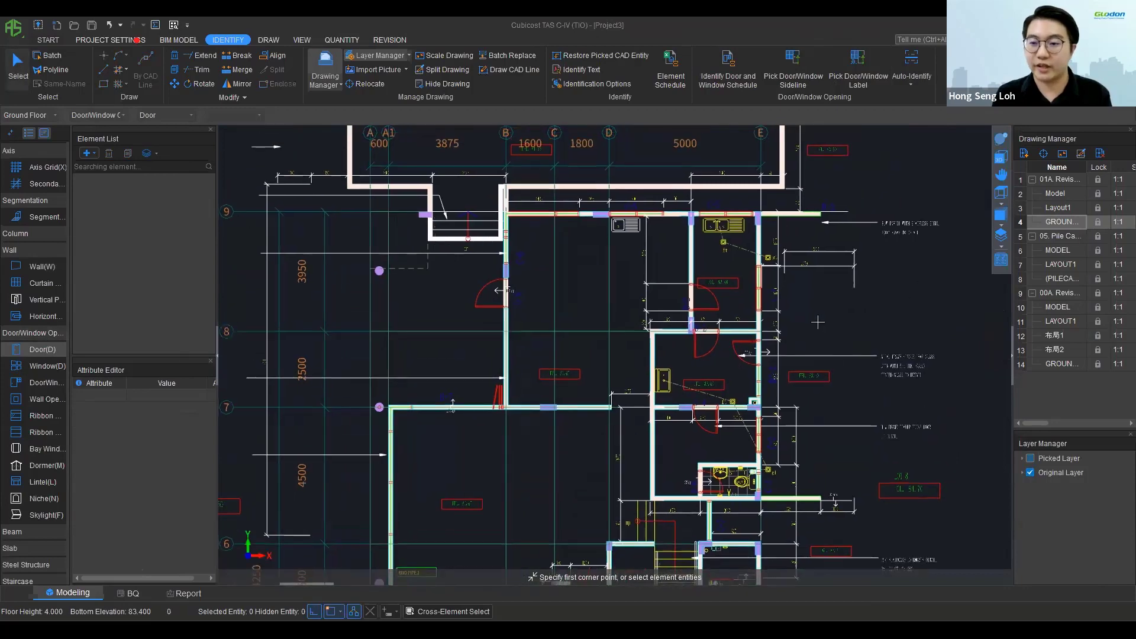
pyautogui.click(1064, 179)
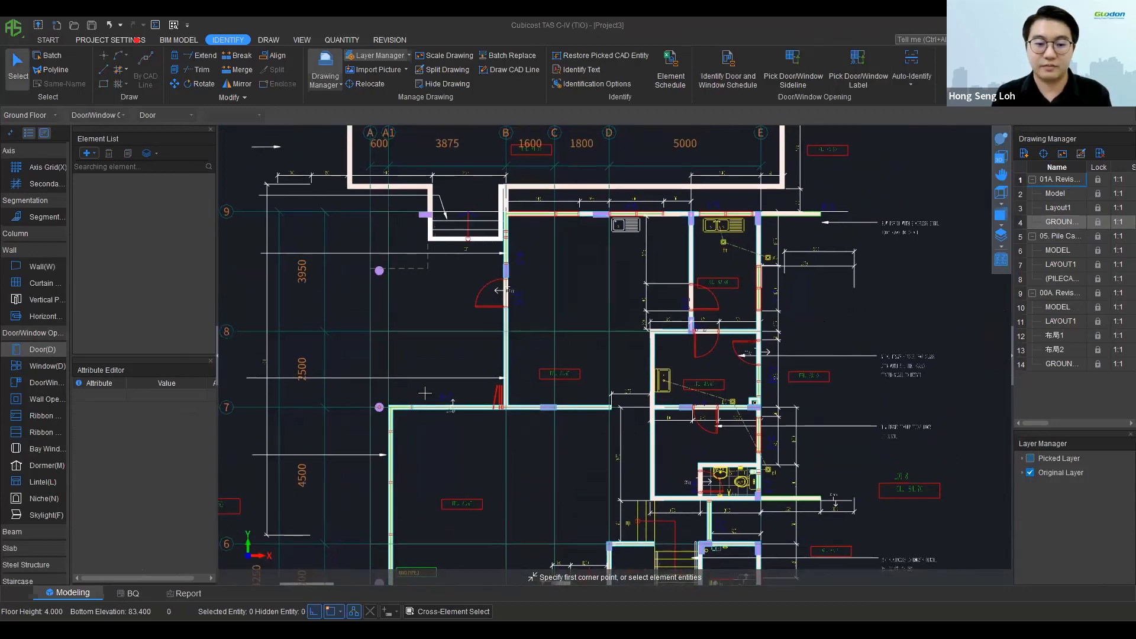
pyautogui.scroll(8, 464, 340)
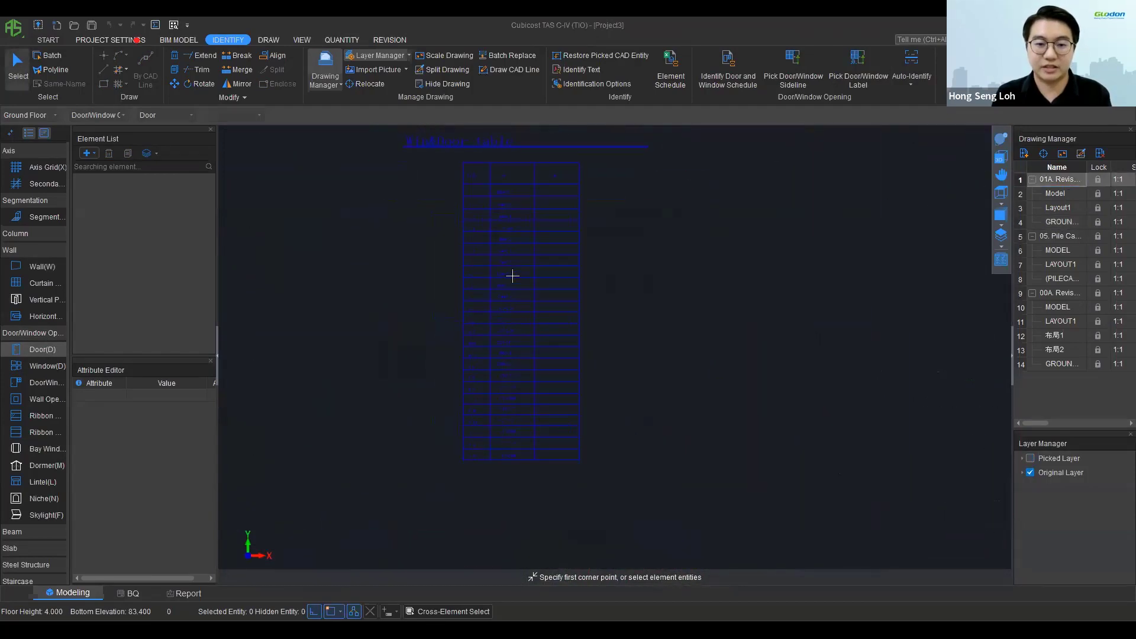
pyautogui.scroll(3, 512, 276)
pyautogui.scroll(-3, 513, 279)
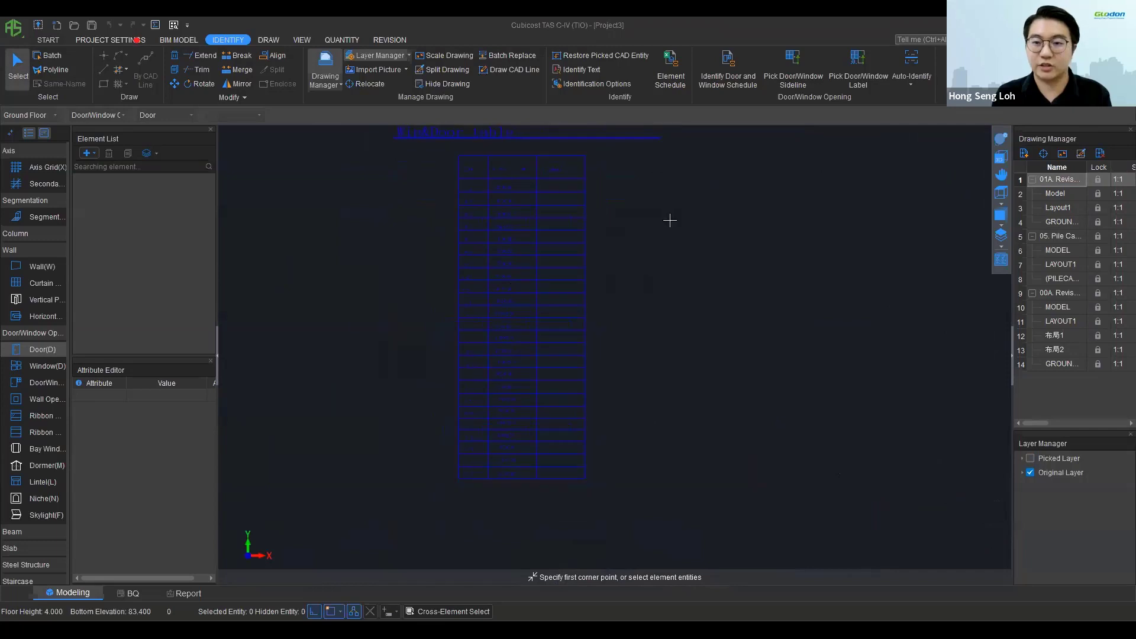
# Step: Extract the whole door and window schedule table from the drawing and review its codes, sizes and types
pyautogui.click(732, 69)
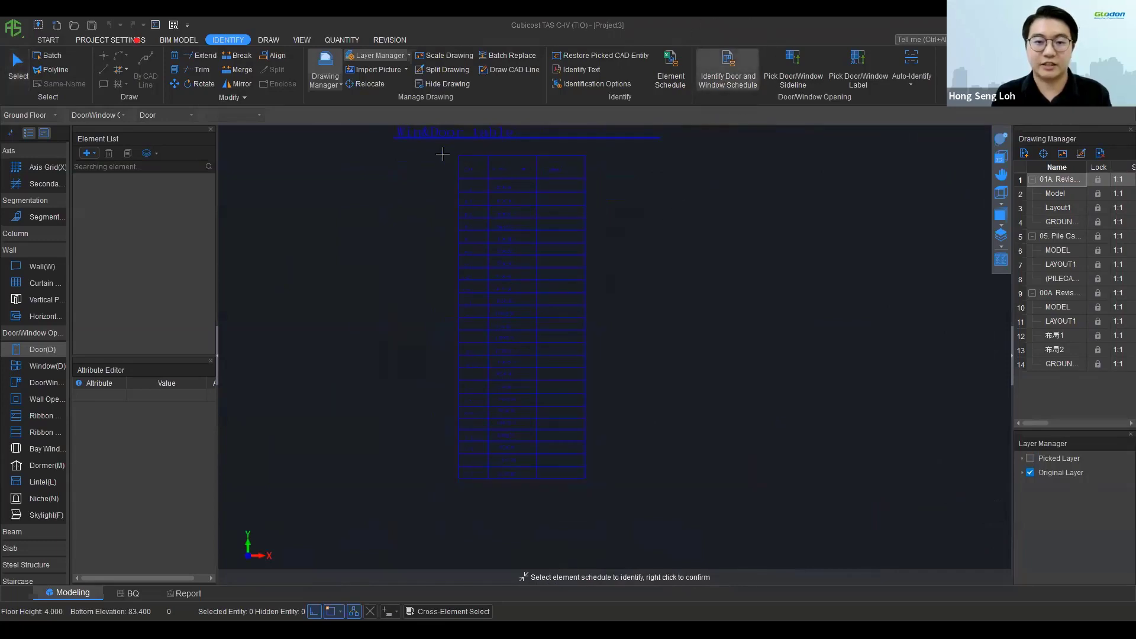
pyautogui.moveTo(438, 151); pyautogui.dragTo(615, 506)
pyautogui.rightClick(530, 422)
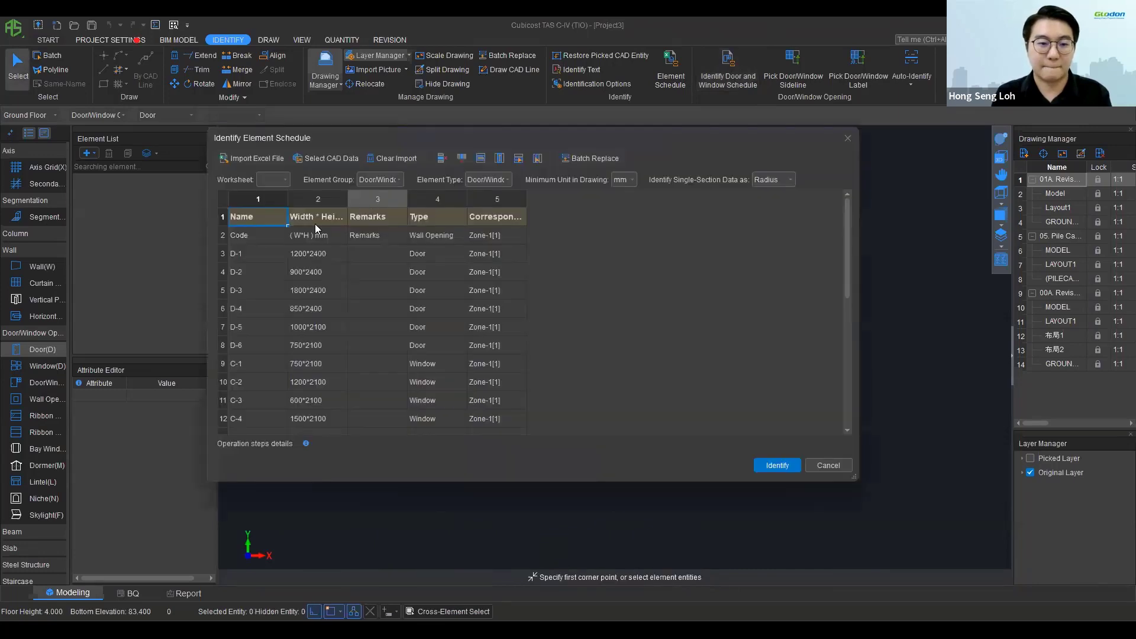
pyautogui.scroll(-3, 323, 325)
pyautogui.scroll(3, 333, 337)
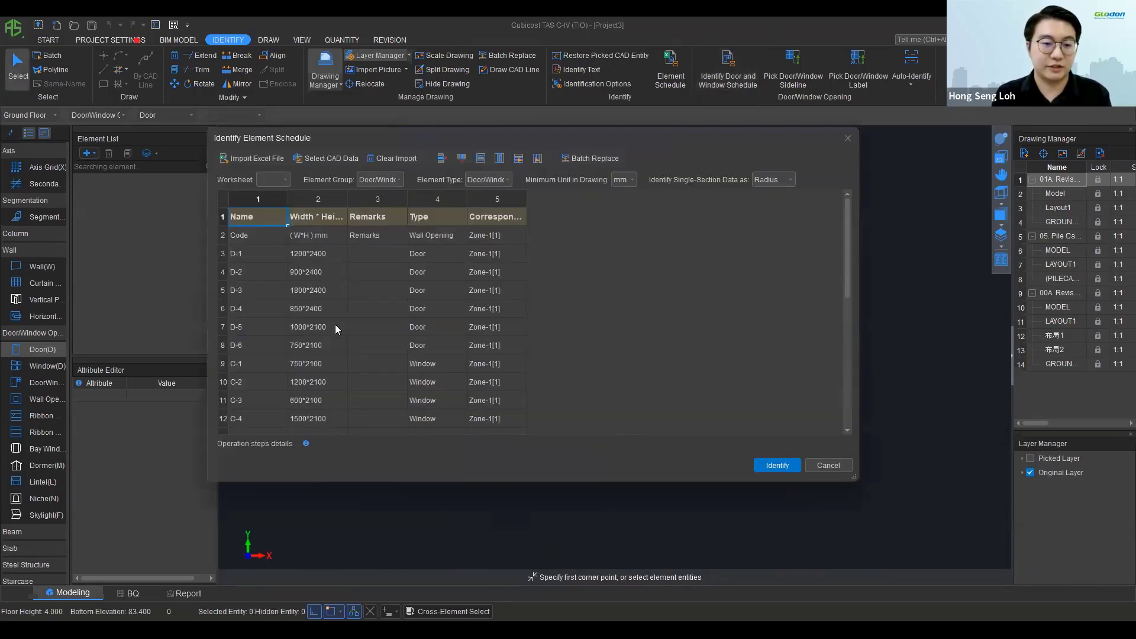
pyautogui.scroll(-3, 335, 326)
pyautogui.scroll(3, 335, 325)
# Step: Delete the Remarks column and the duplicate Code heading row from the extracted schedule, and identify the door and window elements
pyautogui.click(378, 199)
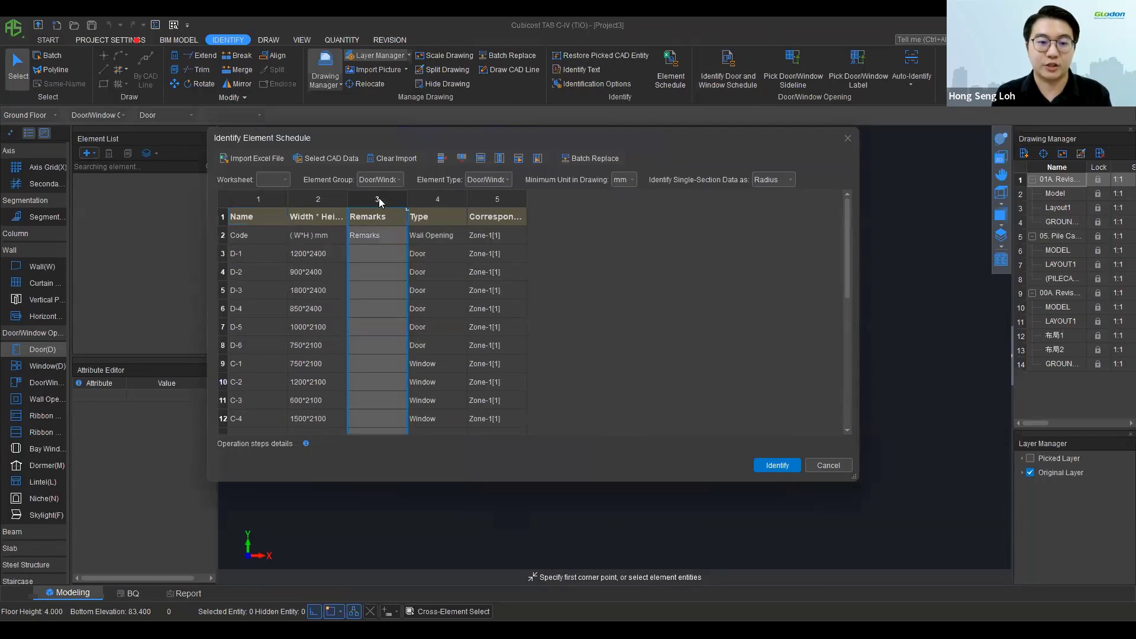
pyautogui.press('Delete')
pyautogui.click(555, 334)
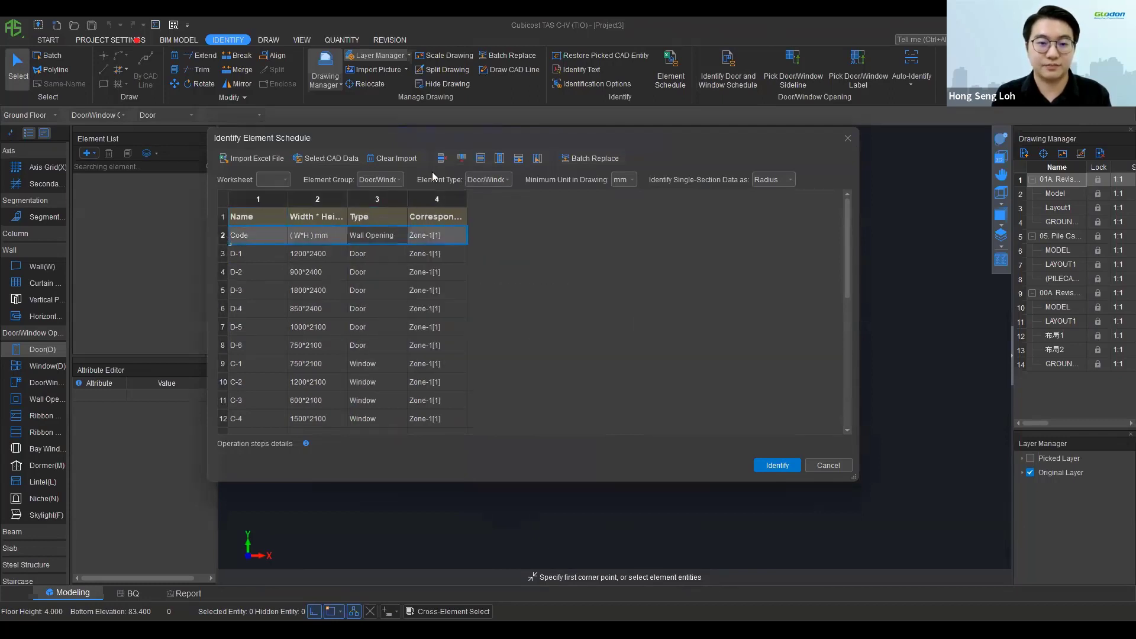
pyautogui.click(789, 466)
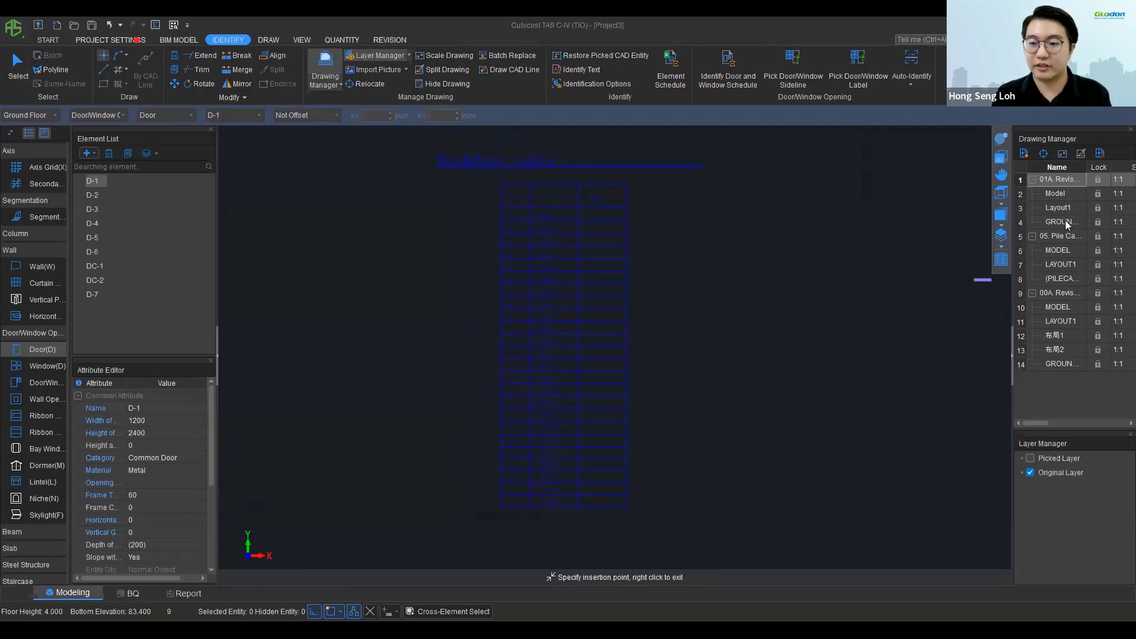
# Step: Display the ground-floor drawing of the 01A set and auto-identify its door and window openings
pyautogui.click(1064, 222)
pyautogui.doubleClick(1065, 220)
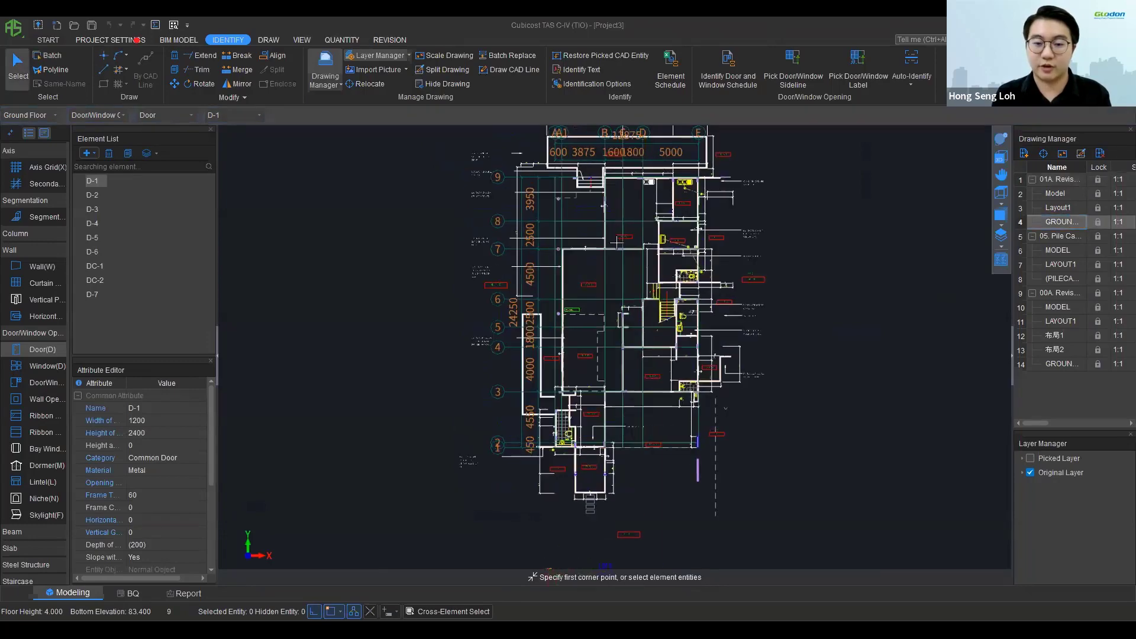
pyautogui.scroll(5, 605, 216)
pyautogui.scroll(4, 571, 177)
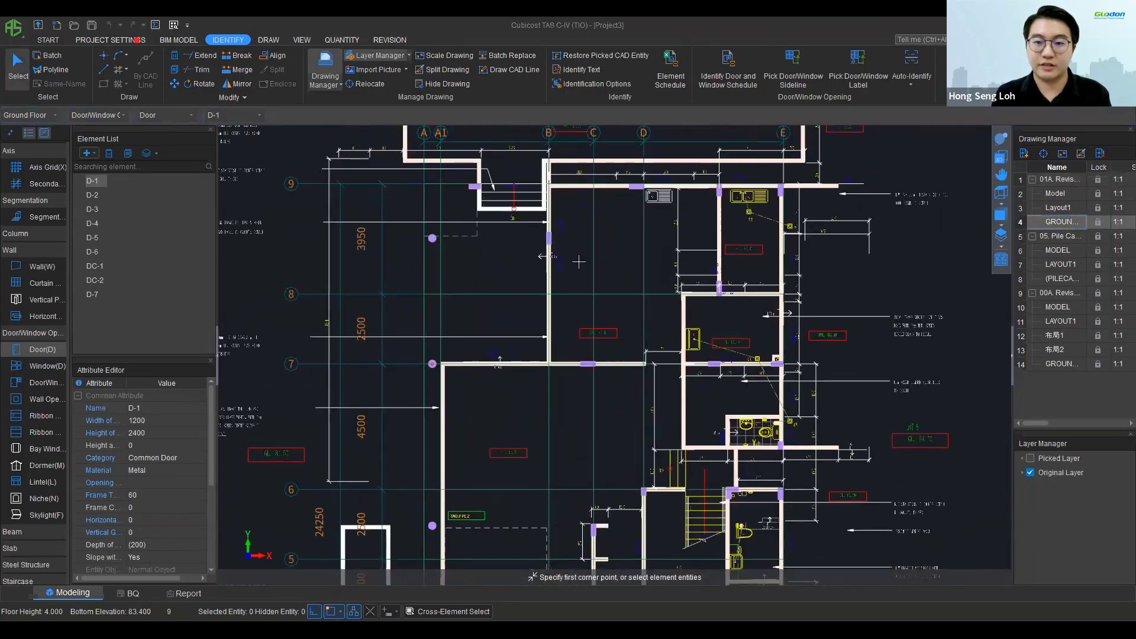
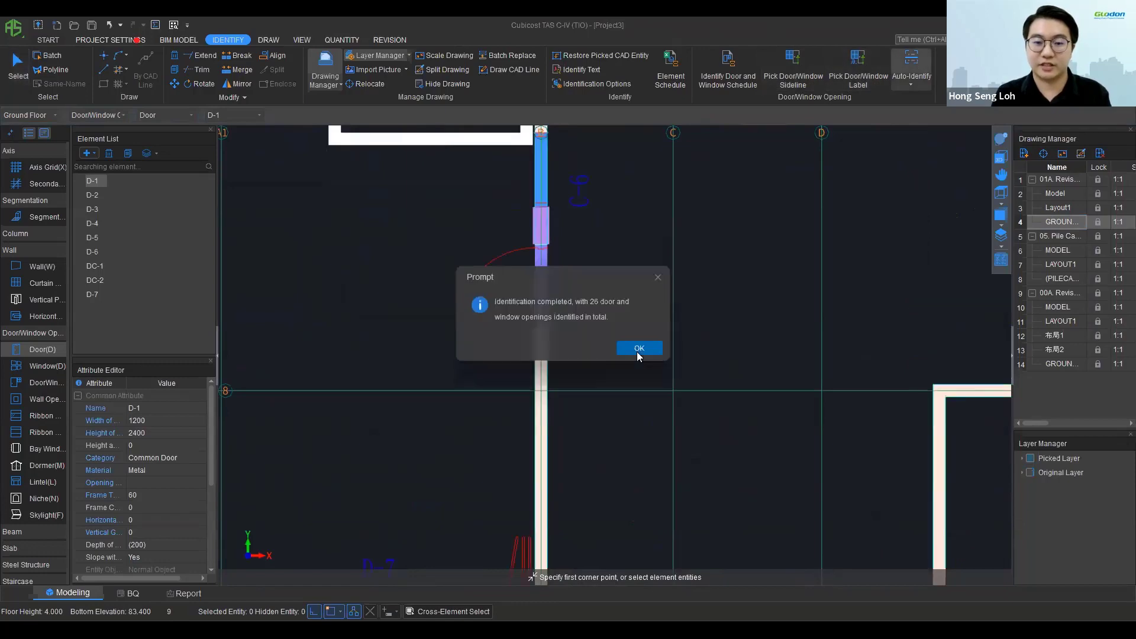
pyautogui.scroll(-4, 766, 260)
# Step: Switch to lintel elements and create a rectangular lintel with the default attributes
pyautogui.keyDown('ctrl'); pyautogui.moveTo(685, 441); pyautogui.dragTo(2, 493); pyautogui.keyUp('ctrl')
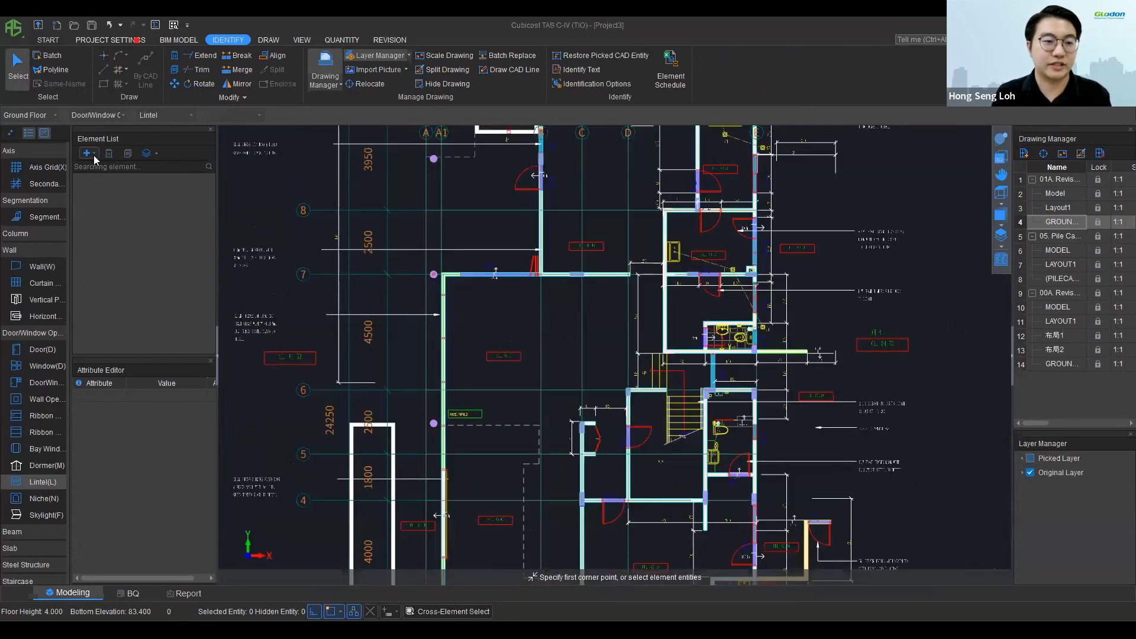
pyautogui.click(93, 155)
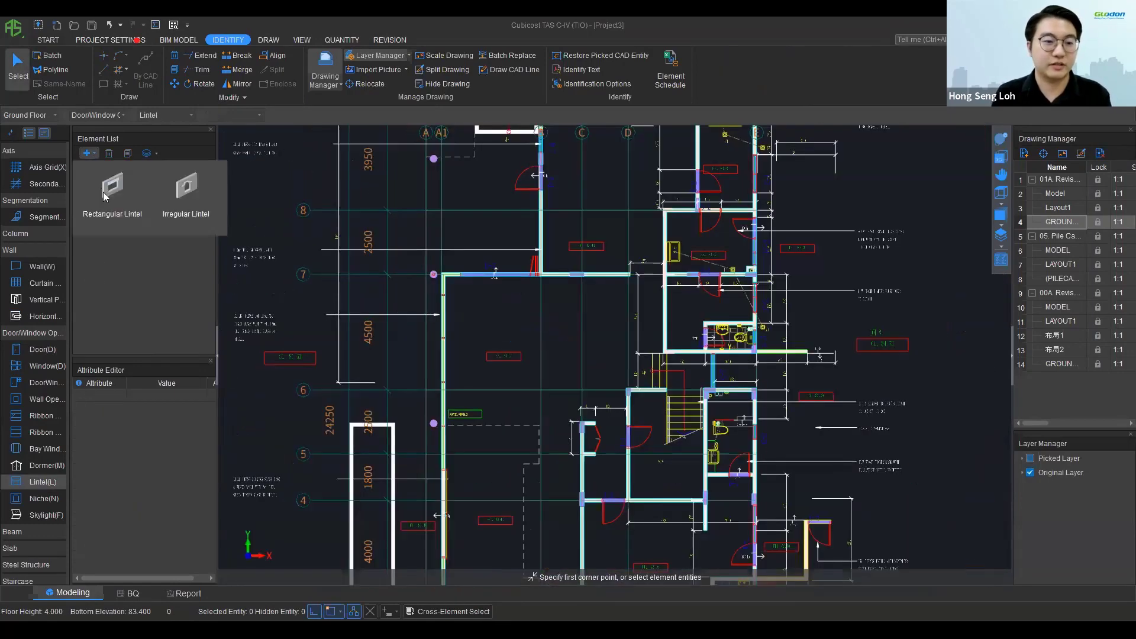
pyautogui.scroll(-3, 545, 319)
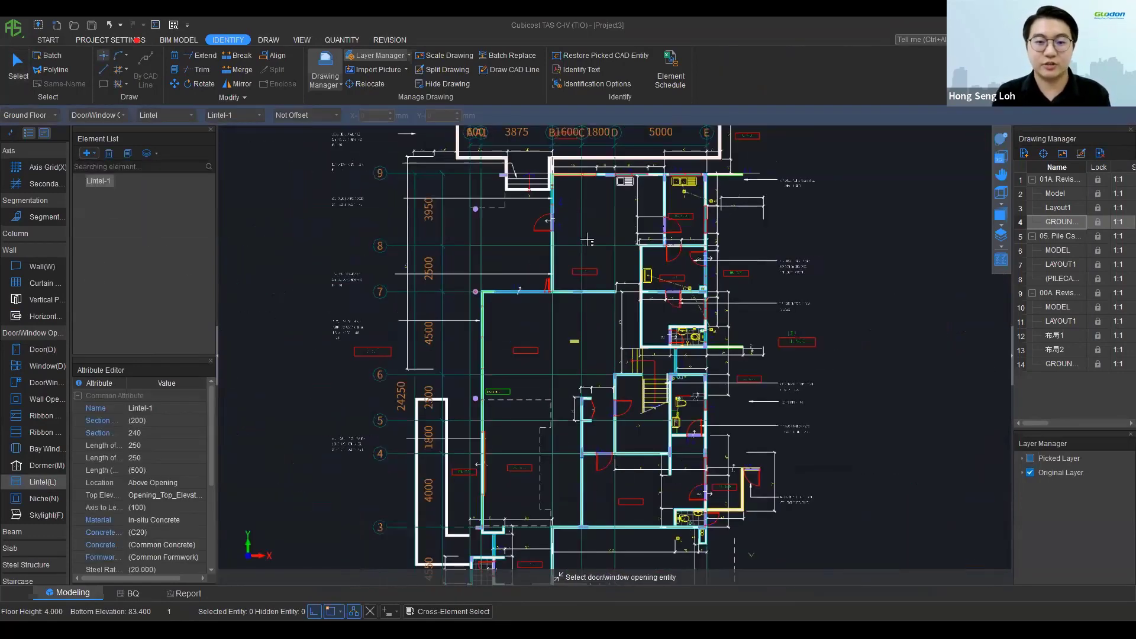
pyautogui.scroll(1, 587, 240)
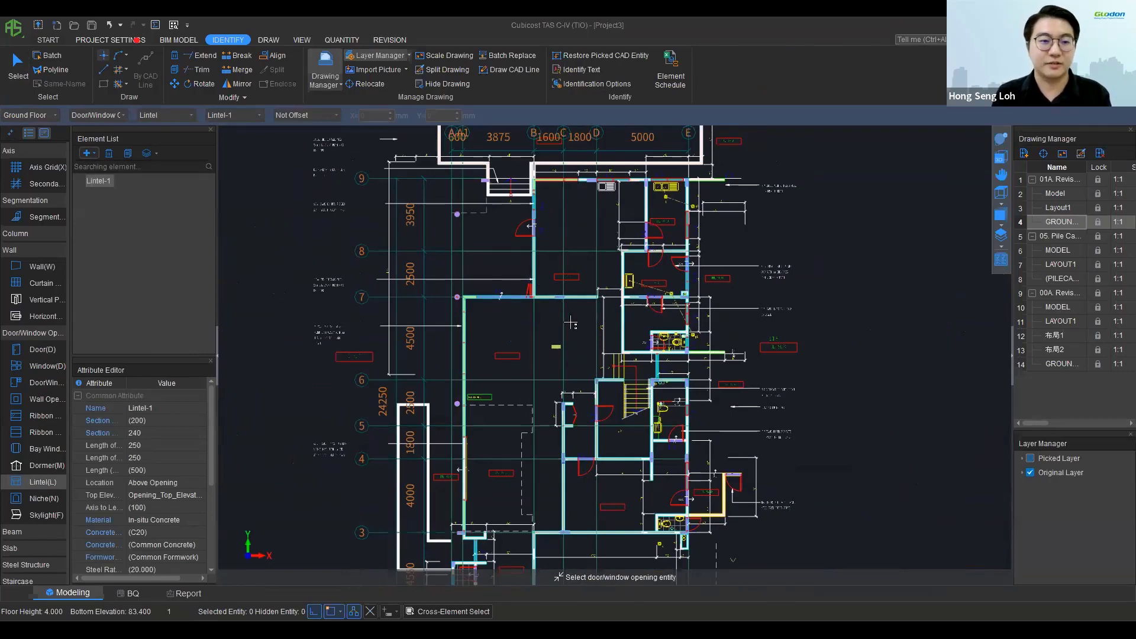
# Step: Place the rectangular lintel automatically over all door and window openings on the ground floor
pyautogui.click(126, 86)
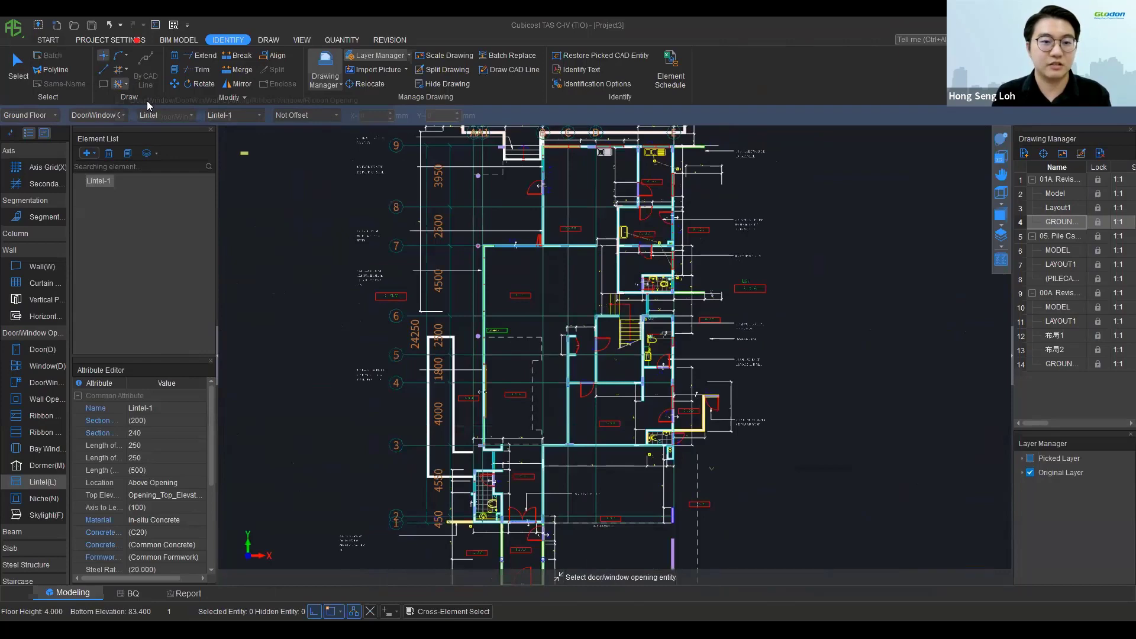
pyautogui.click(146, 100)
pyautogui.scroll(-1, 341, 238)
pyautogui.scroll(-1, 363, 154)
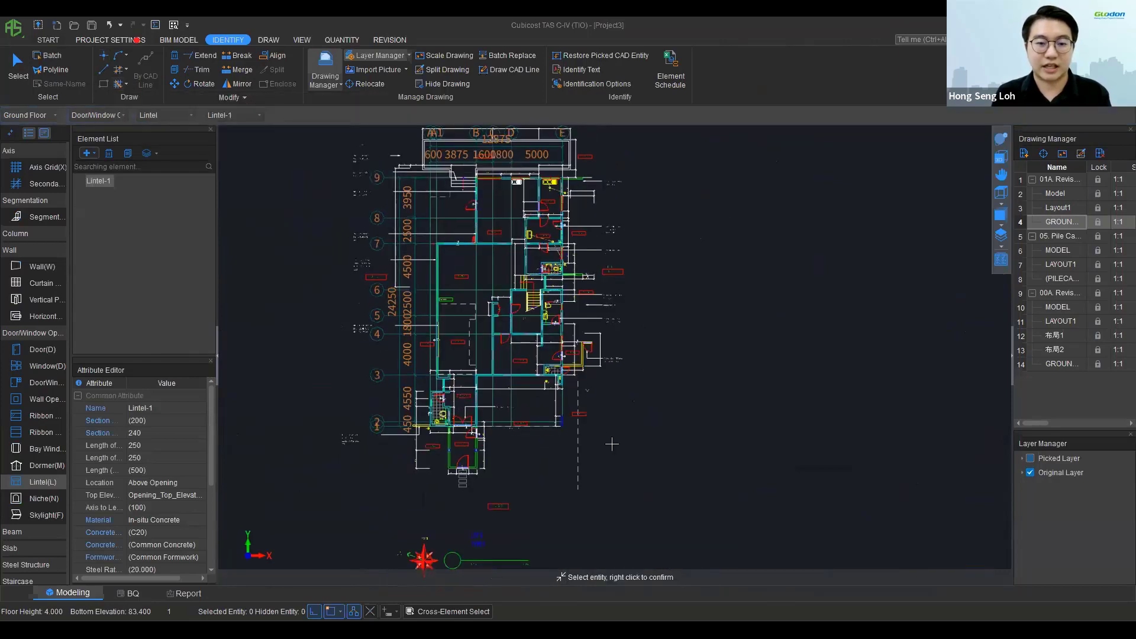
pyautogui.rightClick(515, 452)
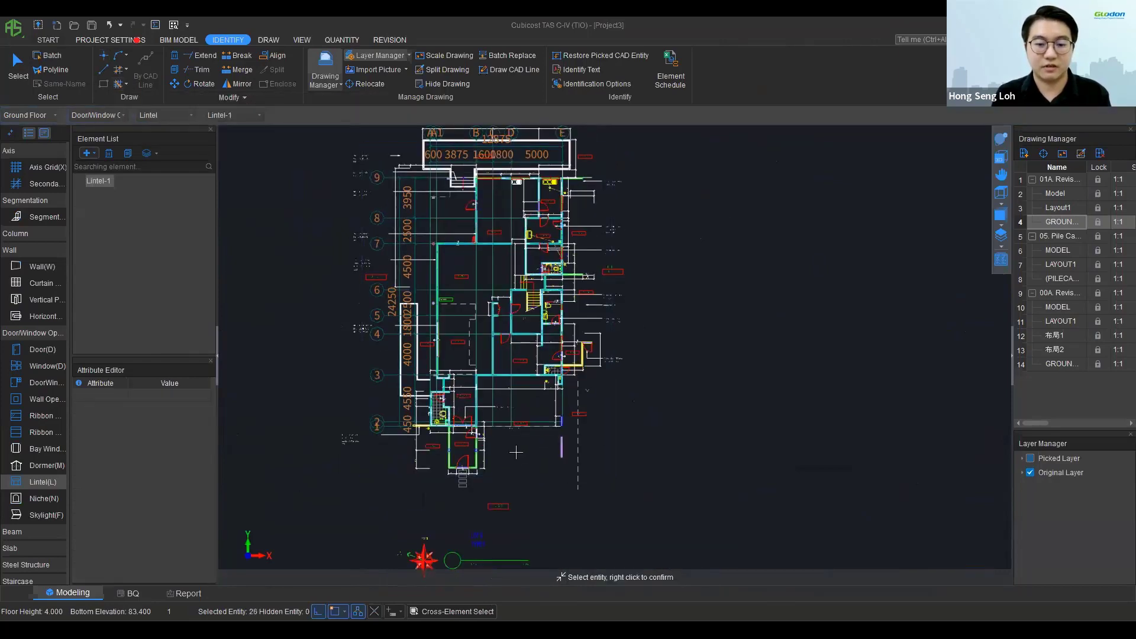
# Step: Inspect the lintels above the openings in 3D and return to the plan view around grids 6 to 8
pyautogui.click(1001, 157)
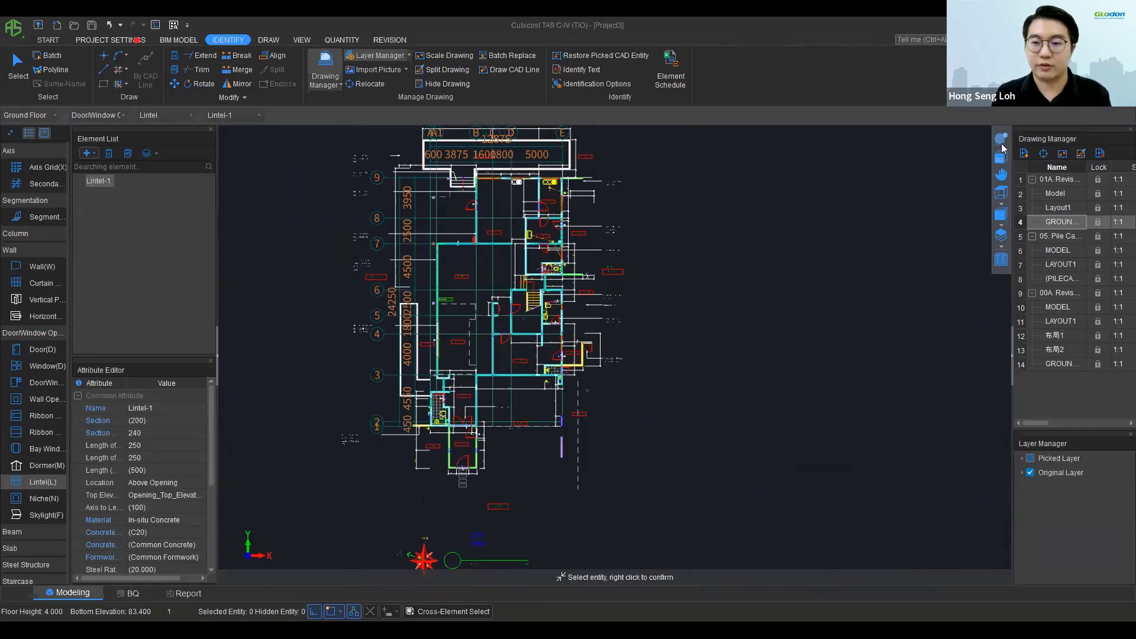
pyautogui.scroll(3, 615, 419)
pyautogui.moveTo(626, 287); pyautogui.dragTo(931, 218)
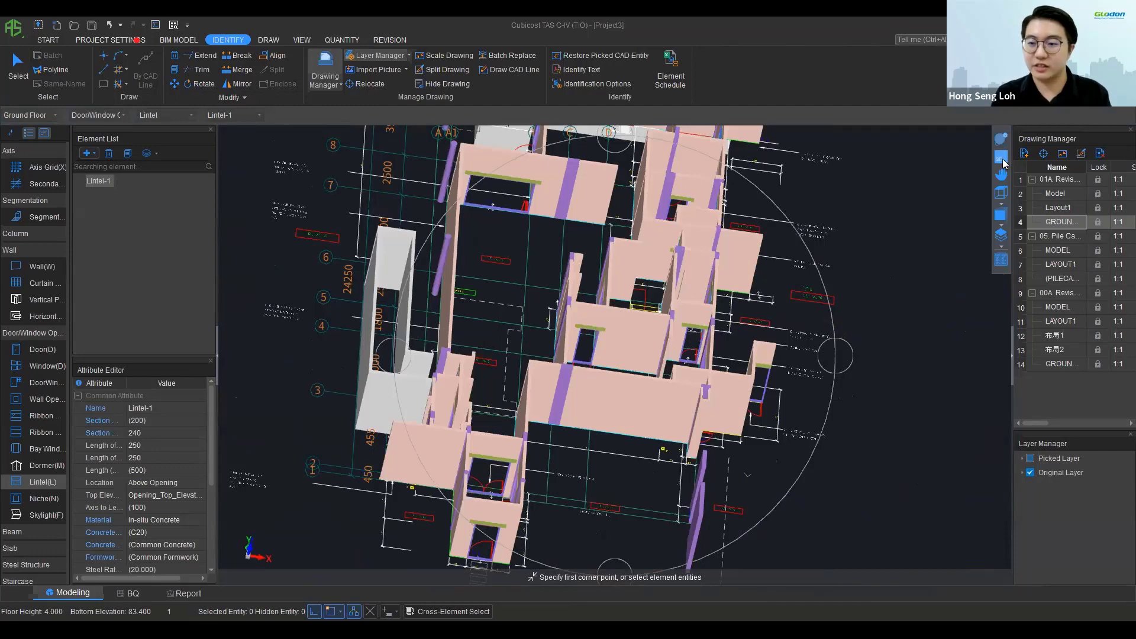
pyautogui.click(1001, 157)
pyautogui.moveTo(614, 268); pyautogui.dragTo(631, 343, button='middle')
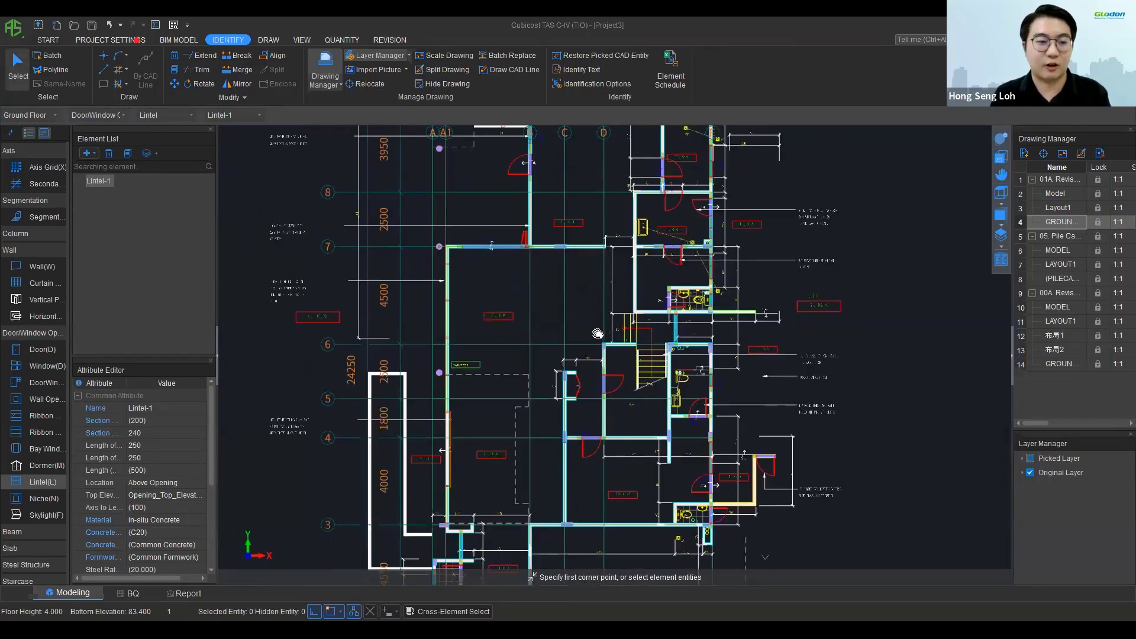
pyautogui.scroll(3, 593, 328)
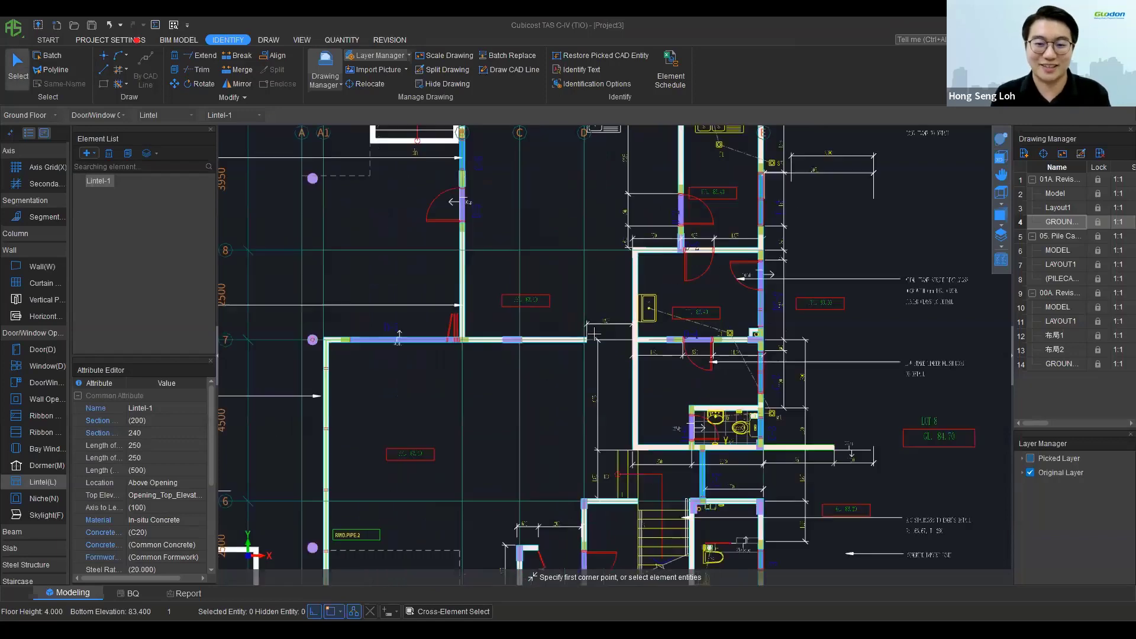
# Step: Switch from lintels to the Room element type under Finishes
pyautogui.scroll(-1, 594, 335)
pyautogui.click(20, 335)
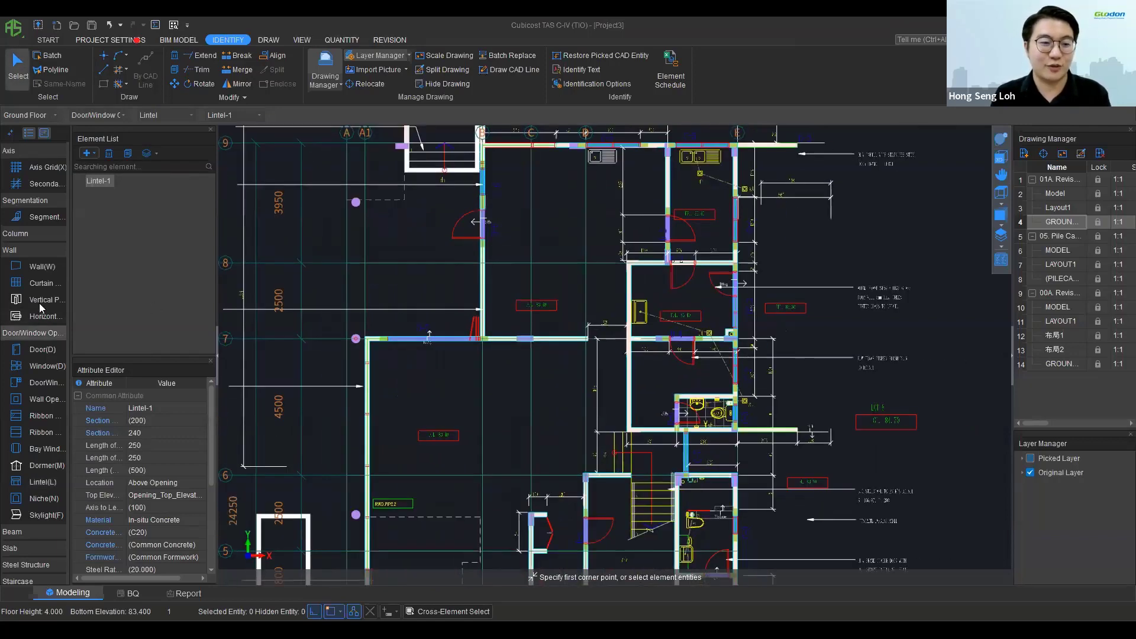
pyautogui.click(37, 251)
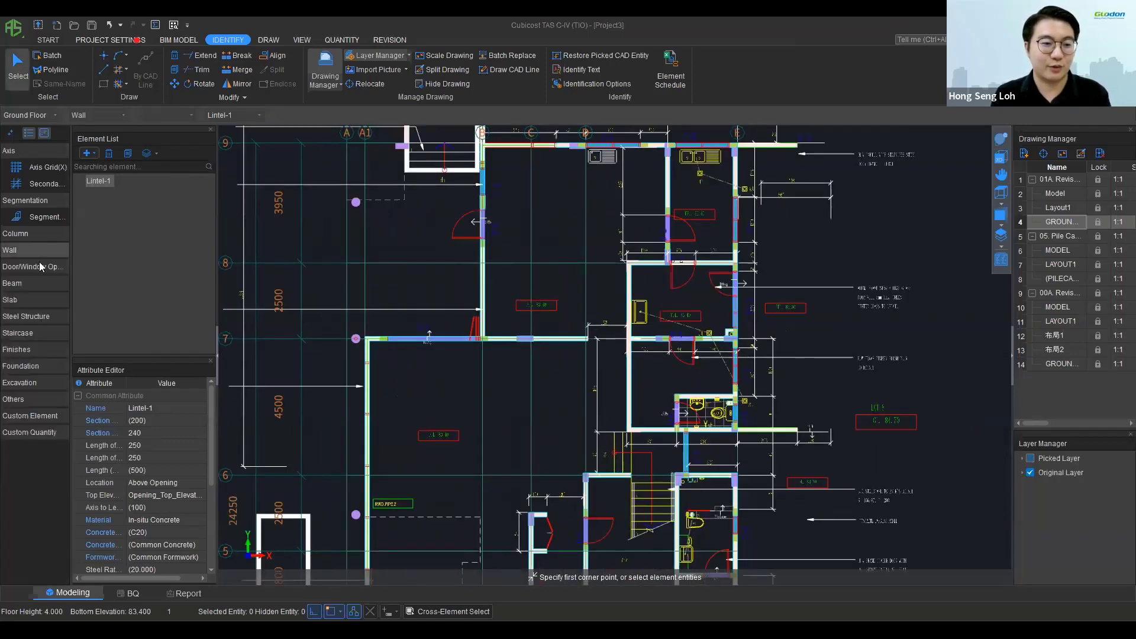
pyautogui.click(29, 350)
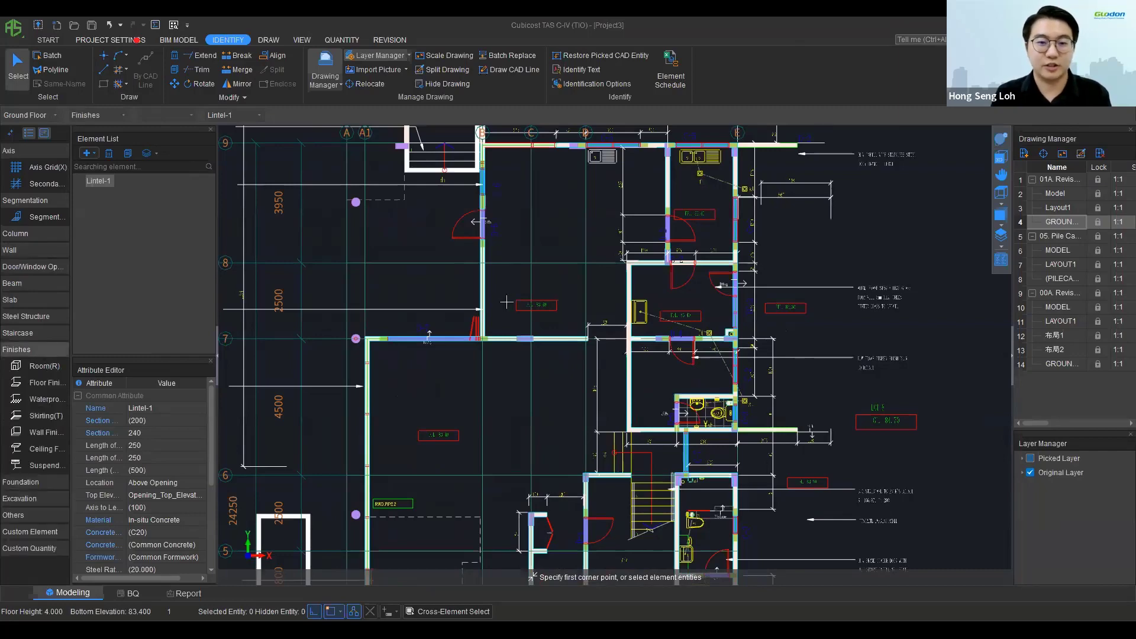
pyautogui.press('r')
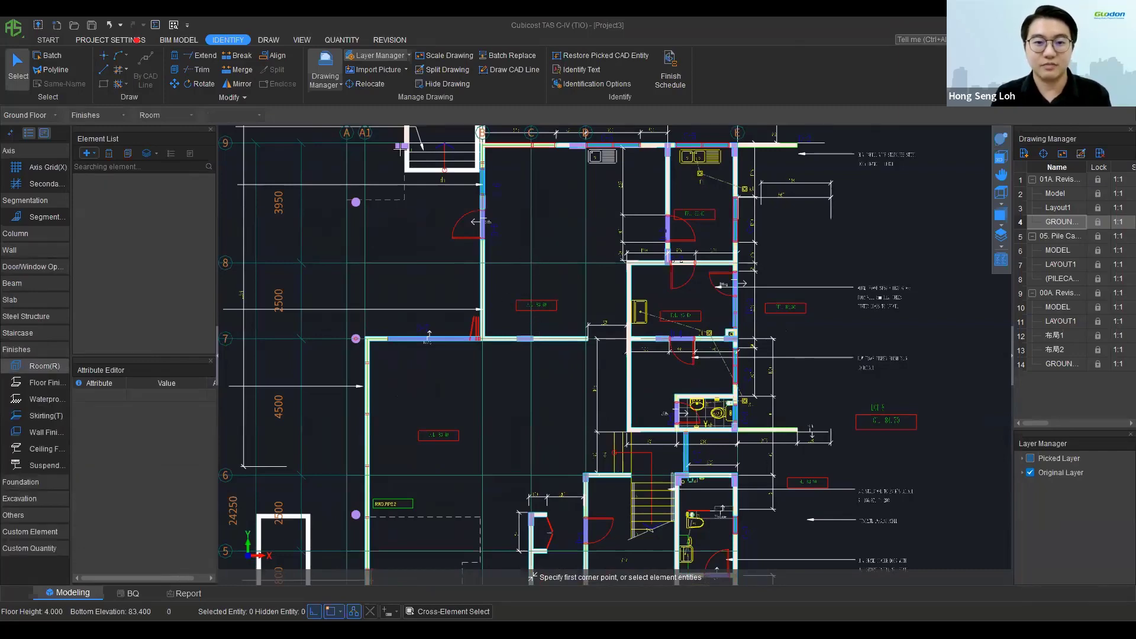
# Step: Draw a rectangular separation line enclosing the entire ground-floor plan
pyautogui.scroll(-3, 527, 204)
pyautogui.click(267, 40)
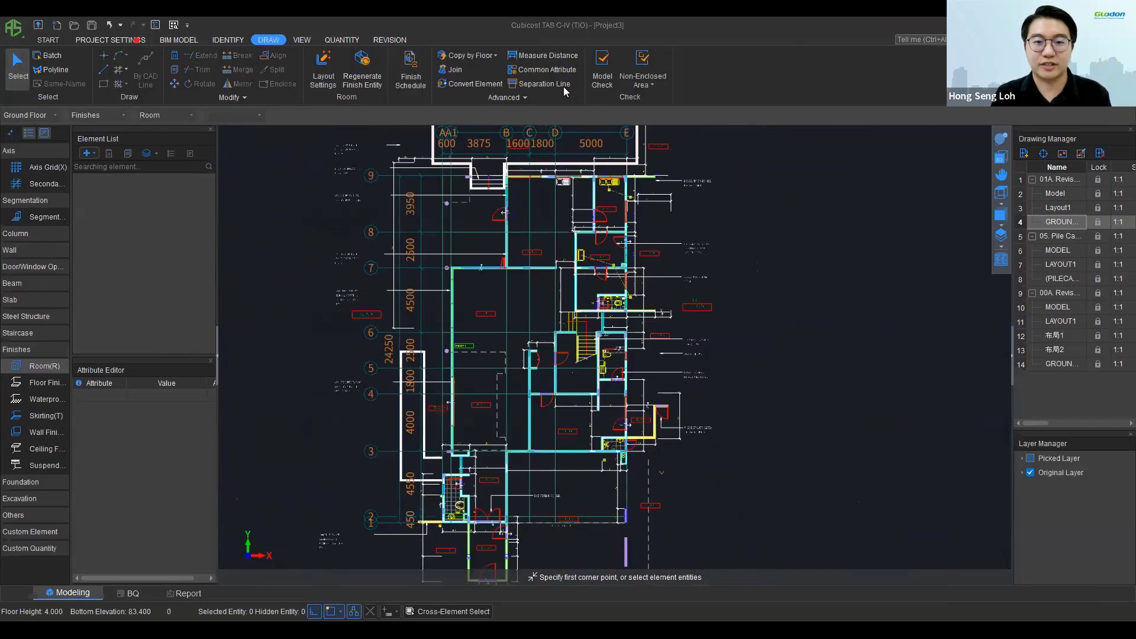
pyautogui.press('Escape')
pyautogui.click(105, 84)
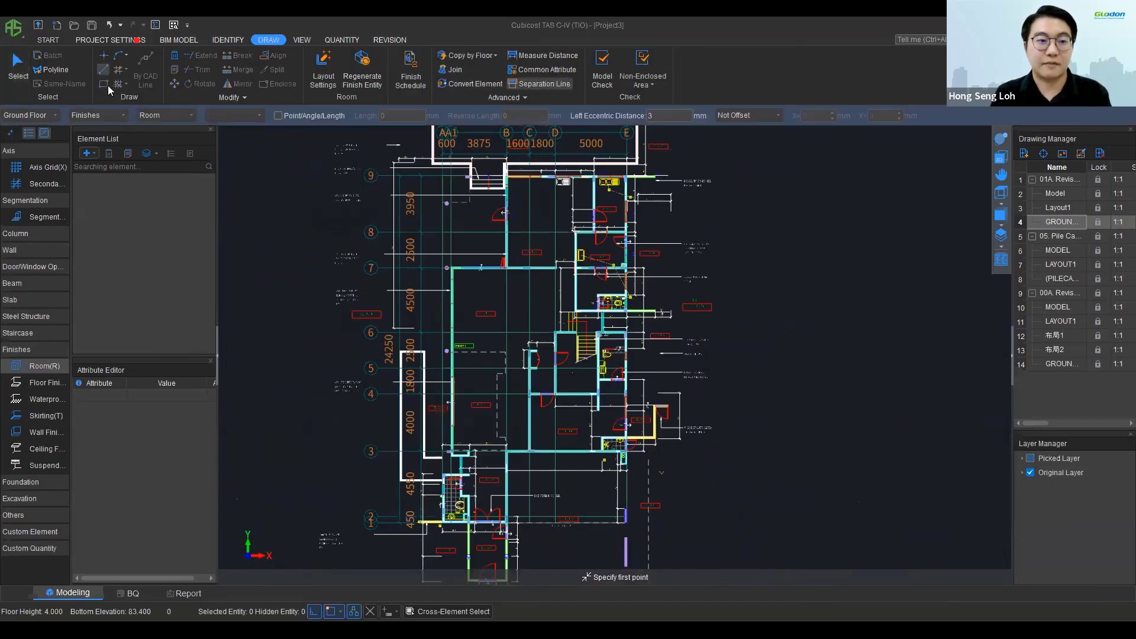
pyautogui.scroll(-1, 533, 322)
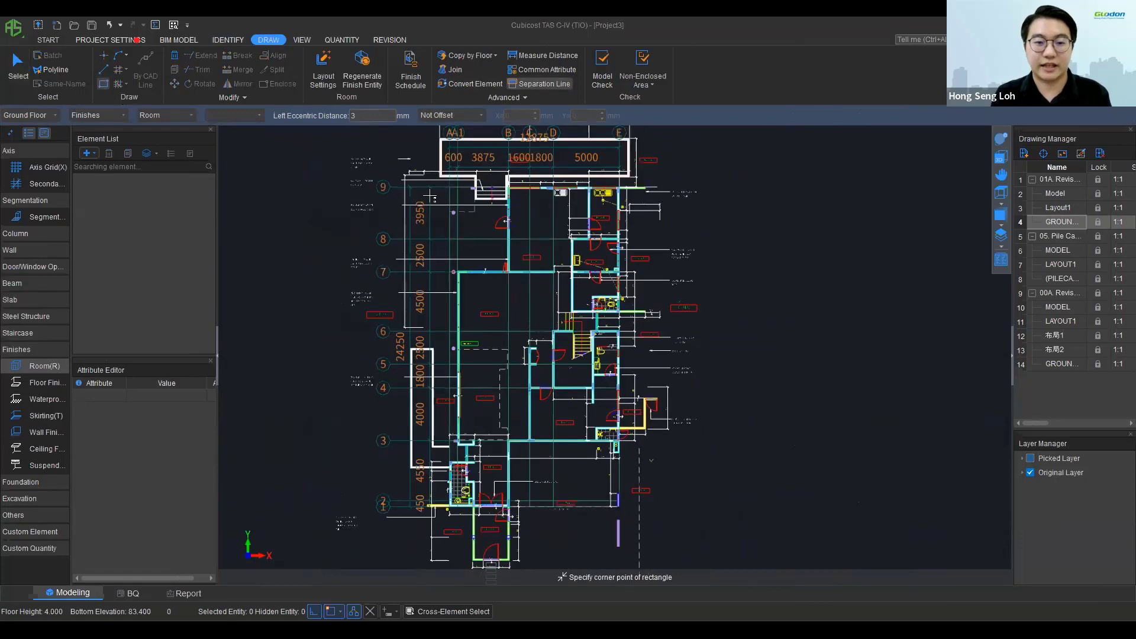
pyautogui.click(396, 165)
pyautogui.scroll(-2, 531, 319)
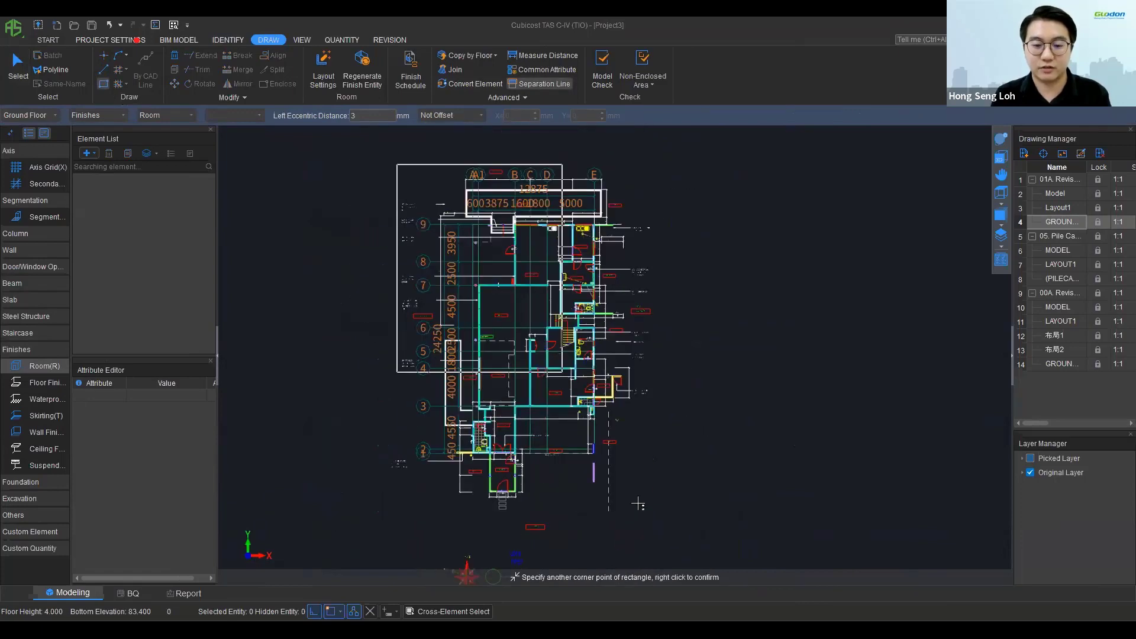
pyautogui.press('Escape')
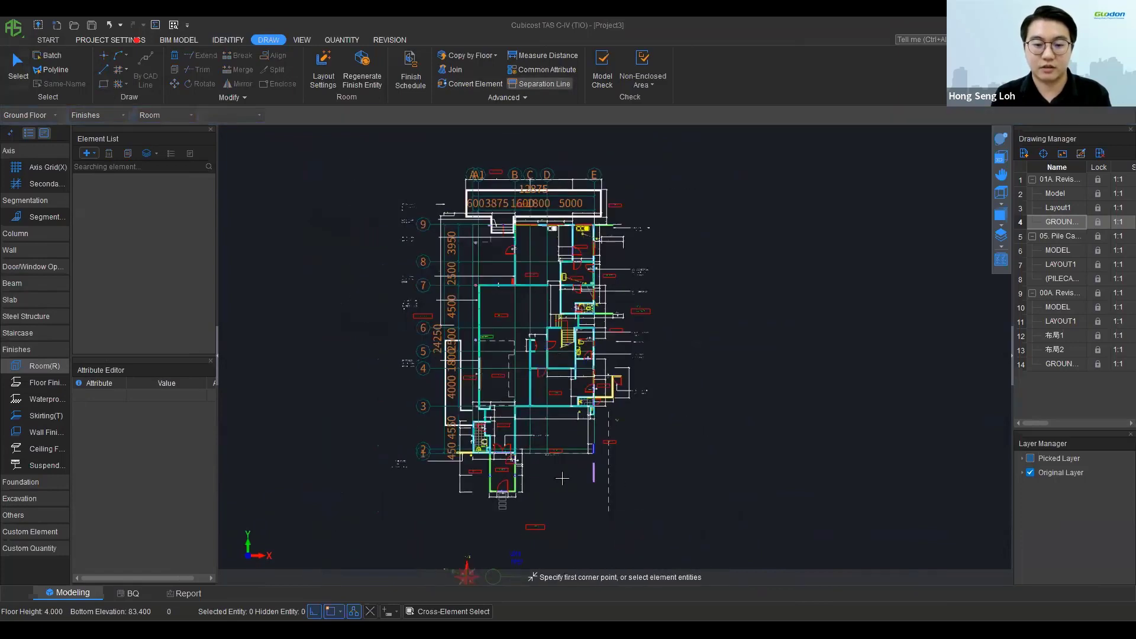
pyautogui.scroll(-1, 575, 414)
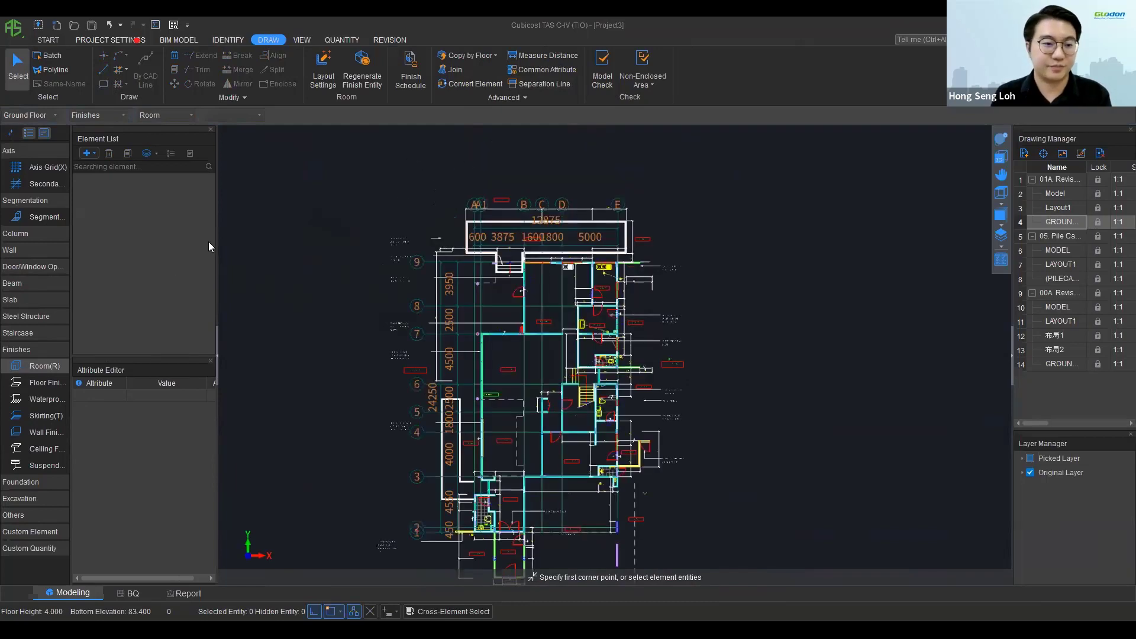
# Step: Import the Finishing Schedule Excel workbook from the Basic Training Drawing folder for finish schedule identification
pyautogui.click(229, 40)
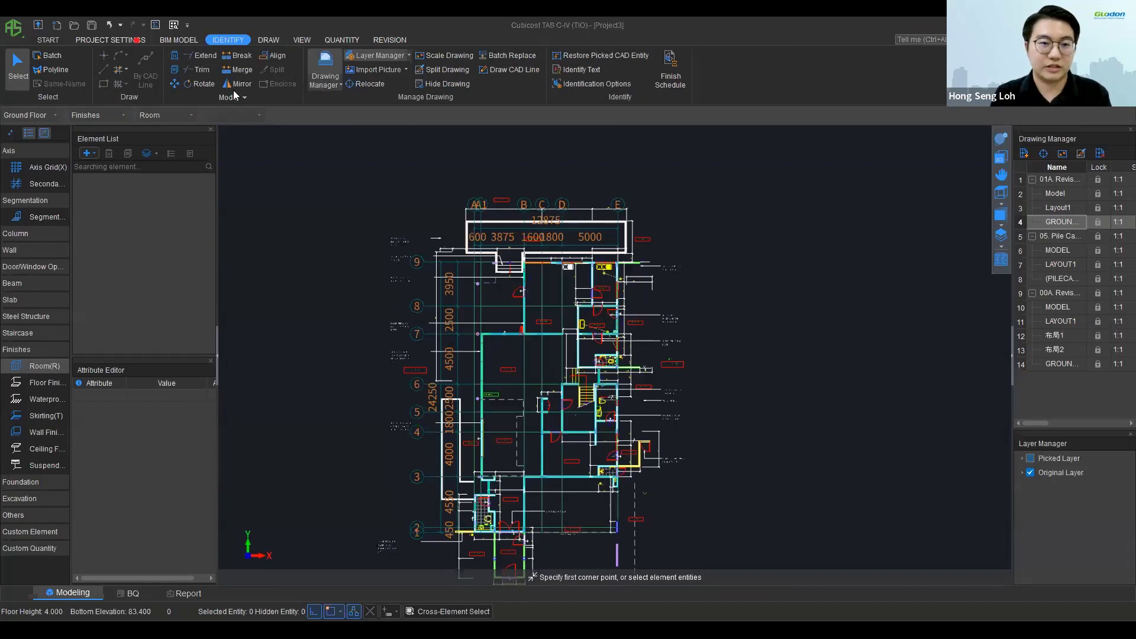
pyautogui.click(269, 39)
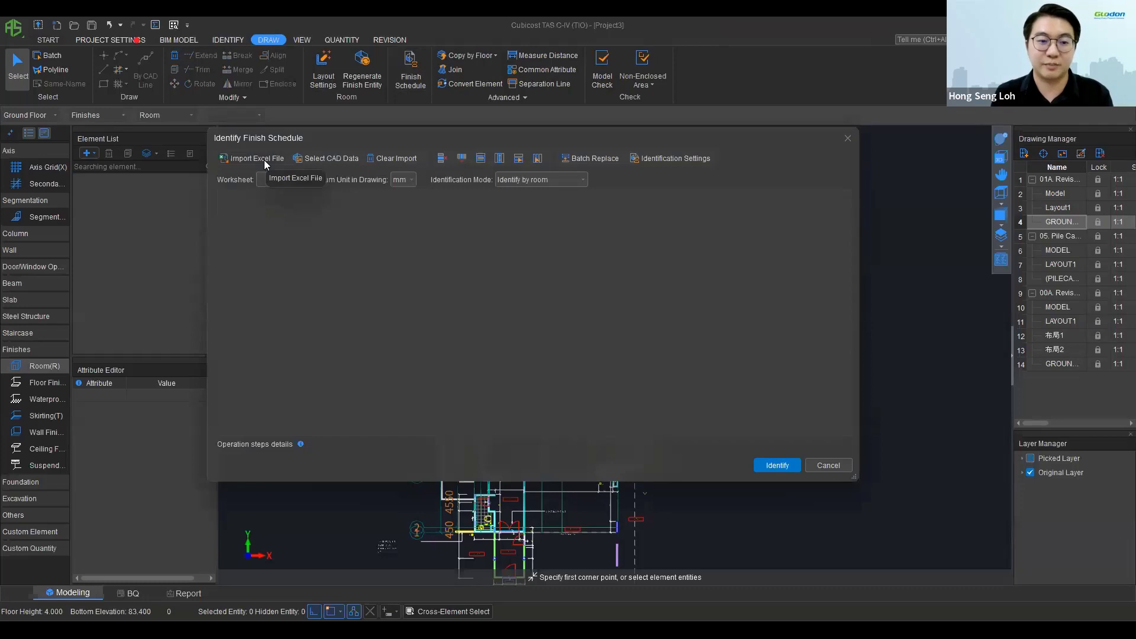
pyautogui.click(264, 160)
pyautogui.click(365, 172)
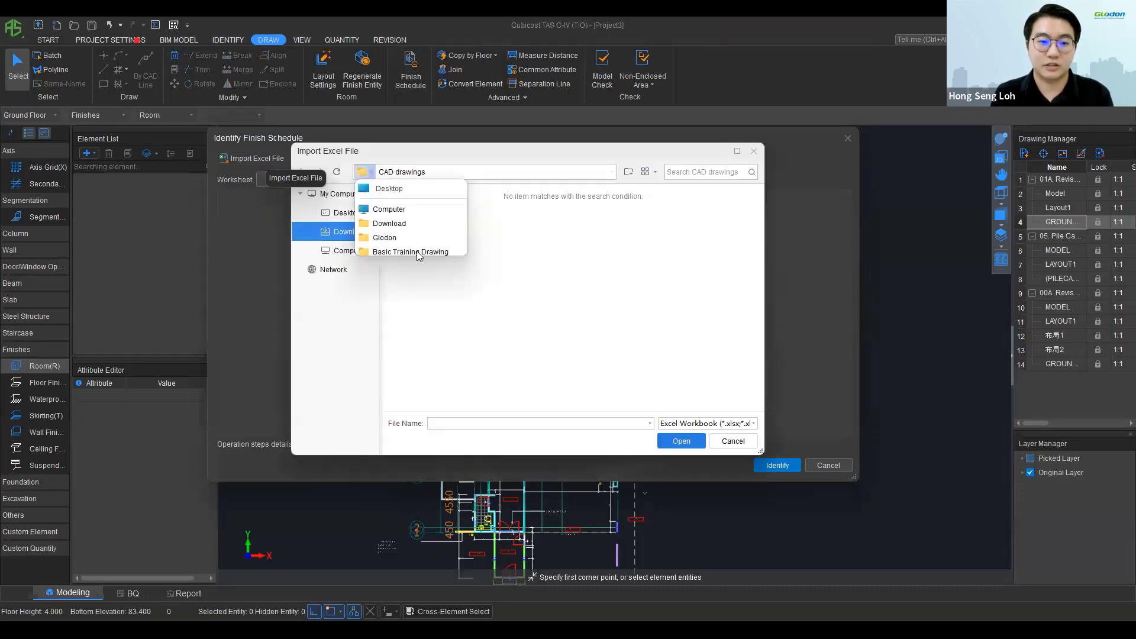
pyautogui.click(440, 250)
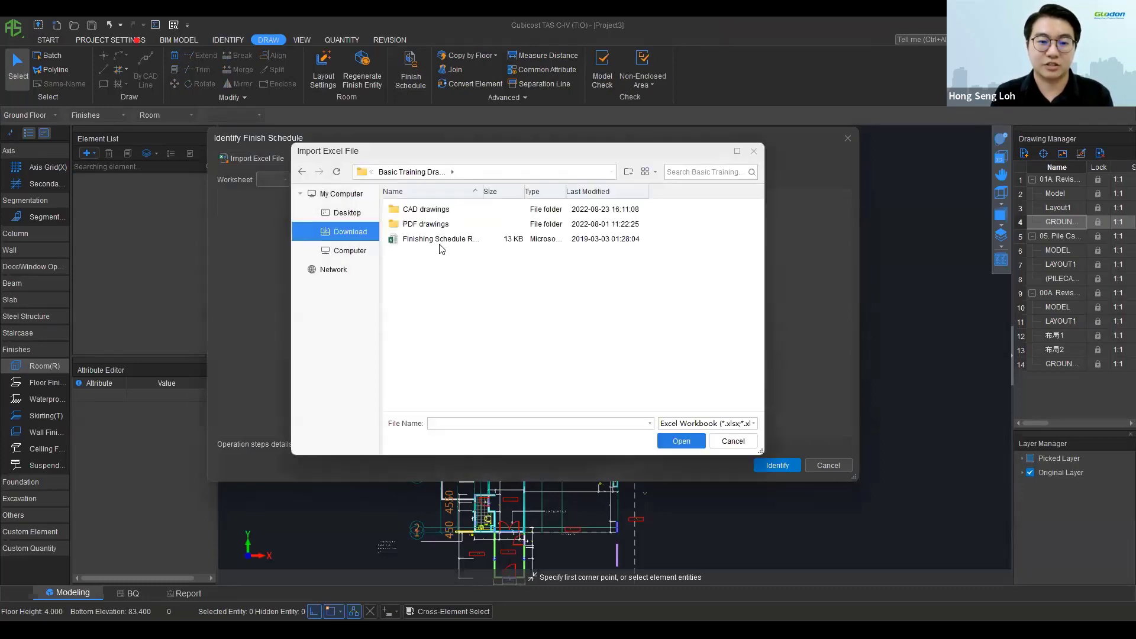
pyautogui.doubleClick(438, 238)
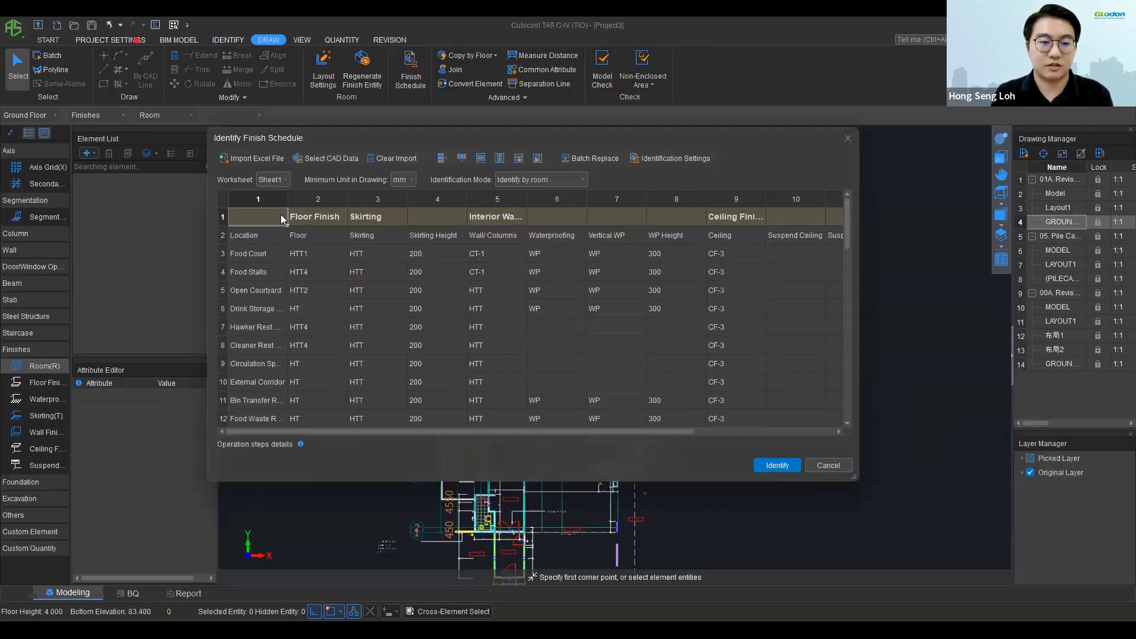
# Step: Assign Room as the heading of schedule column 1 and Skirting Height as the heading of column 4
pyautogui.write('Room')
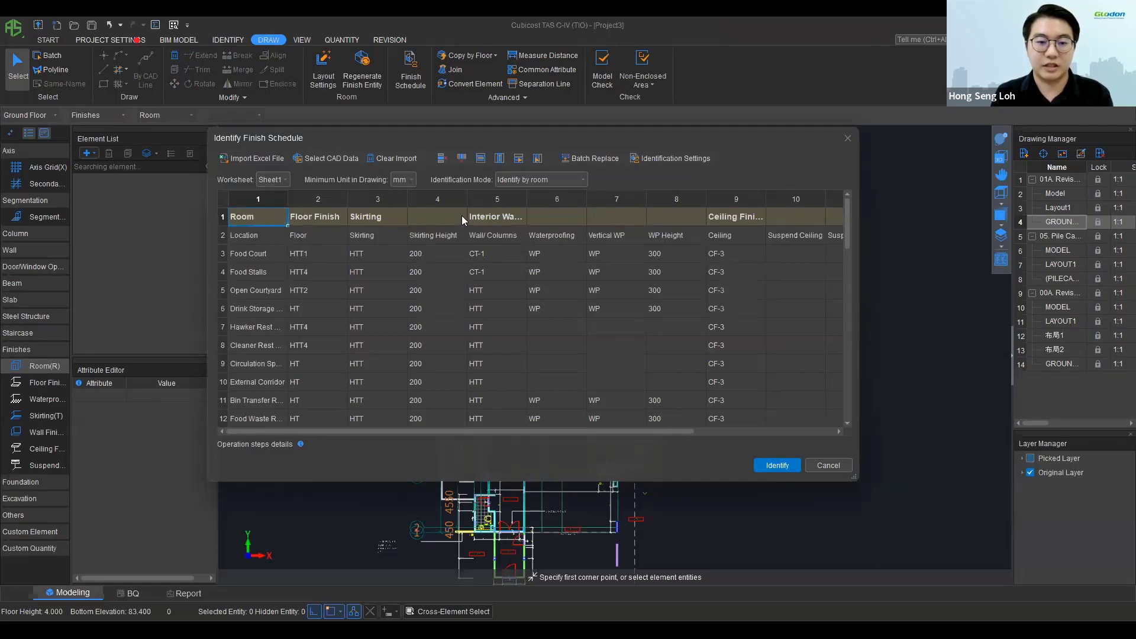
pyautogui.click(461, 218)
pyautogui.doubleClick(460, 220)
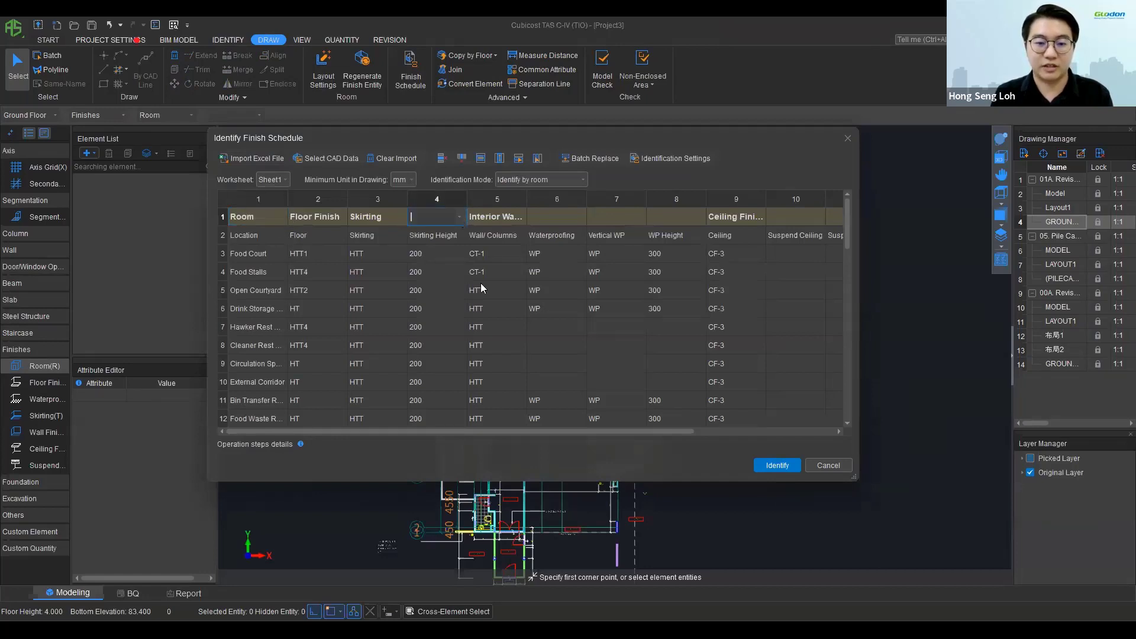
pyautogui.hotkey('alt', 'Down')
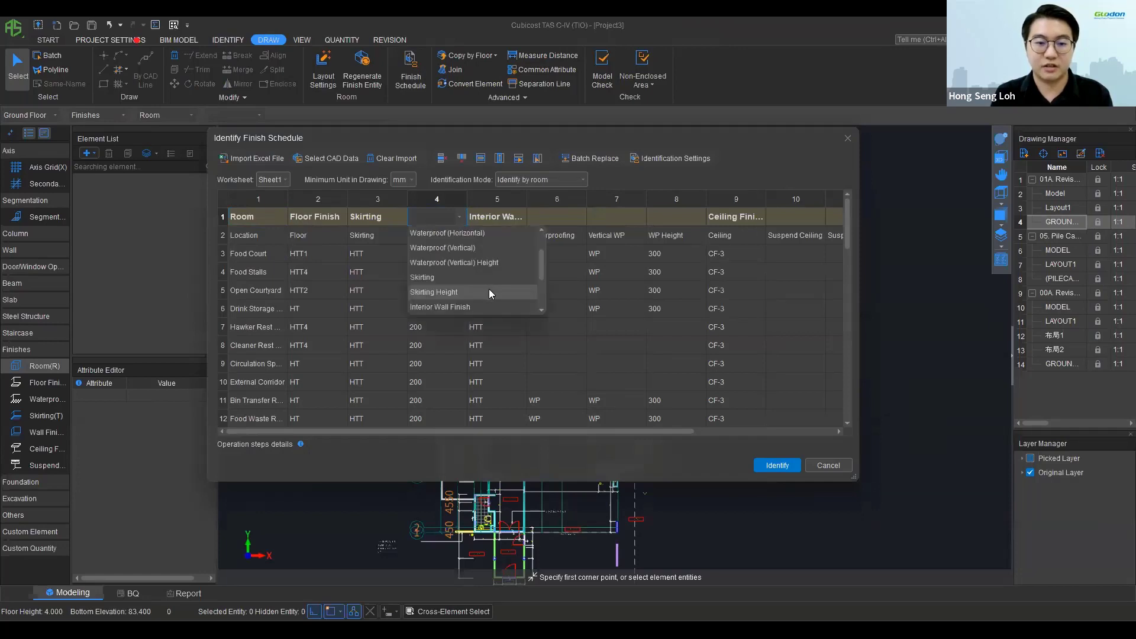
pyautogui.click(489, 291)
# Step: Assign Waterproof (Horizontal), Waterproof (Vertical) and Waterproof (Vertical) Height as the headings of columns 6, 7 and 8
pyautogui.doubleClick(581, 215)
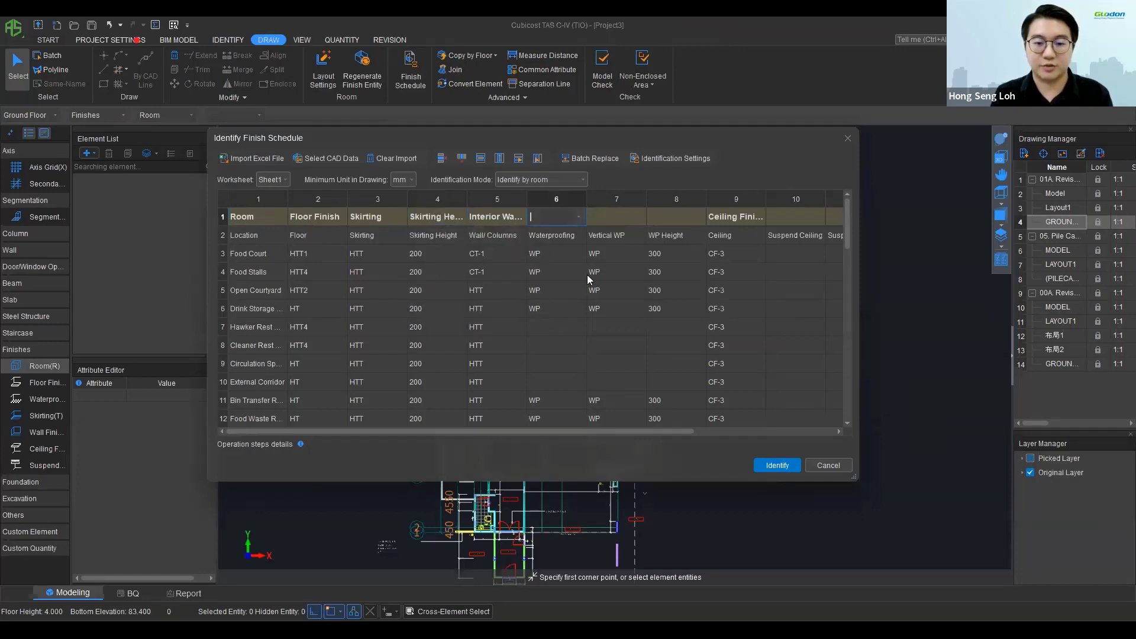
pyautogui.doubleClick(643, 221)
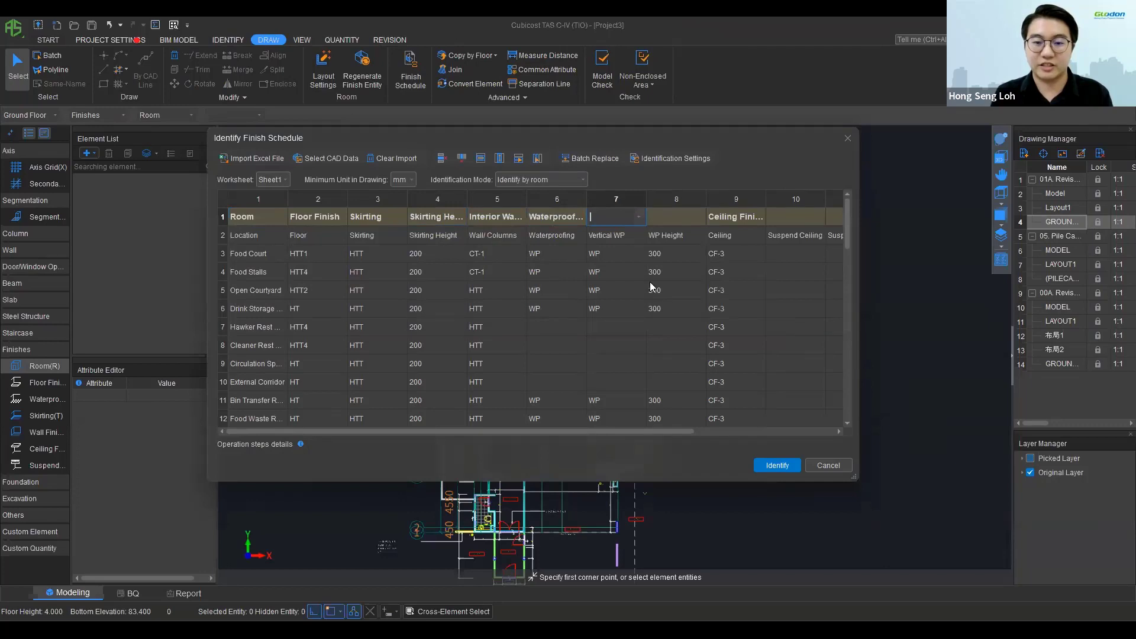
pyautogui.doubleClick(703, 216)
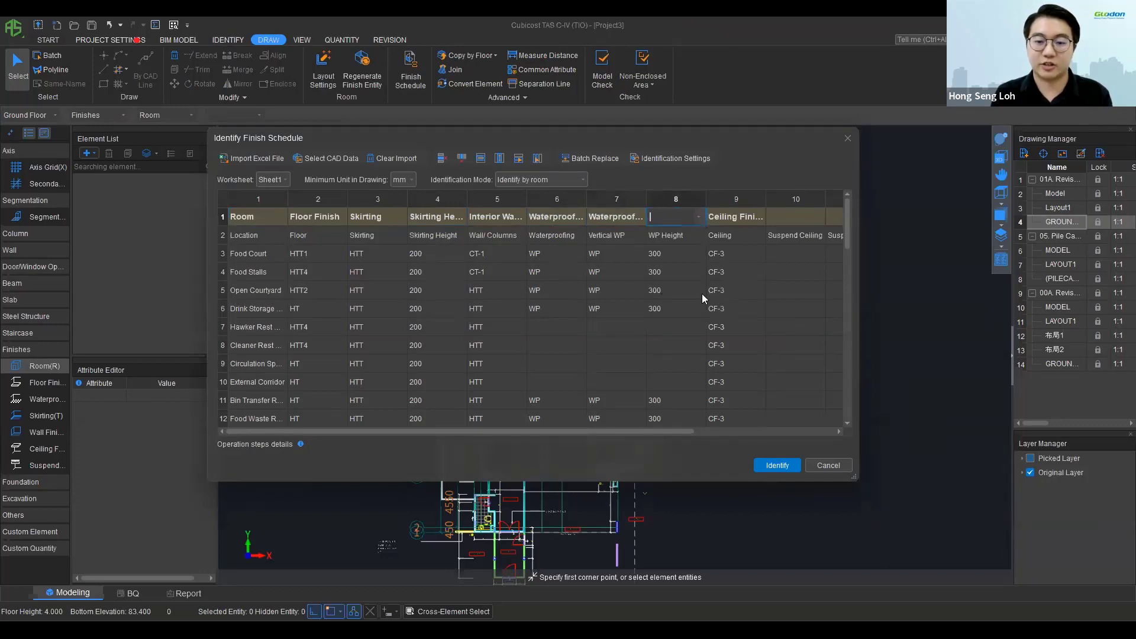
# Step: Assign Suspended Ceiling to column 10 and Suspended Ceiling Height above Floor to column 11
pyautogui.moveTo(651, 431); pyautogui.dragTo(833, 431)
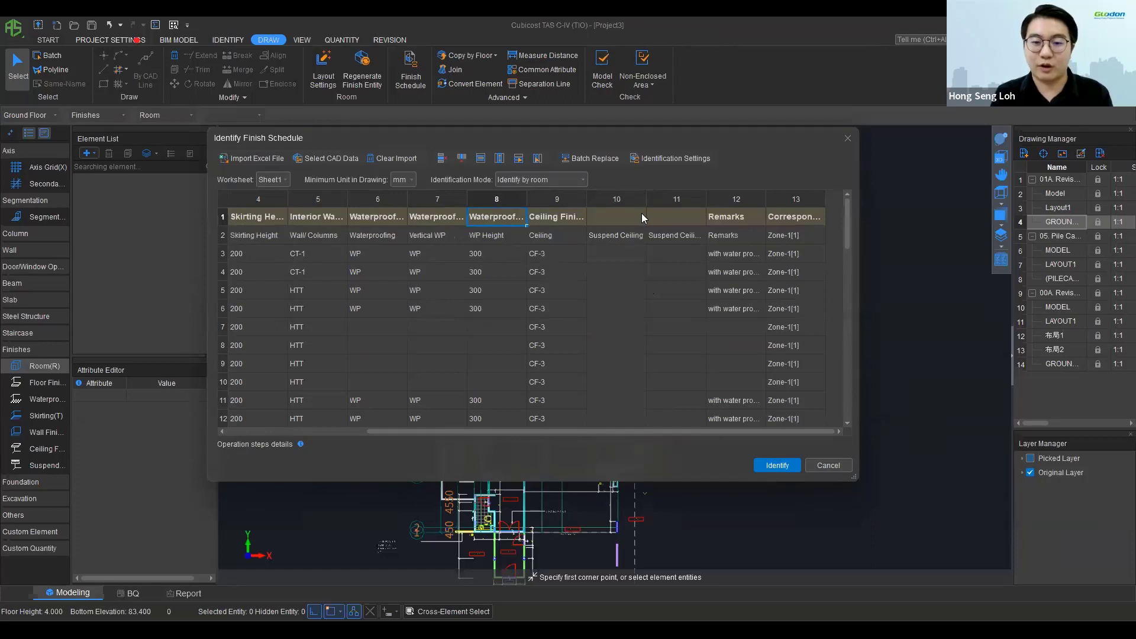
pyautogui.click(641, 213)
pyautogui.click(639, 216)
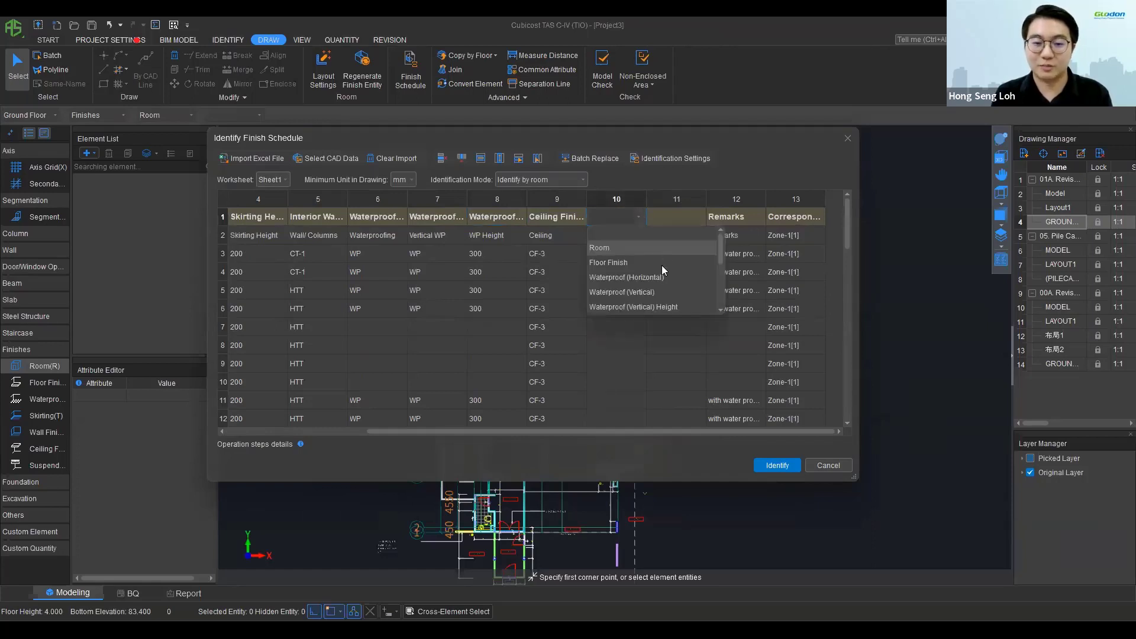
pyautogui.scroll(-3, 656, 271)
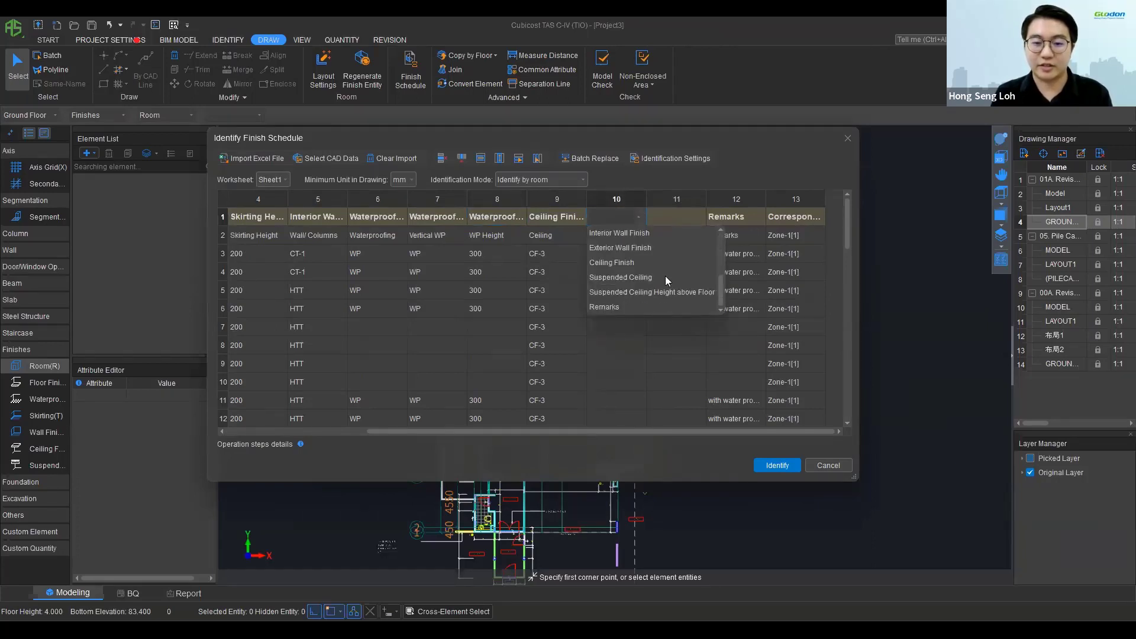
pyautogui.click(665, 277)
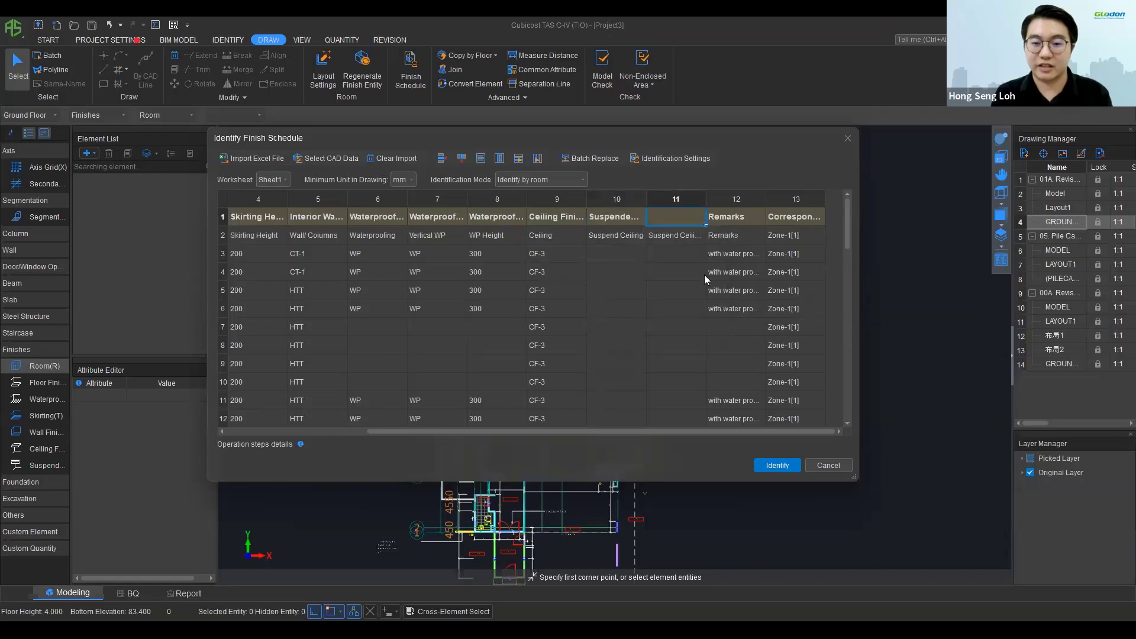
pyautogui.click(675, 216)
pyautogui.click(717, 290)
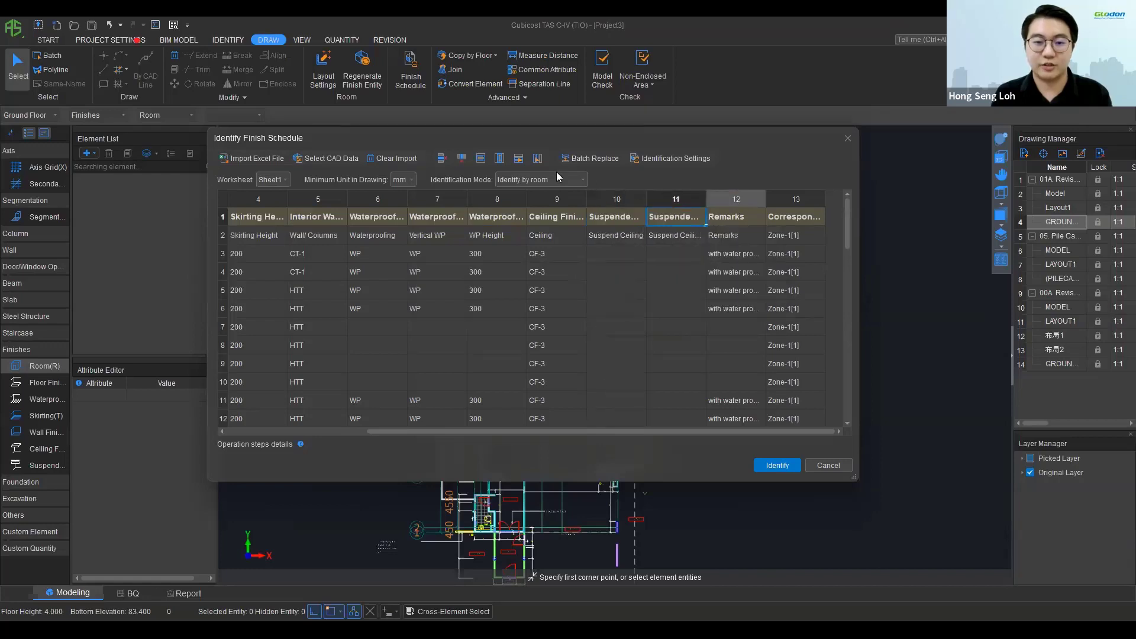
# Step: Delete the Remarks column and the repeated heading row 2 from the finish schedule
pyautogui.click(462, 159)
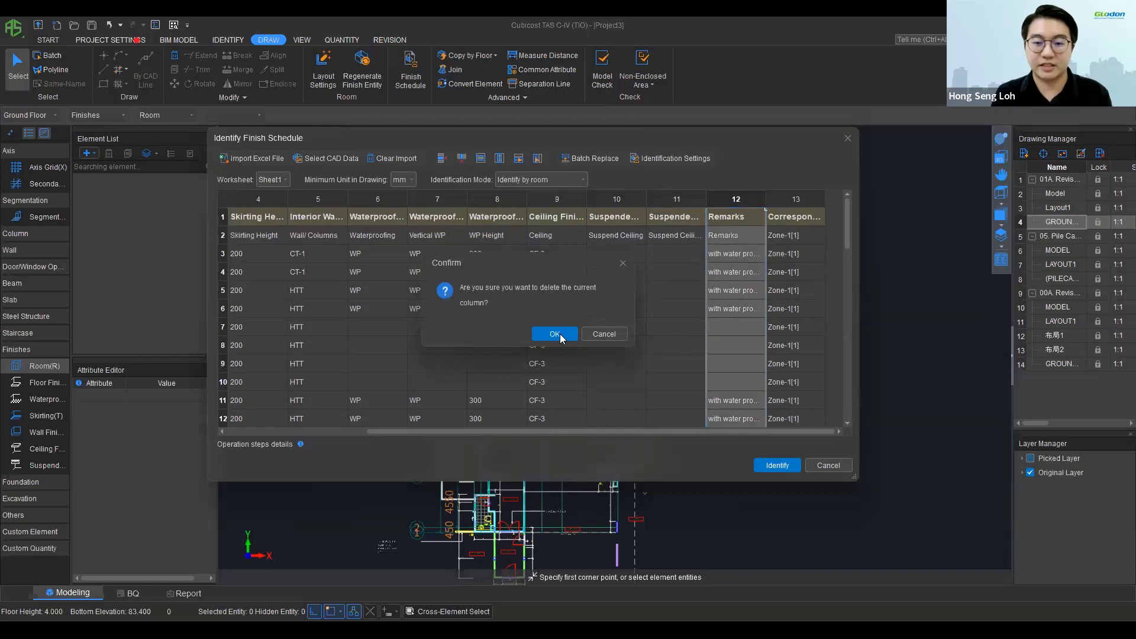
pyautogui.press('Return')
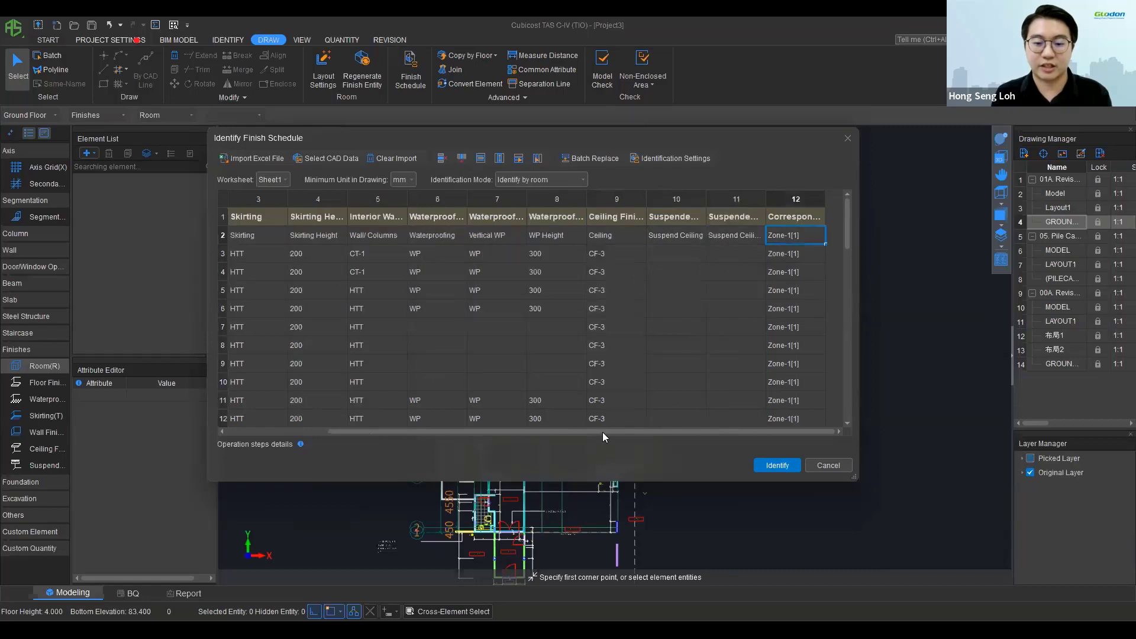
pyautogui.moveTo(602, 432); pyautogui.dragTo(337, 431)
pyautogui.click(224, 234)
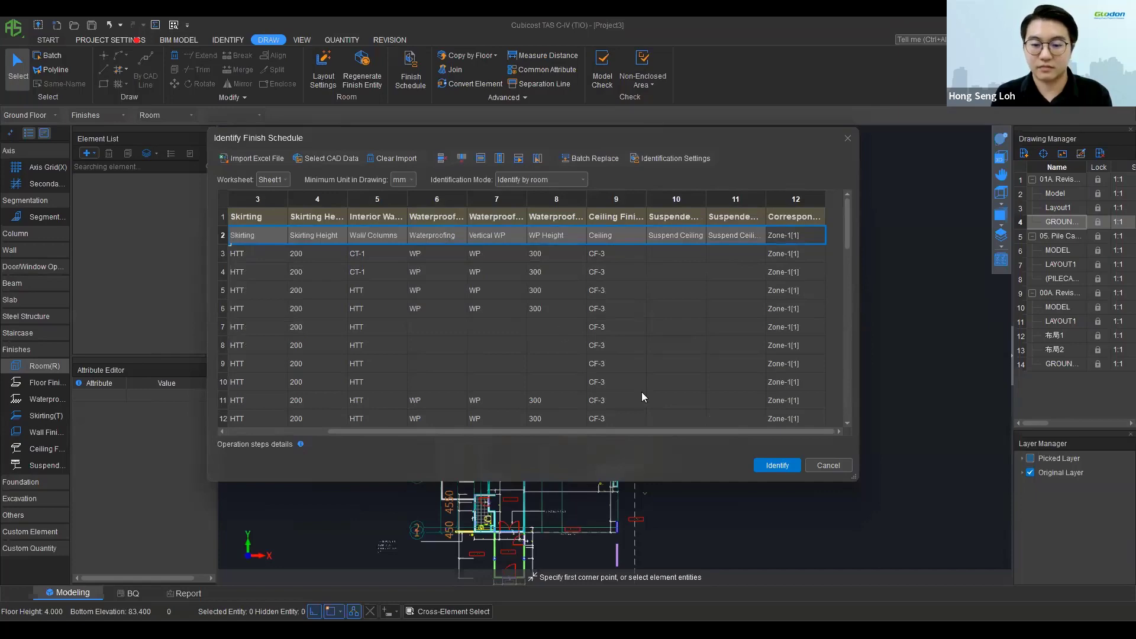
pyautogui.press('Delete')
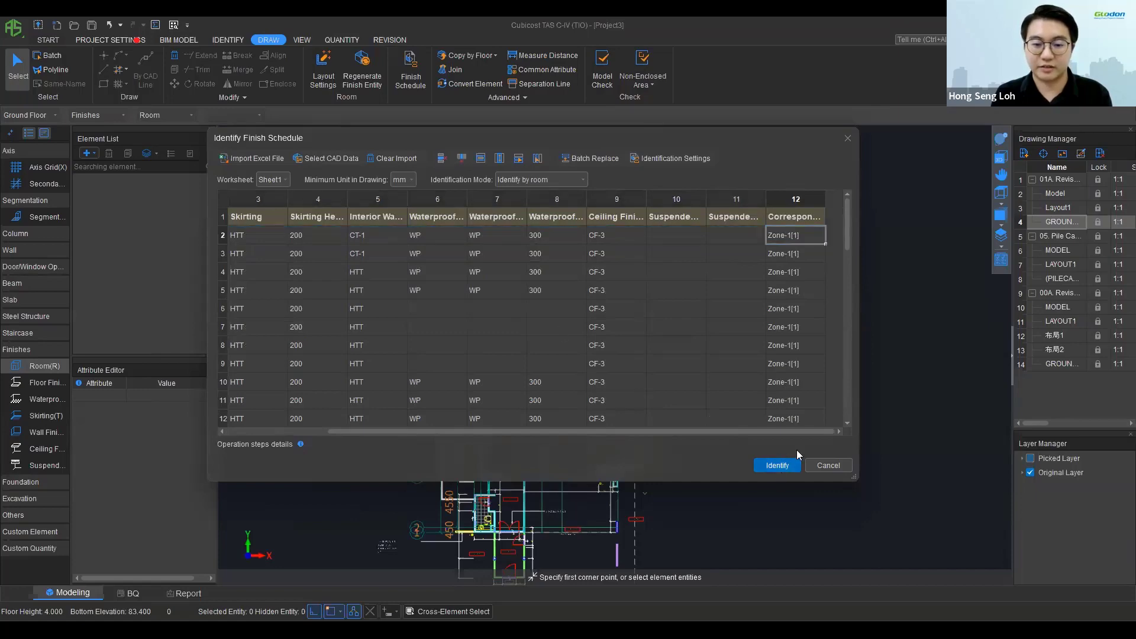
# Step: Identify the finish schedule as room elements and rename the Food Court room as External
pyautogui.click(837, 467)
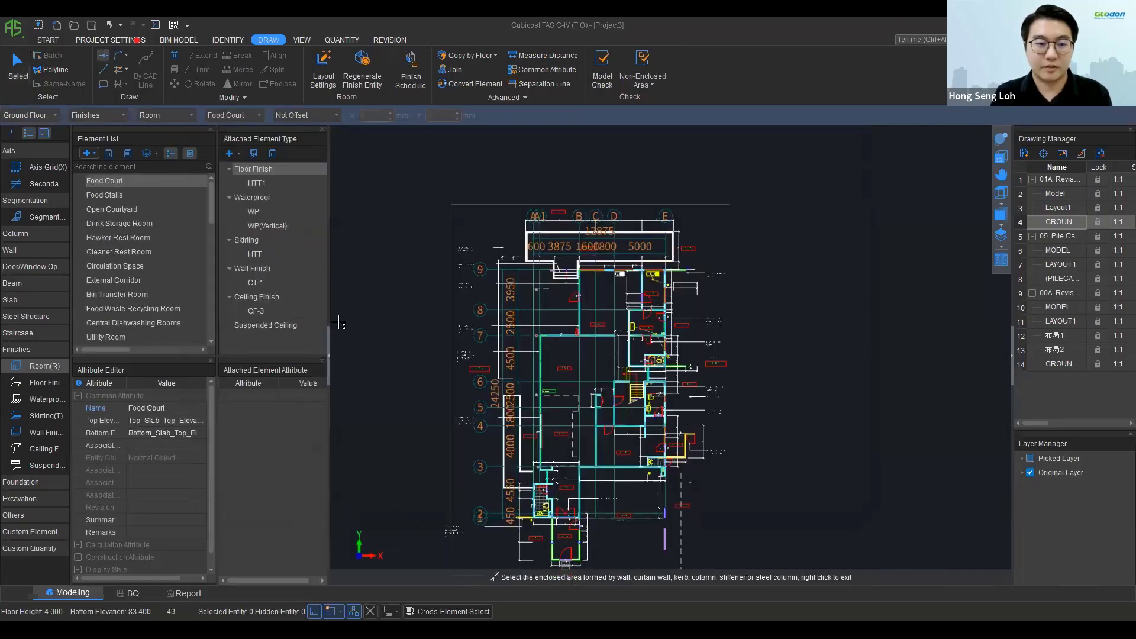
pyautogui.click(156, 406)
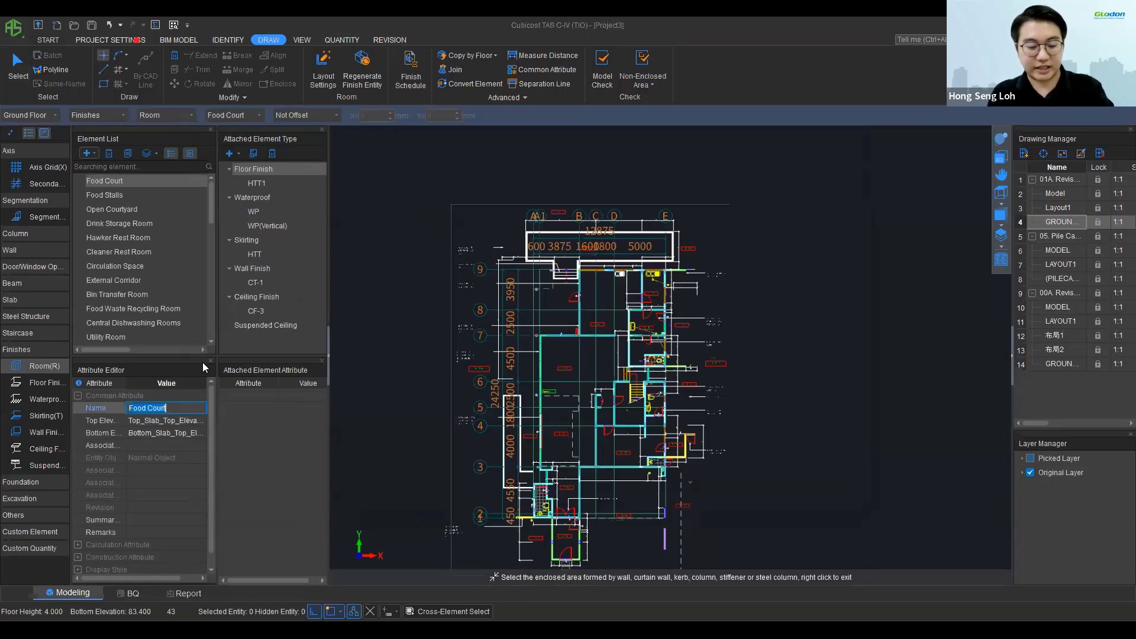
pyautogui.write('External')
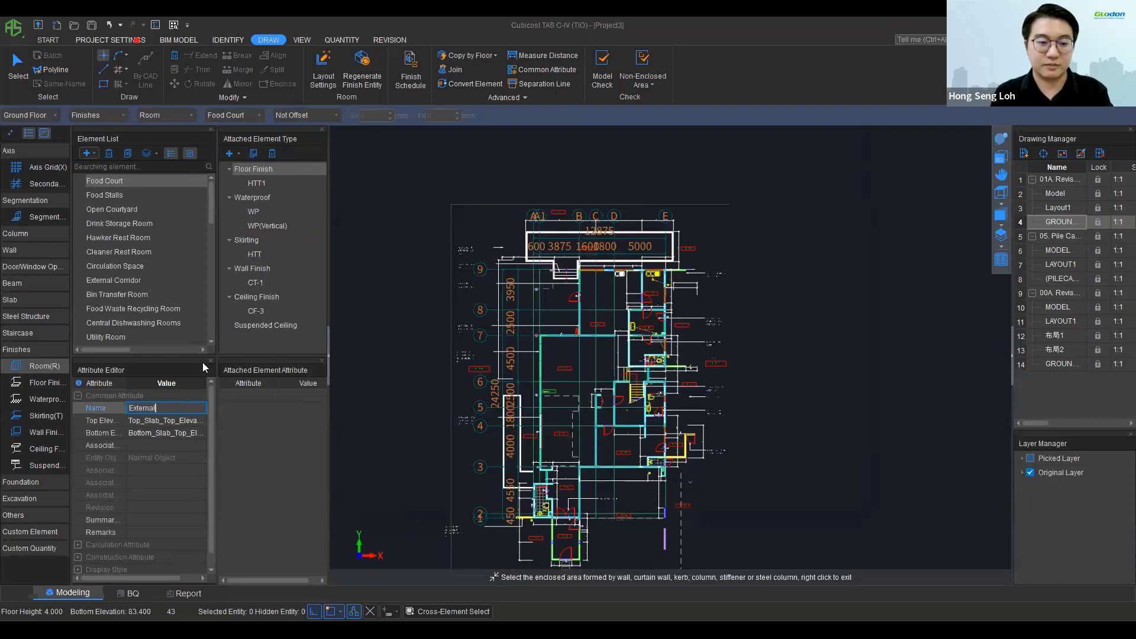
pyautogui.press('Return')
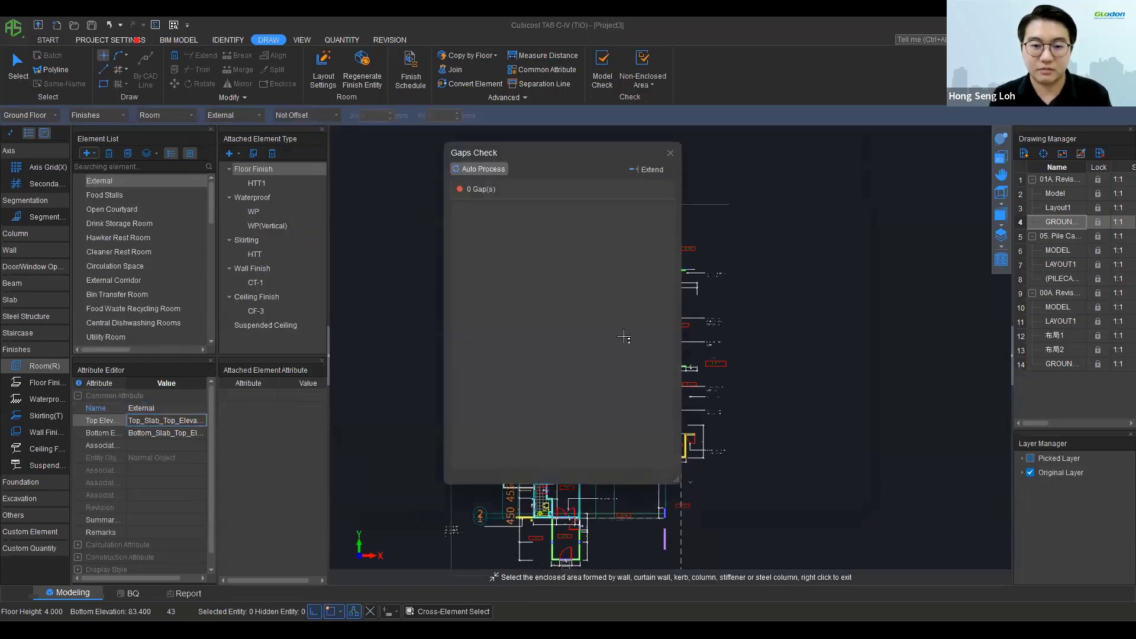
pyautogui.press('Escape')
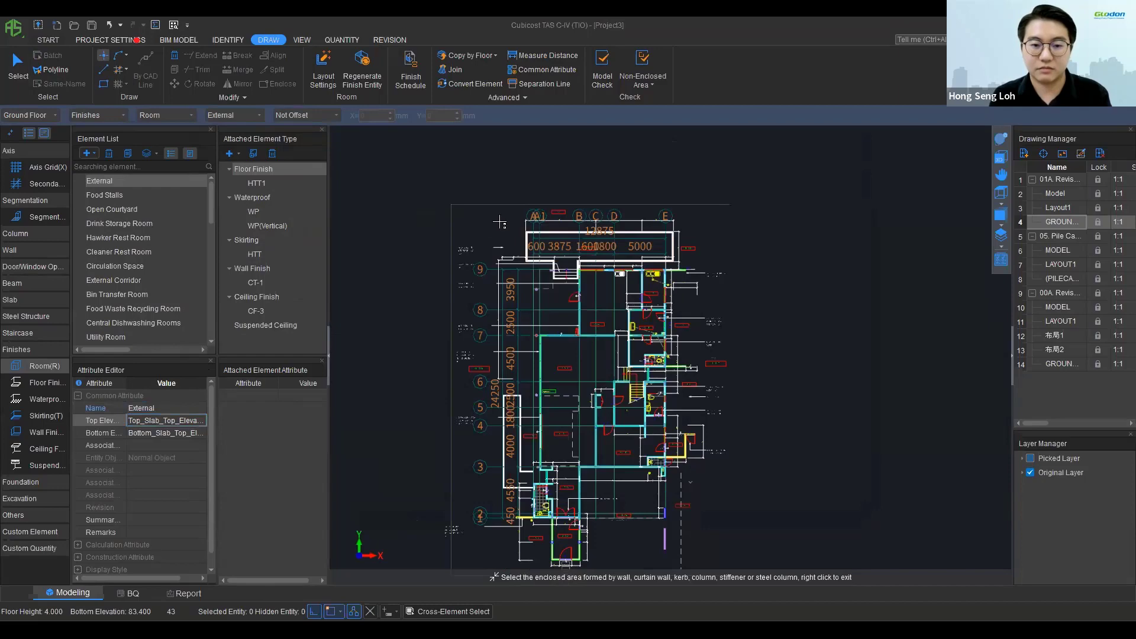
# Step: Place the External room in the area surrounding the building
pyautogui.click(500, 223)
pyautogui.scroll(4, 598, 304)
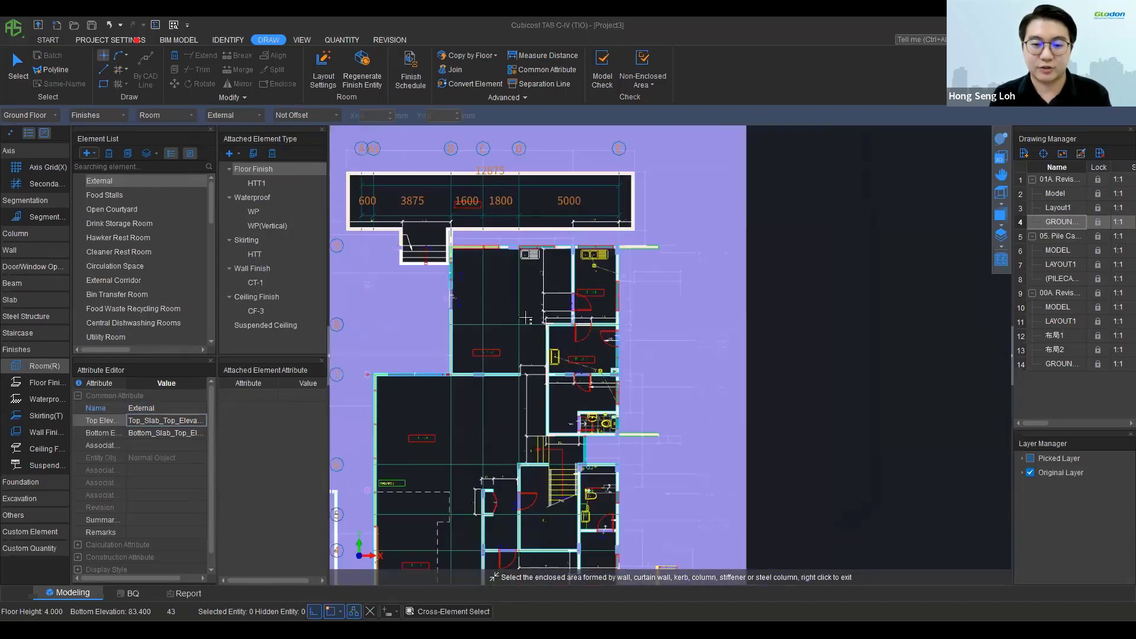
pyautogui.scroll(2, 544, 272)
pyautogui.scroll(2, 560, 302)
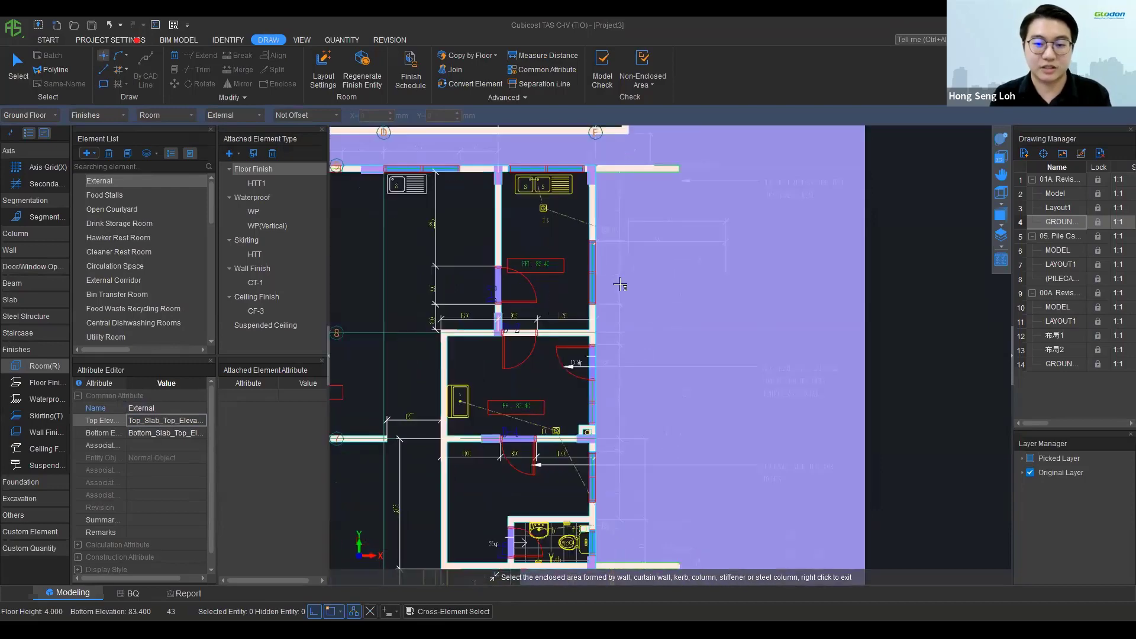
pyautogui.scroll(-1, 615, 290)
pyautogui.scroll(-1, 541, 283)
# Step: Select the Food Stalls room element and show the drawing's picked layer with its room names
pyautogui.click(94, 196)
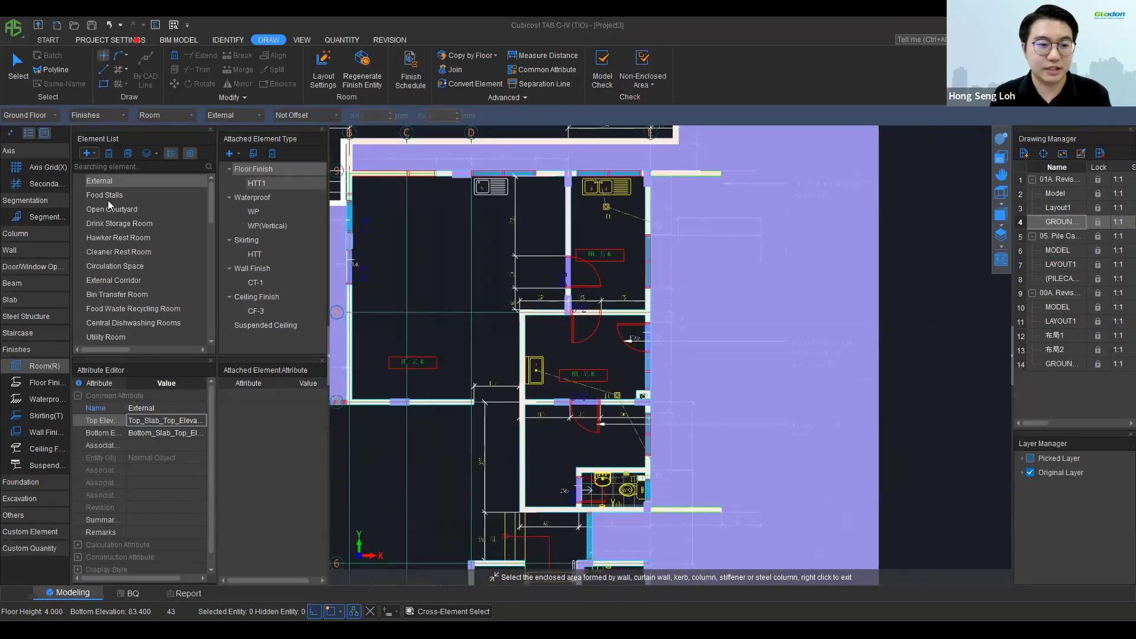
pyautogui.click(1030, 459)
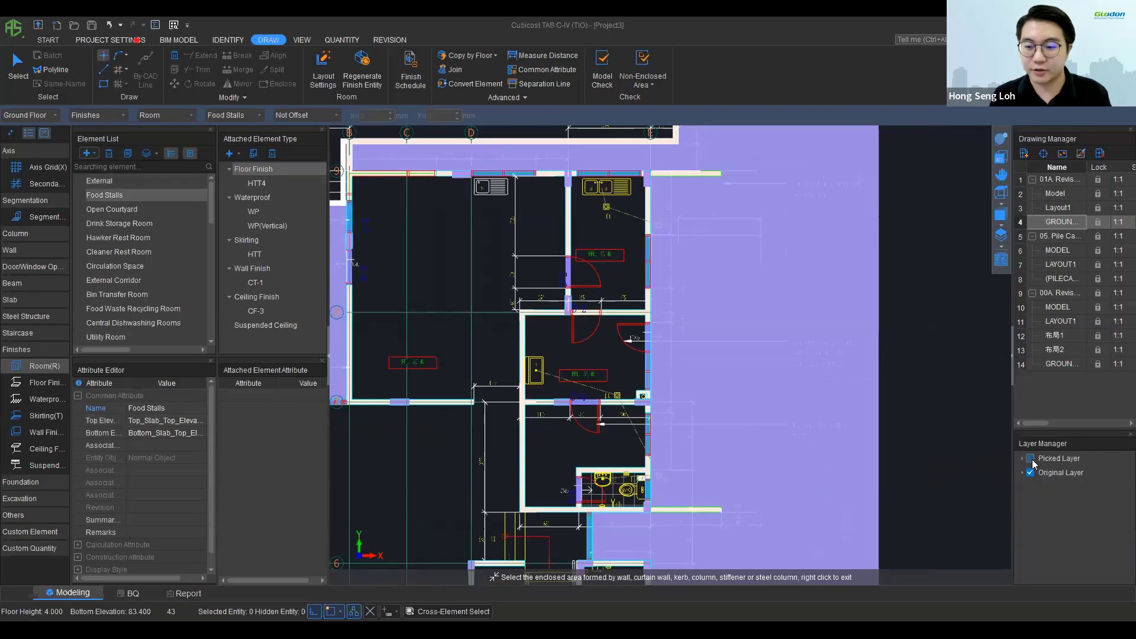
pyautogui.scroll(2, 640, 310)
pyautogui.scroll(1, 609, 272)
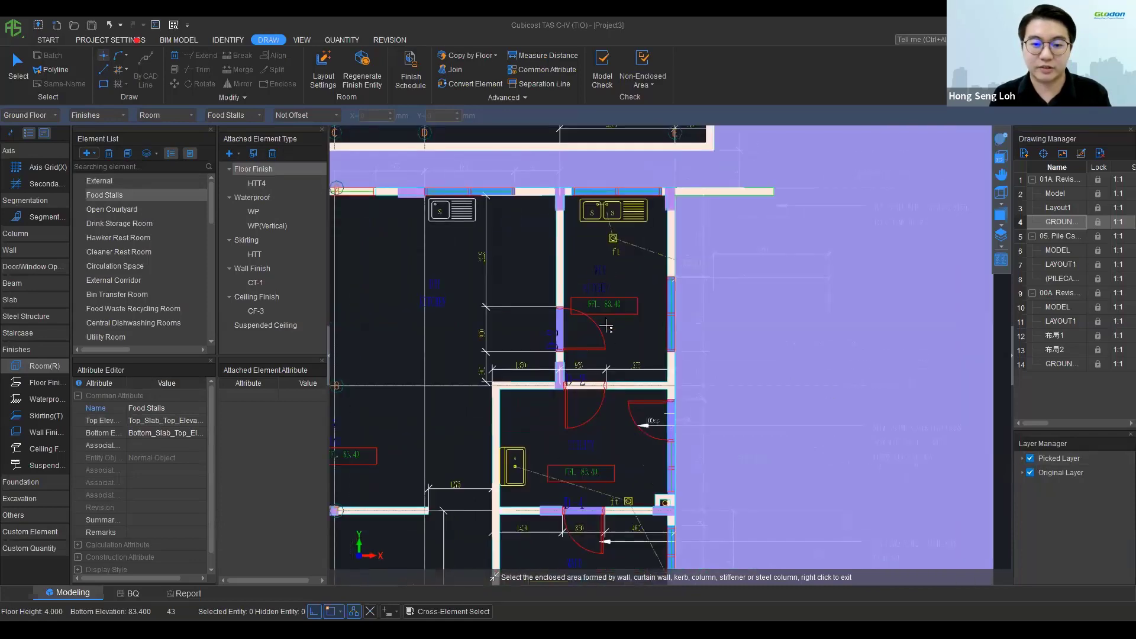
pyautogui.scroll(2, 606, 310)
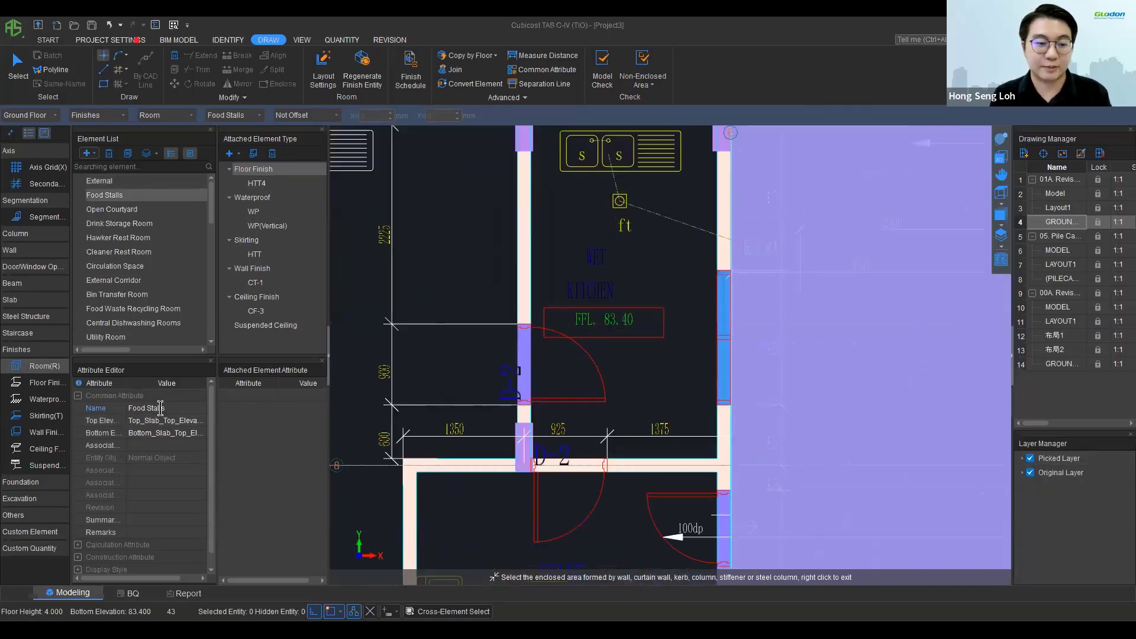
# Step: Rename the Food Stalls room as Wet Kitchen and place it in the wet kitchen between grids D and E, above grid 8
pyautogui.click(166, 408)
pyautogui.write('Wet')
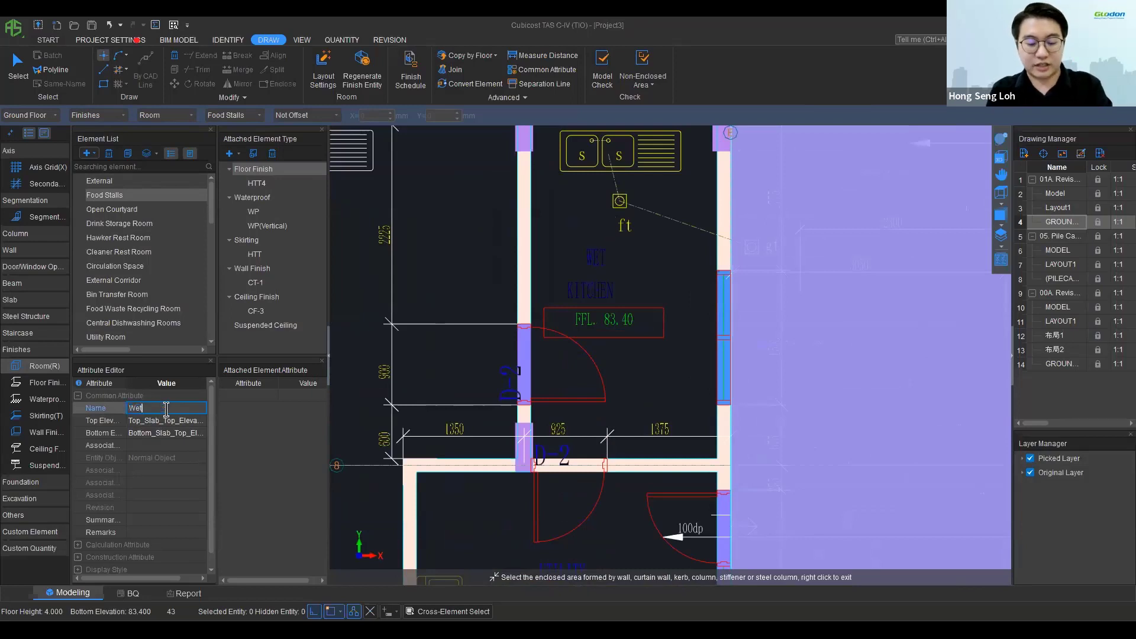
pyautogui.write(' Kitche')
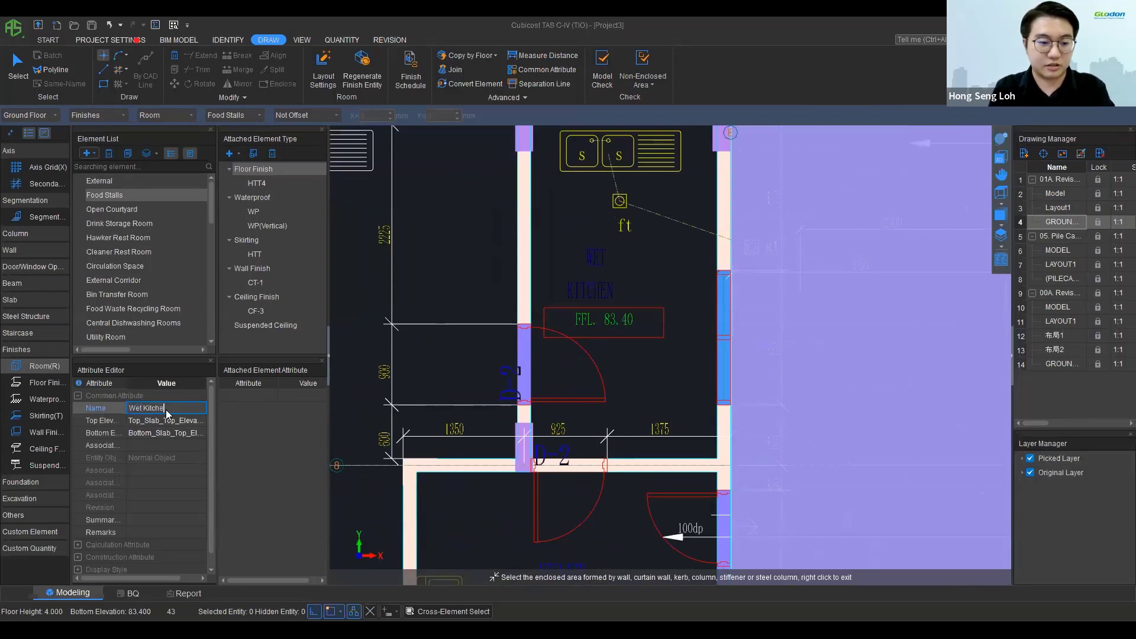
pyautogui.write('n')
pyautogui.press('Return')
pyautogui.click(609, 304)
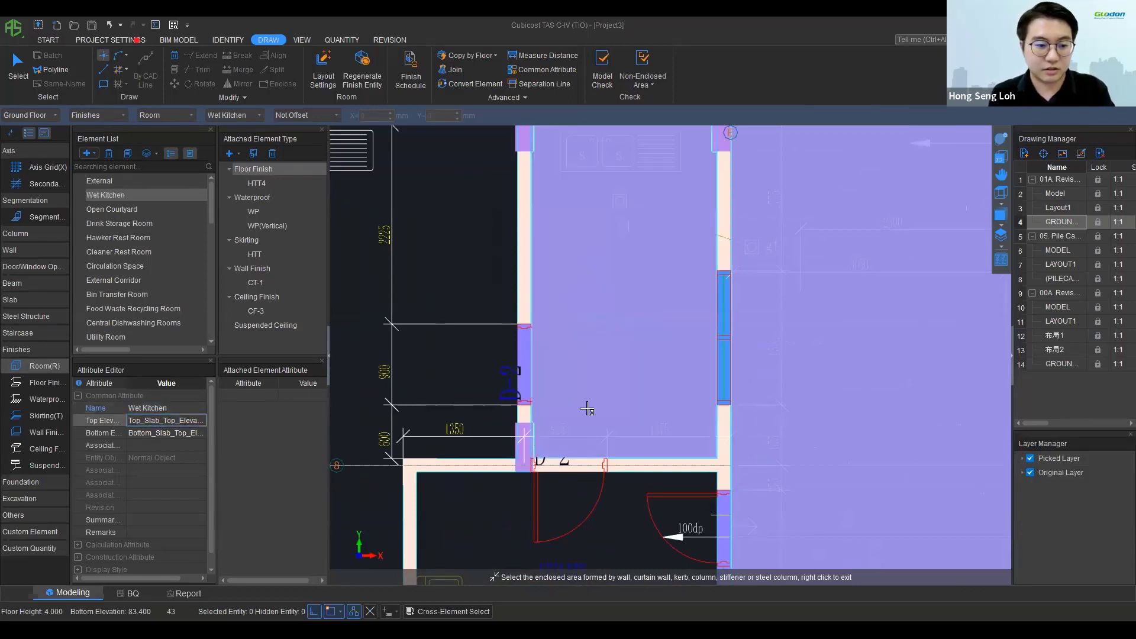
# Step: Rename the Open Courtyard room as Utility and place it in the utility area between grids 7 and 8
pyautogui.moveTo(587, 409); pyautogui.dragTo(585, 170, button='middle')
pyautogui.scroll(-1, 585, 170)
pyautogui.click(146, 208)
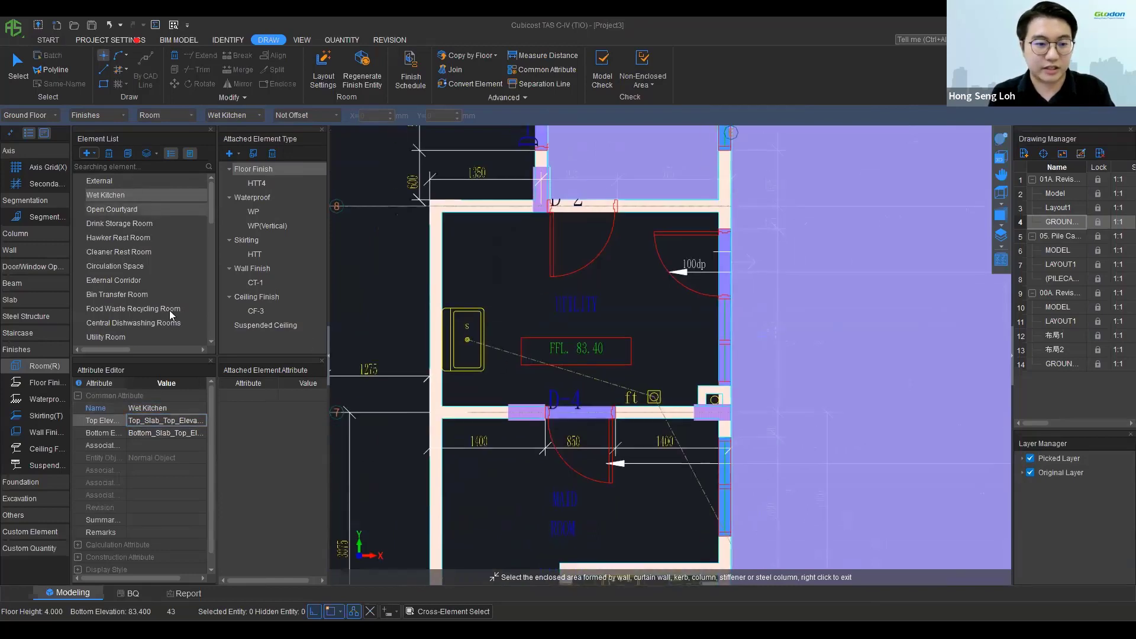
pyautogui.click(164, 408)
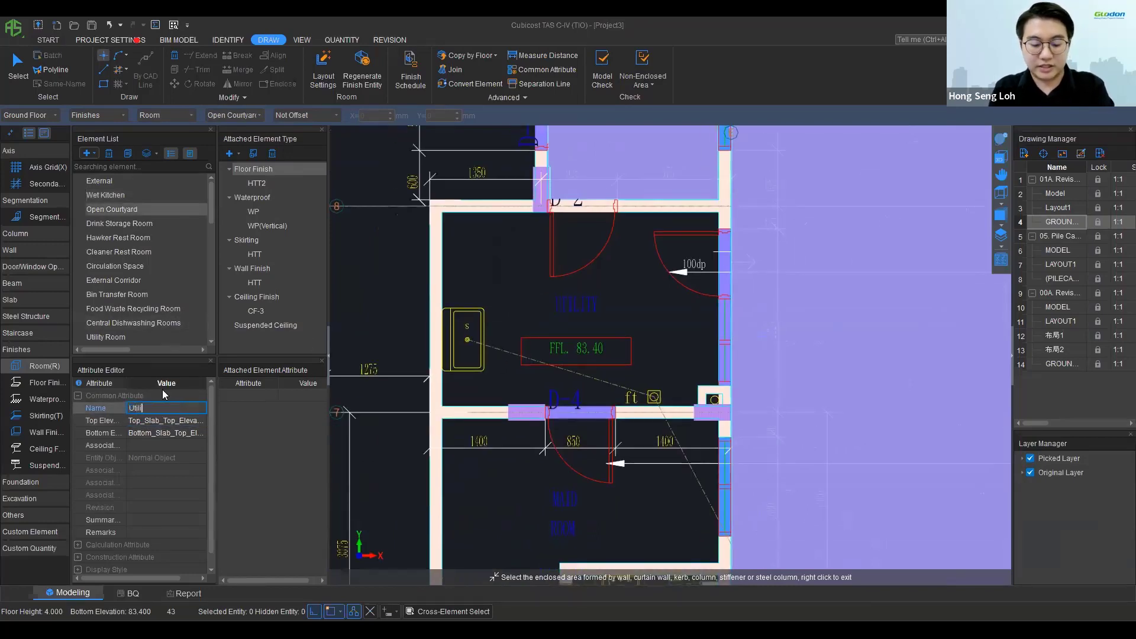
pyautogui.press('Return')
pyautogui.click(517, 309)
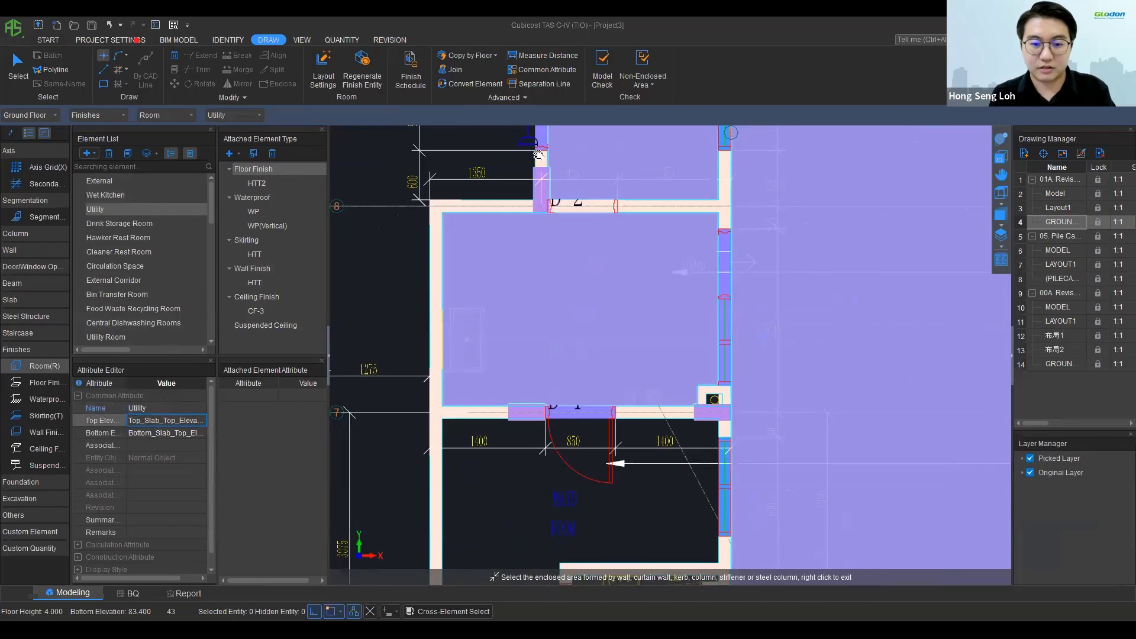
# Step: Rename the Drink Storage Room as Maid Room, place it in the room below the utility area and end room placement
pyautogui.moveTo(517, 309); pyautogui.dragTo(553, 148, button='middle')
pyautogui.click(122, 223)
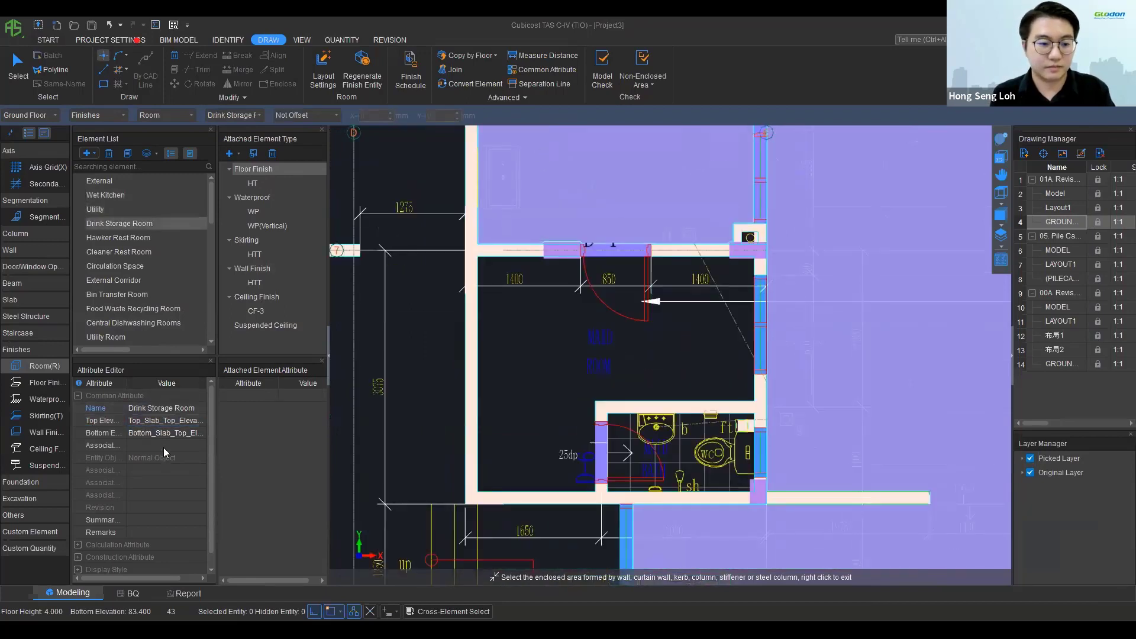
pyautogui.click(173, 408)
pyautogui.write('Maid ')
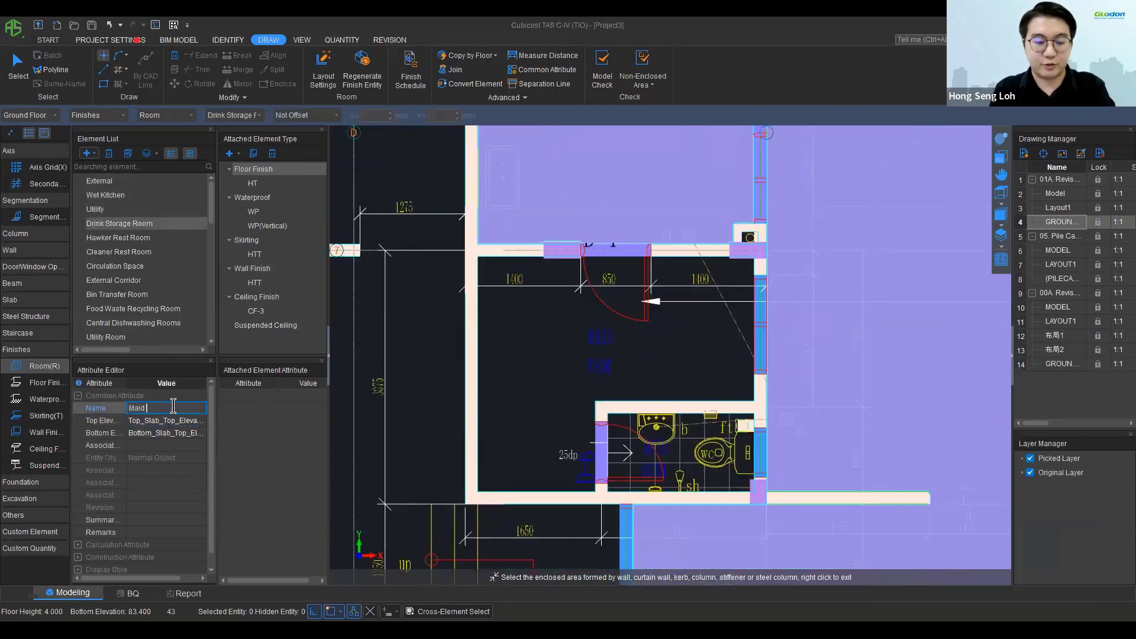
pyautogui.write('Room')
pyautogui.press('Return')
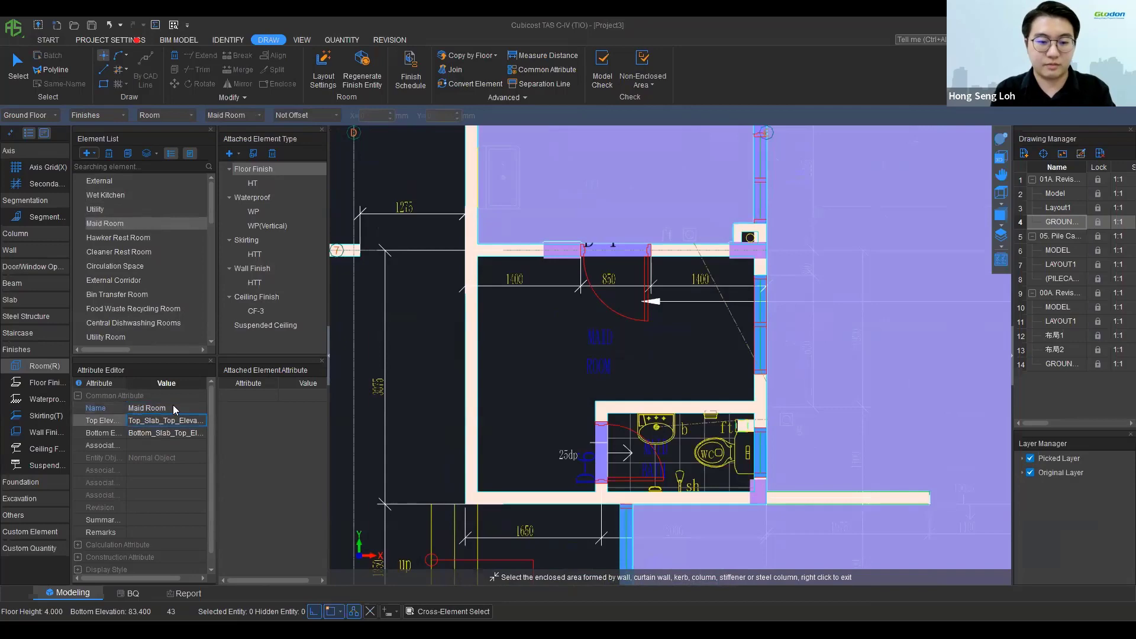
pyautogui.click(532, 359)
pyautogui.rightClick(531, 359)
# Step: Examine the placed rooms and their finishes in plan and in 3D, and return to the plan view
pyautogui.scroll(-3, 532, 353)
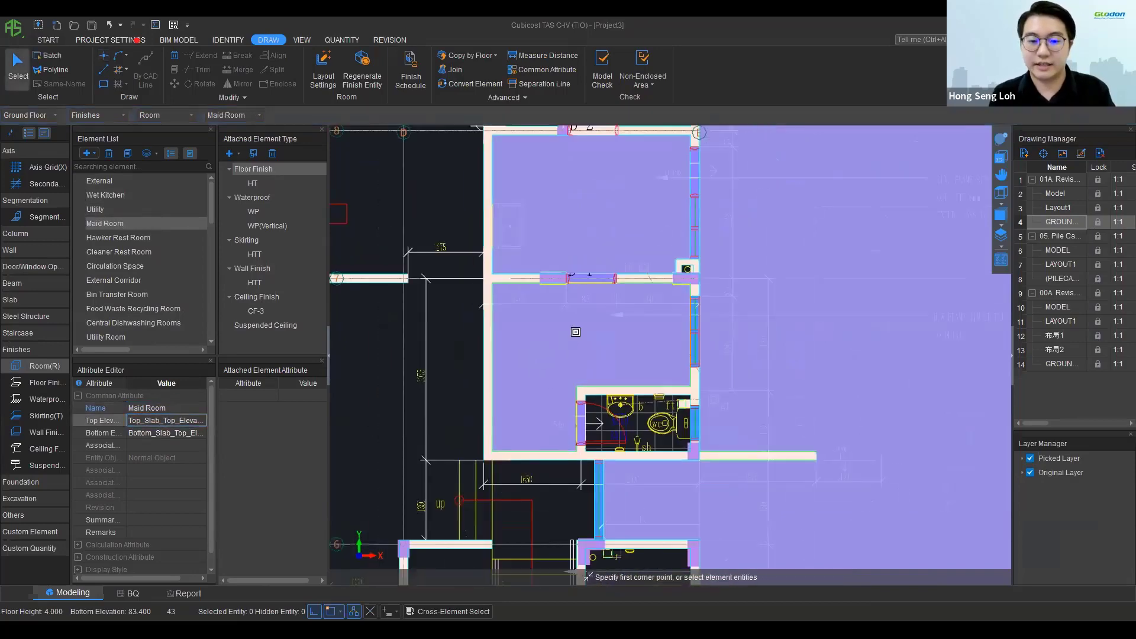
pyautogui.scroll(-3, 581, 335)
pyautogui.scroll(-3, 566, 363)
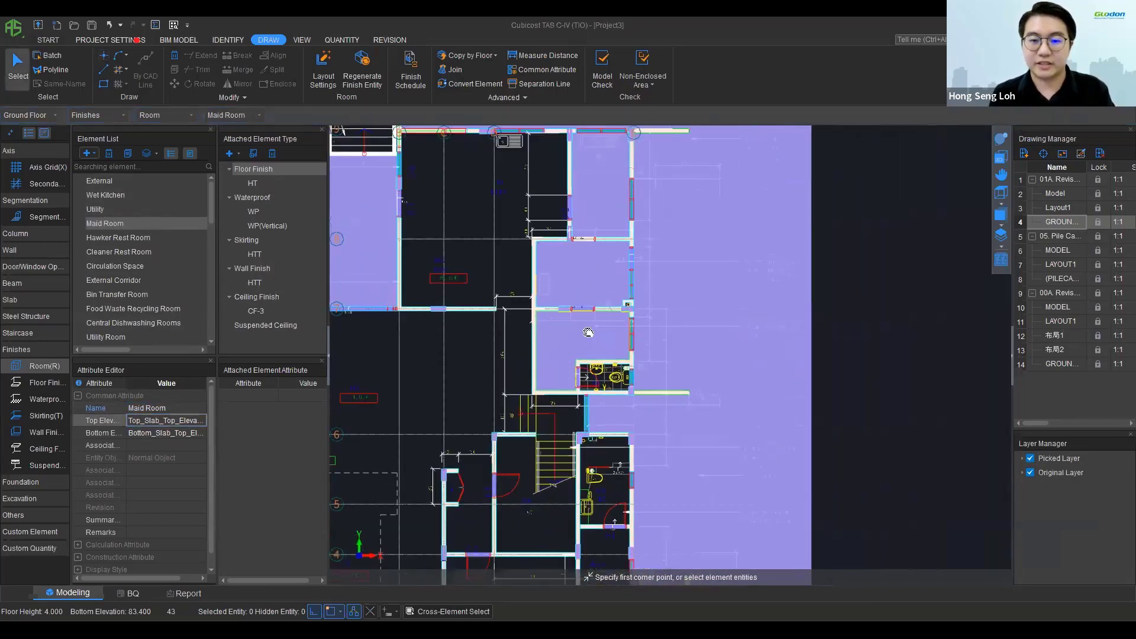
pyautogui.scroll(-1, 613, 342)
pyautogui.moveTo(786, 299)
pyautogui.mouseDown(button='middle')
pyautogui.moveTo(829, 357)
pyautogui.moveTo(849, 350)
pyautogui.mouseUp(button='middle')
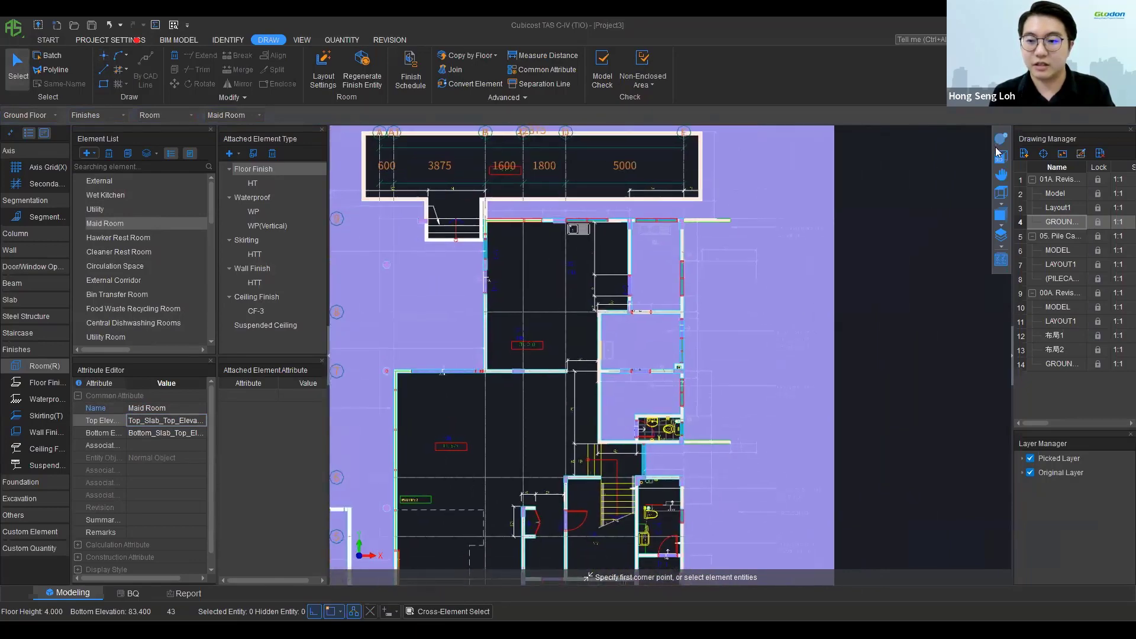
pyautogui.scroll(-4, 828, 266)
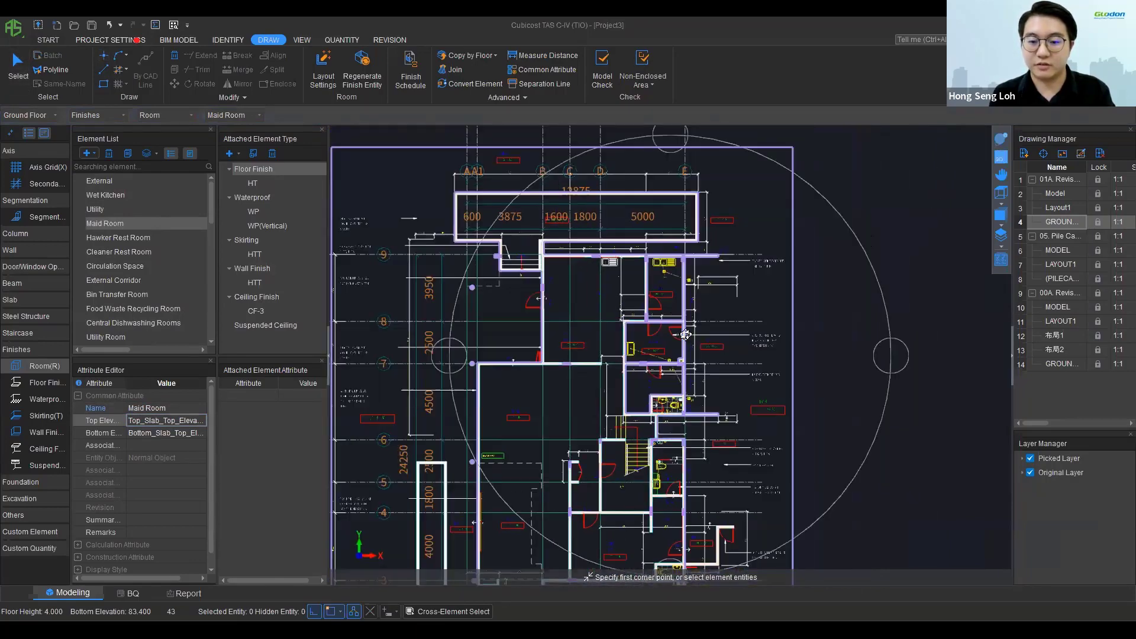
pyautogui.scroll(5, 667, 333)
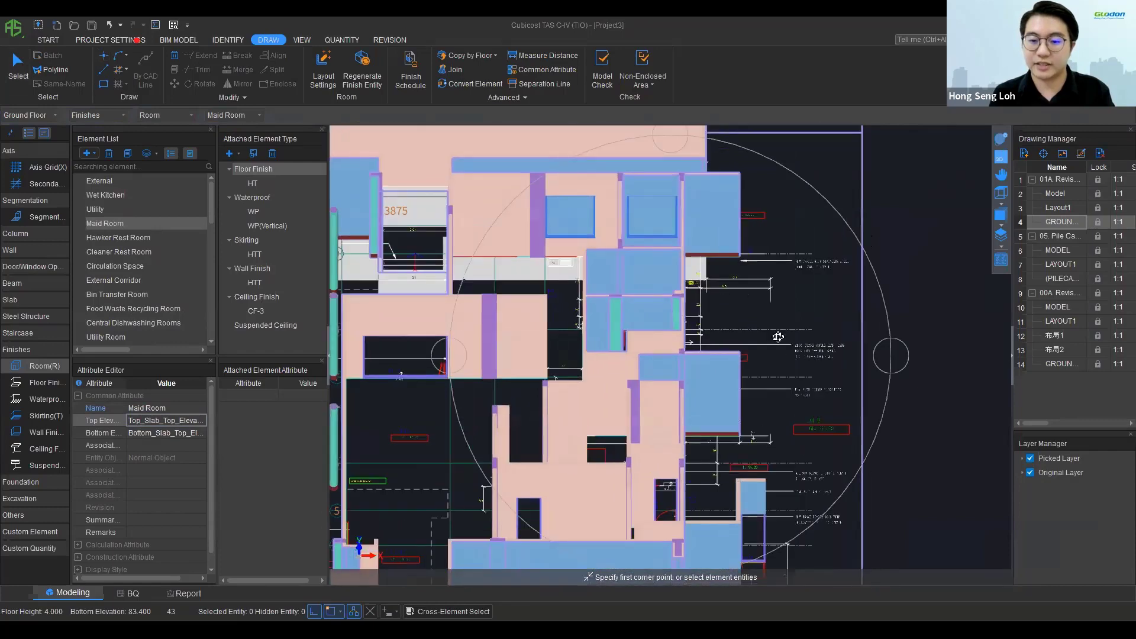
pyautogui.moveTo(667, 334)
pyautogui.mouseDown(button='middle')
pyautogui.moveTo(674, 355)
pyautogui.moveTo(523, 332)
pyautogui.moveTo(558, 251)
pyautogui.moveTo(472, 256)
pyautogui.moveTo(532, 284)
pyautogui.moveTo(550, 360)
pyautogui.moveTo(514, 393)
pyautogui.moveTo(142, 472)
pyautogui.mouseUp(button='middle')
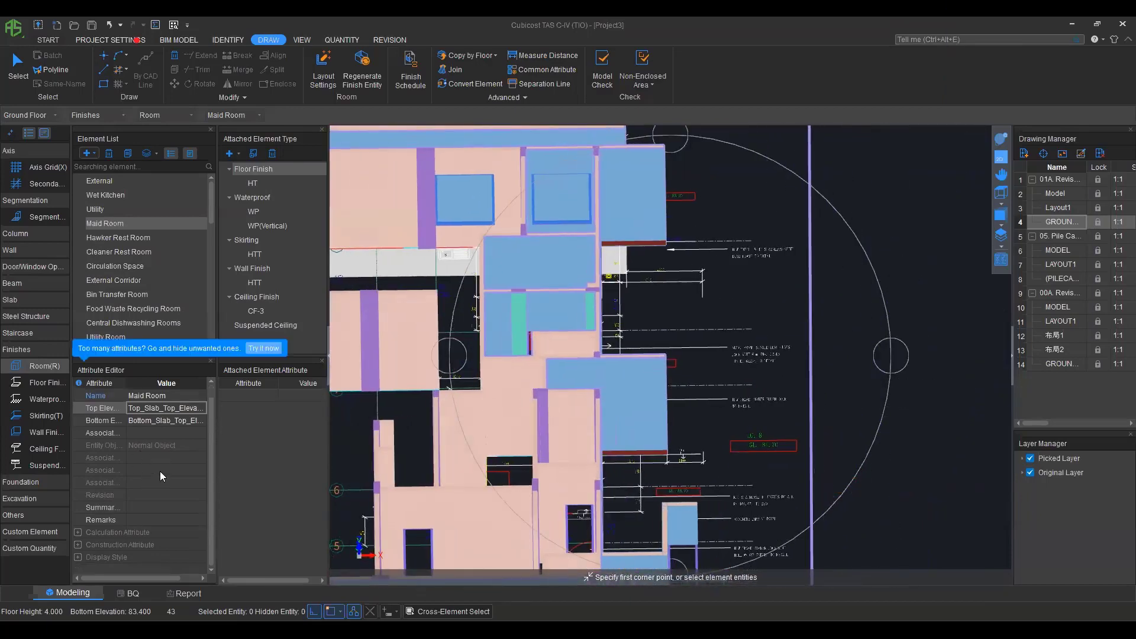
pyautogui.click(1000, 157)
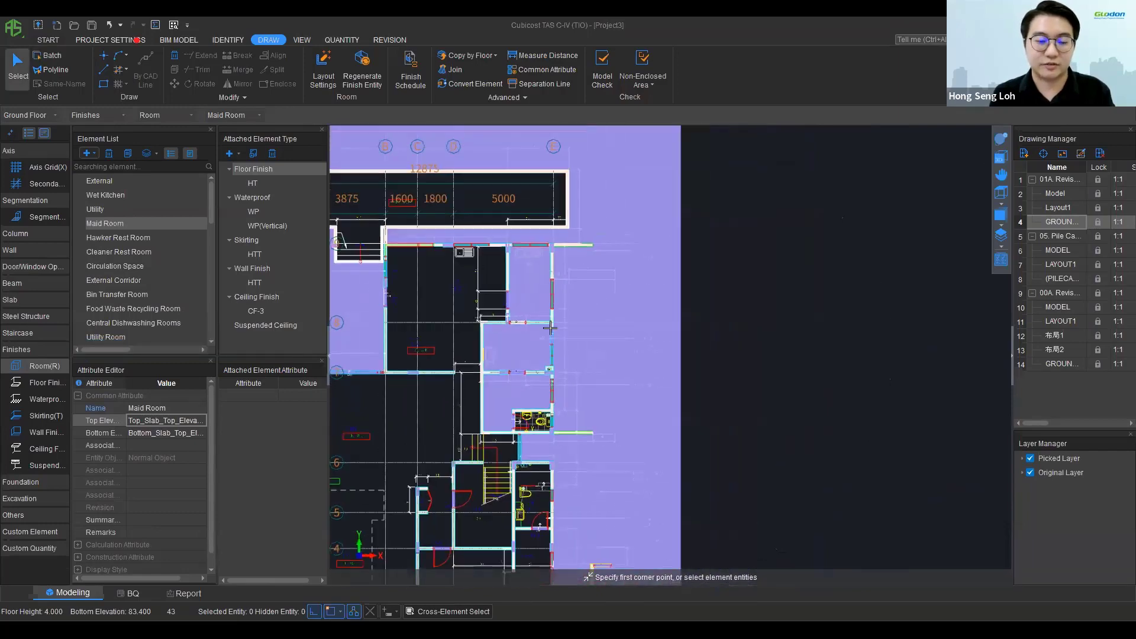
pyautogui.moveTo(551, 328); pyautogui.dragTo(636, 310, button='middle')
pyautogui.scroll(-1, 551, 328)
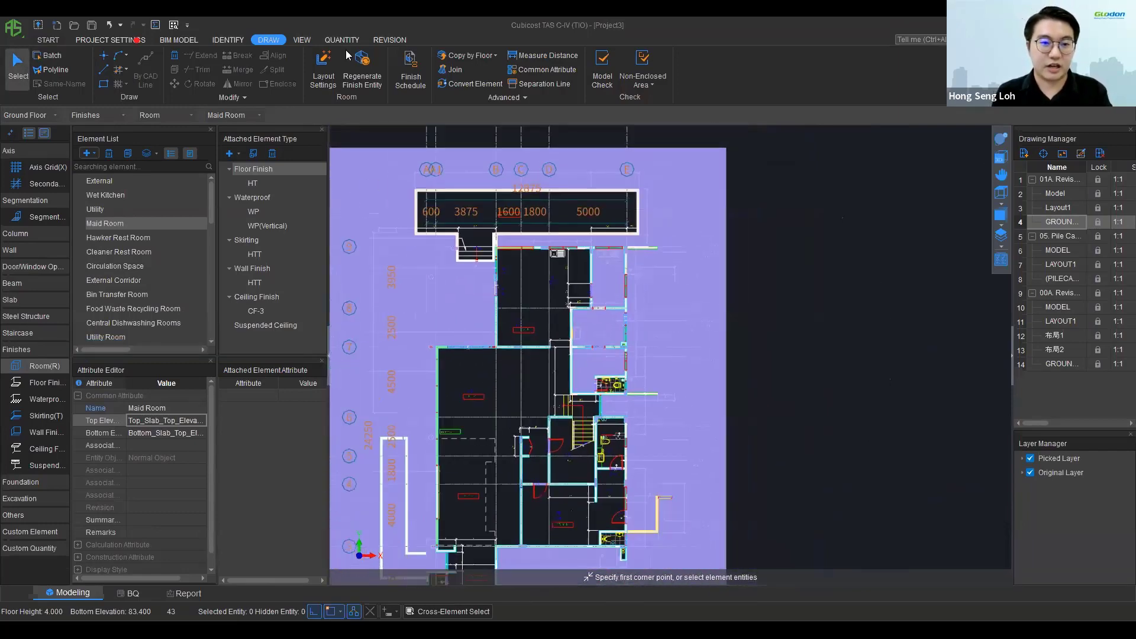
# Step: Run the summary quantity calculation for all floors, including 1st Floor, Ground Floor and Foundation Floor
pyautogui.click(341, 39)
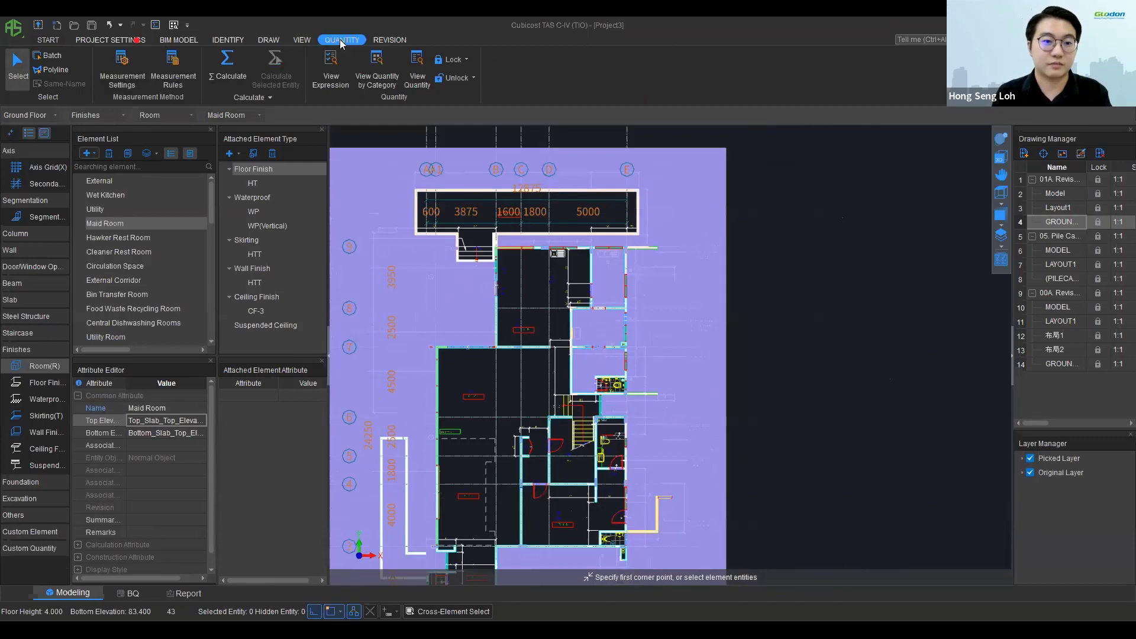
pyautogui.click(229, 73)
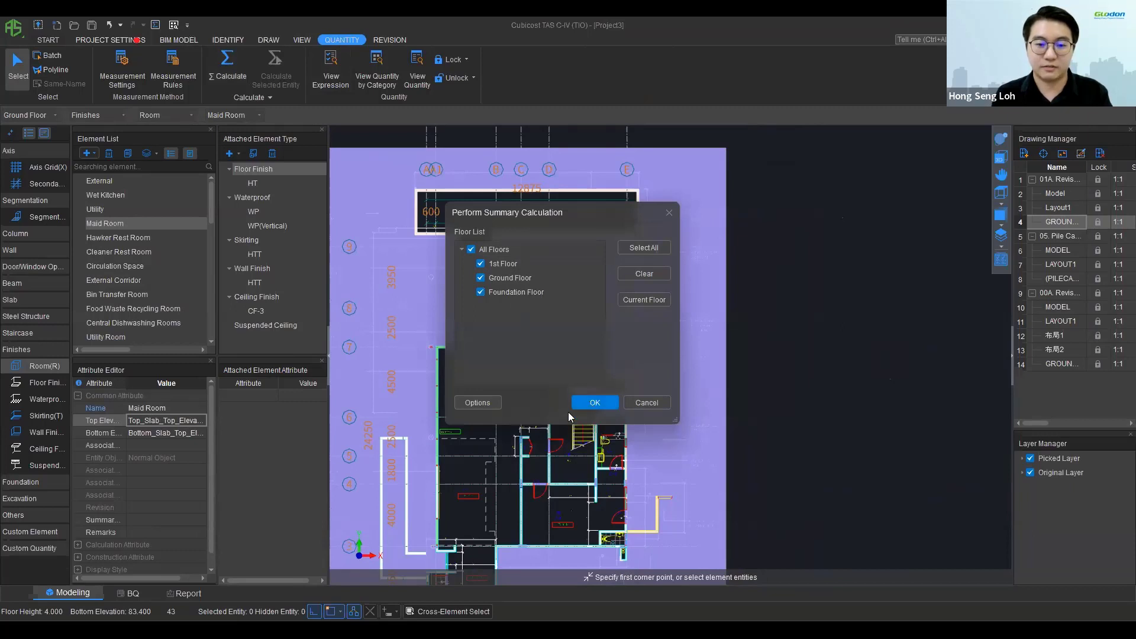
pyautogui.click(591, 402)
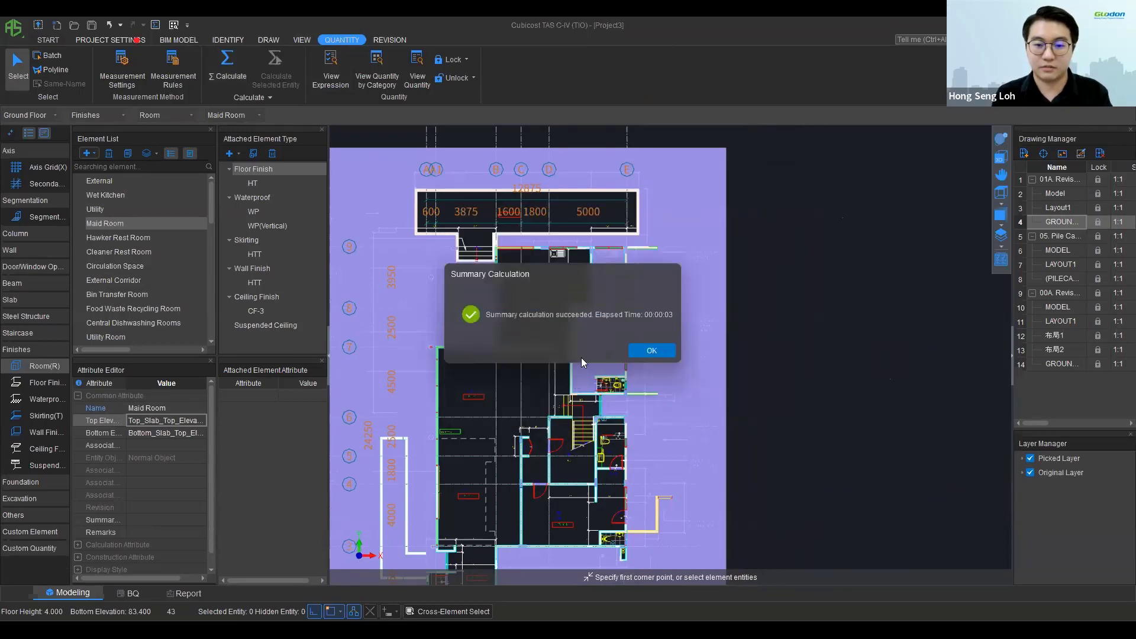
pyautogui.click(637, 352)
# Step: View quantities by category for the whole project in an enlarged window, including the column and wall quantities
pyautogui.click(388, 75)
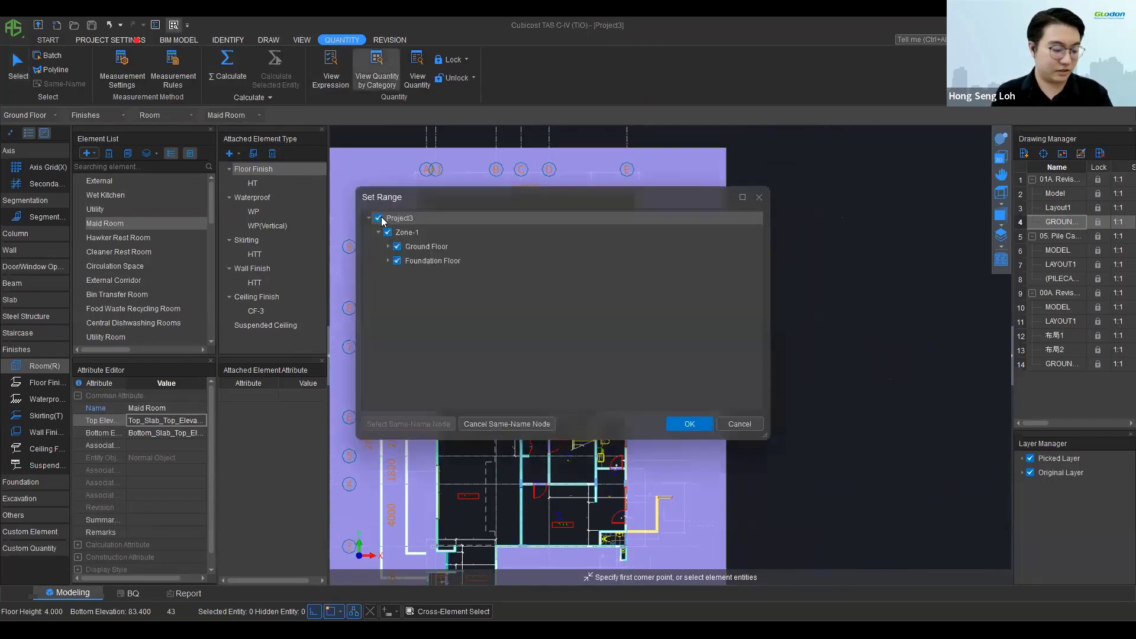
pyautogui.click(687, 423)
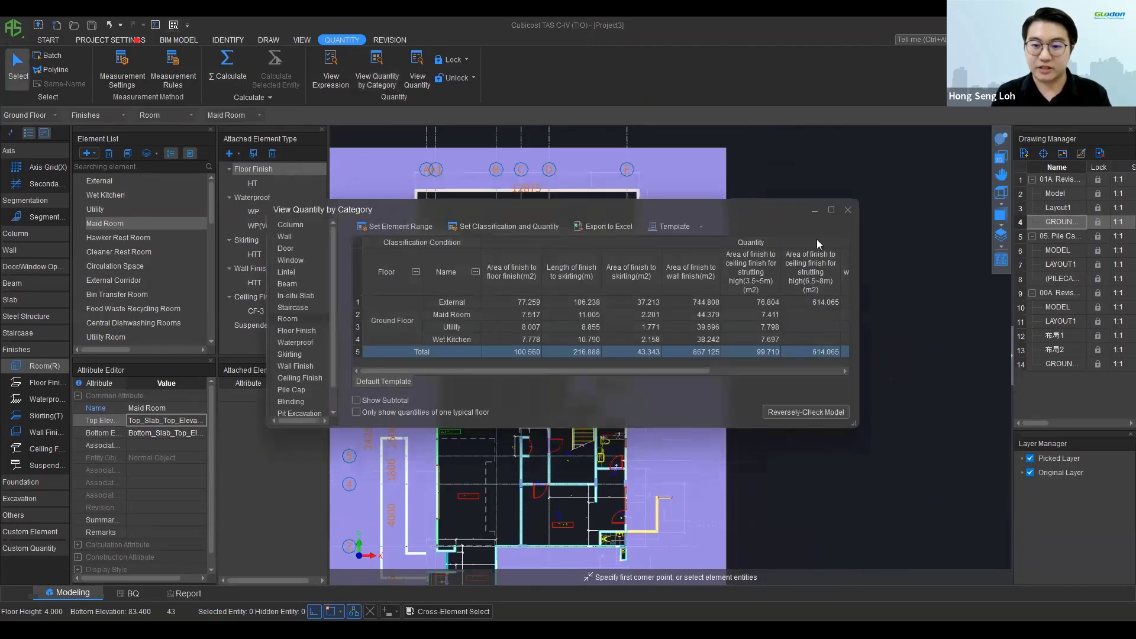
pyautogui.click(830, 210)
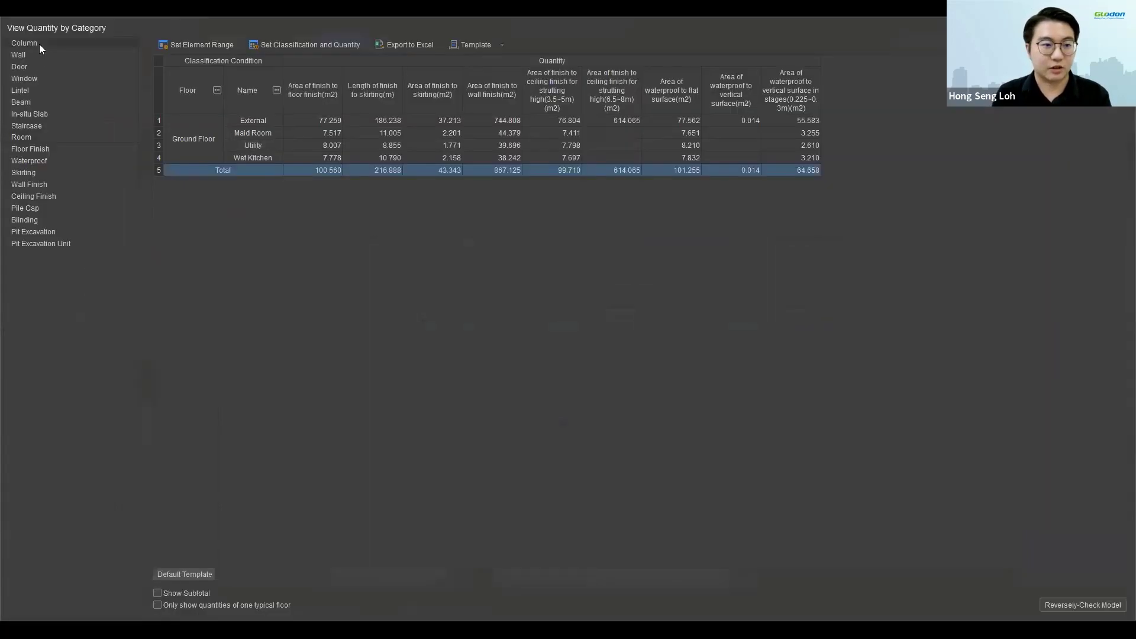
pyautogui.click(39, 44)
pyautogui.click(39, 55)
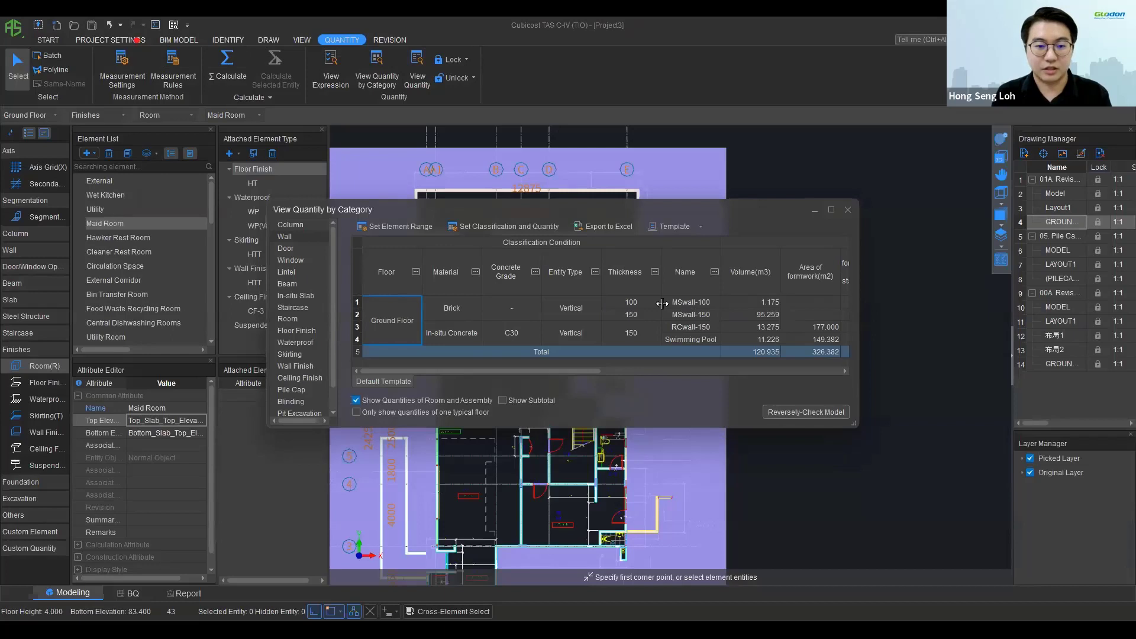
# Step: Reverse-check the MSwall-100 brick wall volume against the model and examine the corresponding walls in the plan
pyautogui.click(462, 308)
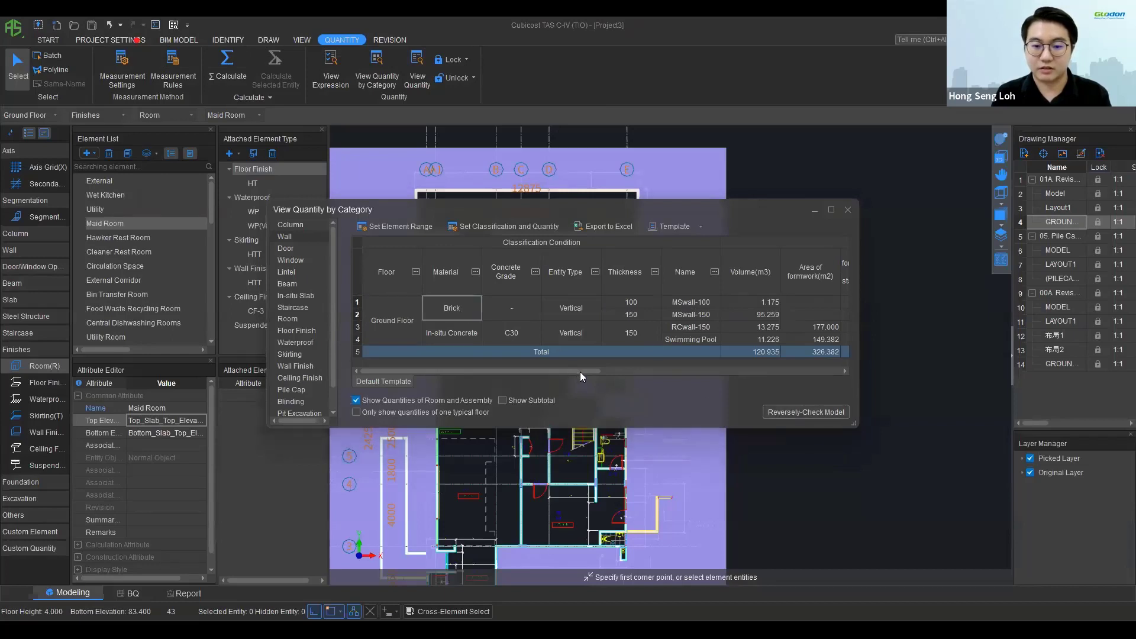
pyautogui.click(633, 372)
pyautogui.click(532, 302)
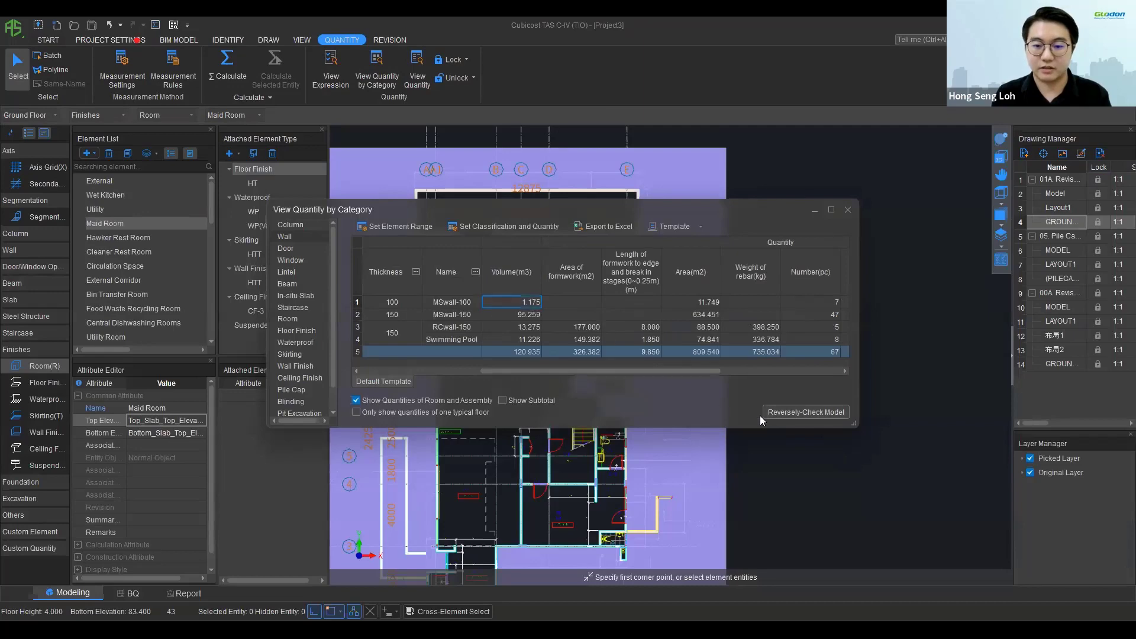
pyautogui.click(783, 410)
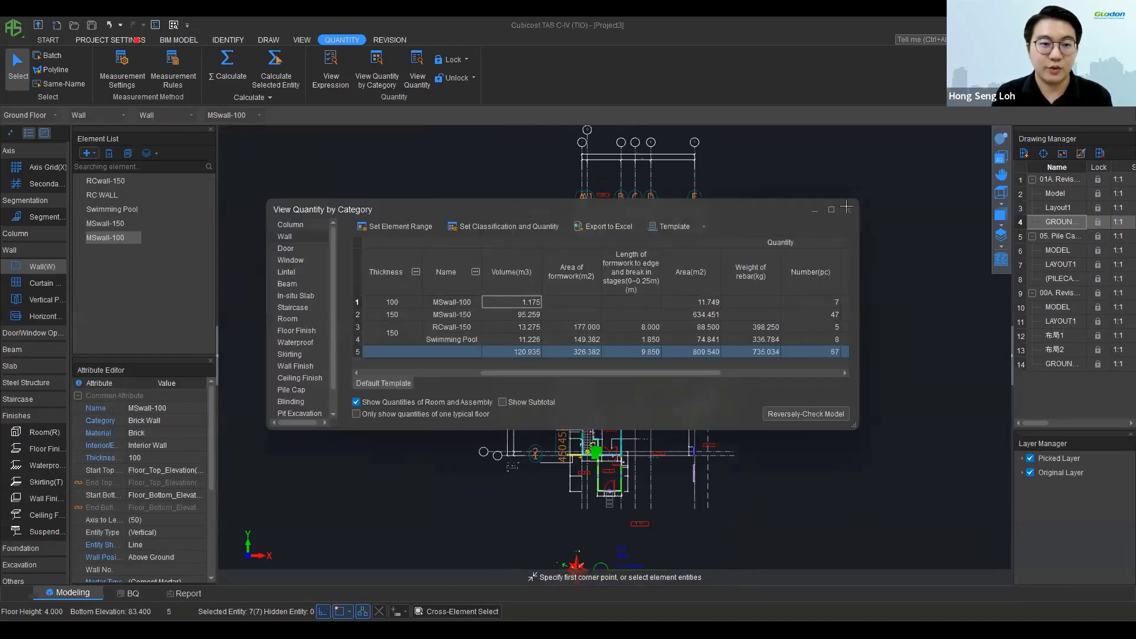
pyautogui.click(847, 209)
pyautogui.scroll(4, 651, 272)
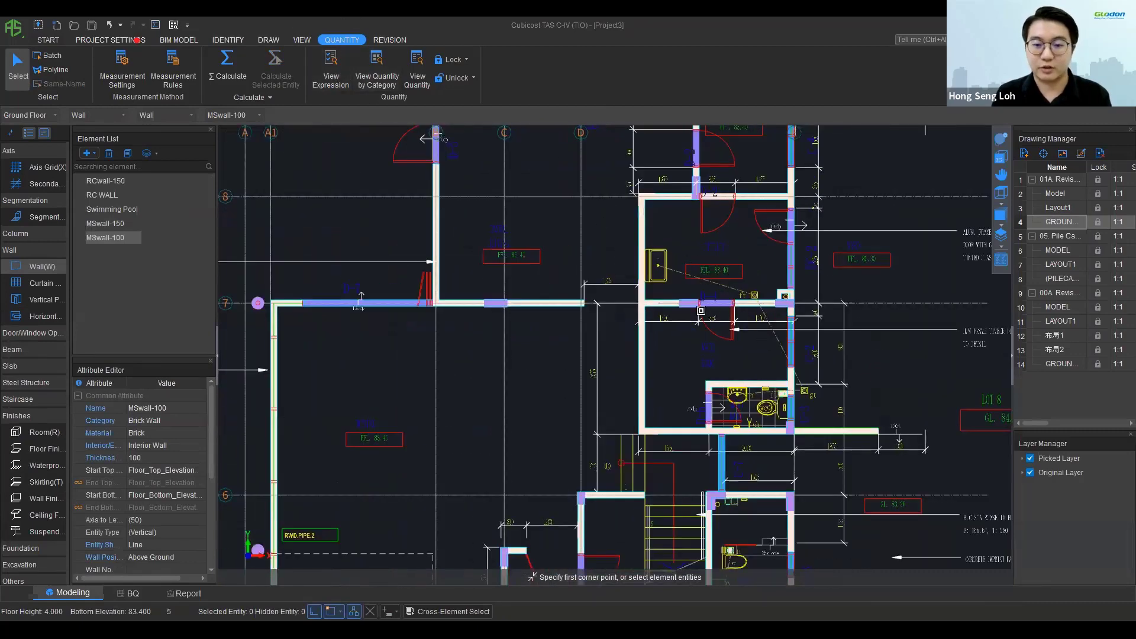
pyautogui.scroll(3, 737, 305)
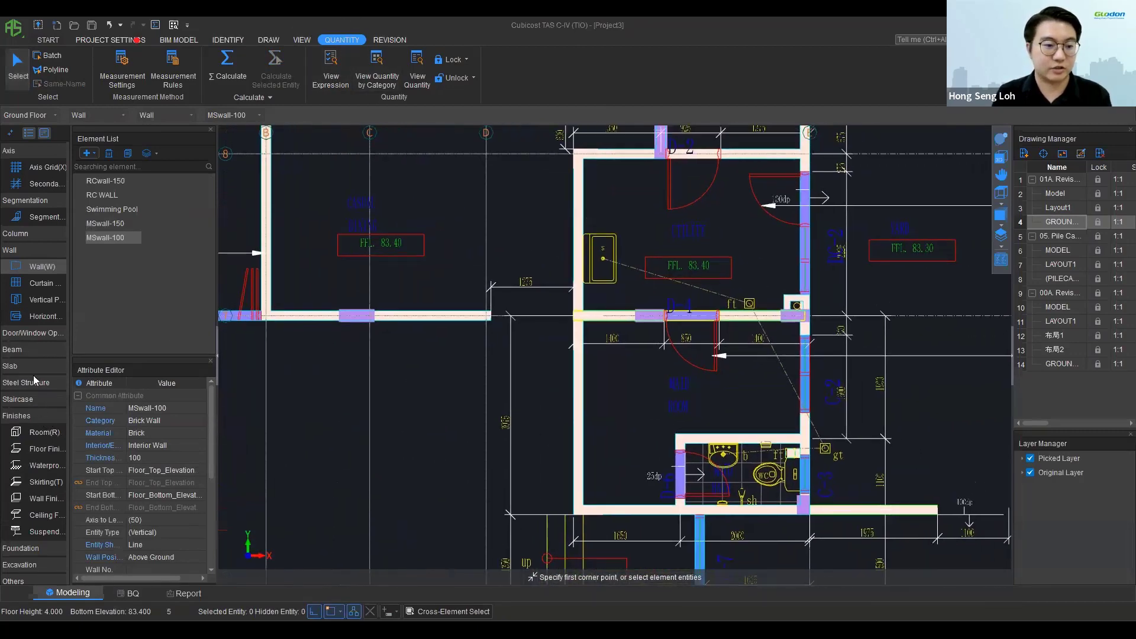
# Step: Show the quantity expression for the MSwall-150 wall containing door D-4 below the utility room
pyautogui.click(42, 416)
pyautogui.scroll(2, 608, 323)
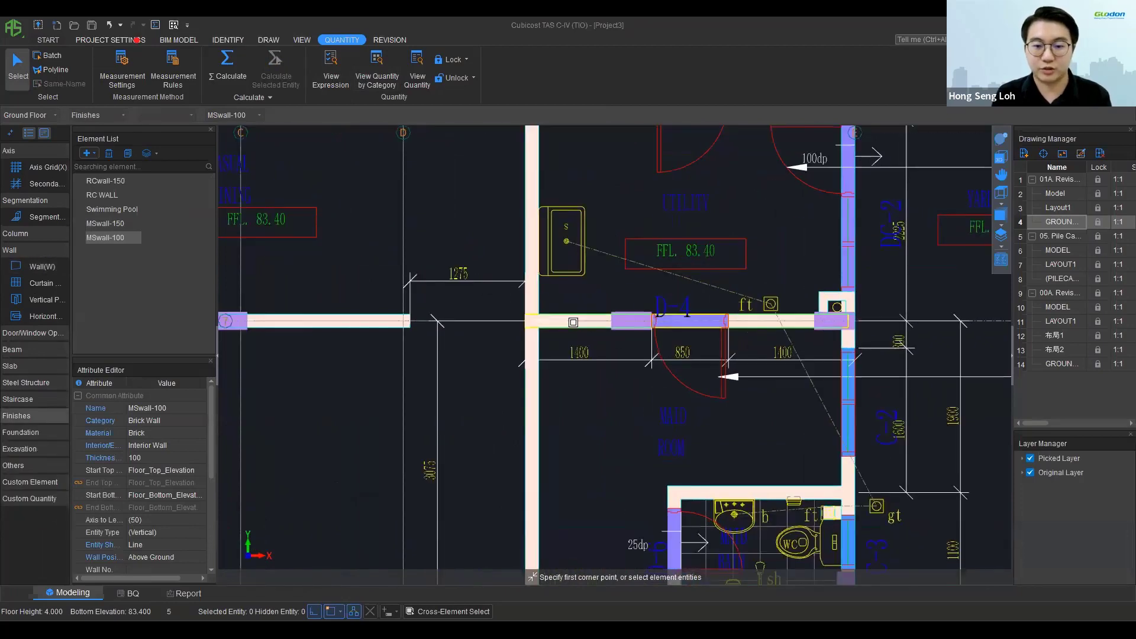
pyautogui.click(577, 323)
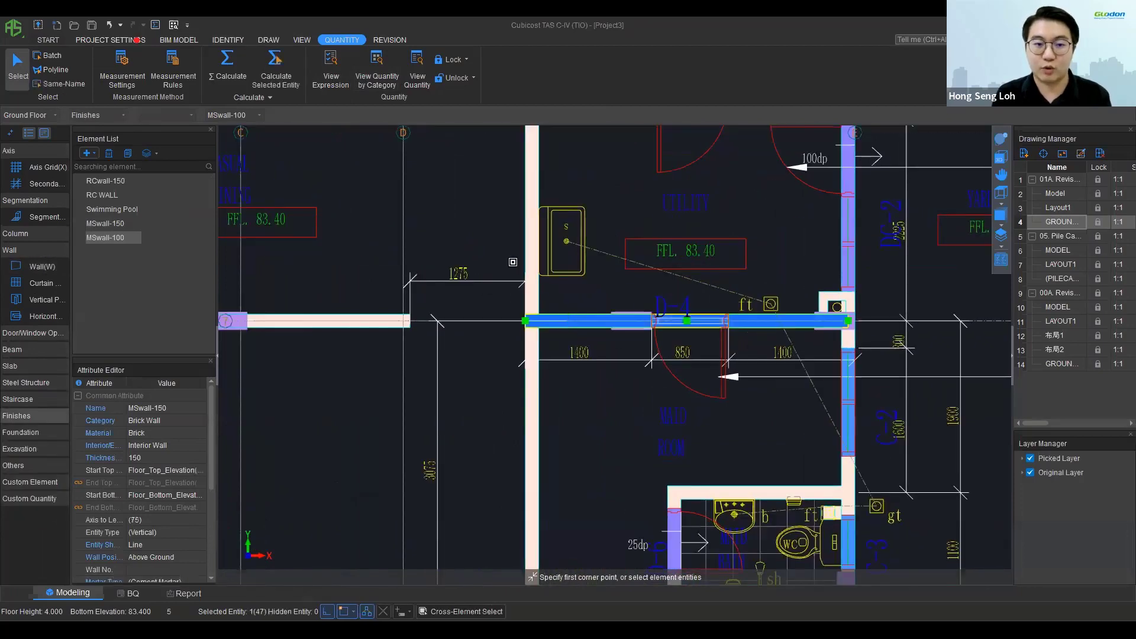
pyautogui.click(334, 75)
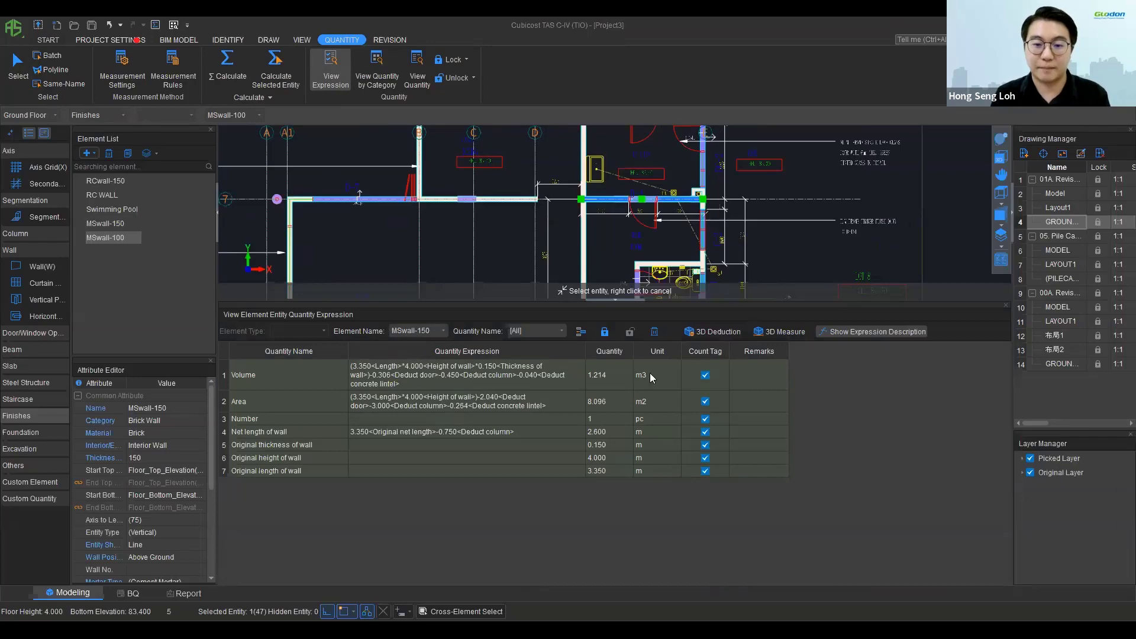
# Step: Examine the wall's original volume and its door, column and concrete lintel deductions in 3D, and return to the full plan
pyautogui.click(716, 333)
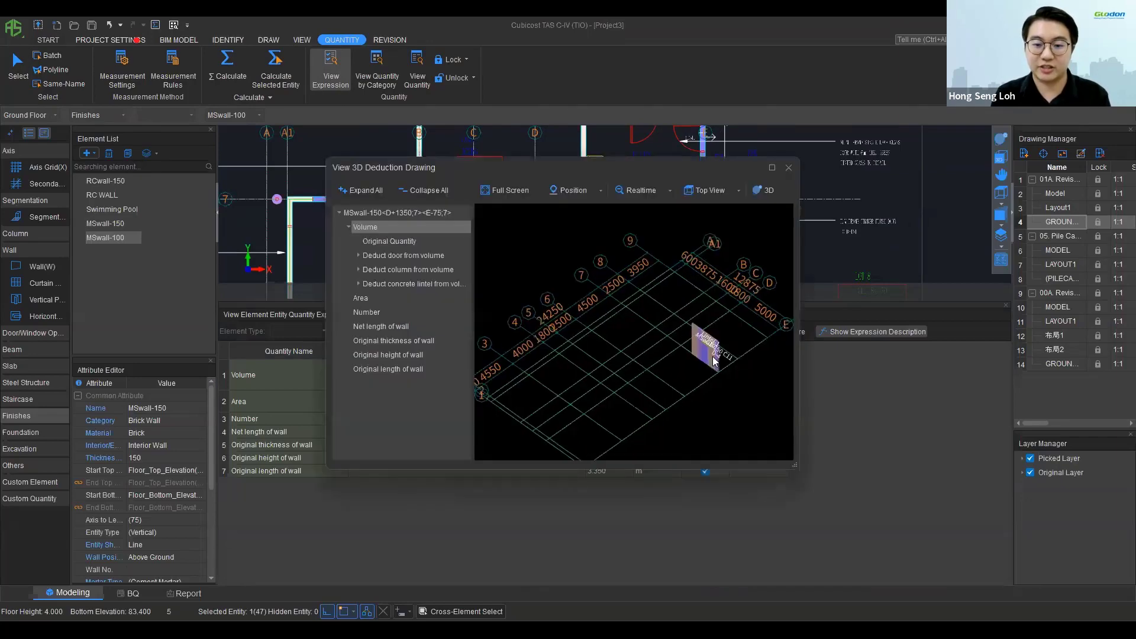
pyautogui.click(450, 242)
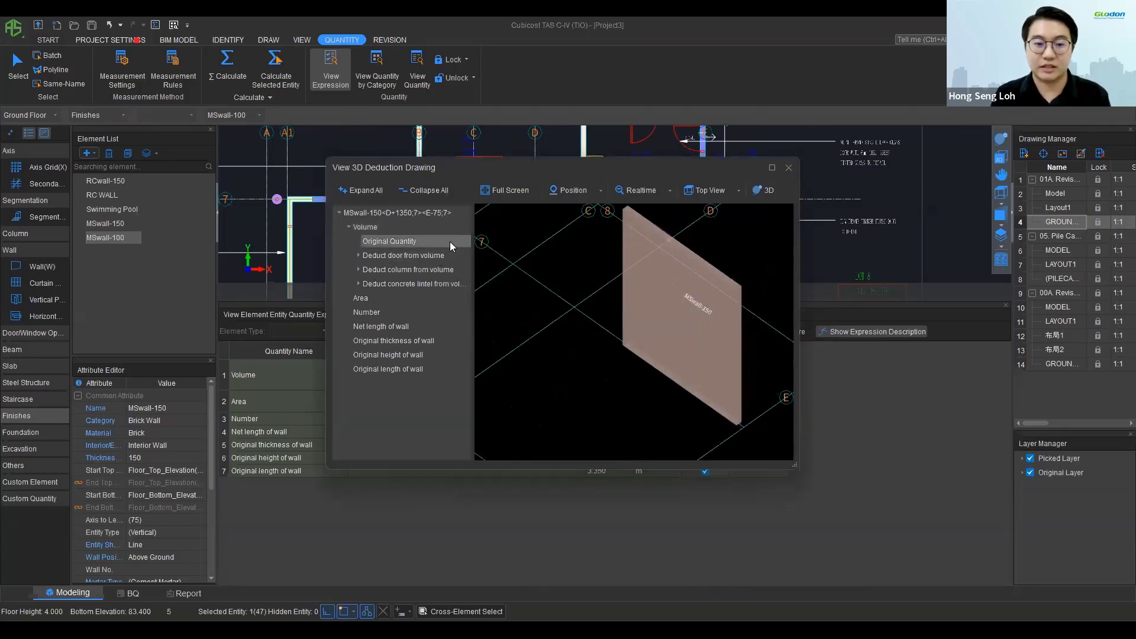
pyautogui.click(455, 254)
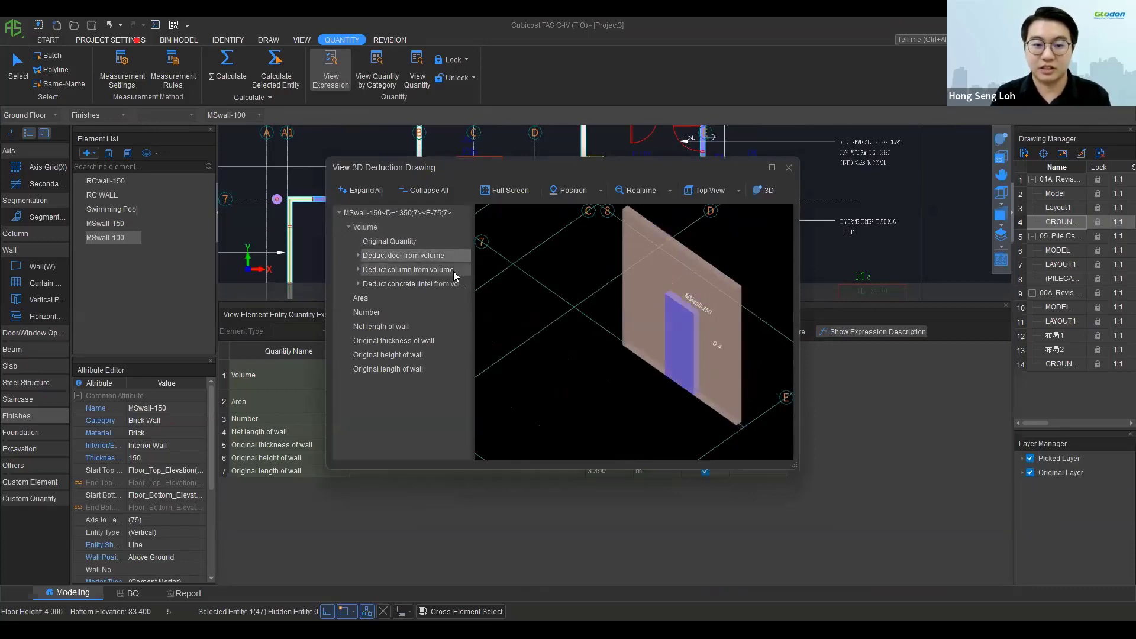
pyautogui.click(453, 271)
pyautogui.click(452, 285)
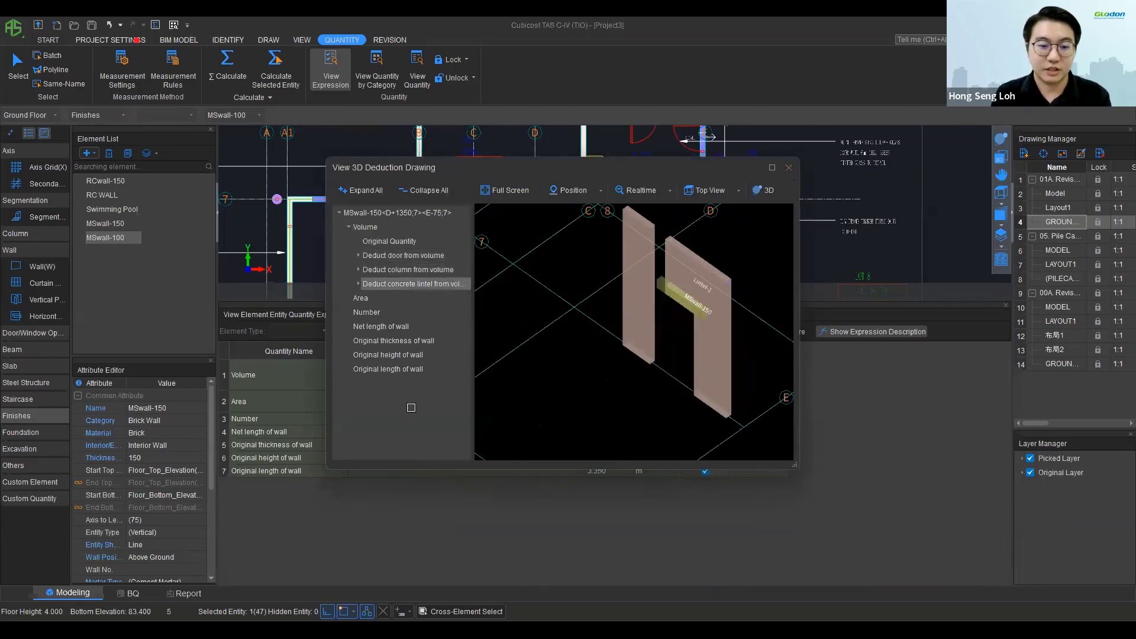
pyautogui.press('Escape')
pyautogui.scroll(-2, 434, 254)
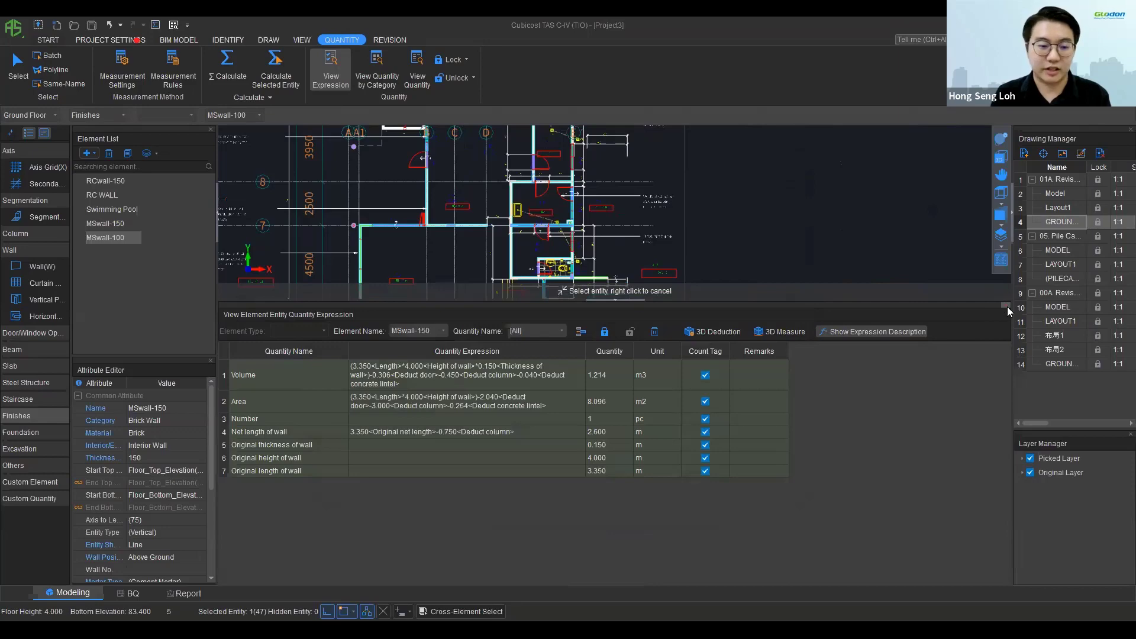
pyautogui.click(1008, 307)
pyautogui.moveTo(317, 303); pyautogui.dragTo(431, 352, button='middle')
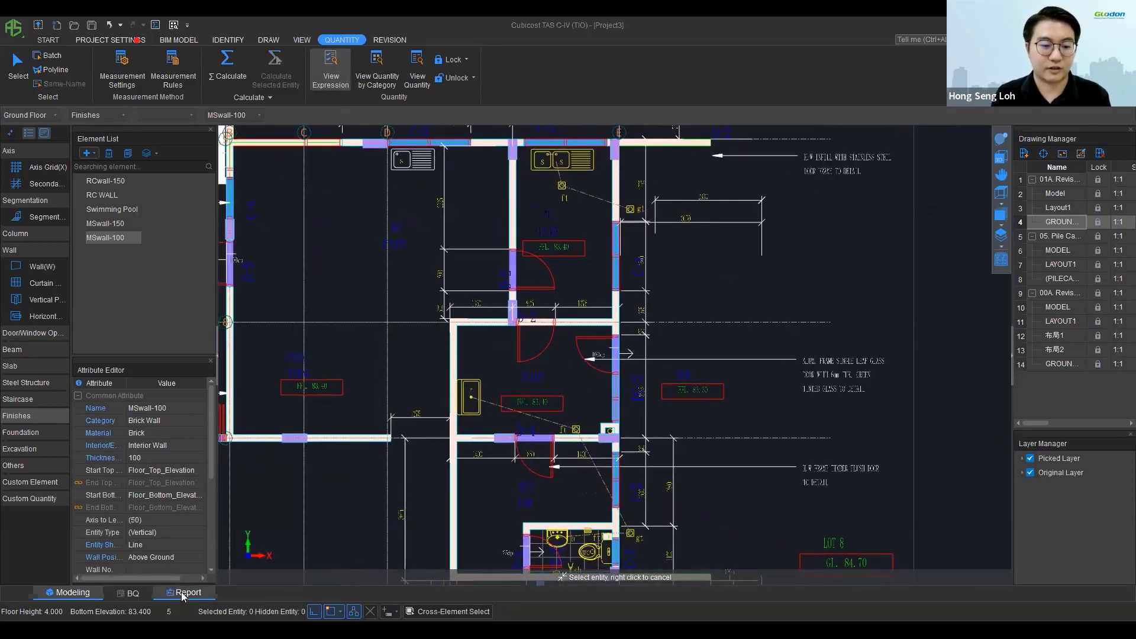
# Step: Open the reports for all floors and view the Column and Door/Window quantity summaries
pyautogui.click(183, 592)
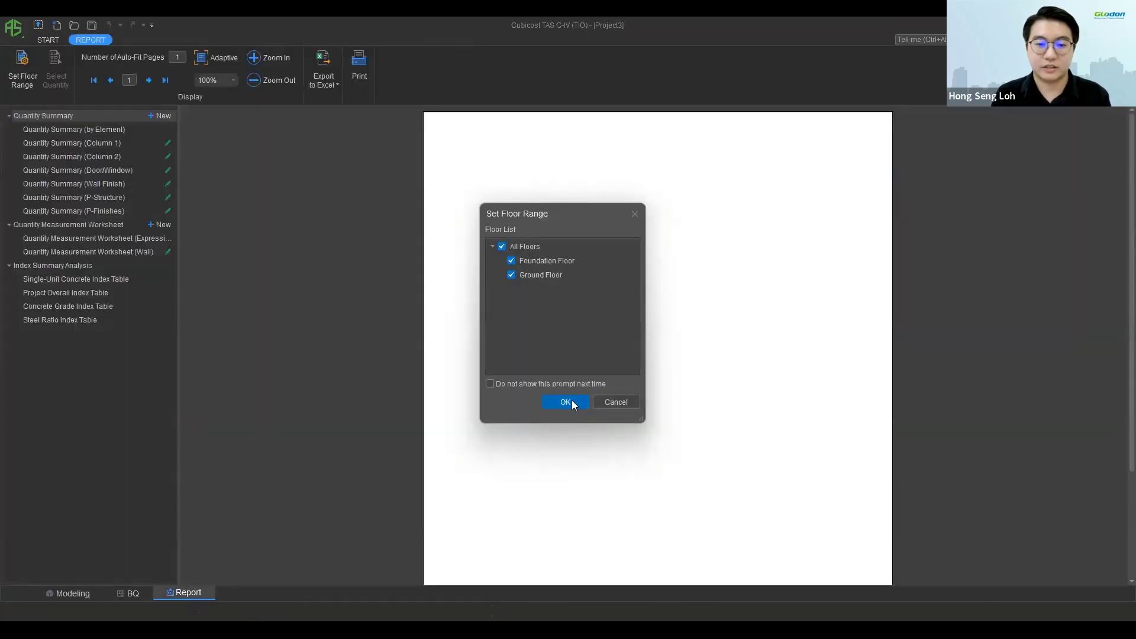
pyautogui.click(566, 402)
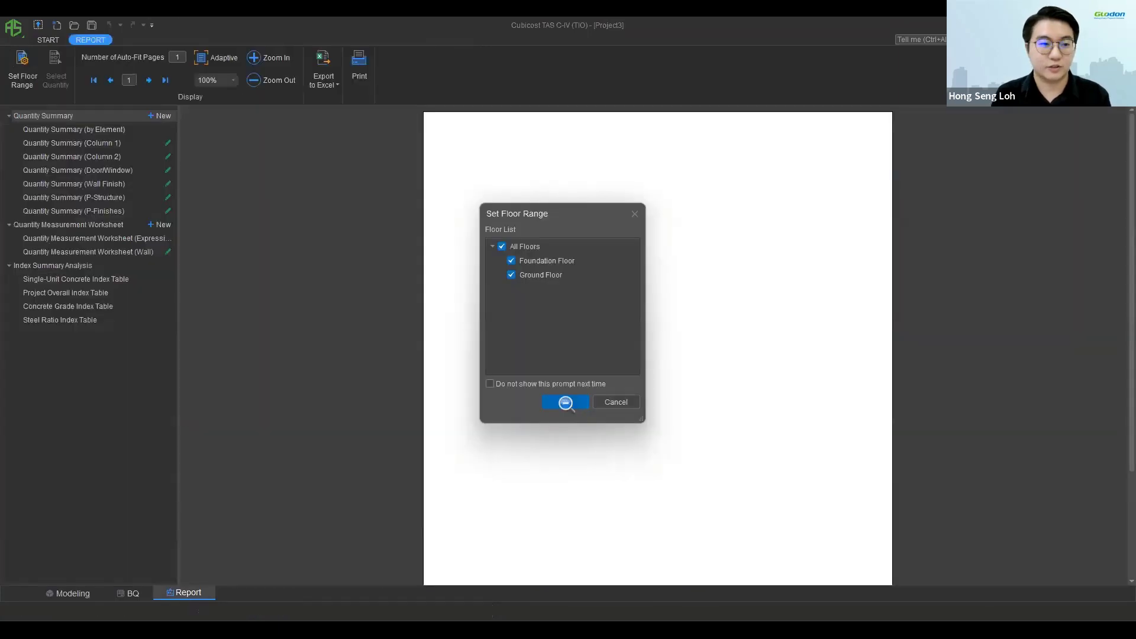
pyautogui.click(107, 158)
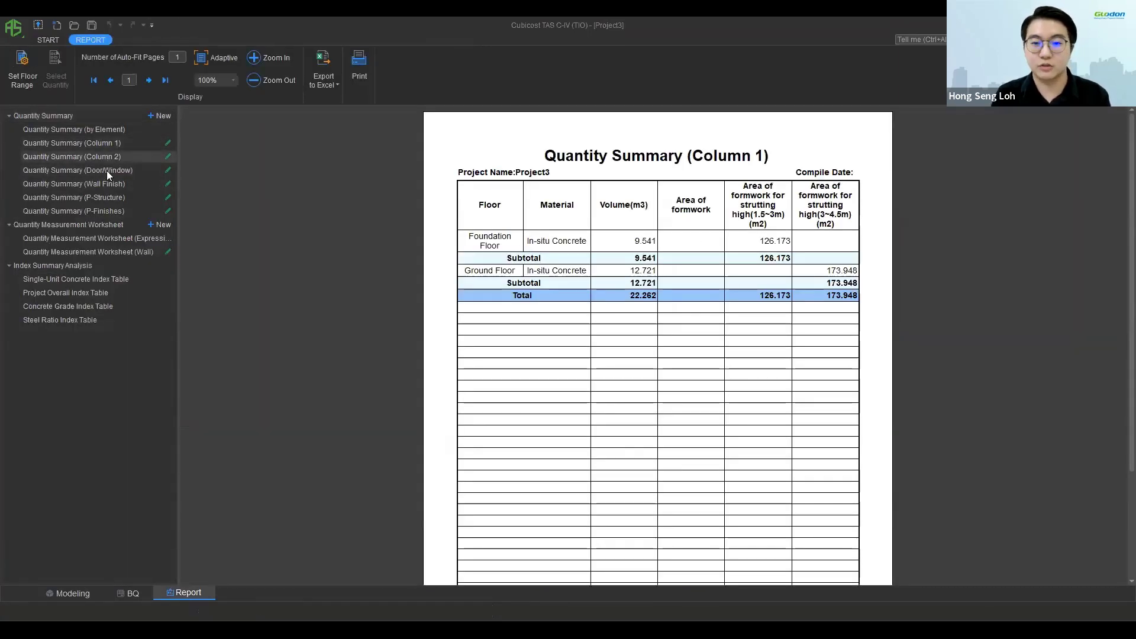
pyautogui.click(111, 175)
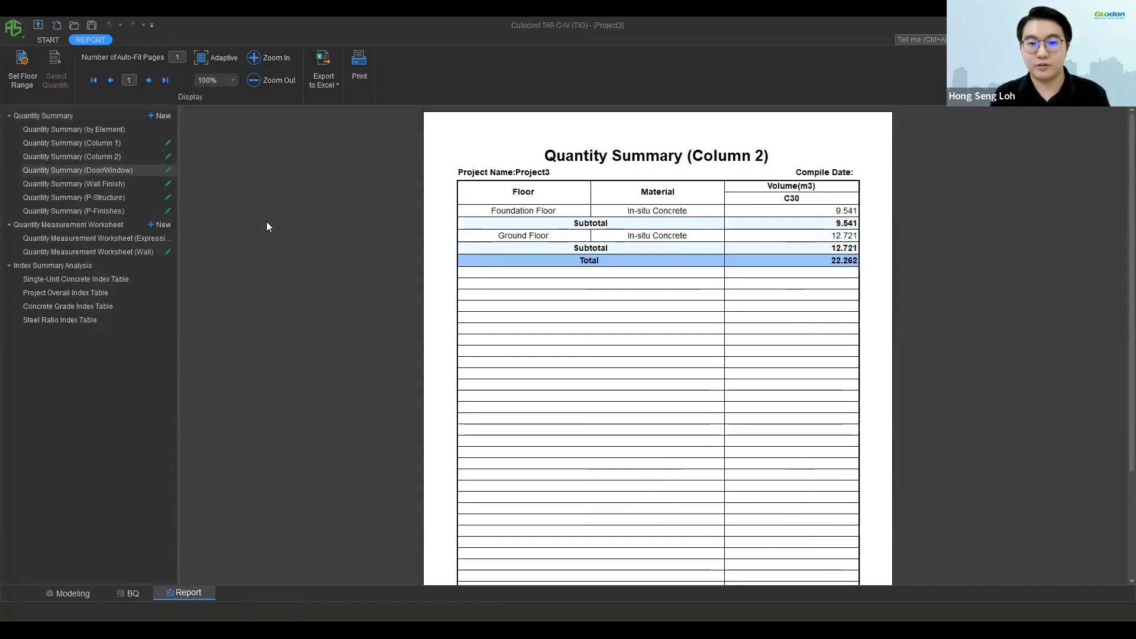
# Step: Review the Expression and Wall quantity measurement worksheets, and return to the modeling view
pyautogui.click(98, 235)
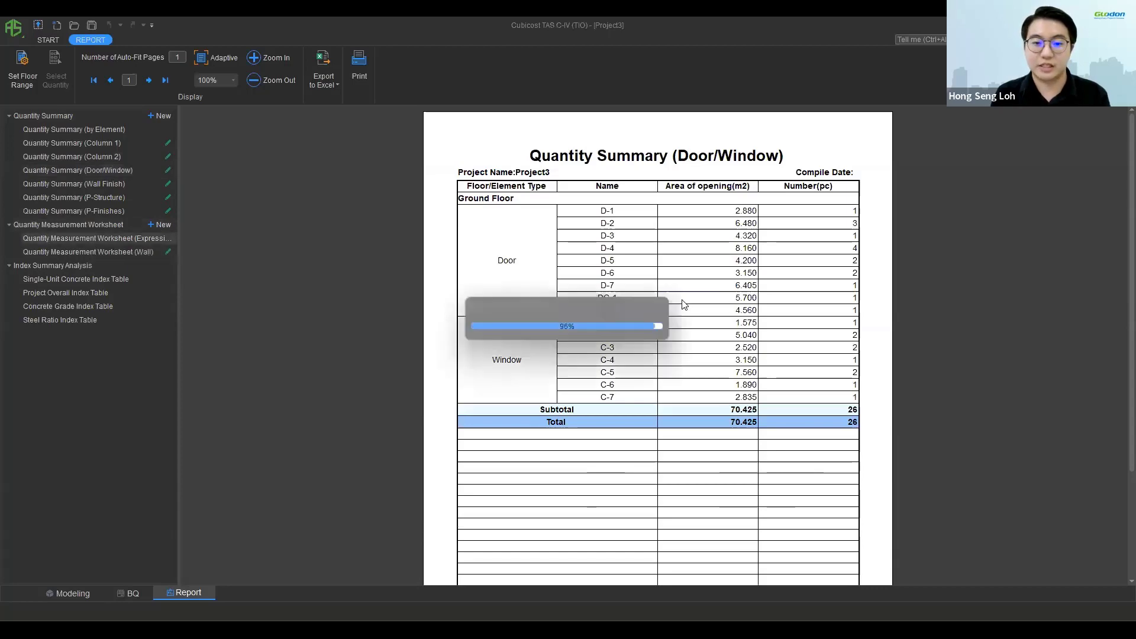
pyautogui.scroll(-5, 633, 337)
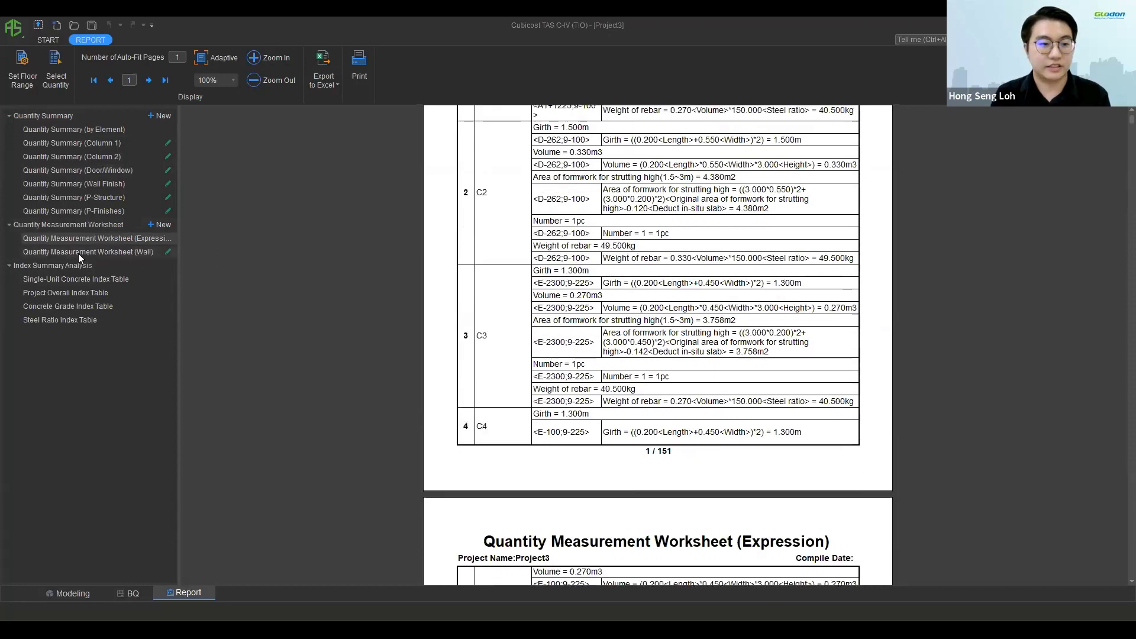
pyautogui.click(78, 252)
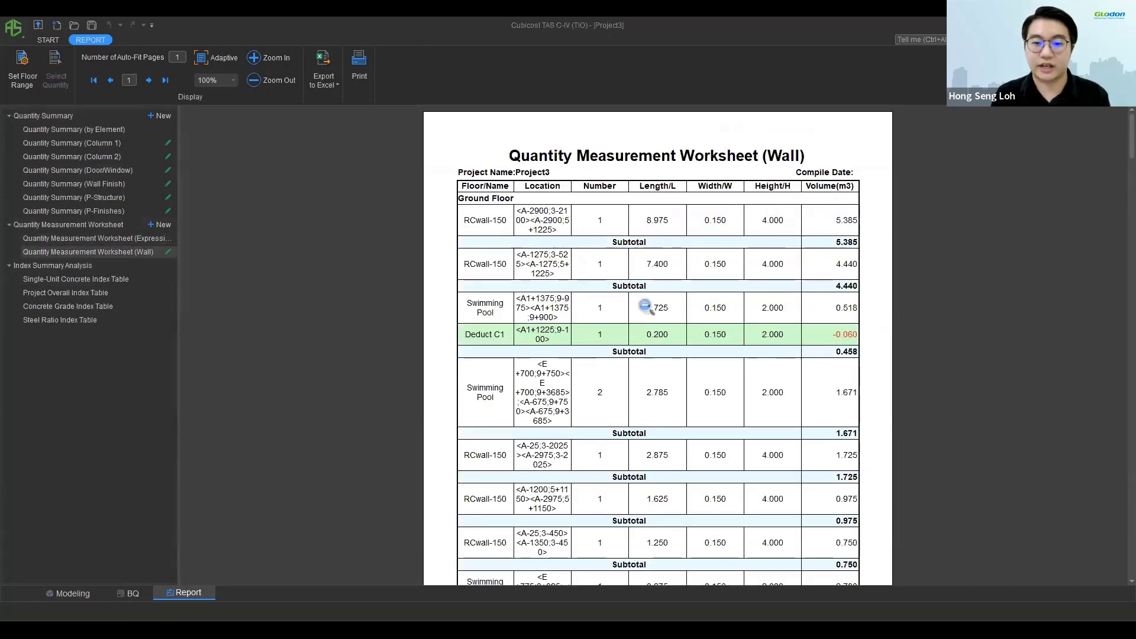
pyautogui.scroll(-3, 592, 311)
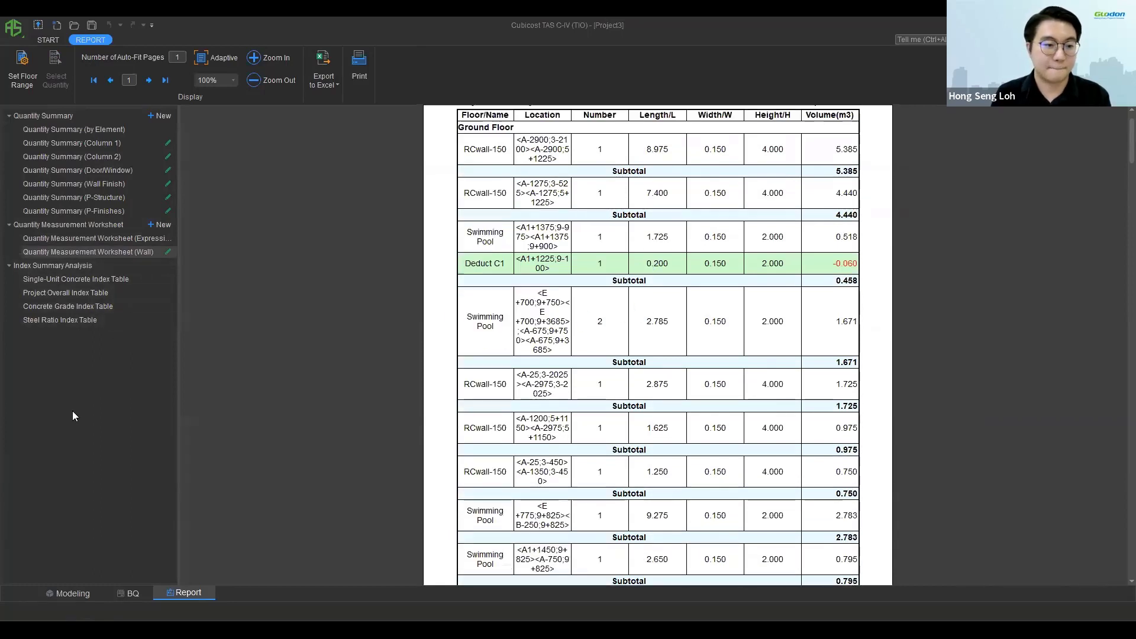
pyautogui.click(57, 594)
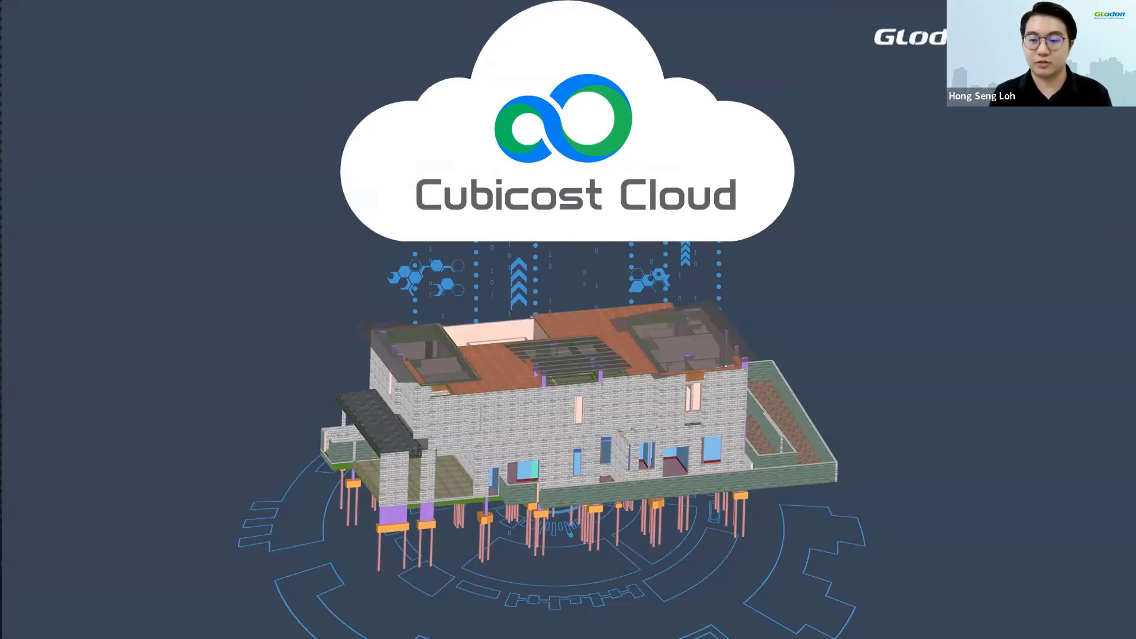
# Step: Switch to the Cubicost Cloud model viewer and inspect the Roof Floor, First Floor and Ground Floor of the sample project individually
pyautogui.hotkey('alt', 'Tab')
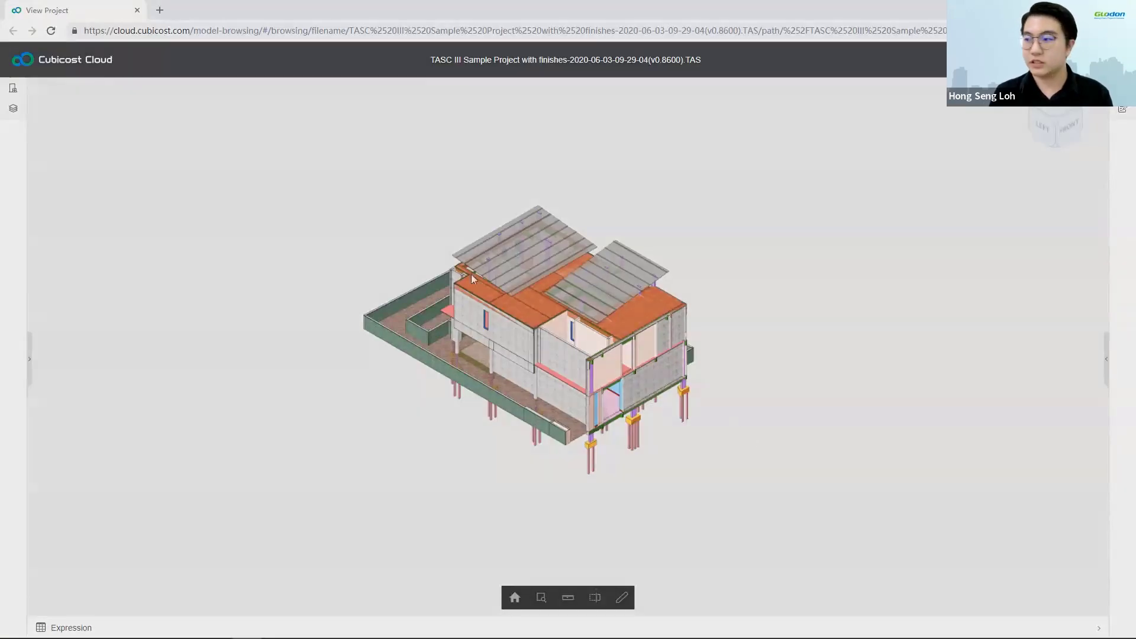
pyautogui.click(13, 88)
pyautogui.click(91, 109)
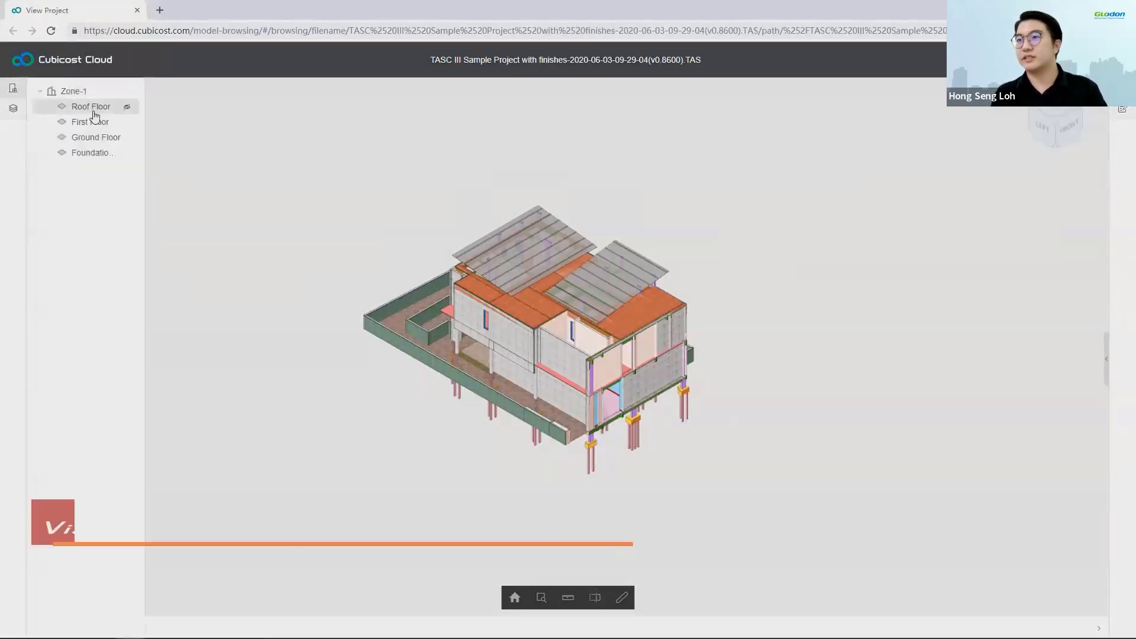
pyautogui.click(94, 111)
pyautogui.click(89, 123)
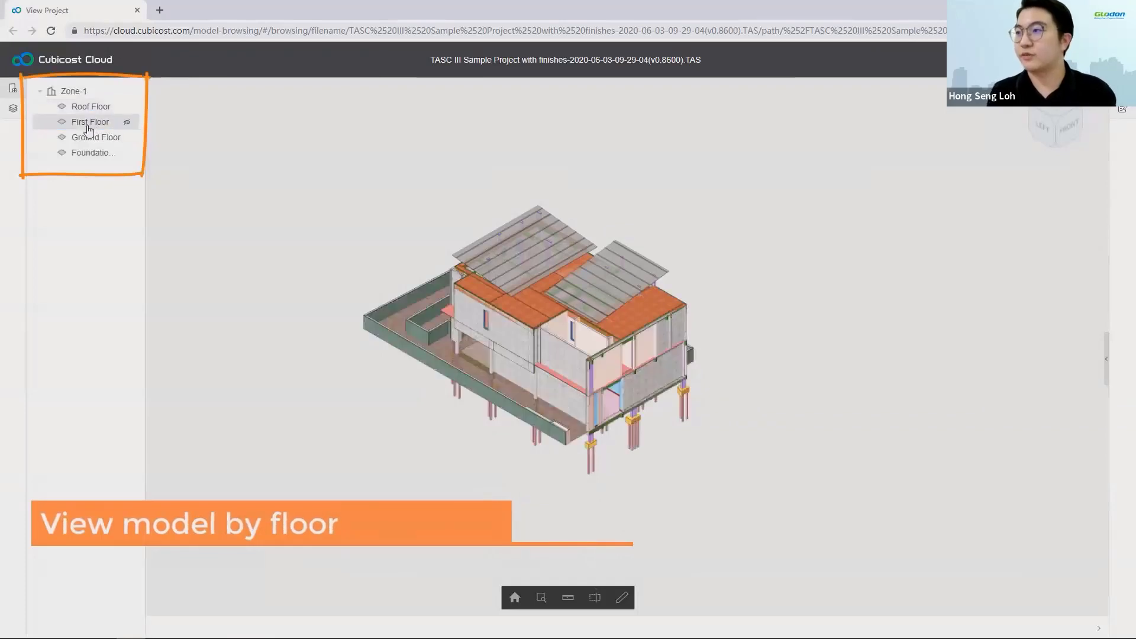
pyautogui.click(89, 126)
pyautogui.click(90, 137)
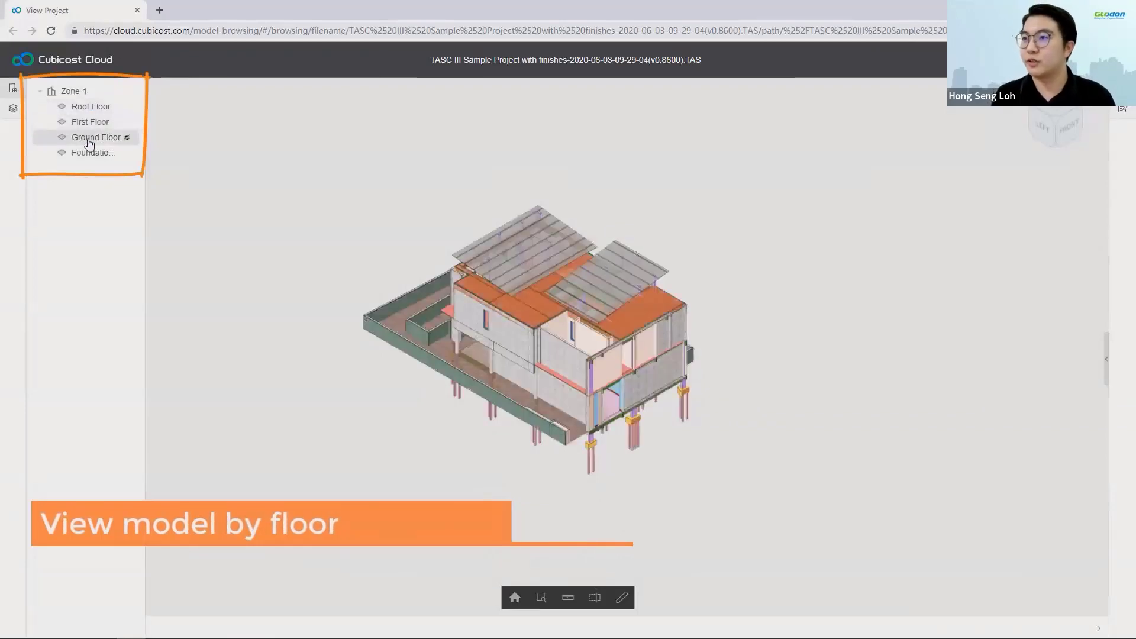
pyautogui.click(89, 141)
# Step: Inspect the model by element type, highlighting the columns, toggling the steel structure's visibility and checking the foundation
pyautogui.click(13, 108)
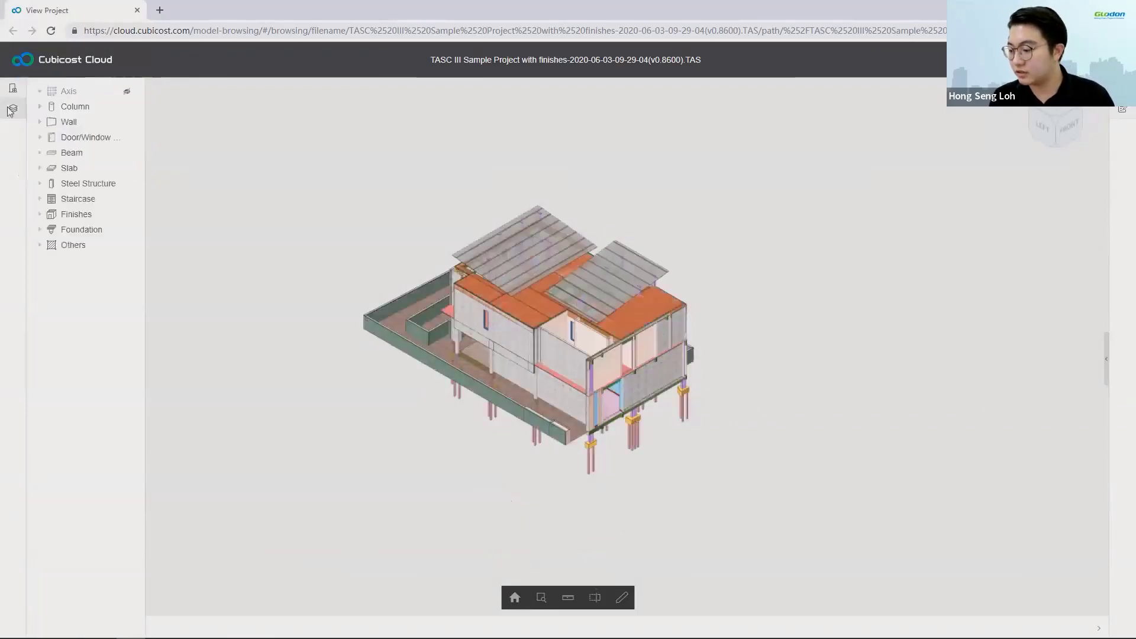
pyautogui.click(108, 111)
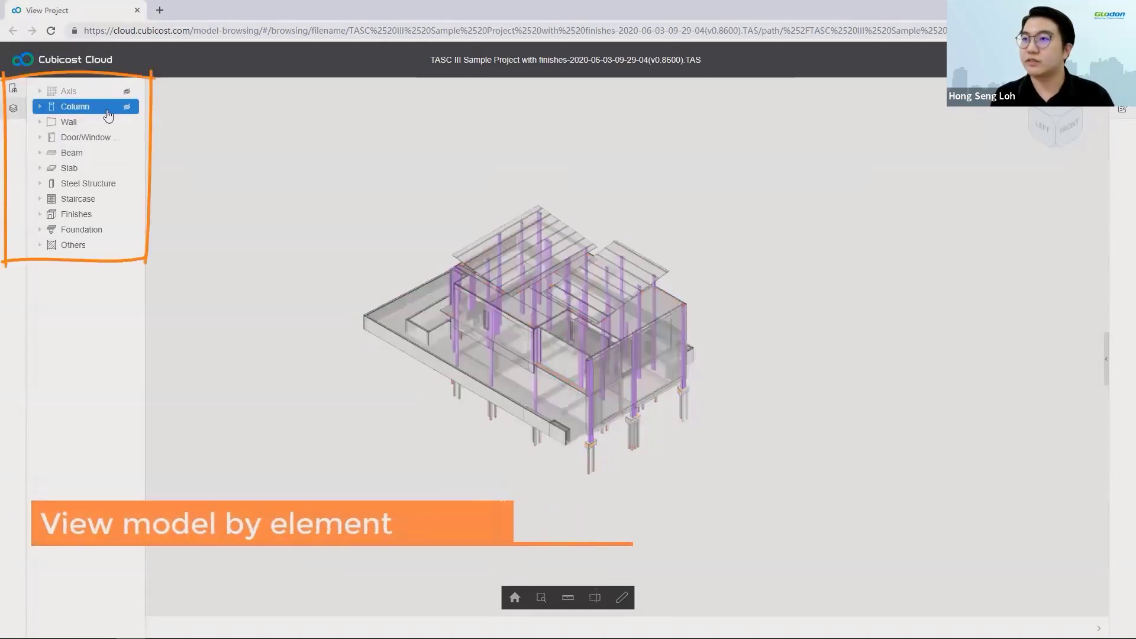
pyautogui.click(108, 112)
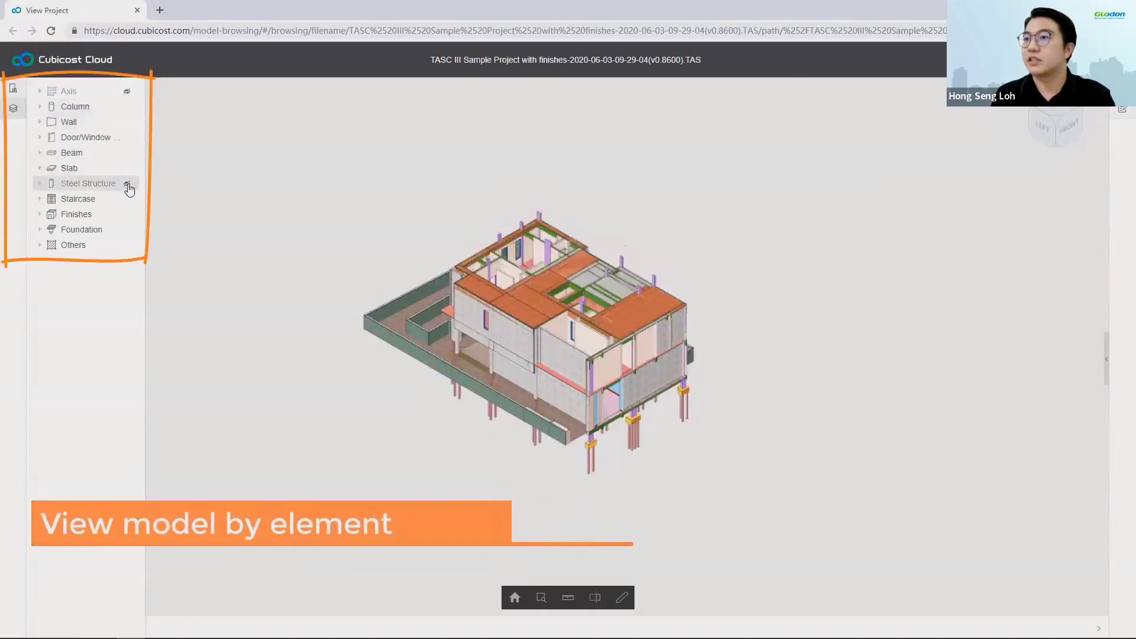
pyautogui.click(102, 234)
pyautogui.click(102, 235)
# Step: Section the building model with the section box by moving its faces, and restore the home view
pyautogui.moveTo(704, 456); pyautogui.dragTo(1045, 373)
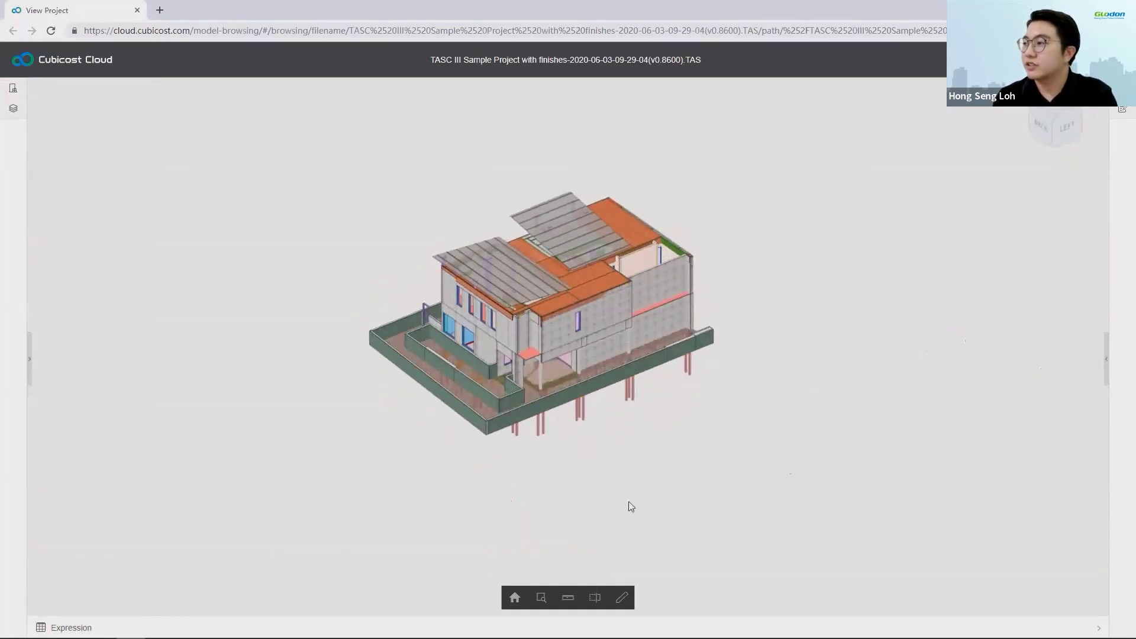
pyautogui.click(599, 604)
pyautogui.click(594, 574)
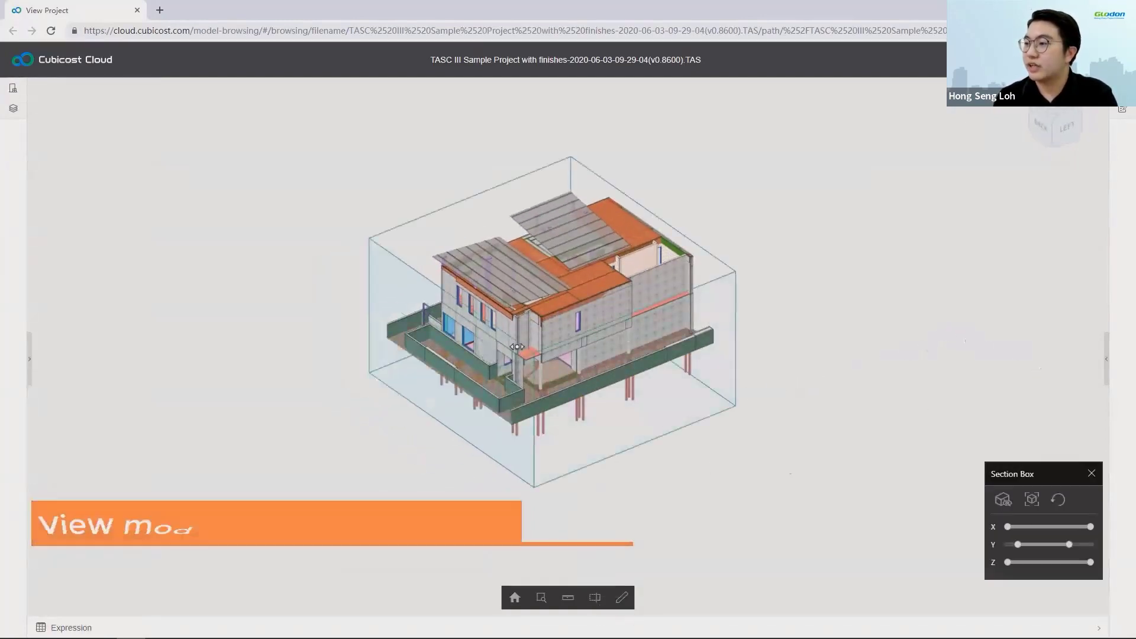
pyautogui.moveTo(585, 326); pyautogui.dragTo(472, 308)
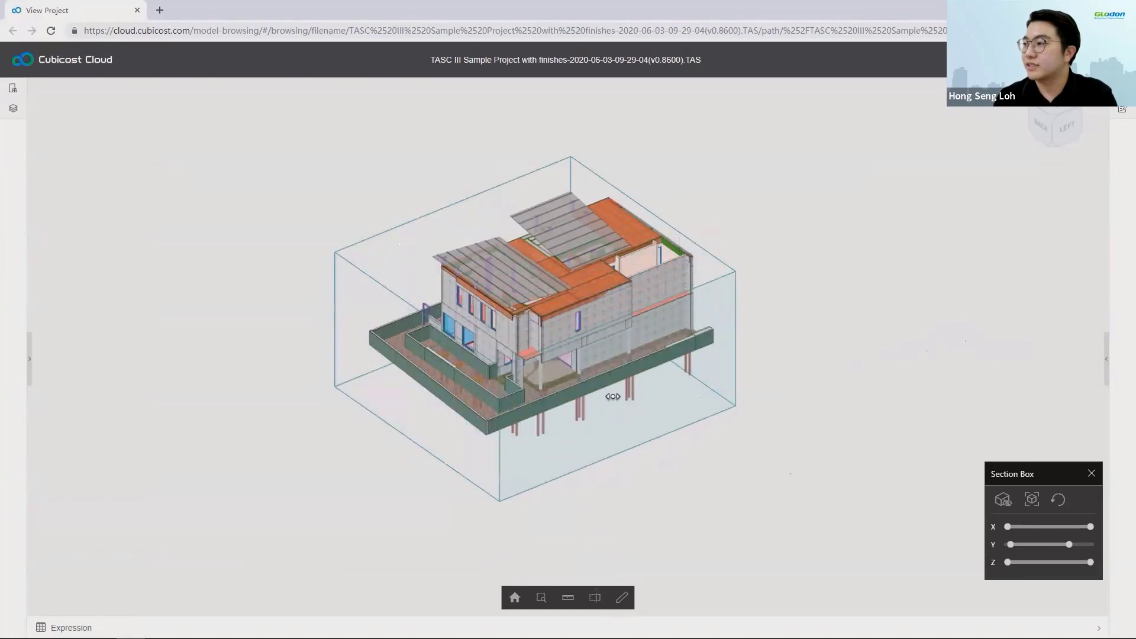
pyautogui.click(512, 599)
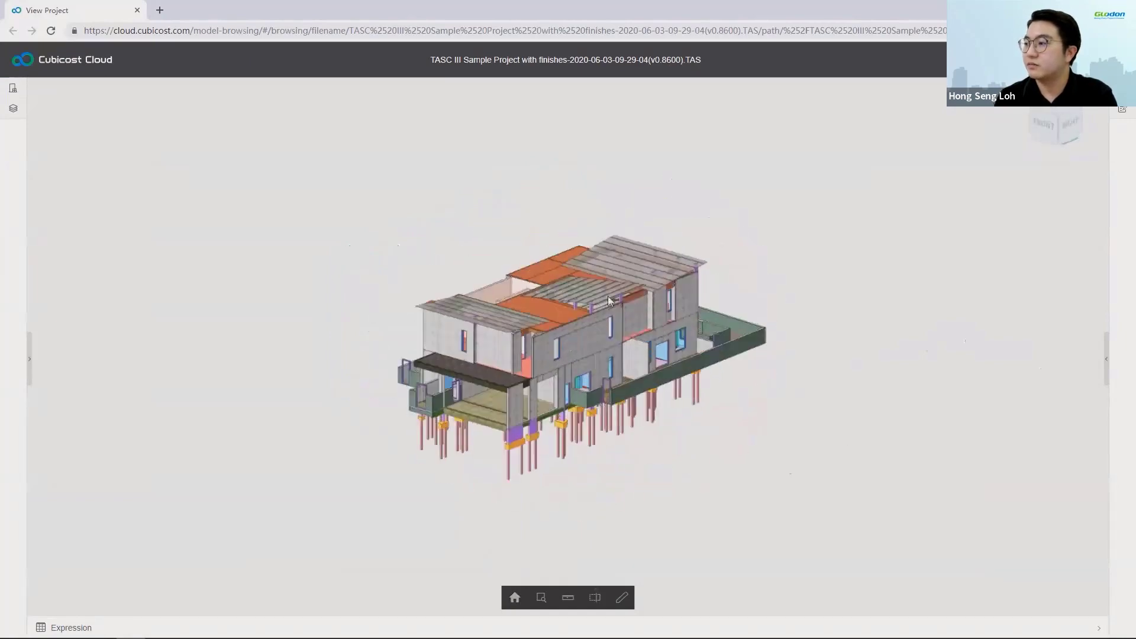
# Step: Examine the general, calculation and construction attributes of column C20, and close its attribute list
pyautogui.scroll(5, 621, 296)
pyautogui.scroll(2, 621, 296)
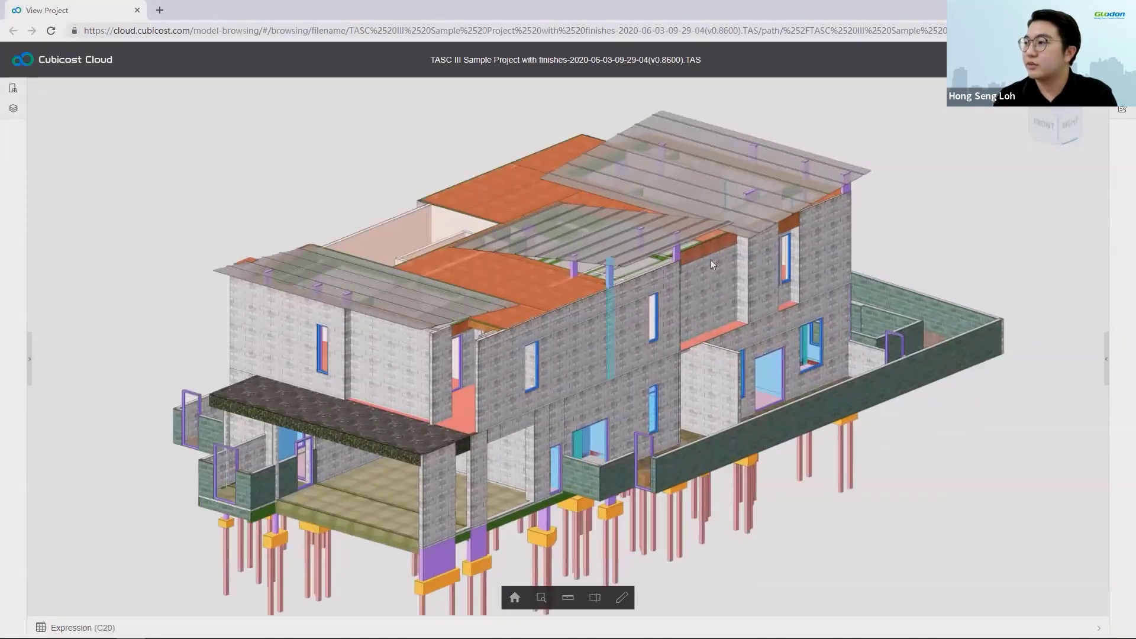
pyautogui.click(1119, 109)
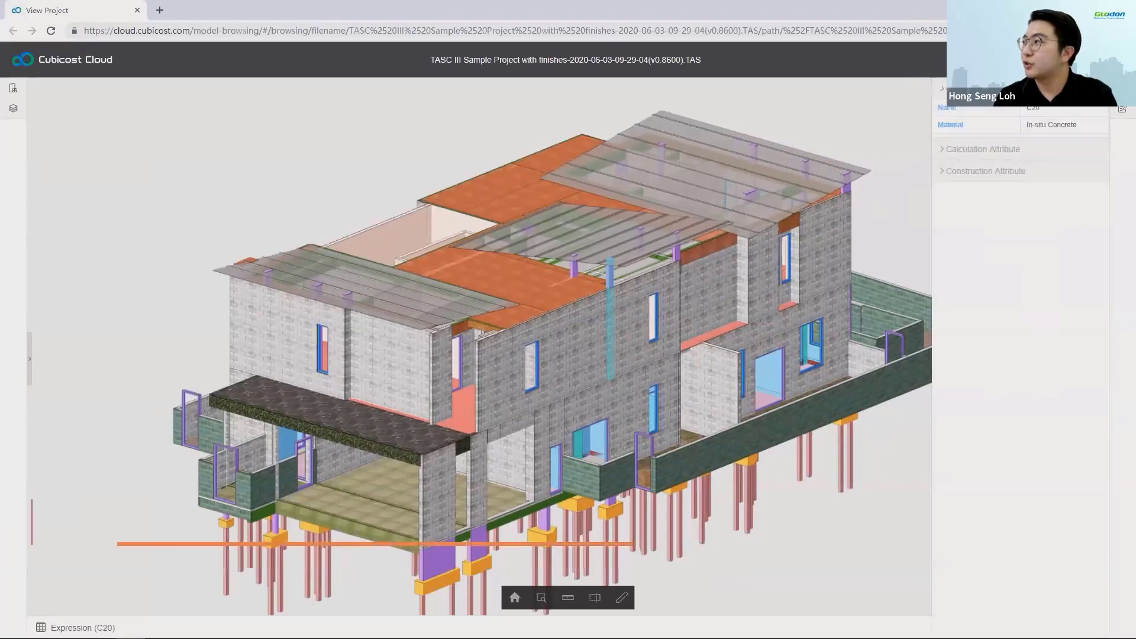
pyautogui.click(1061, 88)
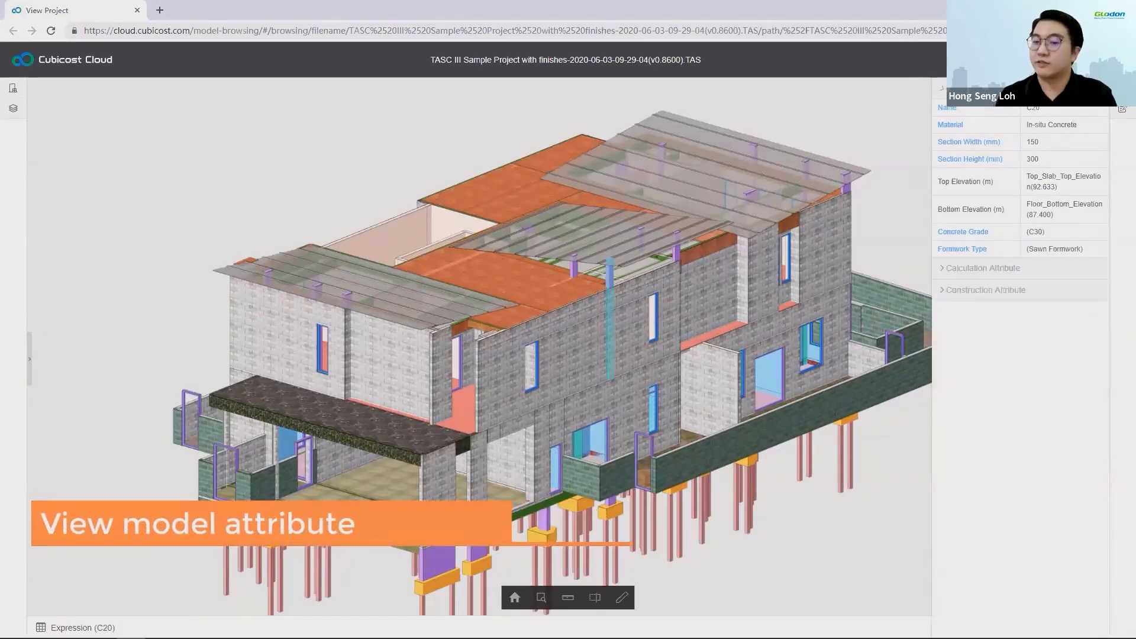
pyautogui.click(1056, 115)
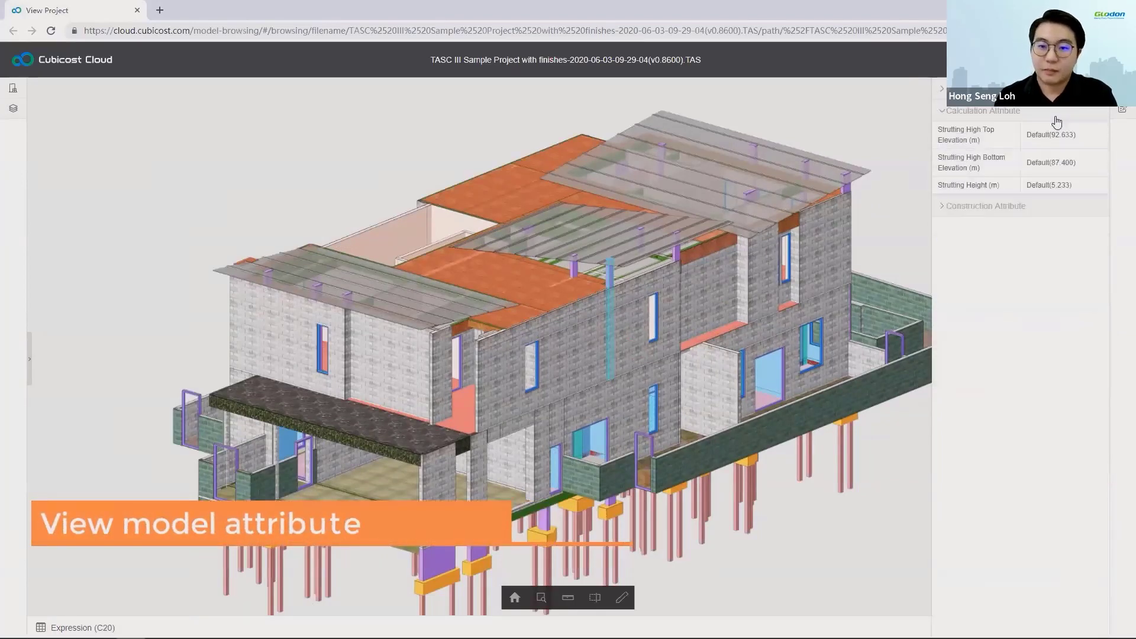
pyautogui.click(1088, 112)
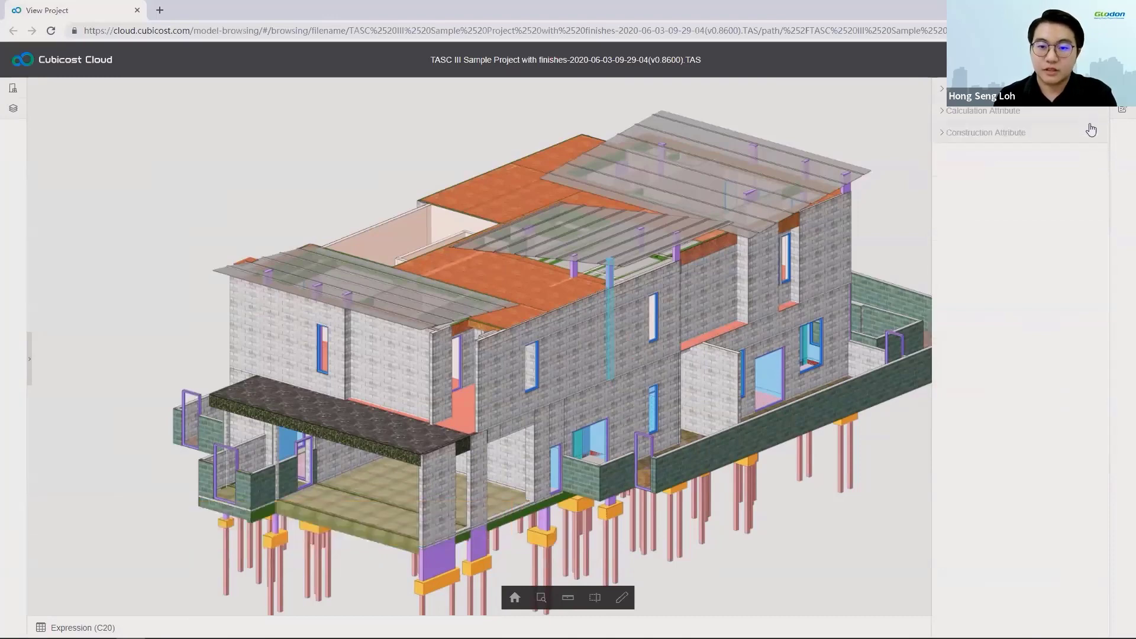
pyautogui.click(1091, 134)
pyautogui.click(1090, 134)
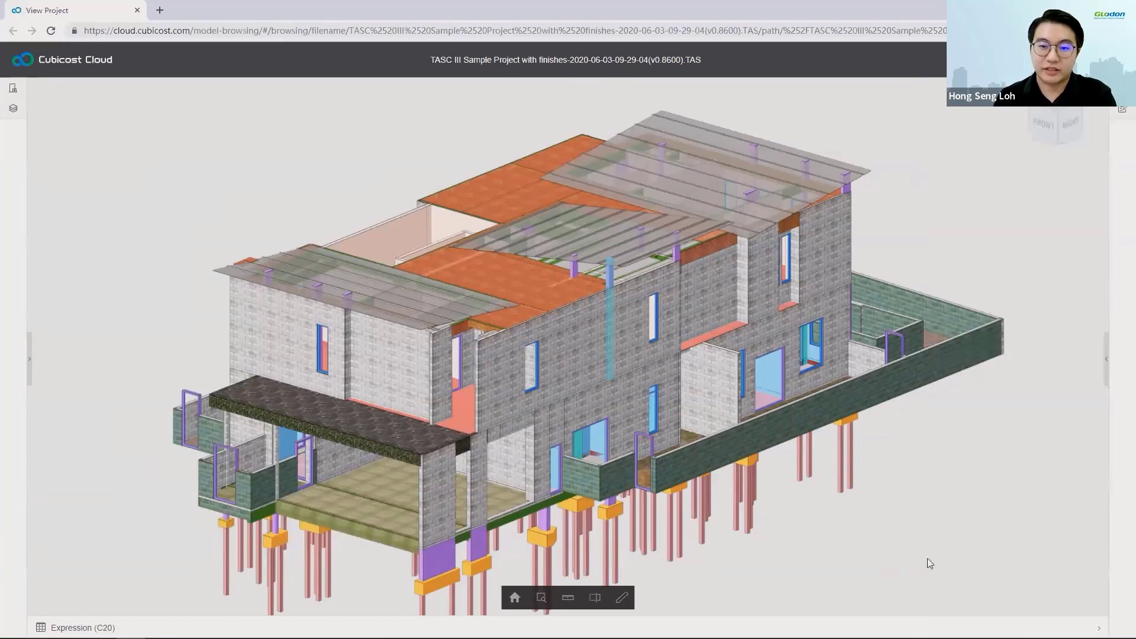
# Step: Review the volume and formwork quantity expressions of column C20, and deselect the column
pyautogui.click(1099, 631)
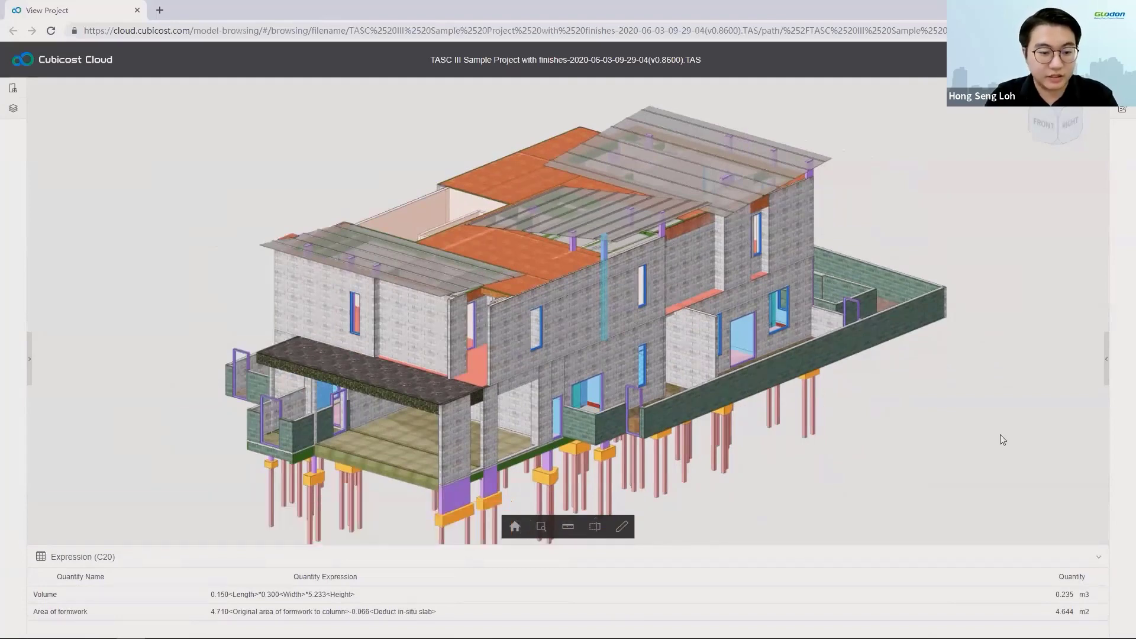
pyautogui.click(977, 307)
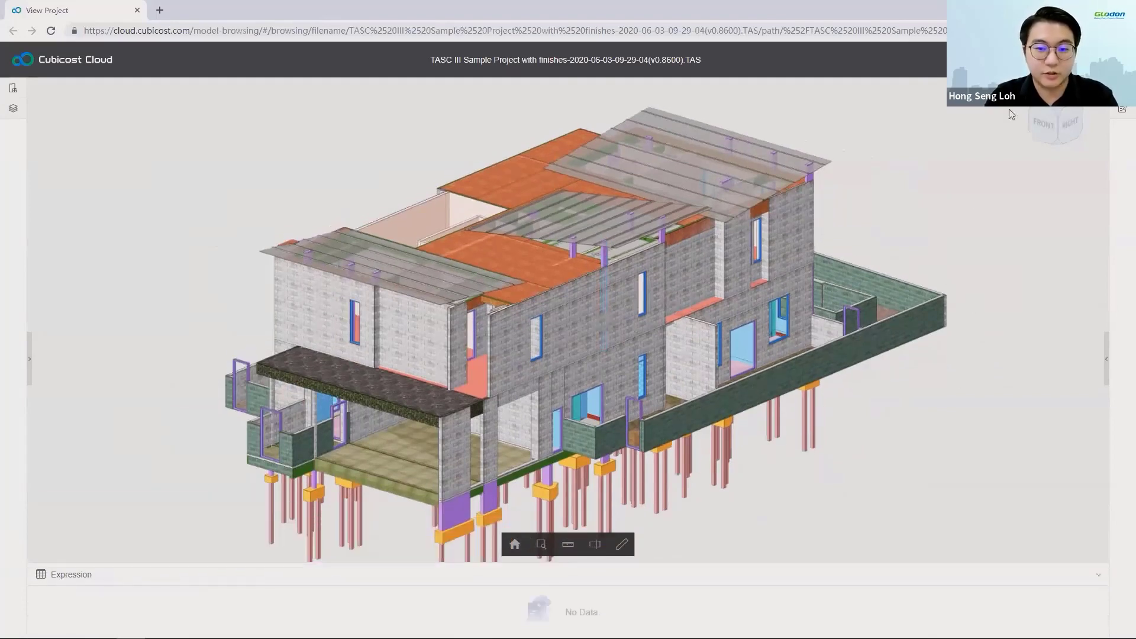
# Step: View the quantity summary reports for the wall and beam elements
pyautogui.click(1019, 59)
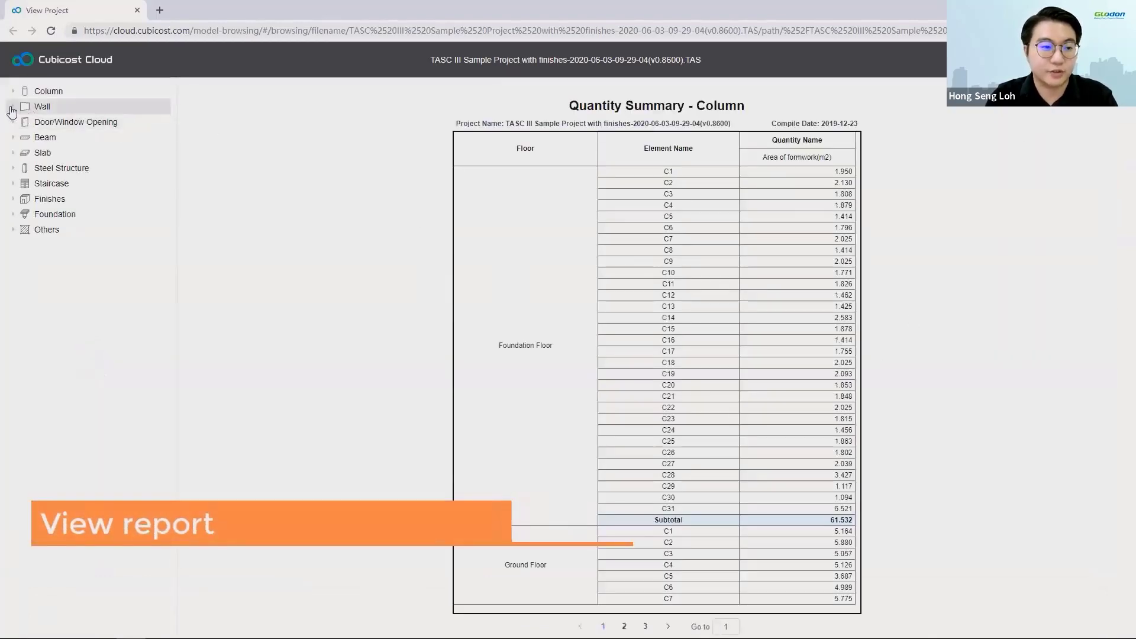
pyautogui.click(13, 108)
pyautogui.click(133, 125)
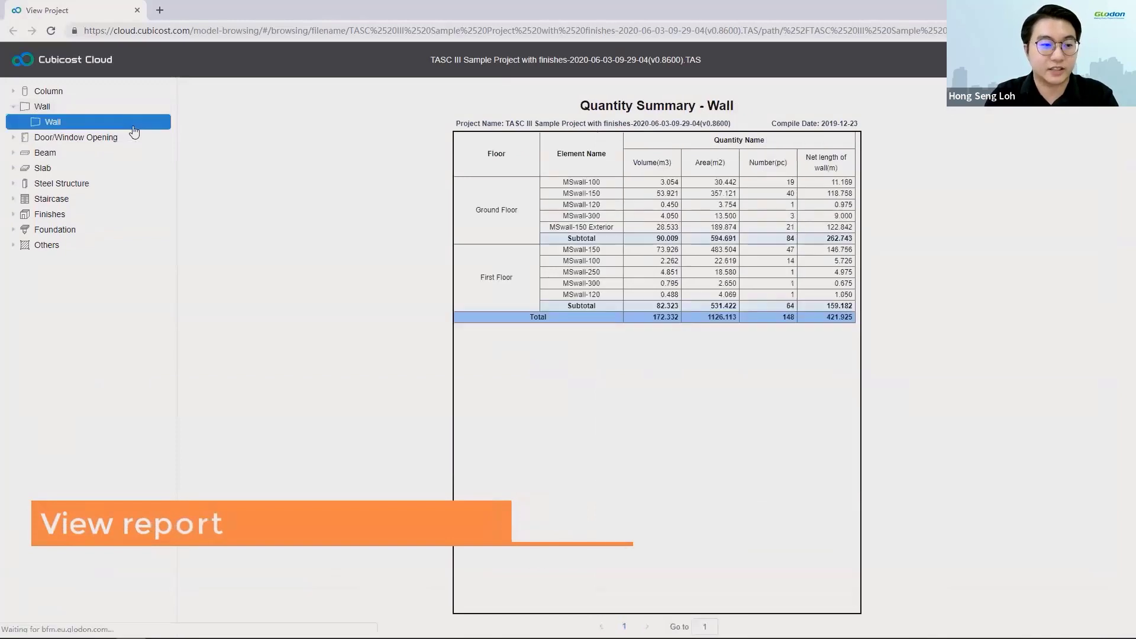
pyautogui.click(14, 153)
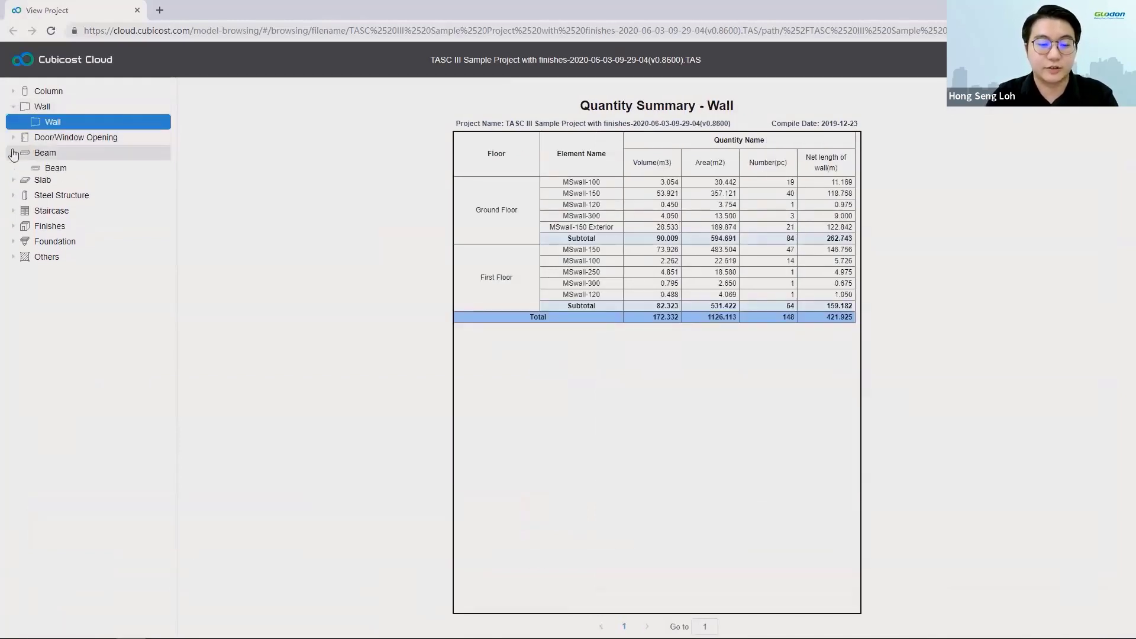
pyautogui.click(53, 168)
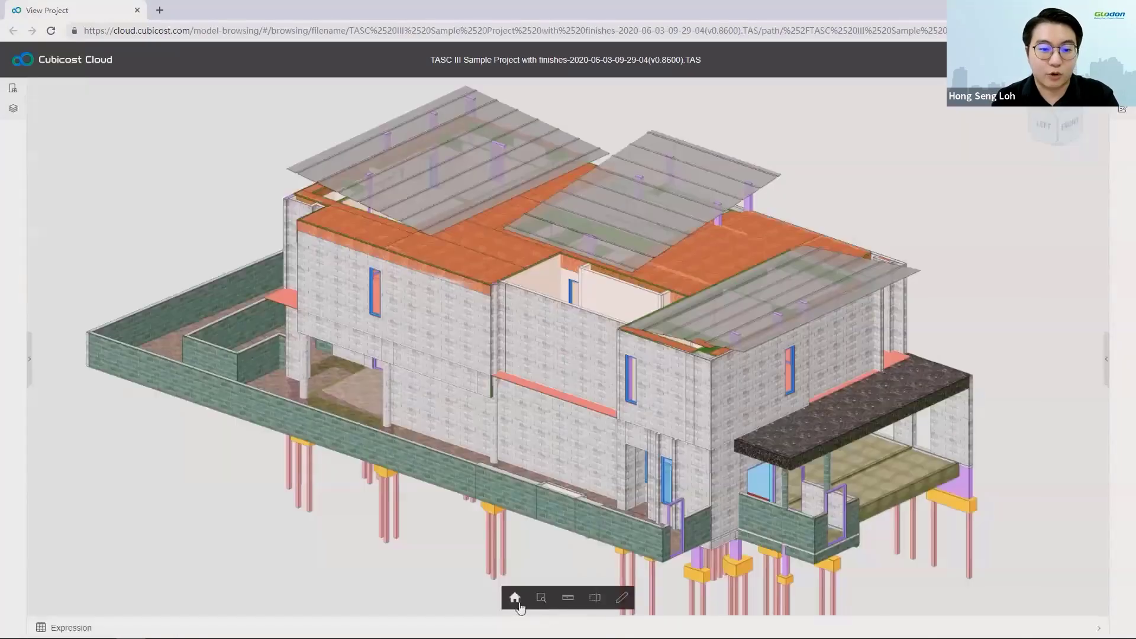
# Step: Restore the home view and measure the distance along the top edge of the interior wall in the open roof area
pyautogui.click(515, 598)
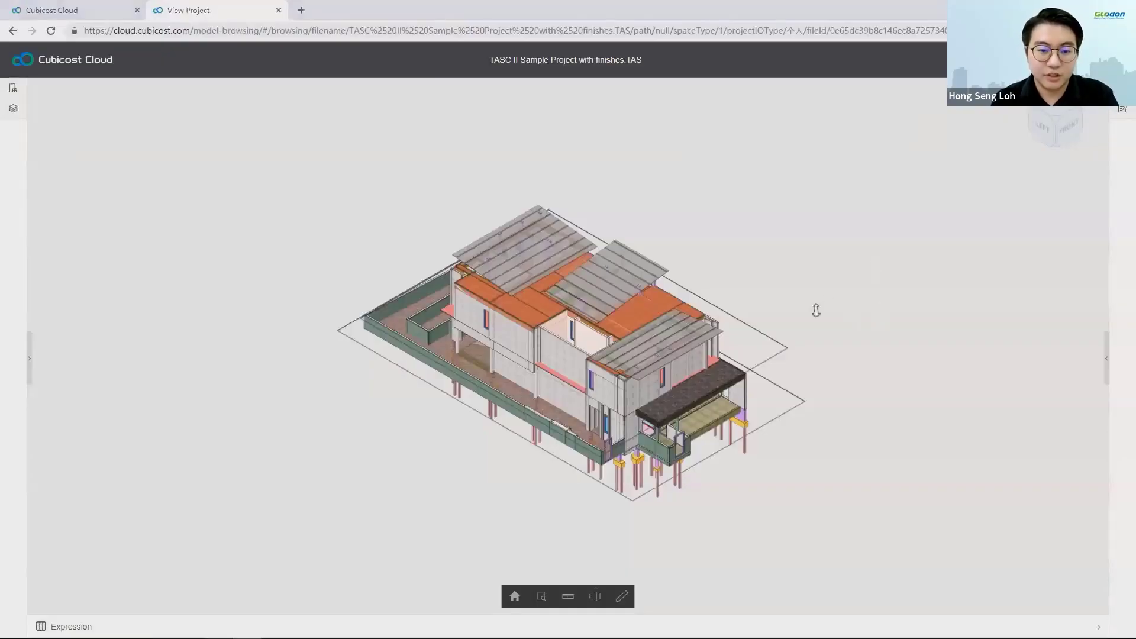
pyautogui.scroll(5, 816, 310)
pyautogui.scroll(2, 654, 265)
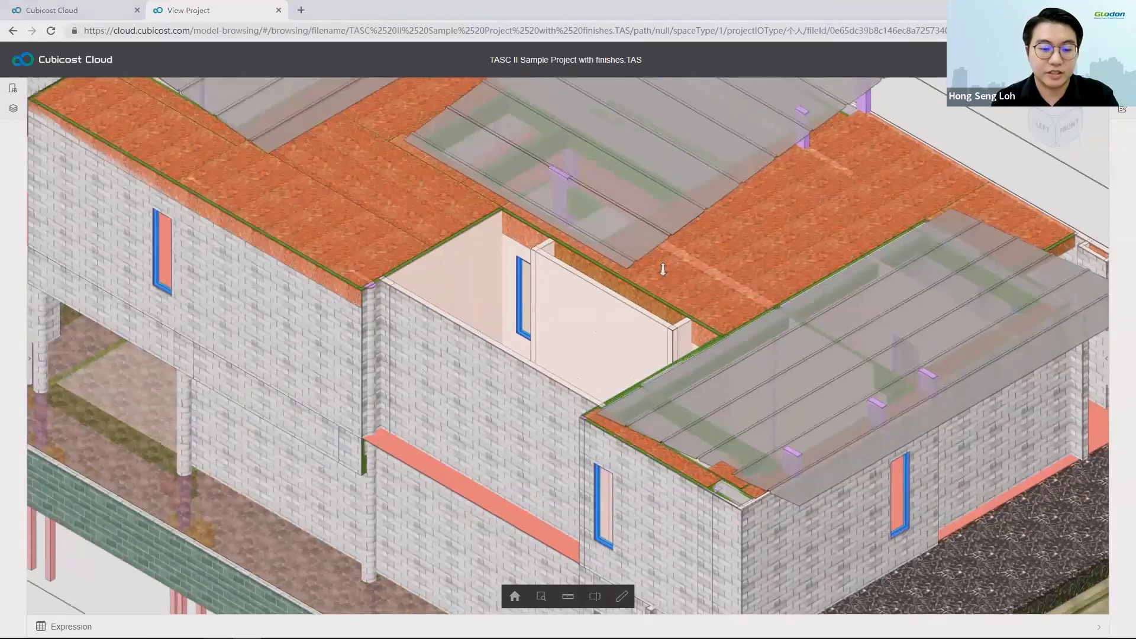
pyautogui.scroll(5, 663, 269)
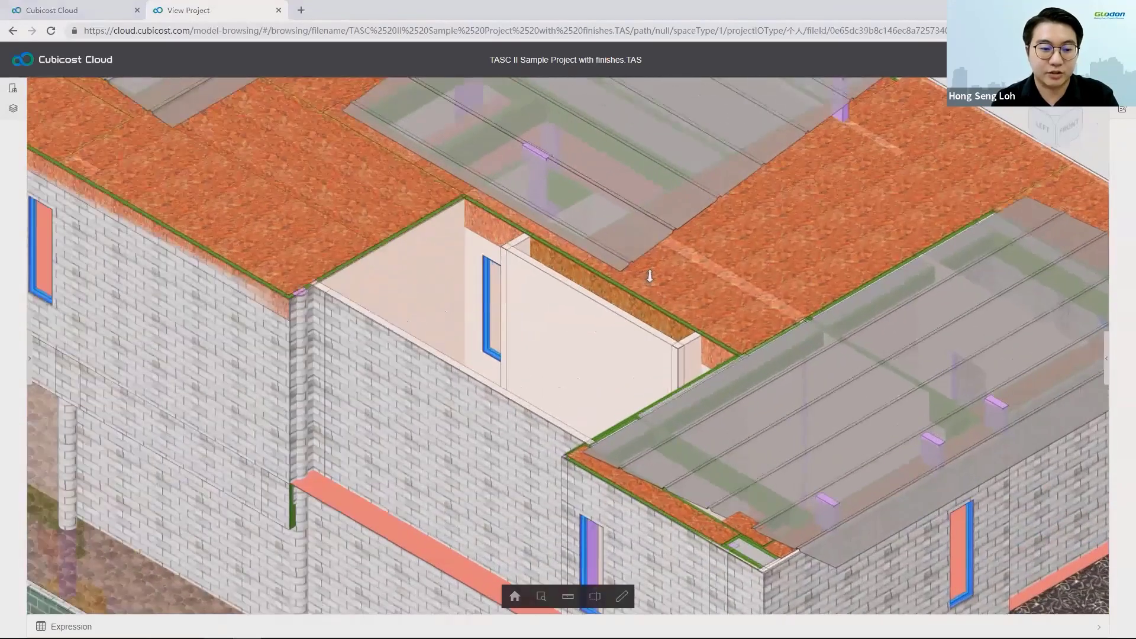
pyautogui.scroll(5, 650, 275)
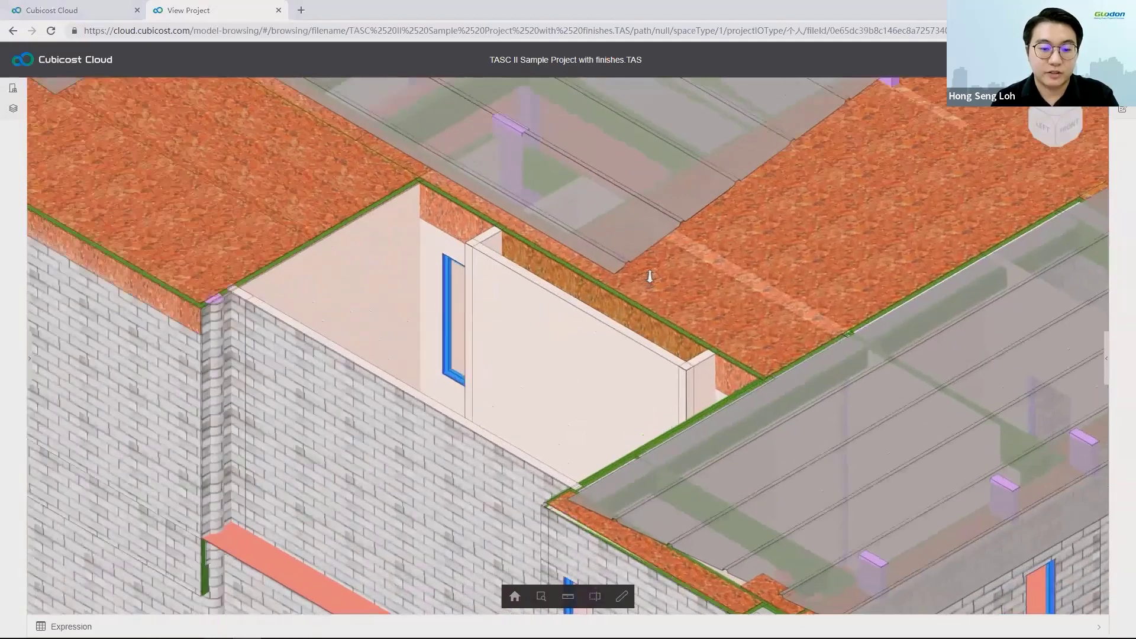
pyautogui.scroll(2, 649, 276)
pyautogui.click(567, 597)
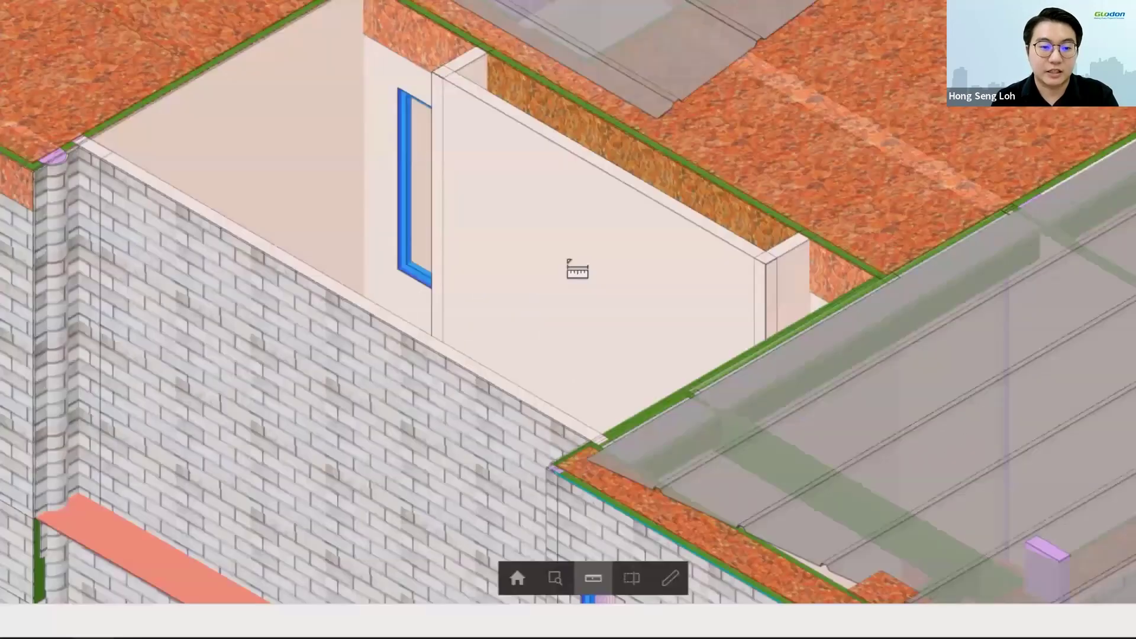
pyautogui.click(443, 79)
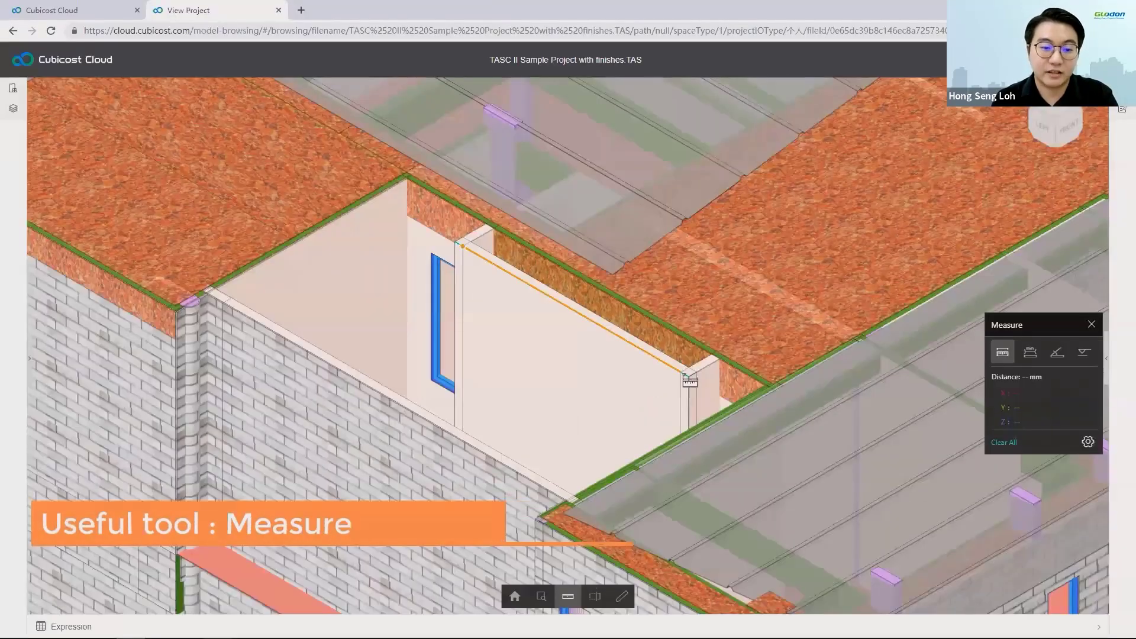
pyautogui.click(683, 374)
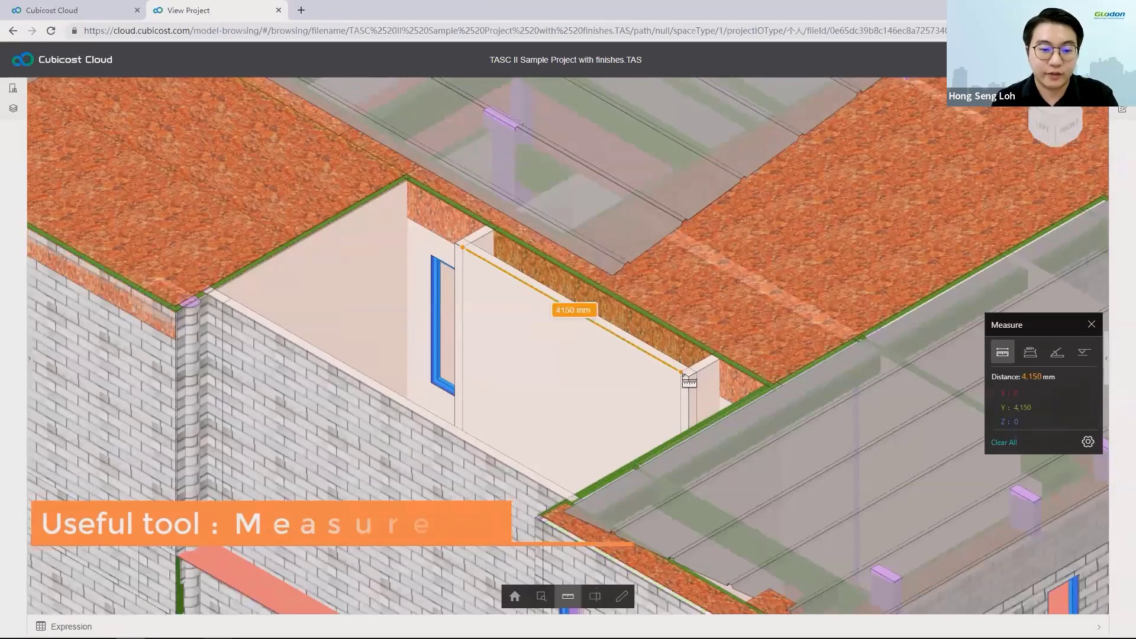
# Step: Mark up the measured interior wall with a revision cloud around it
pyautogui.click(614, 596)
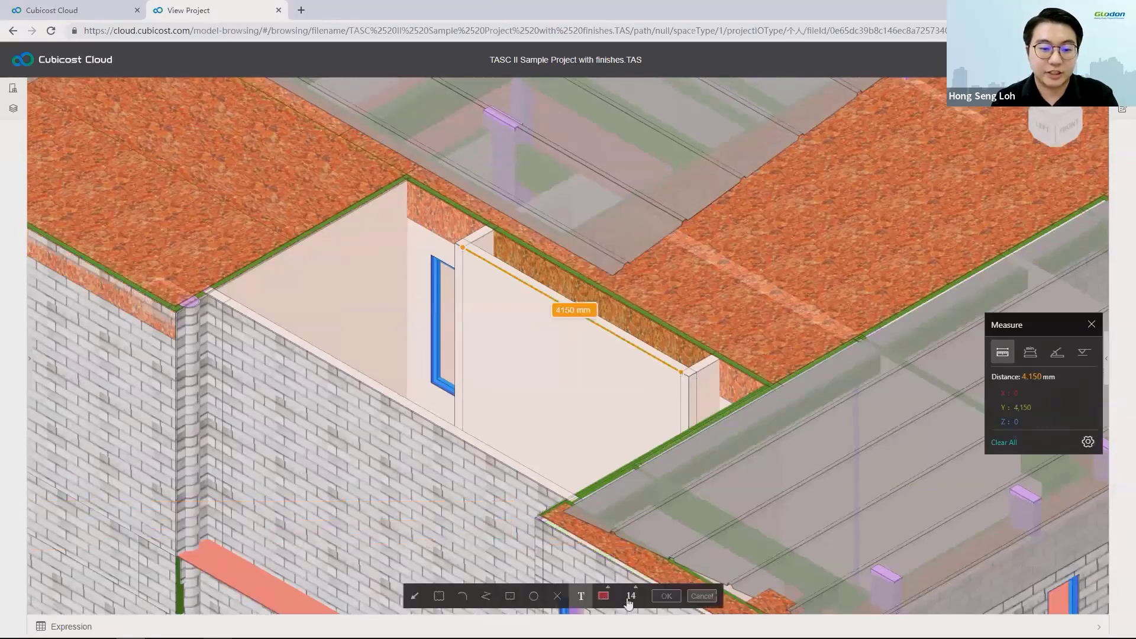
pyautogui.click(438, 597)
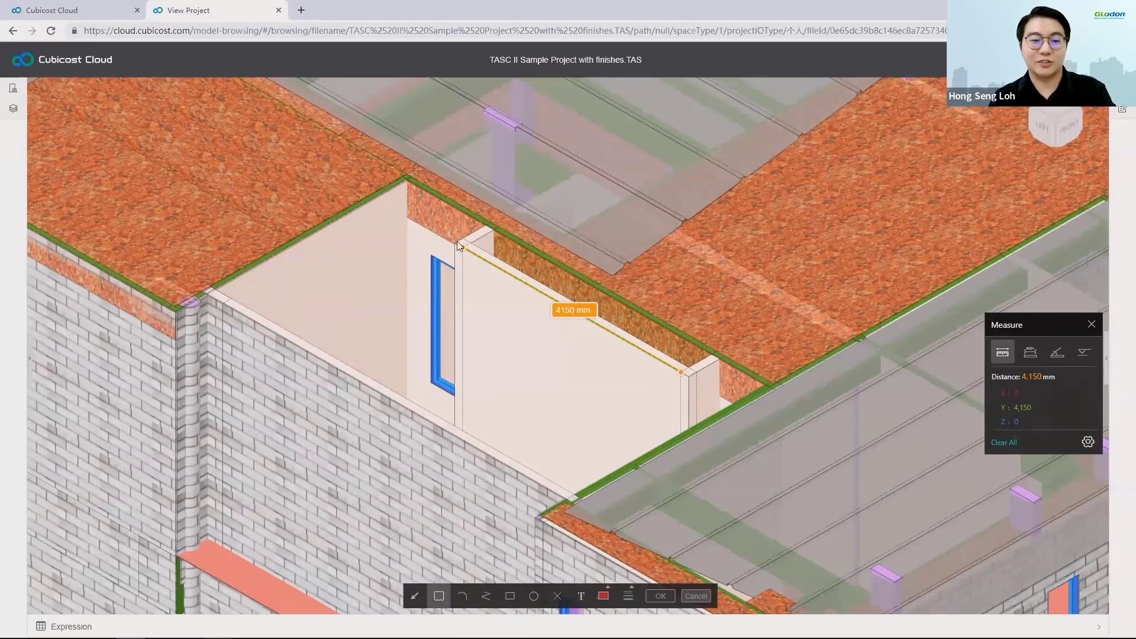
pyautogui.moveTo(438, 231); pyautogui.dragTo(710, 394)
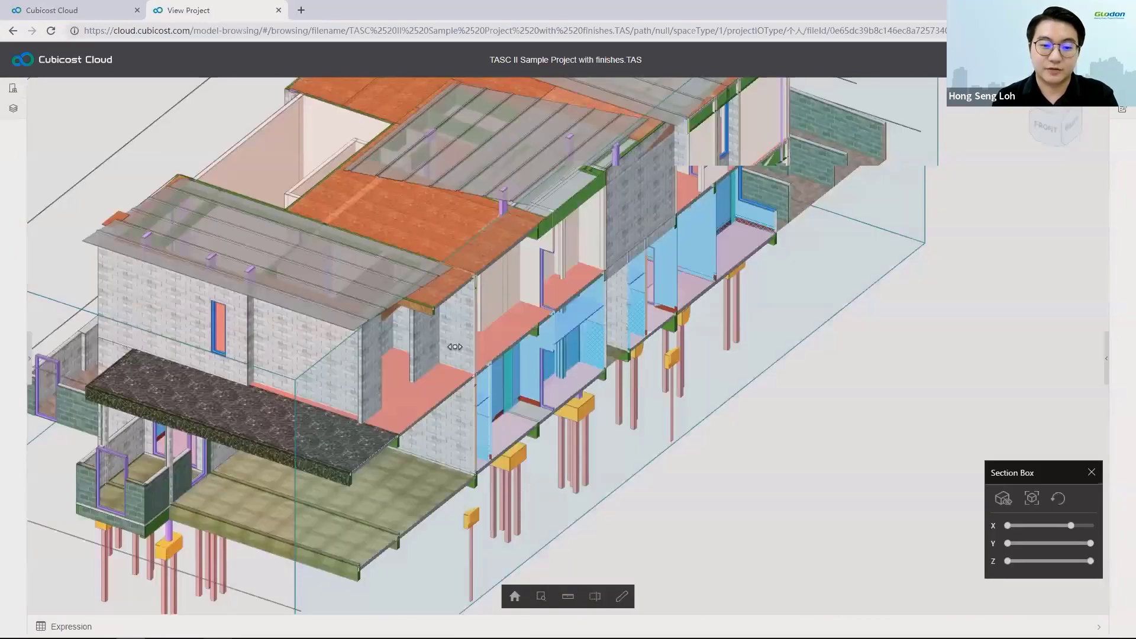
# Step: Mark the ground-floor window in the sectioned model with a revision cloud and an arrow pointing to it
pyautogui.moveTo(454, 346); pyautogui.dragTo(664, 442)
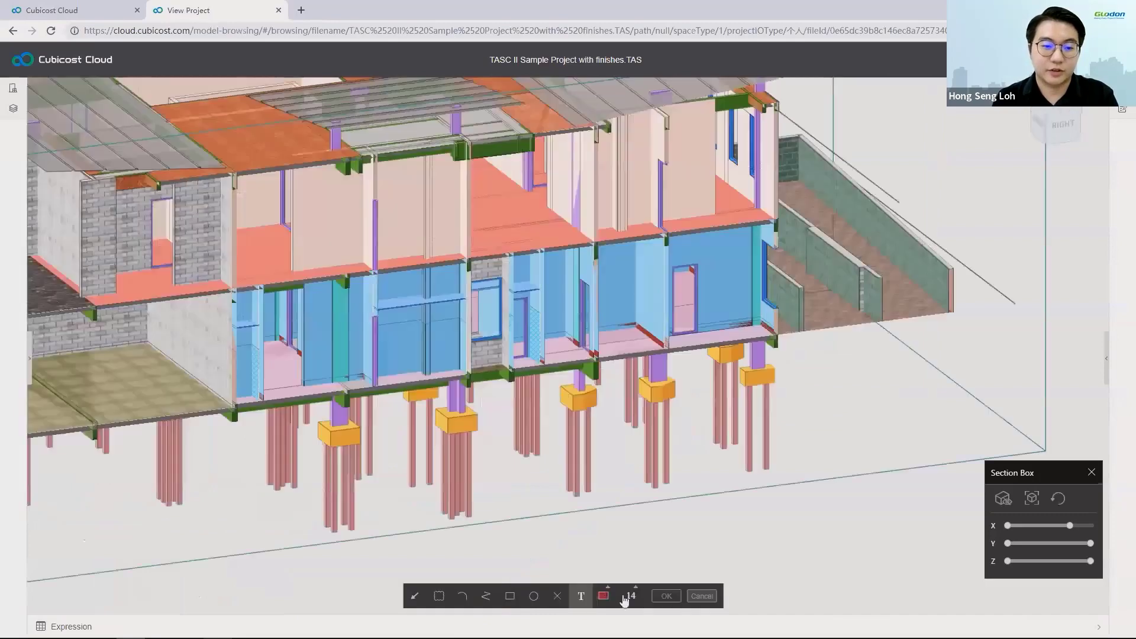
pyautogui.click(441, 597)
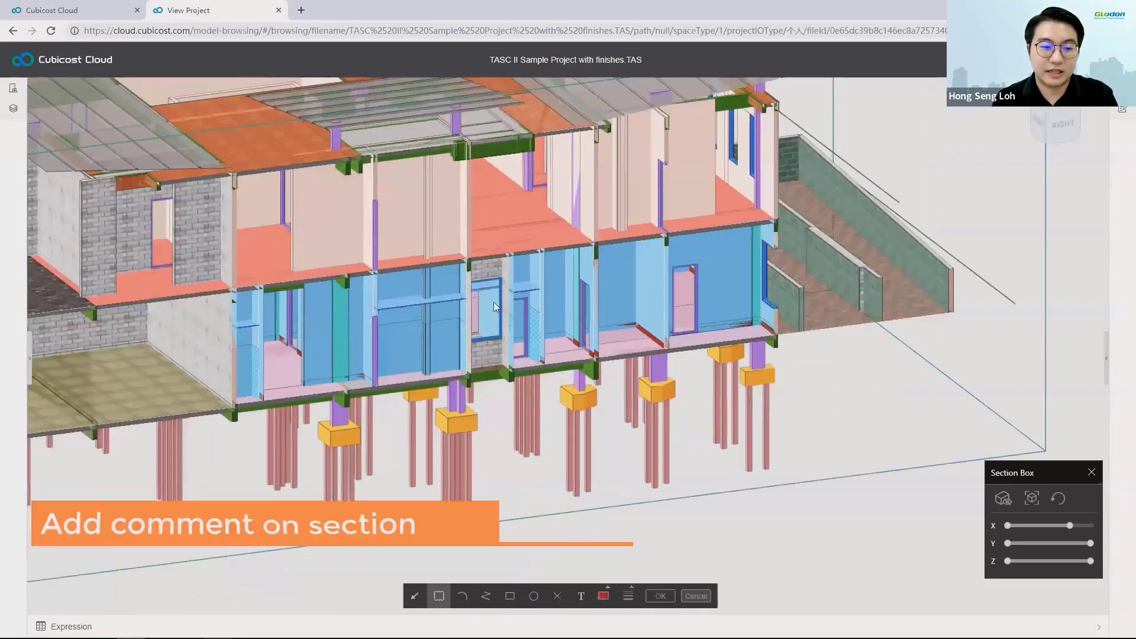
pyautogui.moveTo(463, 272)
pyautogui.mouseDown()
pyautogui.moveTo(521, 325)
pyautogui.moveTo(533, 355)
pyautogui.mouseUp()
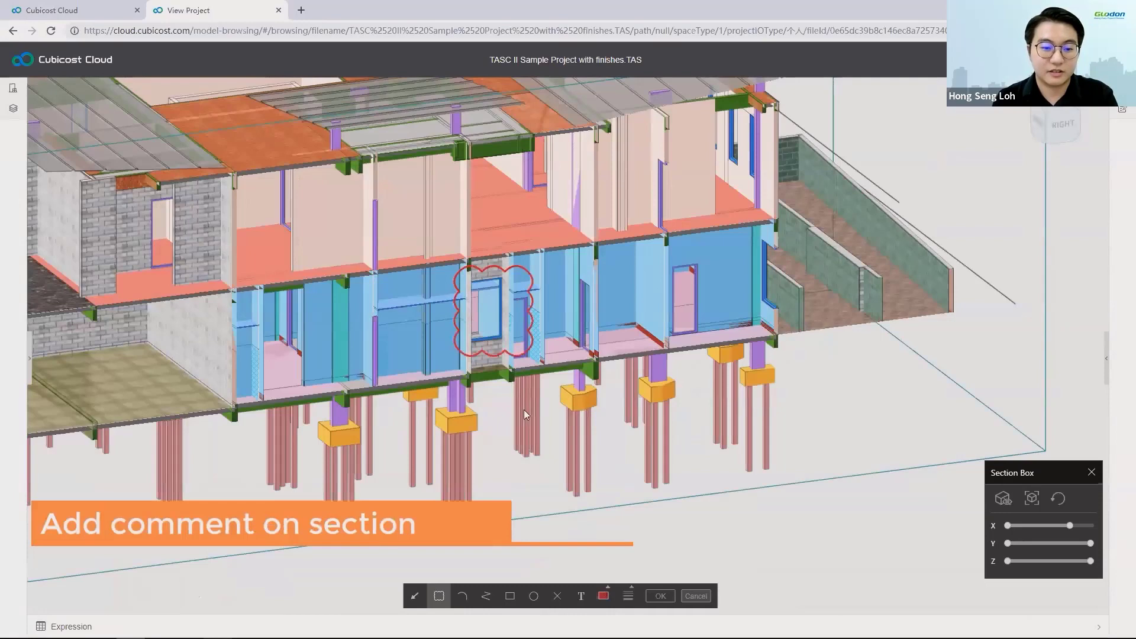
pyautogui.click(415, 599)
pyautogui.moveTo(655, 457); pyautogui.dragTo(518, 335)
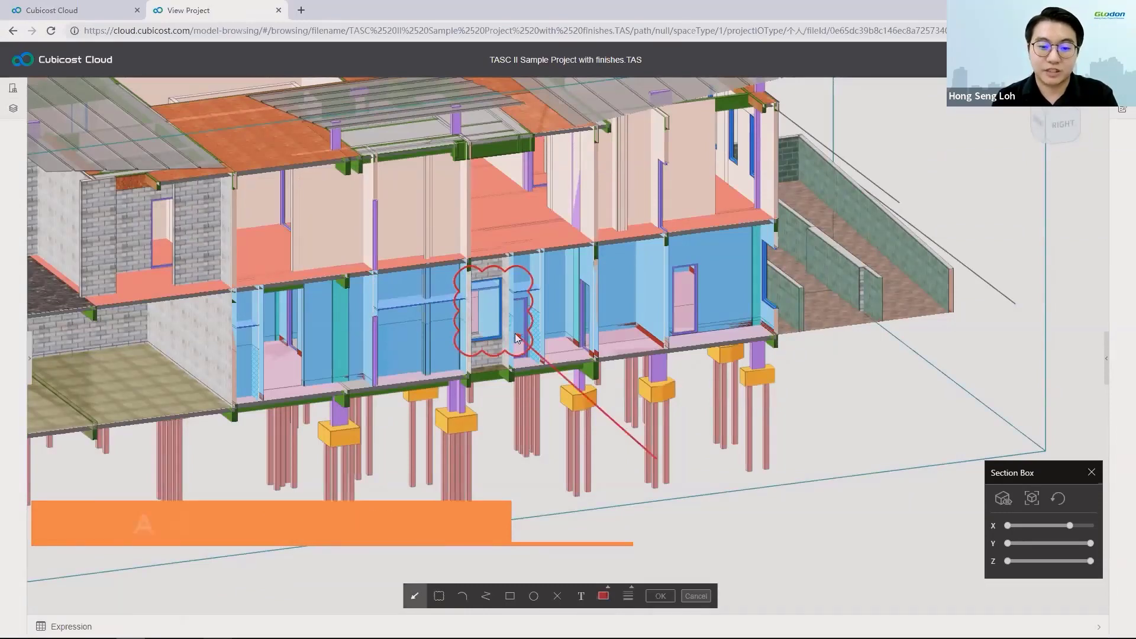
# Step: Save the window markup with the comment "Please check the window"
pyautogui.click(660, 596)
pyautogui.write('Please check the window')
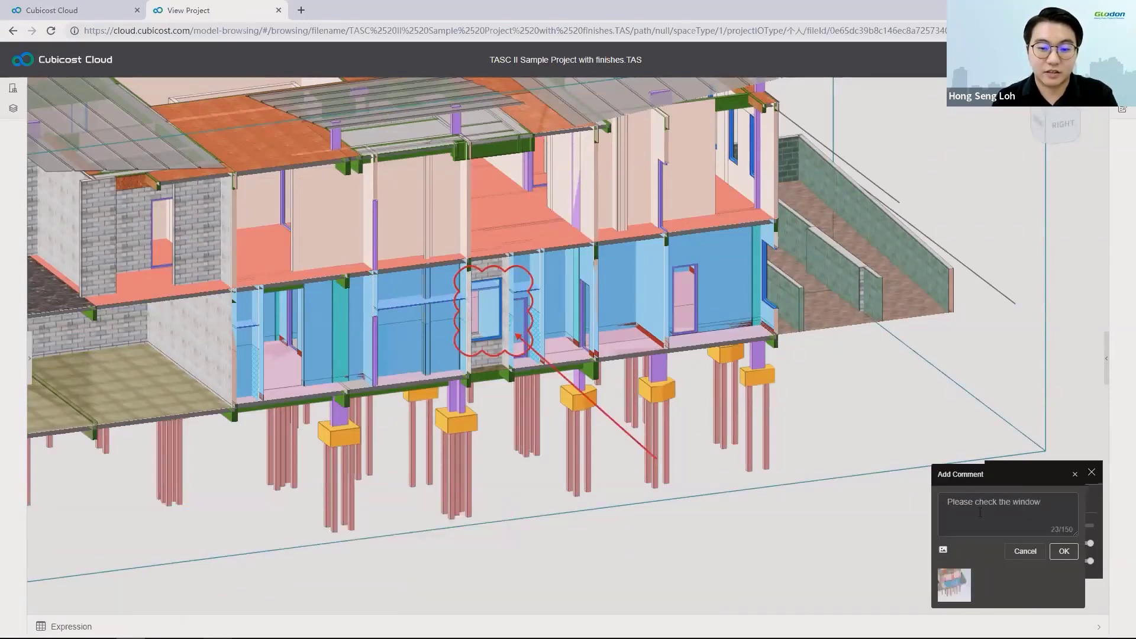
pyautogui.click(1063, 553)
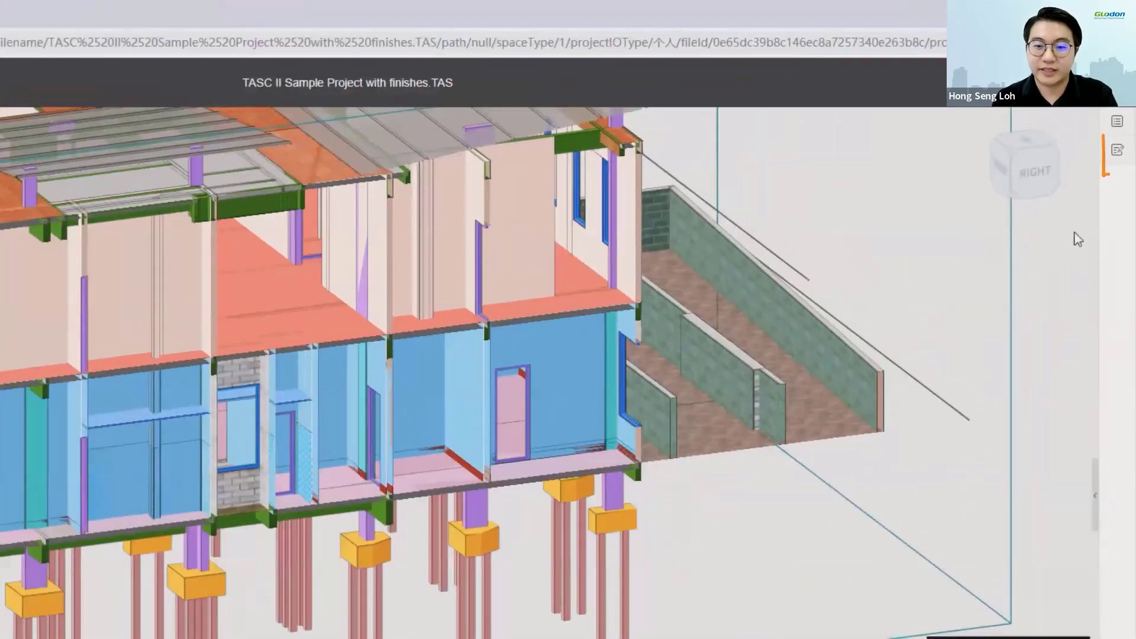
# Step: Show the comment list, view the markup screenshot of the window comment at full size, and close it
pyautogui.click(1117, 149)
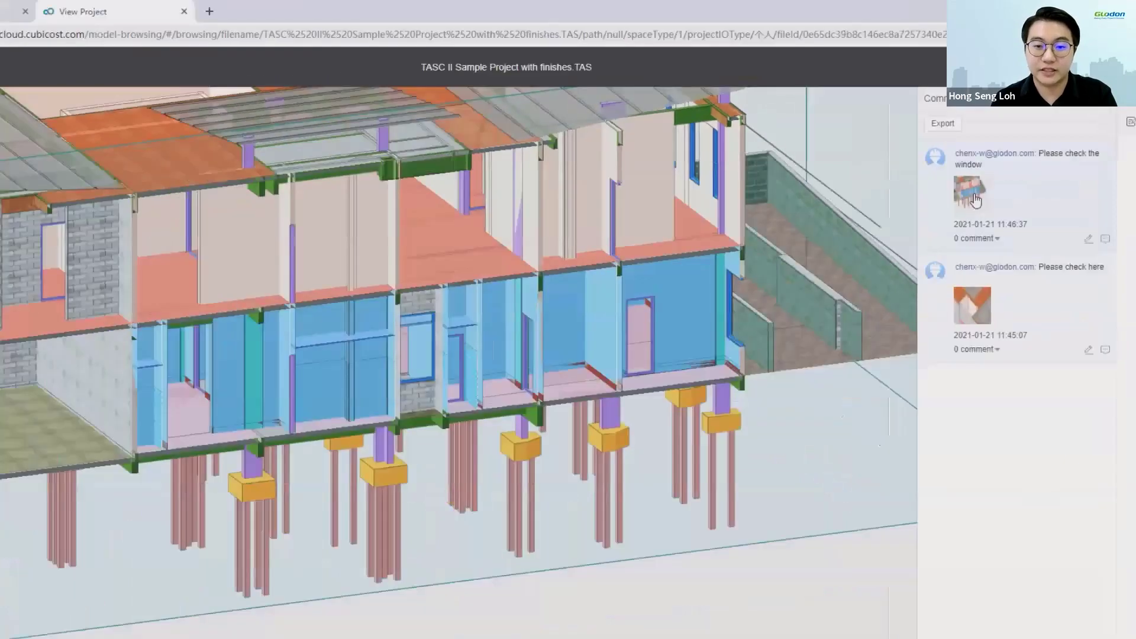
pyautogui.click(921, 235)
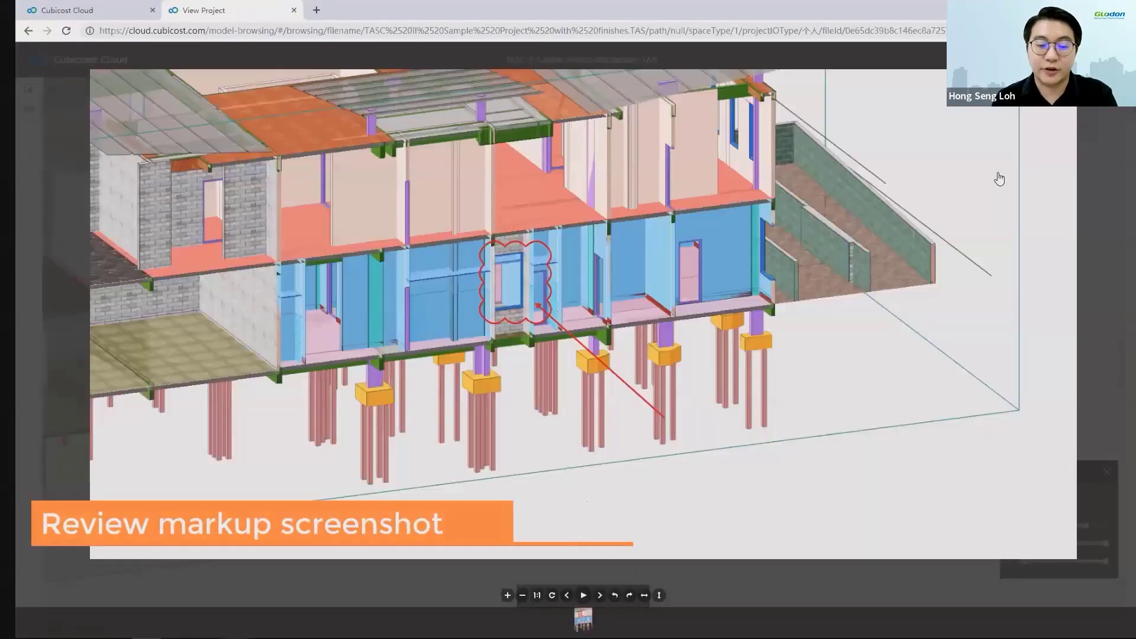
pyautogui.click(1110, 162)
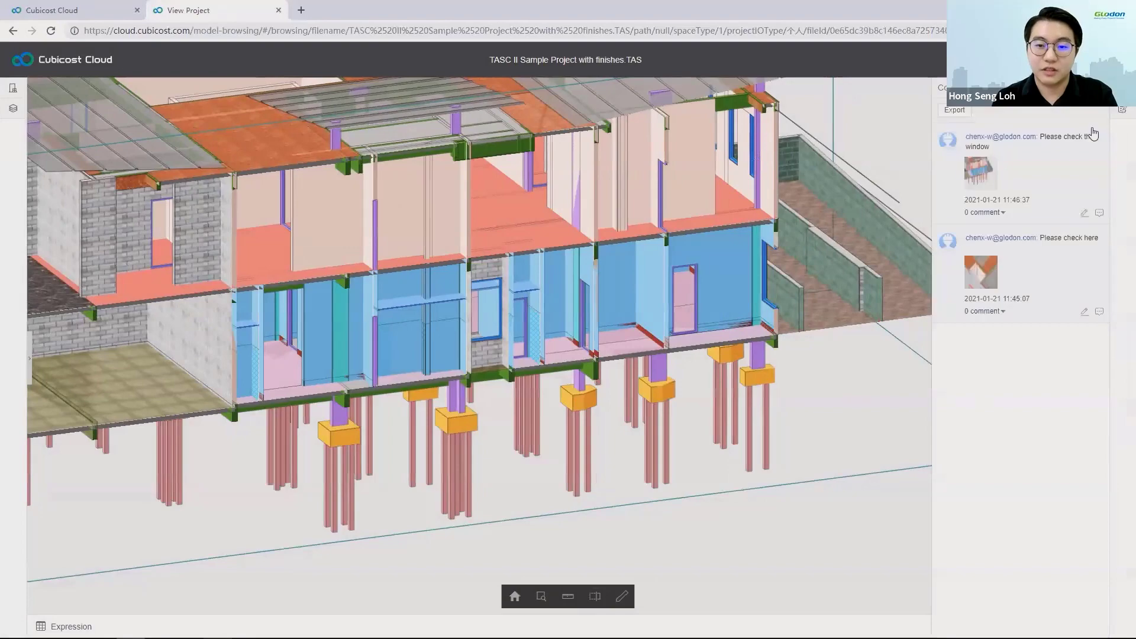
# Step: Locate the markups of the "Please check the window" and "Please check here" comments in the model
pyautogui.click(1094, 134)
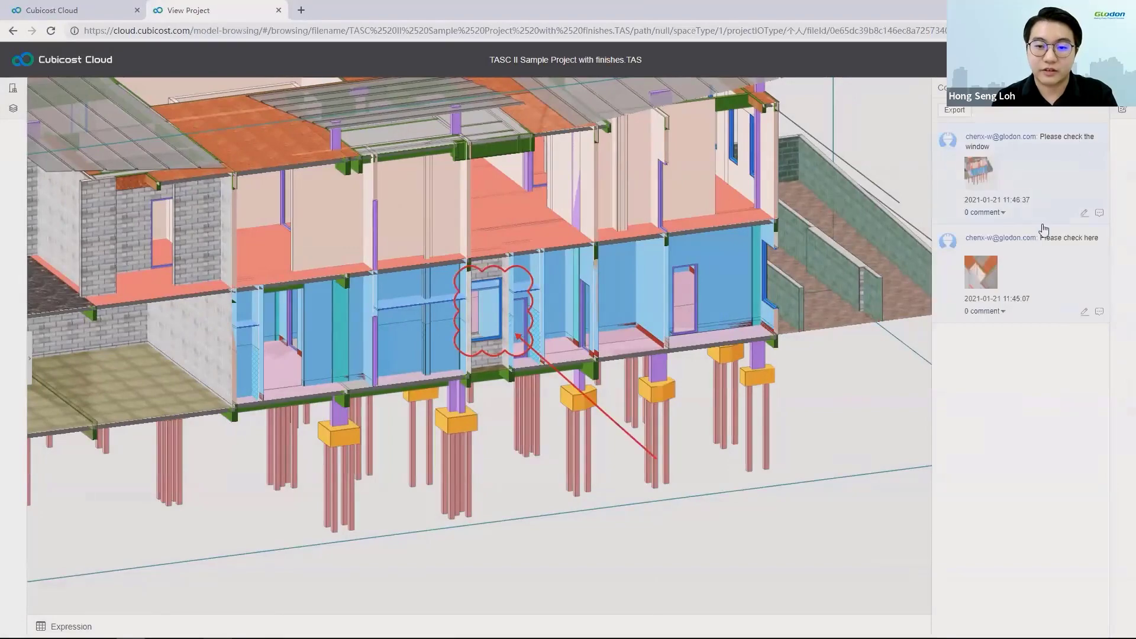
pyautogui.click(1059, 247)
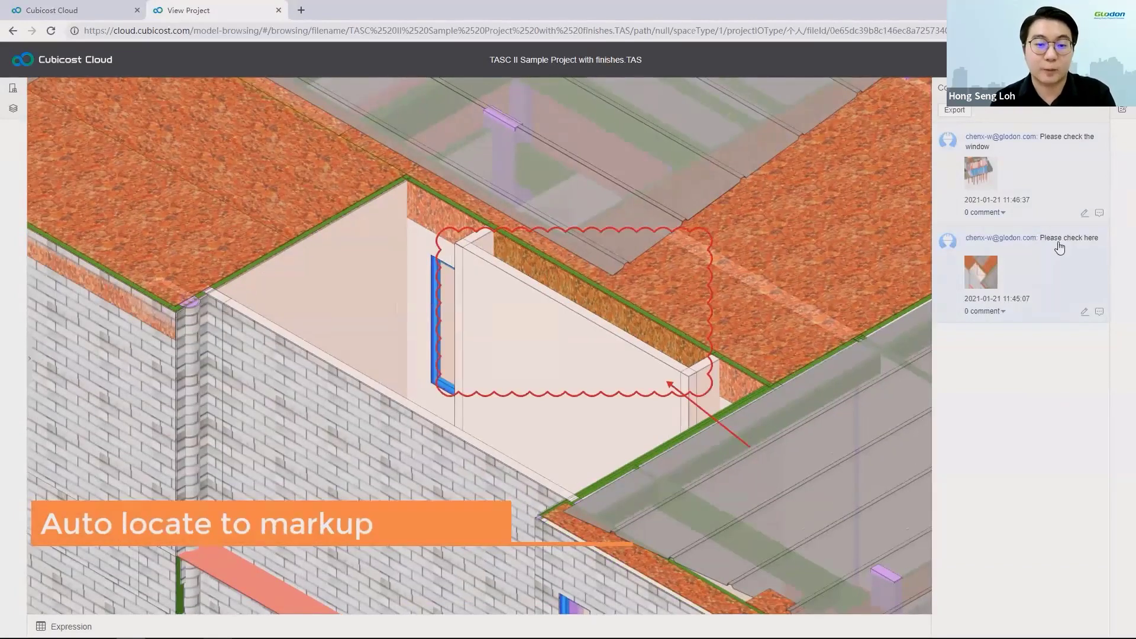
pyautogui.click(1067, 139)
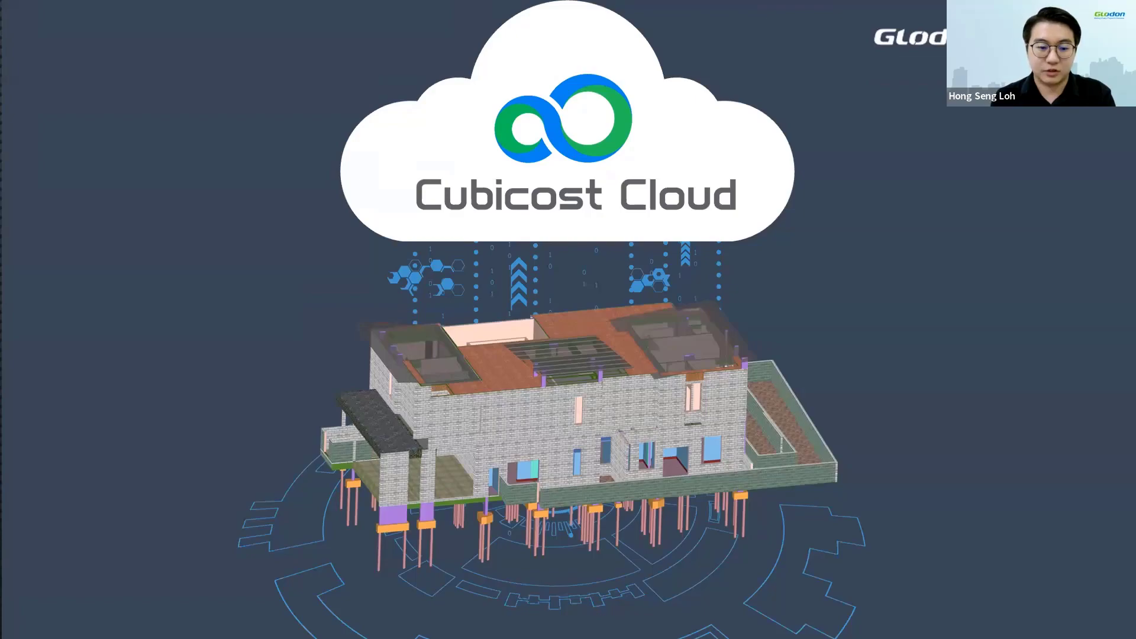
# Step: Switch to Cubicost TAS, show the BQ page and load the Sample Excel BQ file for import
pyautogui.hotkey('alt', 'Tab')
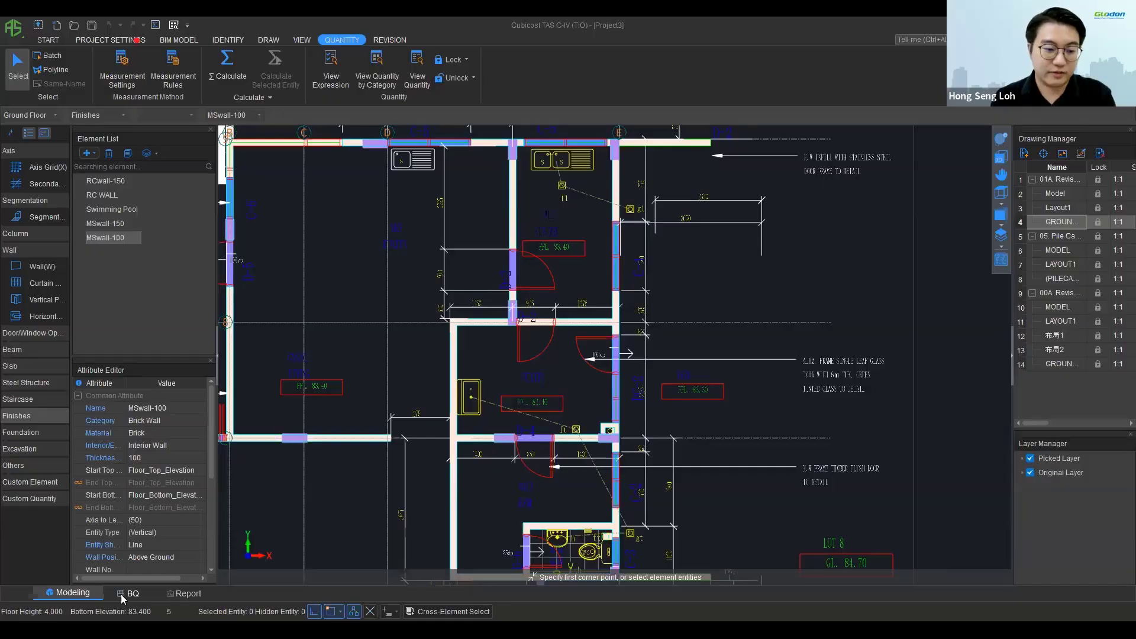
pyautogui.click(123, 594)
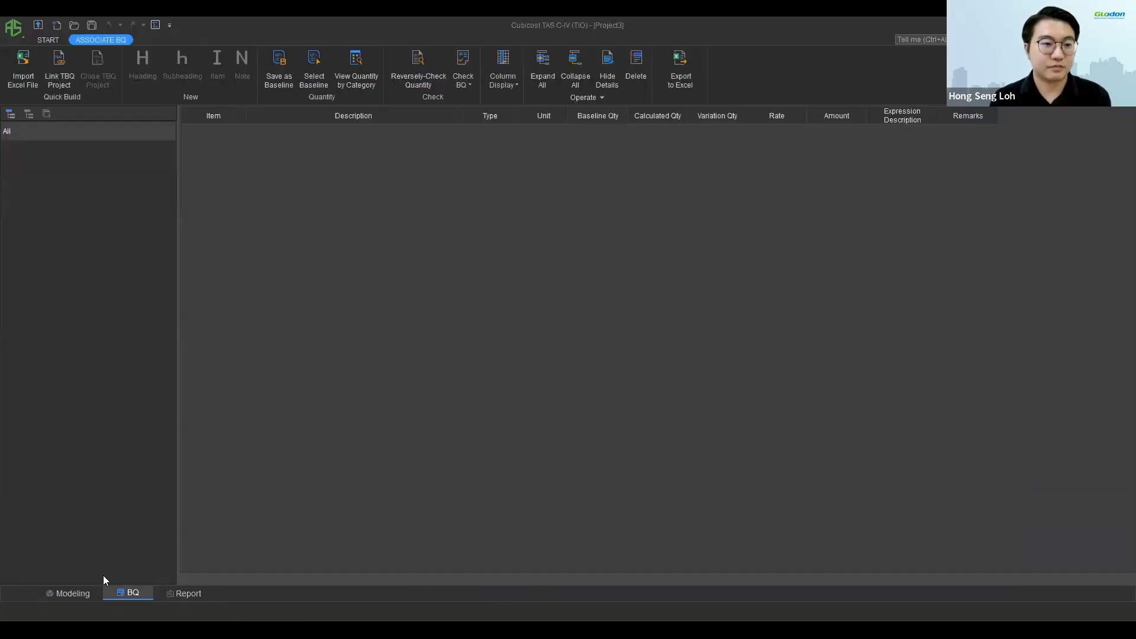
pyautogui.click(24, 73)
pyautogui.click(481, 283)
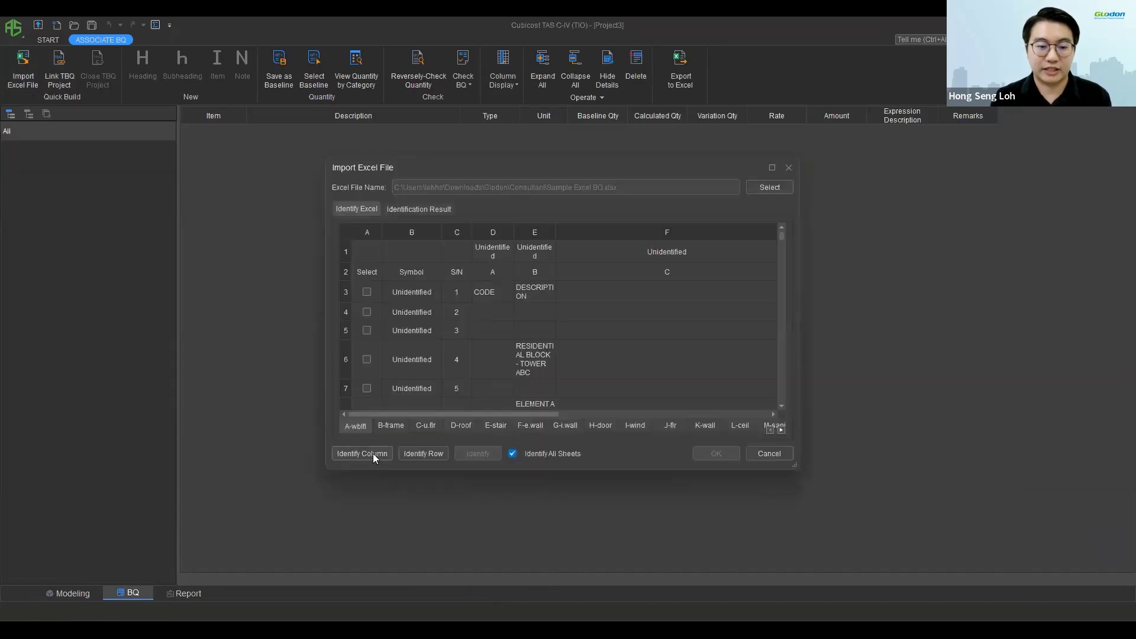
# Step: Identify the columns and rows on all sheets of the Excel bill, import it, and look through the imported items
pyautogui.click(372, 453)
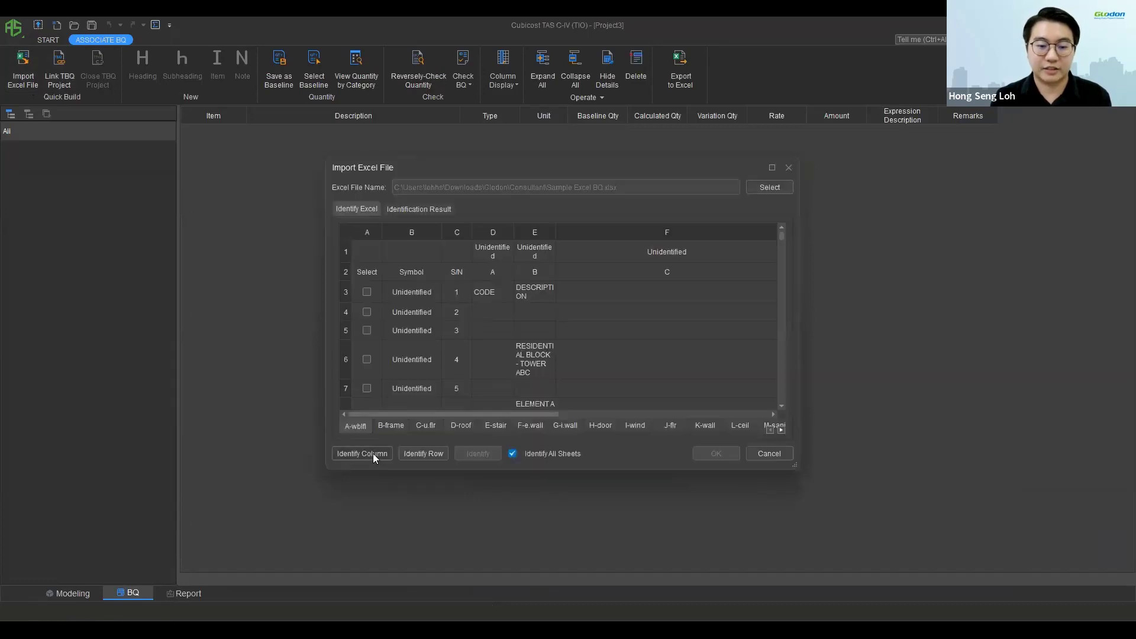
pyautogui.click(422, 454)
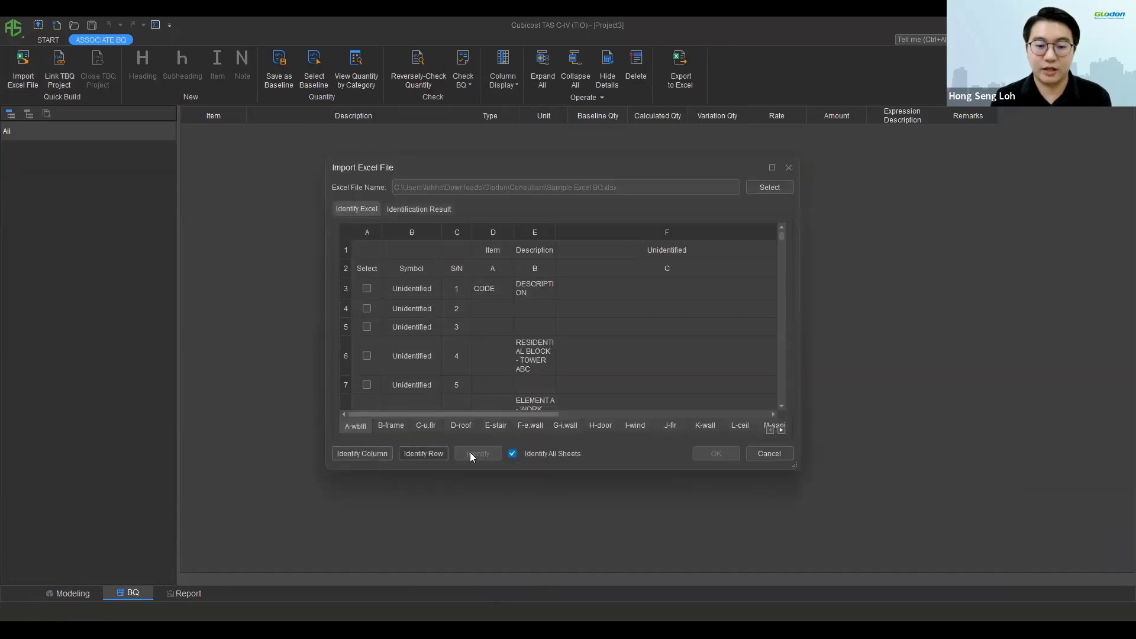
pyautogui.click(473, 453)
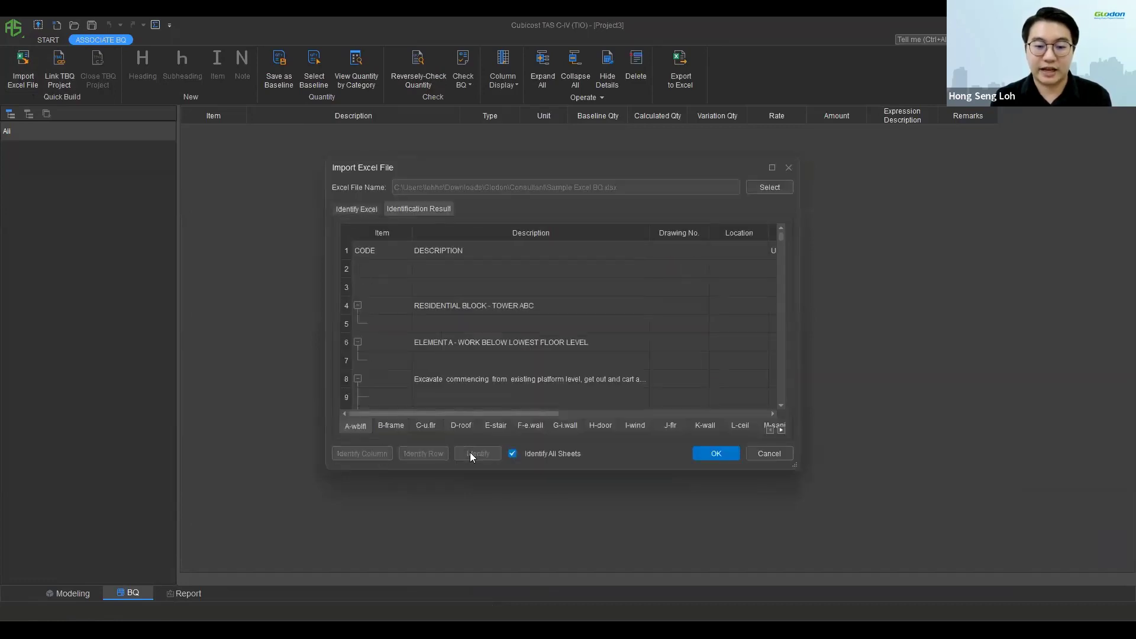
pyautogui.click(716, 454)
pyautogui.scroll(-5, 502, 377)
pyautogui.scroll(5, 502, 378)
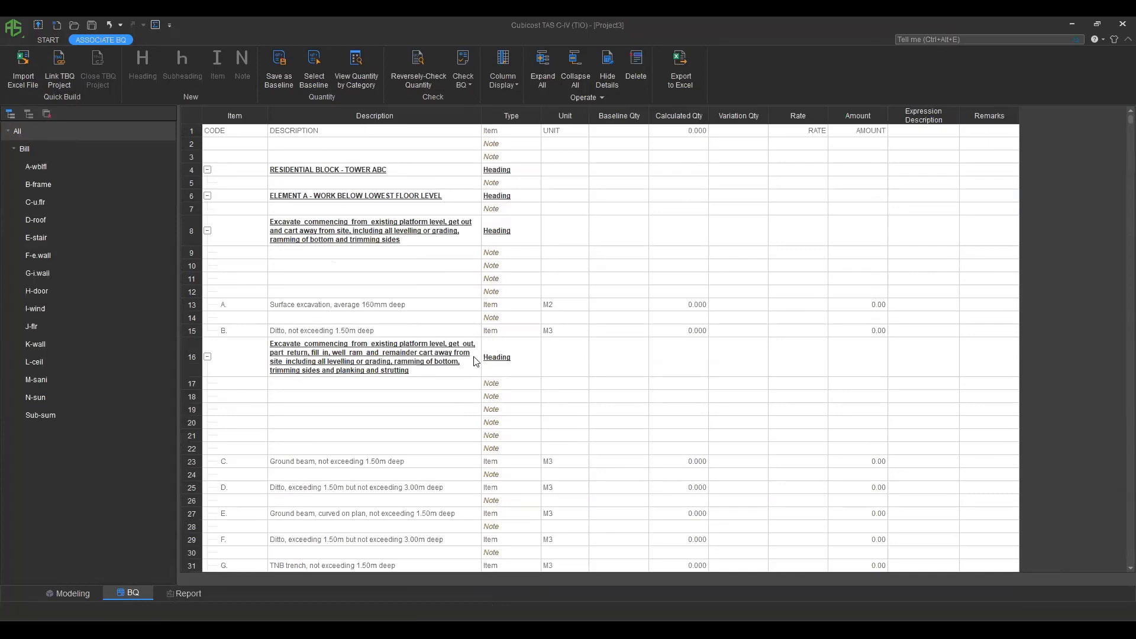
# Step: Start linking a TBQ project to the bill of quantities
pyautogui.click(64, 77)
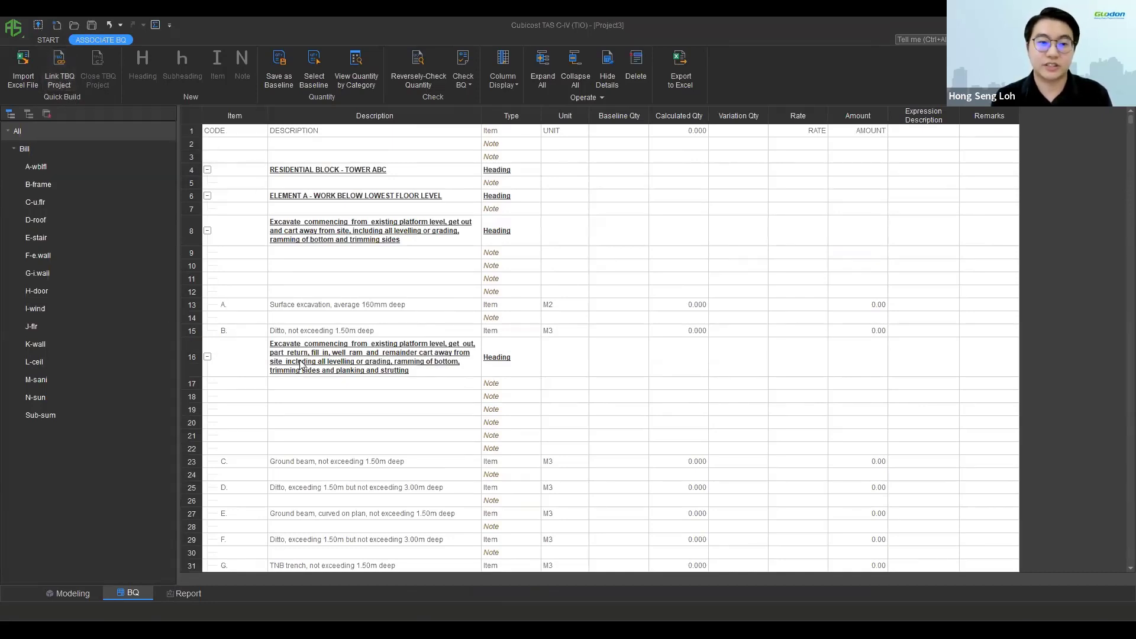
pyautogui.click(62, 74)
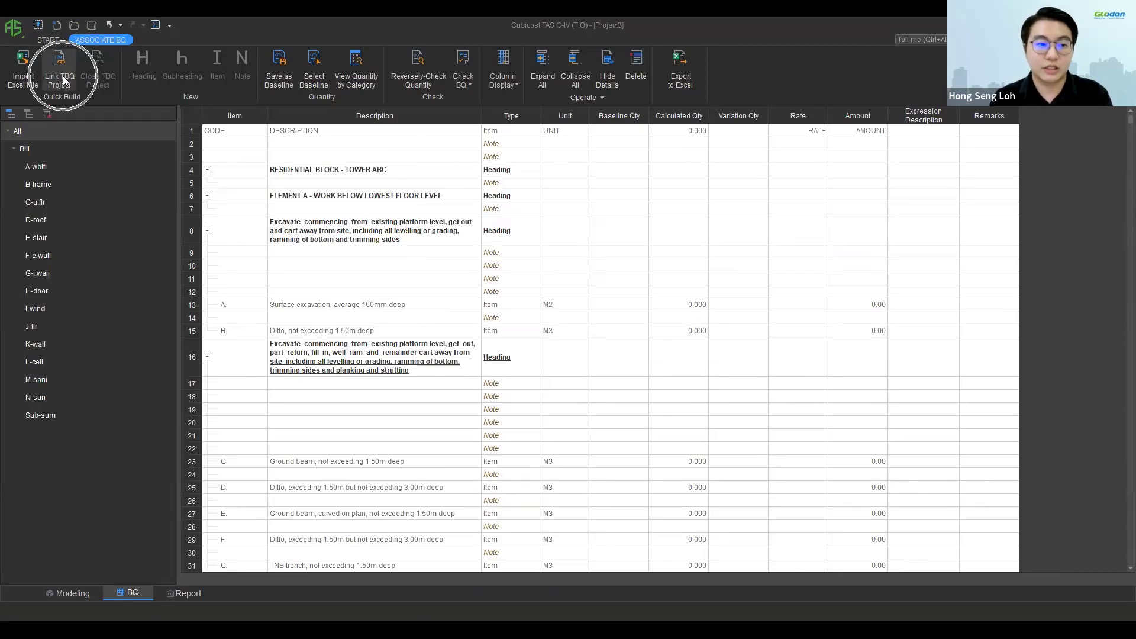